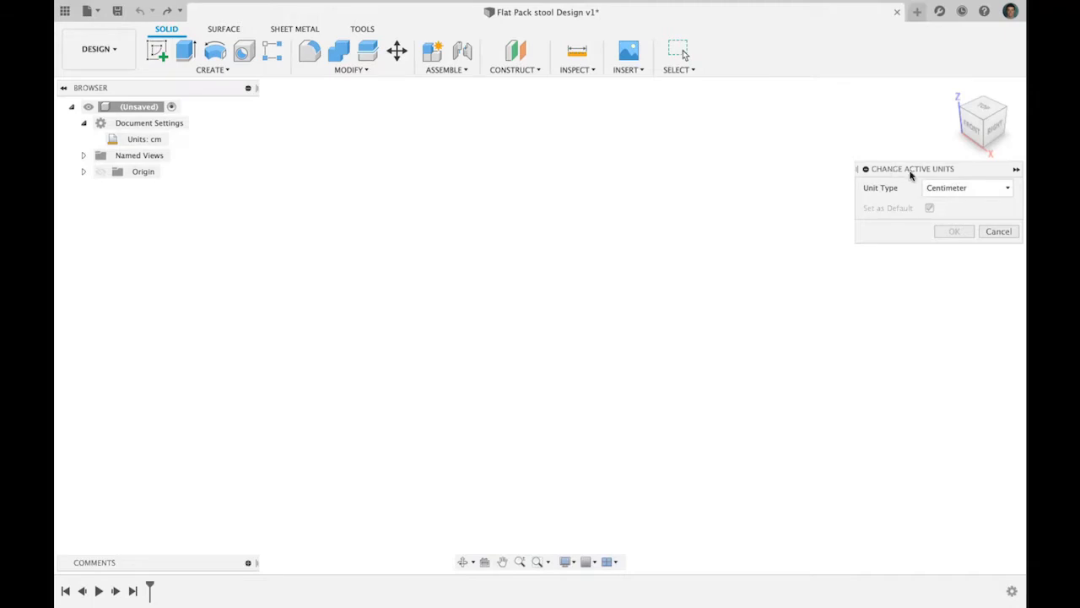
- Change the document's active unit type to Inch
{"action": "left_click", "coordinate": [998, 189]}
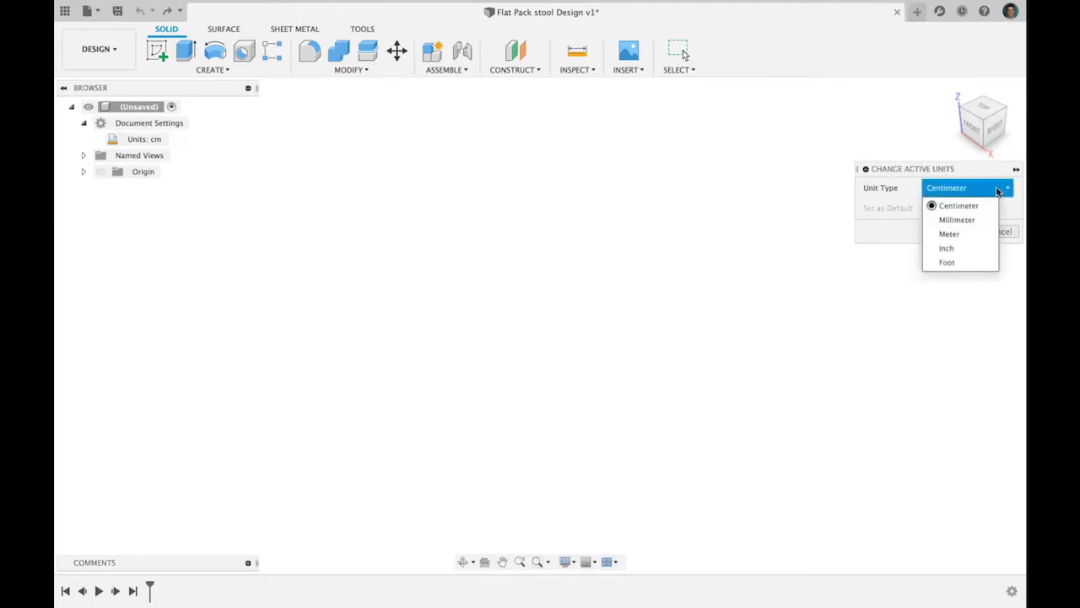
{"action": "left_click", "coordinate": [977, 220]}
{"action": "left_click", "coordinate": [993, 189]}
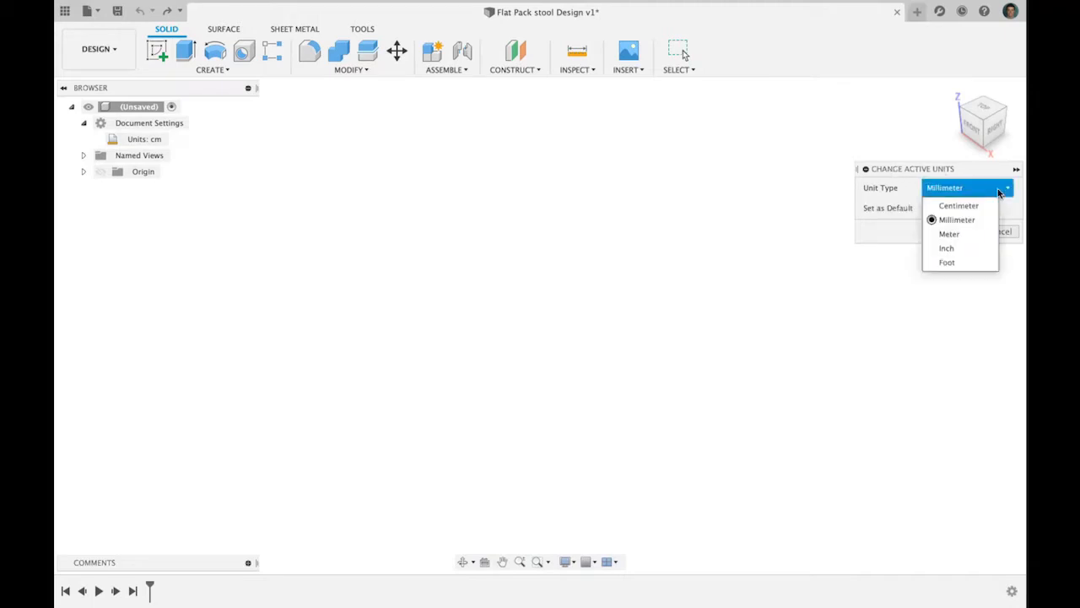
{"action": "left_click", "coordinate": [976, 252]}
{"action": "left_click", "coordinate": [954, 232]}
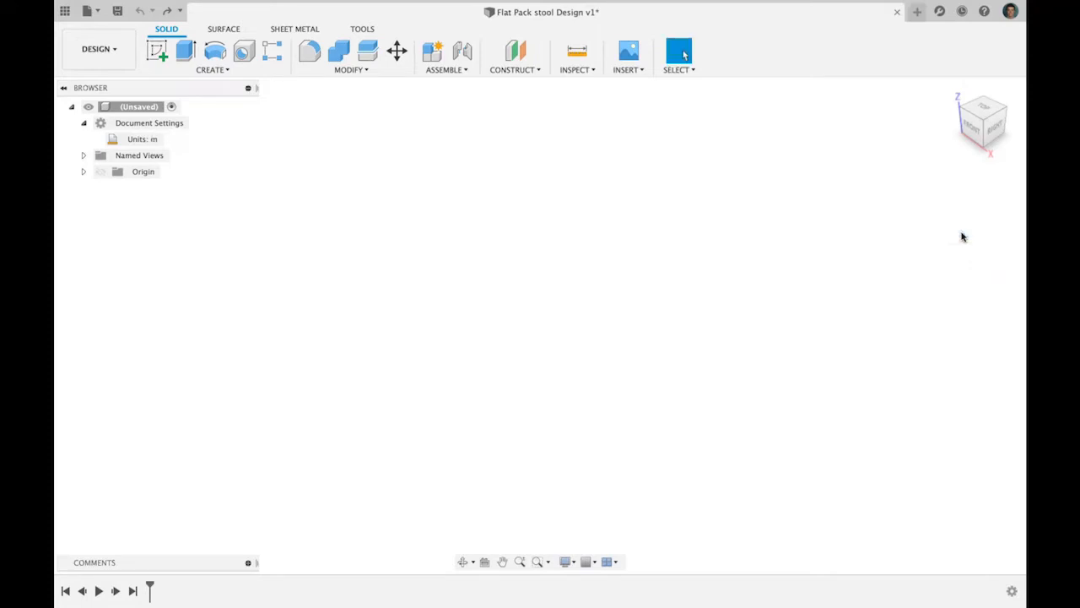
- Set the document's active unit type to Centimeter
{"action": "left_click", "coordinate": [167, 140]}
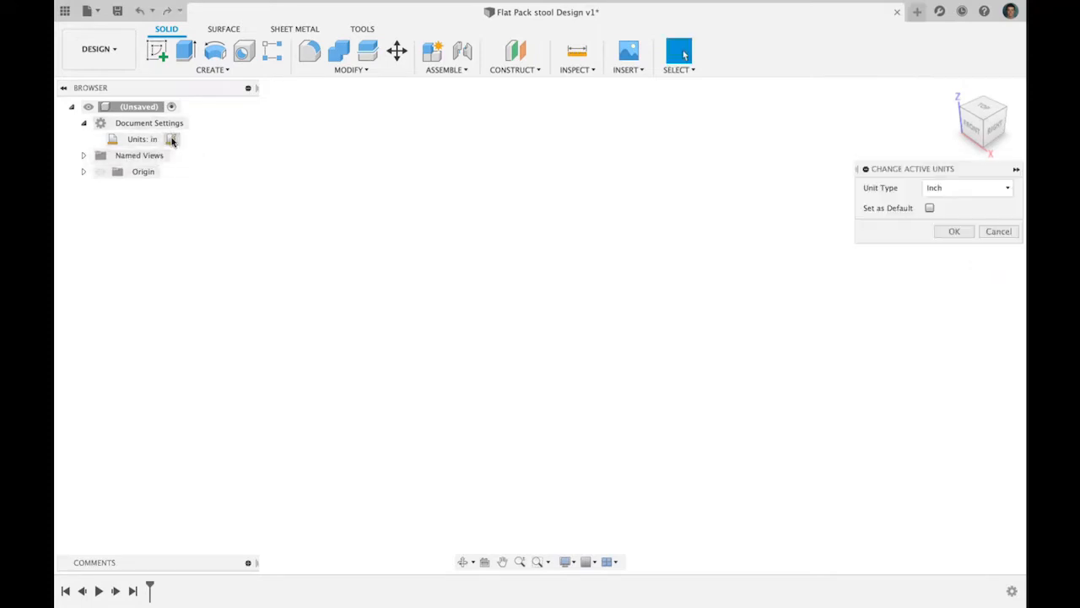
{"action": "left_click", "coordinate": [990, 189]}
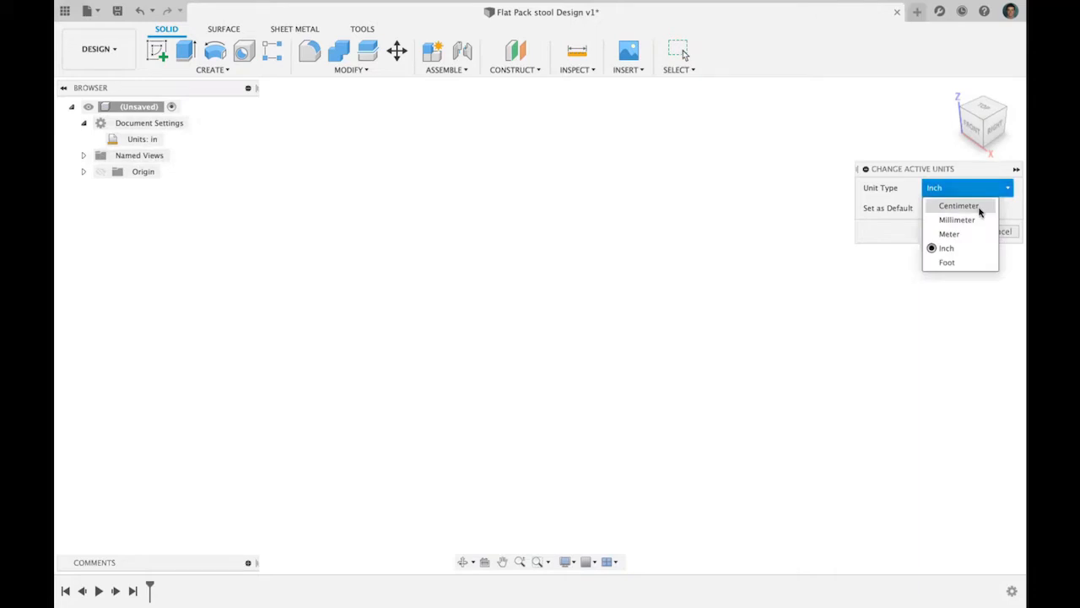
{"action": "left_click", "coordinate": [928, 206]}
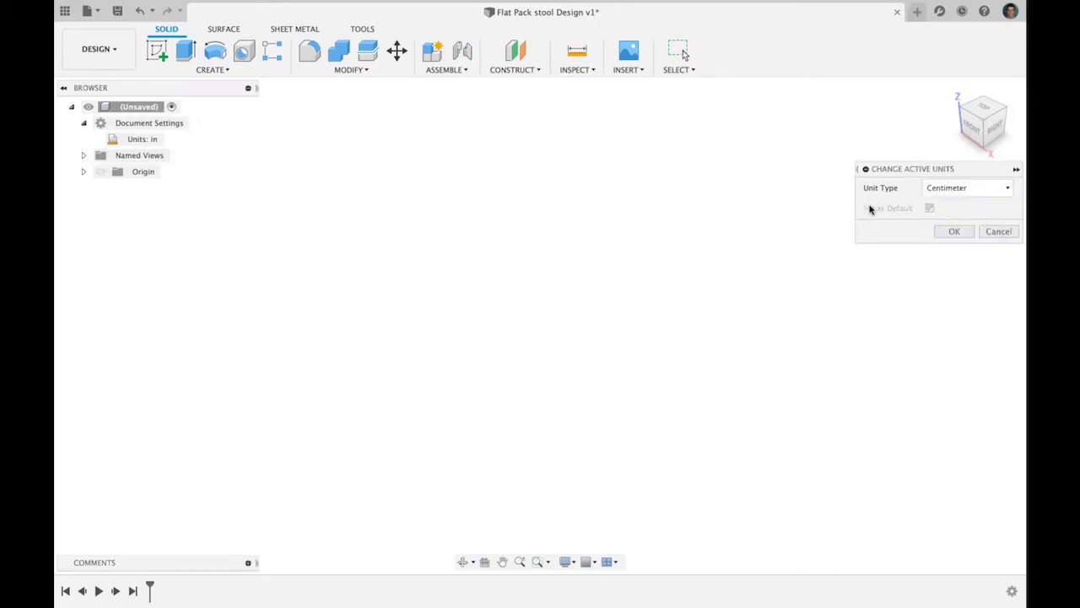
{"action": "left_click", "coordinate": [955, 232]}
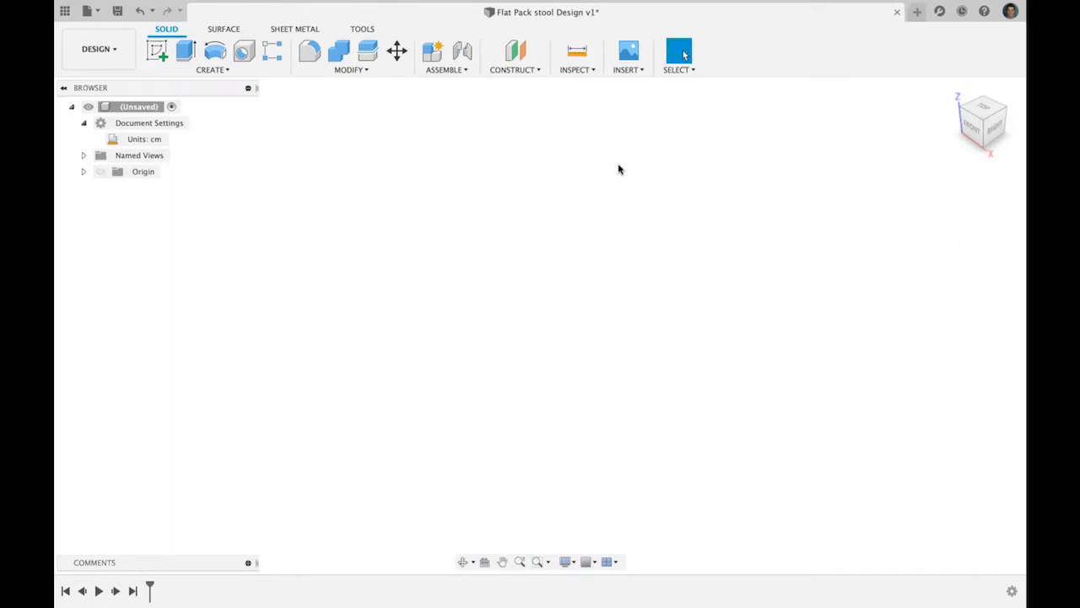
- Add a user parameter named Wood_Thickness in cm with the expression 1
{"action": "left_click", "coordinate": [365, 71]}
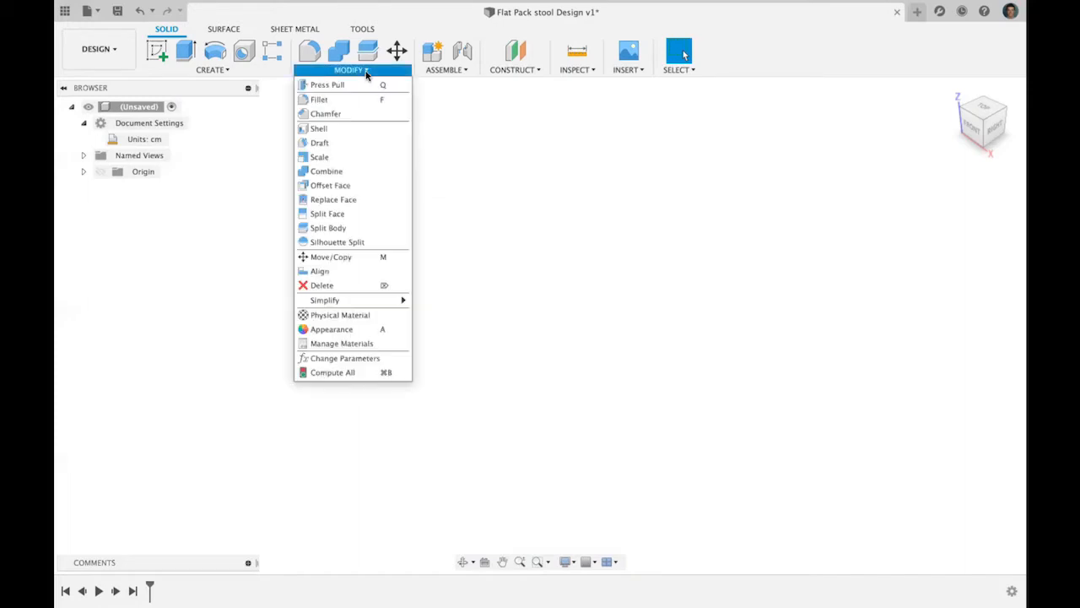
{"action": "left_click", "coordinate": [378, 360]}
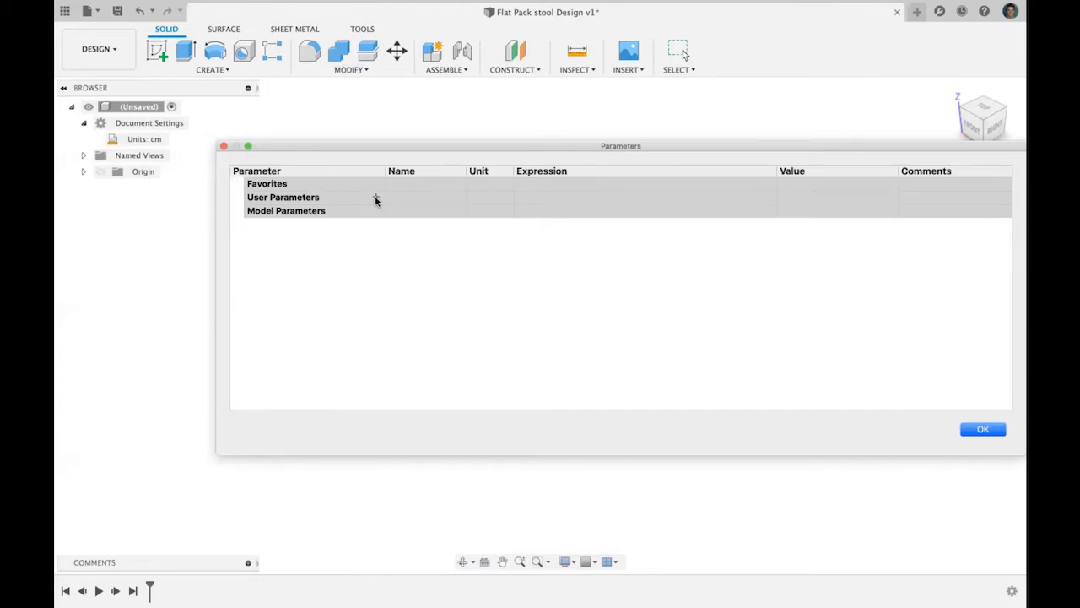
{"action": "left_click", "coordinate": [376, 198]}
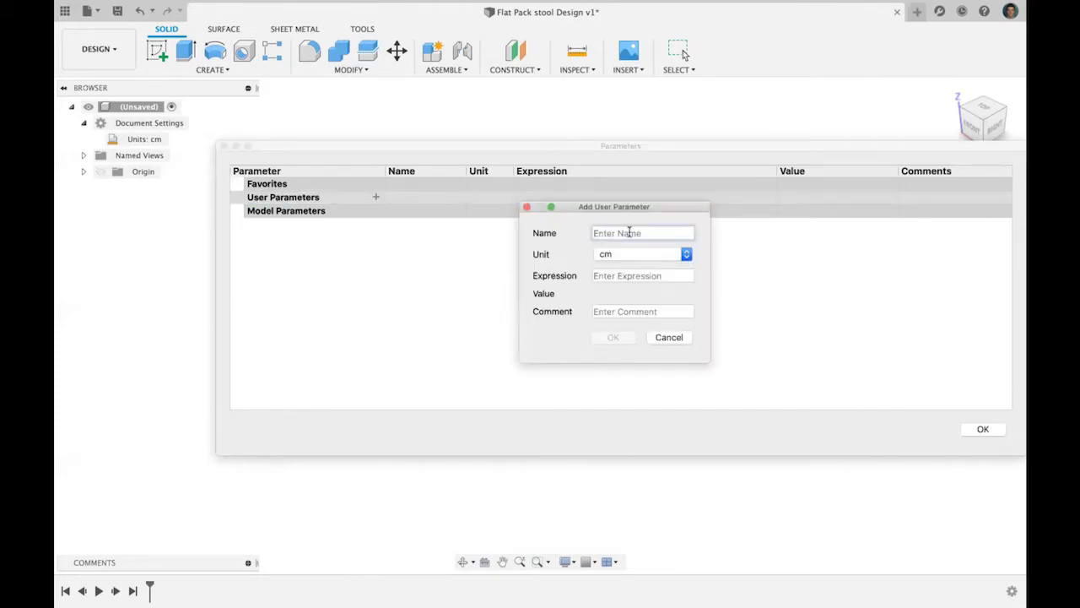
{"action": "type", "text": "Woo"}
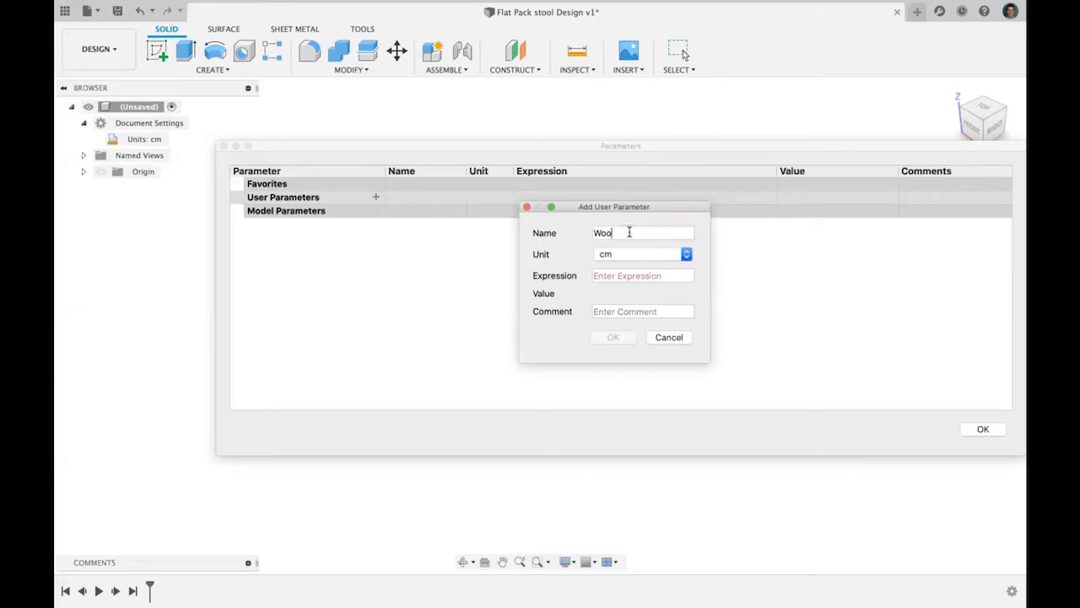
{"action": "type", "text": "d-"}
{"action": "key", "text": "BackSpace"}
{"action": "left_click", "coordinate": [609, 276]}
{"action": "type", "text": "1"}
{"action": "left_click", "coordinate": [613, 337]}
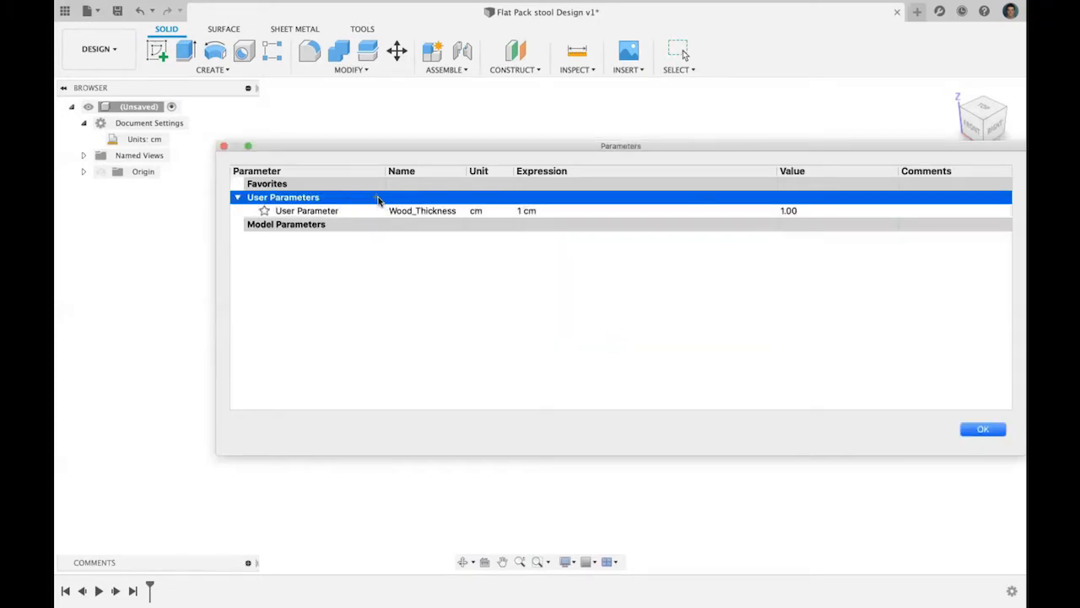
- Add a user parameter named Seat_Diameter in cm with the expression 36
{"action": "left_click", "coordinate": [377, 198]}
{"action": "type", "text": "Seat_Diameter"}
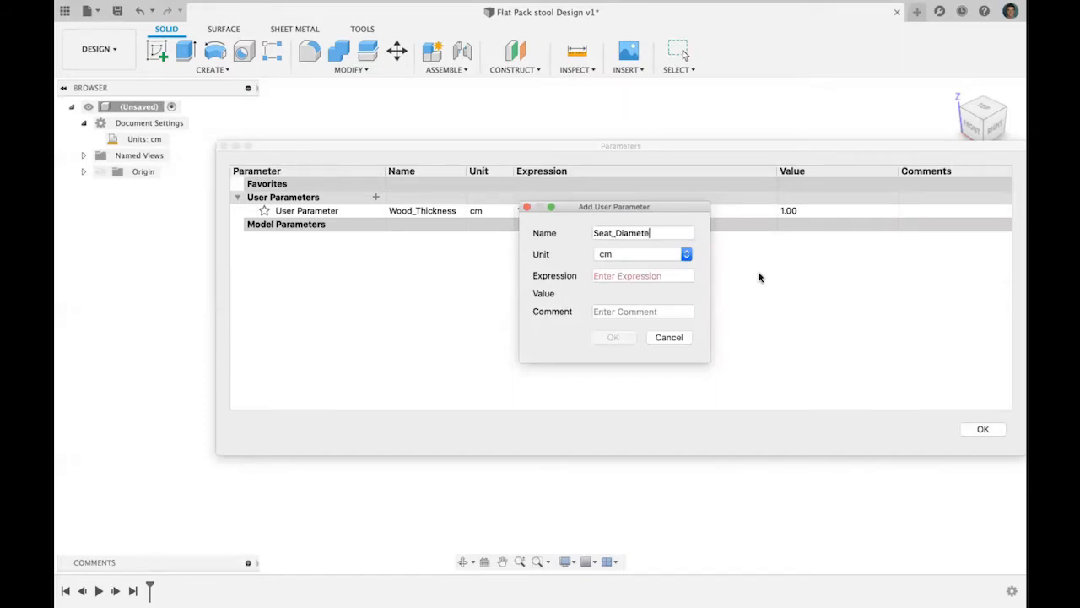
{"action": "left_click", "coordinate": [616, 276]}
{"action": "type", "text": "36"}
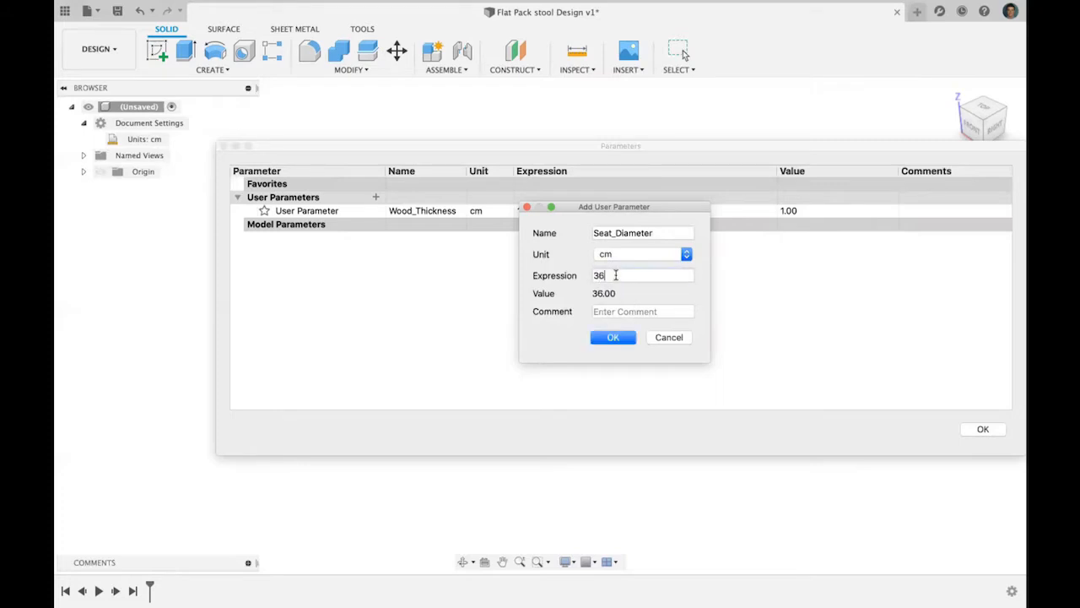
{"action": "left_click", "coordinate": [615, 336]}
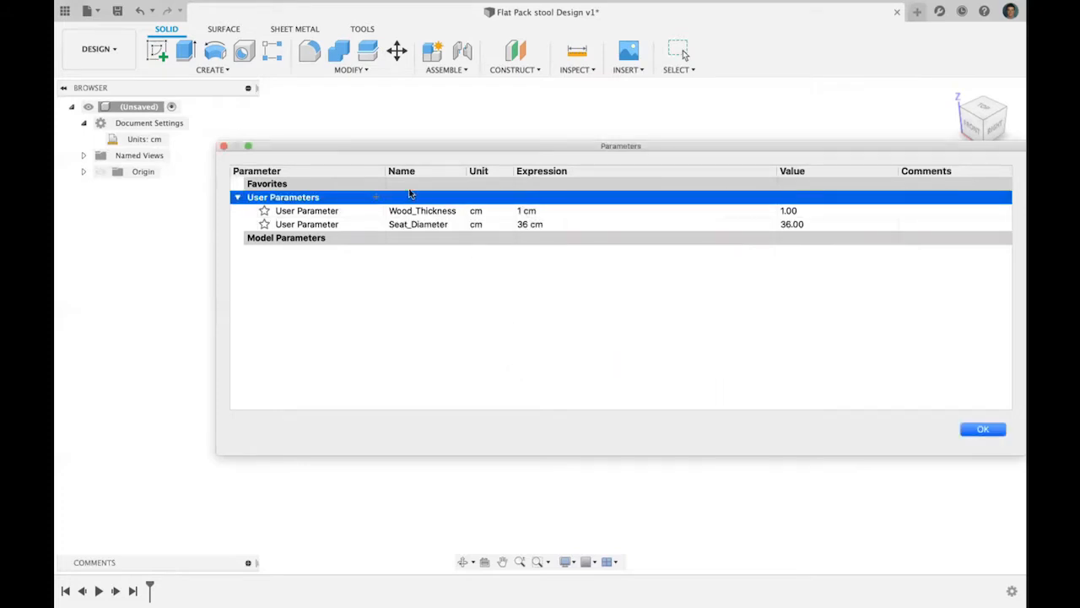
- Add a user parameter named Stool_Height in cm with the expression 45 and close the parameter list
{"action": "left_click", "coordinate": [376, 197]}
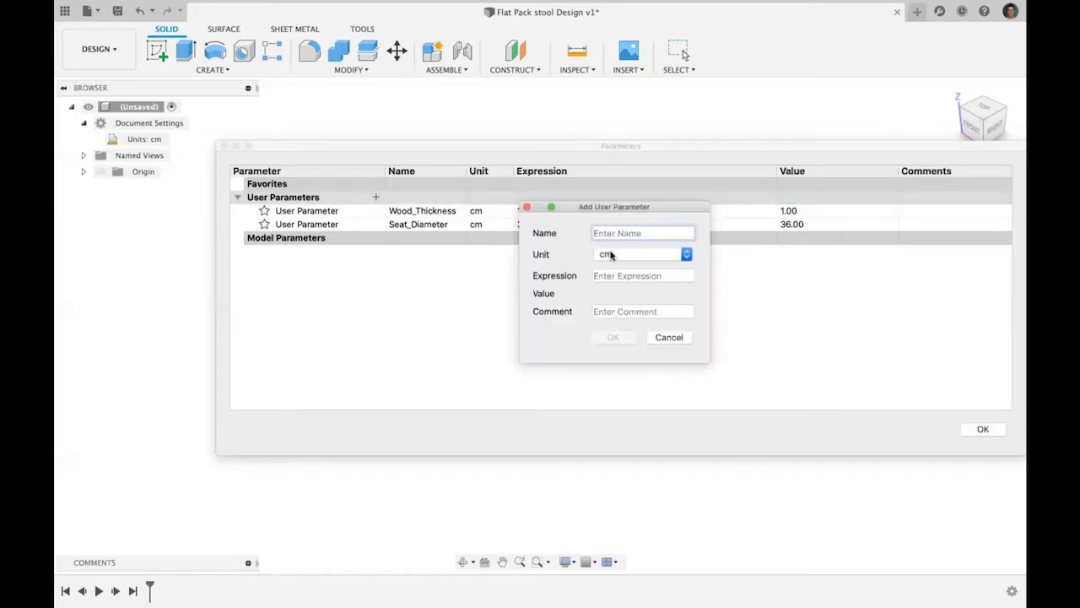
{"action": "type", "text": "Stool_Height"}
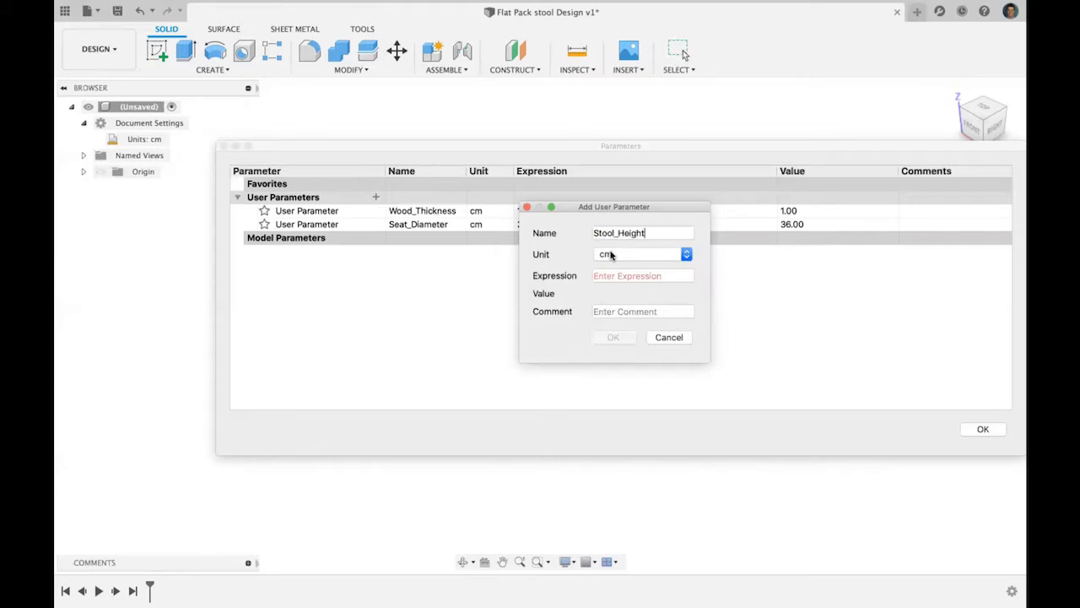
{"action": "left_click", "coordinate": [623, 277]}
{"action": "type", "text": "45"}
{"action": "left_click", "coordinate": [612, 338]}
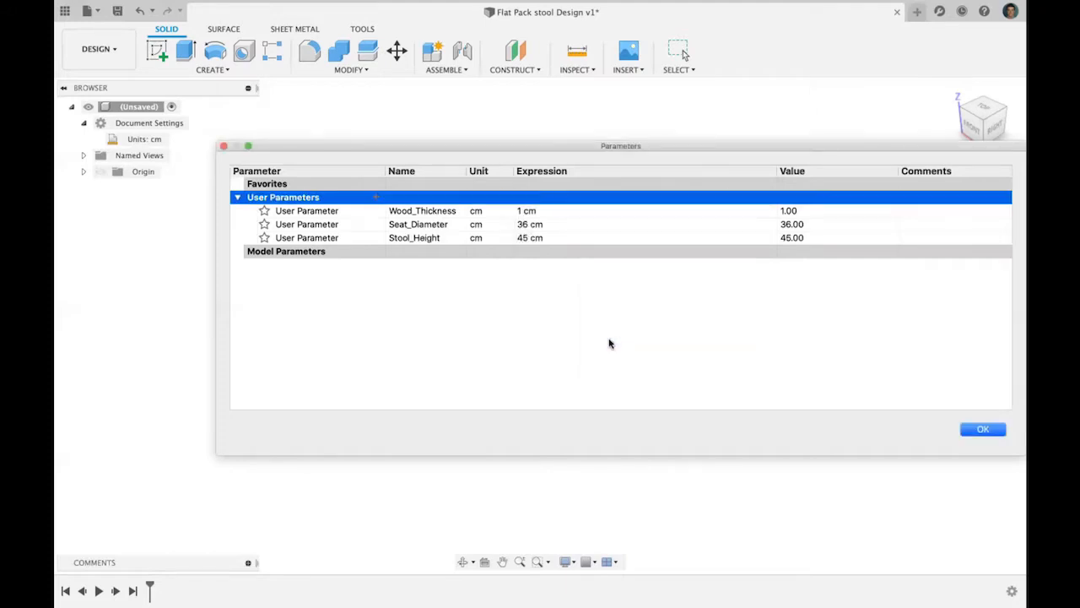
{"action": "left_click", "coordinate": [982, 432]}
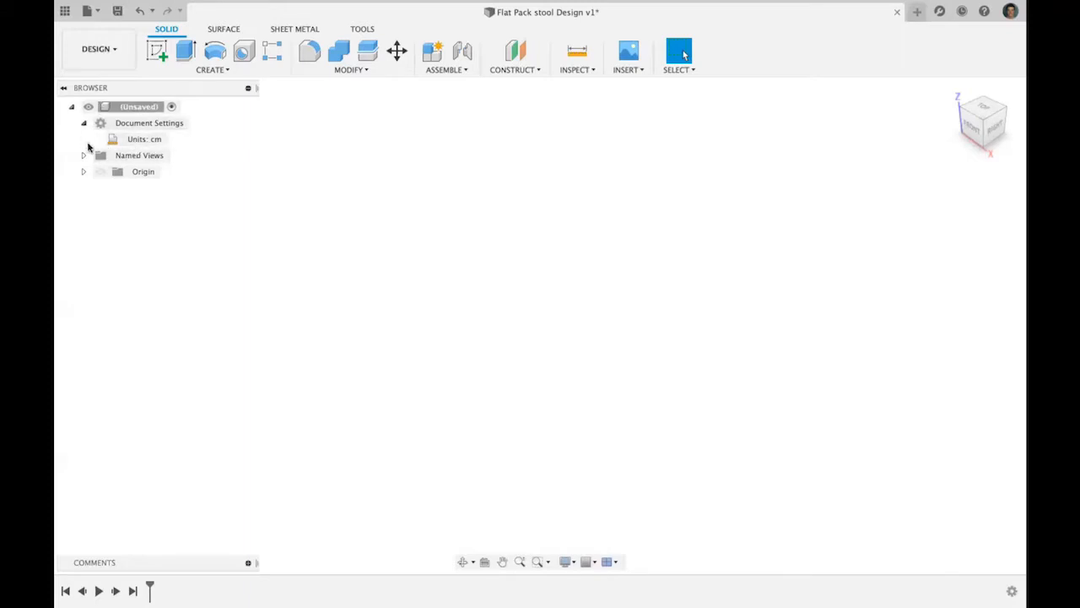
- Create an internal standard component named Seat under the root of the design
{"action": "right_click", "coordinate": [141, 110]}
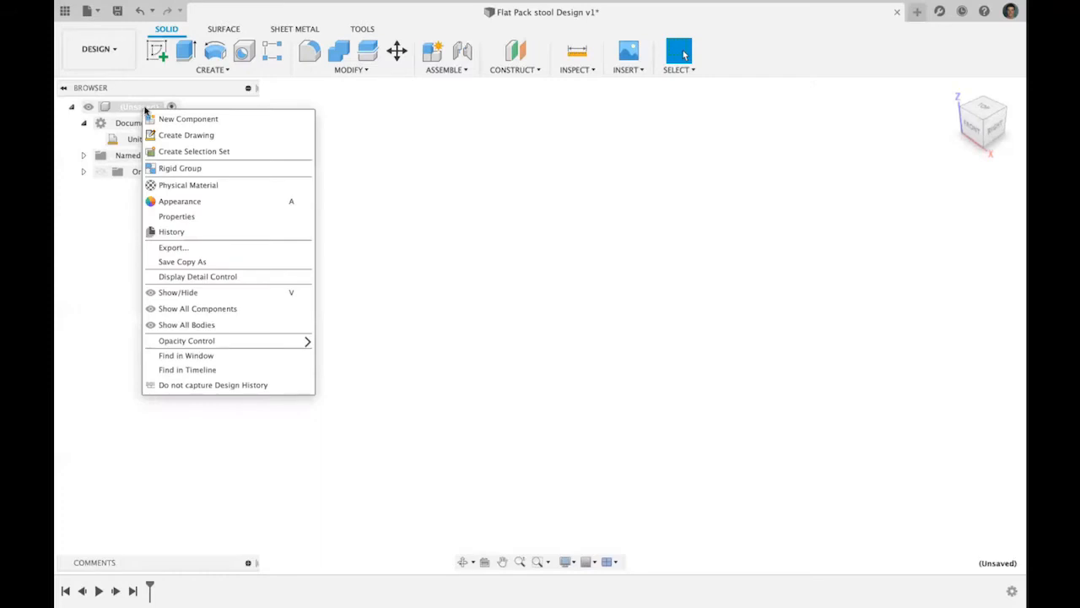
{"action": "left_click", "coordinate": [172, 117]}
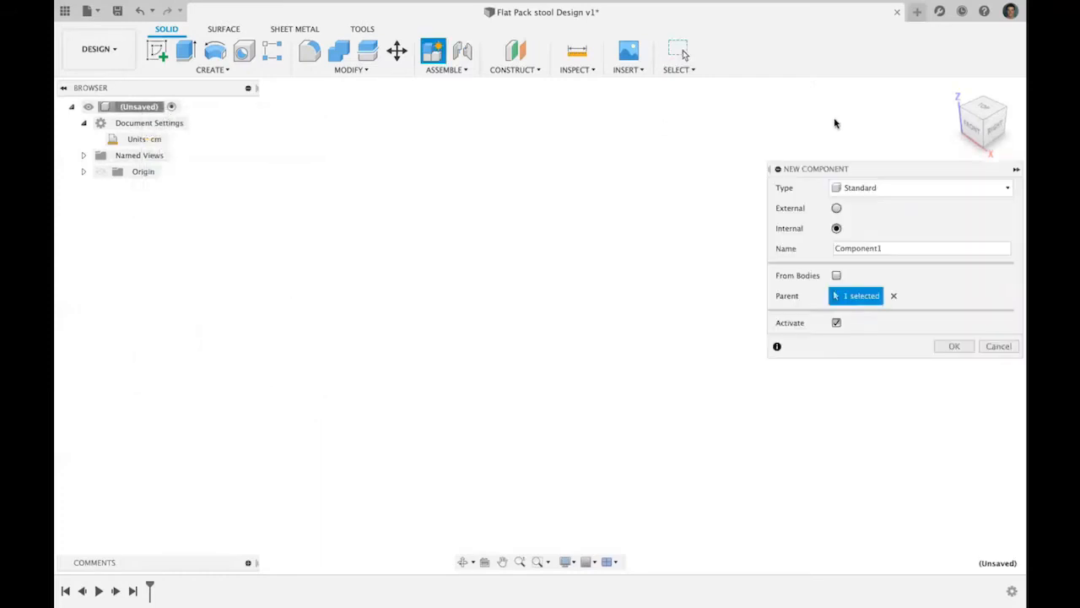
{"action": "left_click", "coordinate": [861, 249]}
{"action": "double_click", "coordinate": [861, 248]}
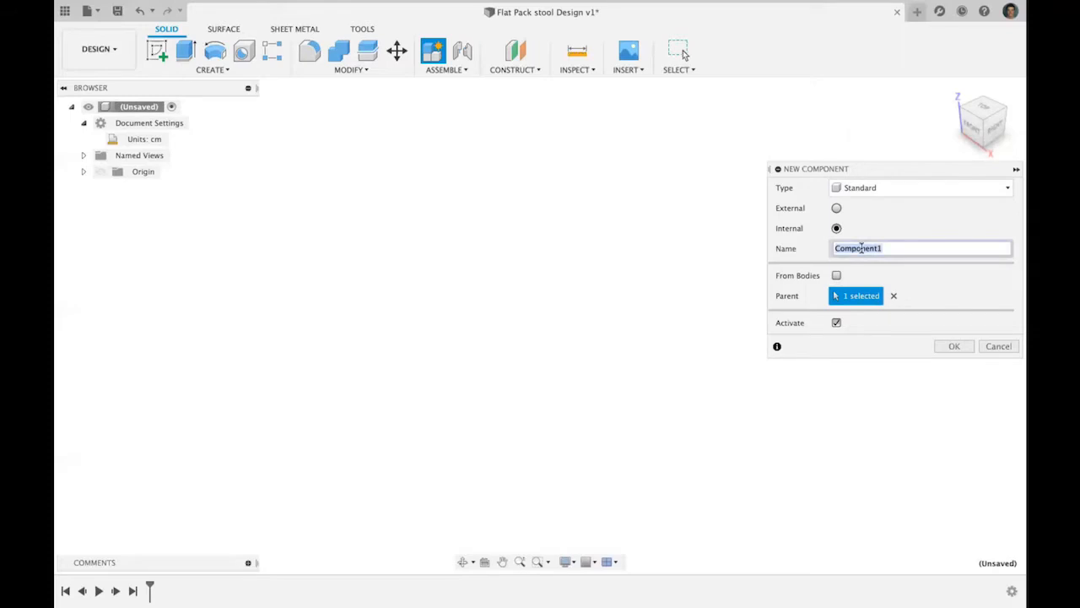
{"action": "type", "text": "Seat"}
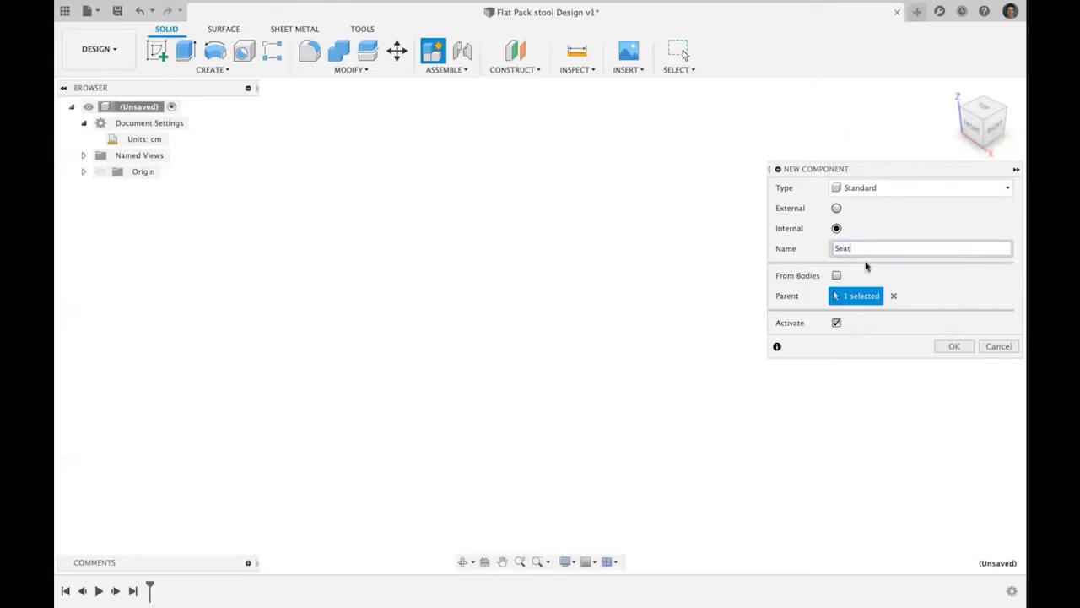
{"action": "left_click", "coordinate": [954, 346]}
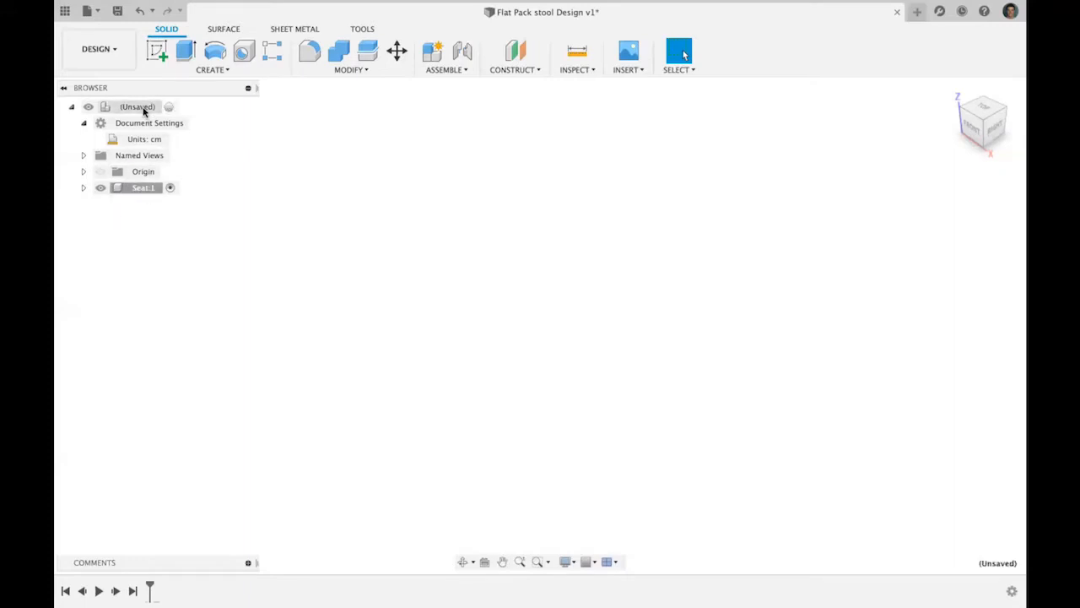
- Reactivate the root component and create a second internal component named Leg under it
{"action": "left_click", "coordinate": [169, 107]}
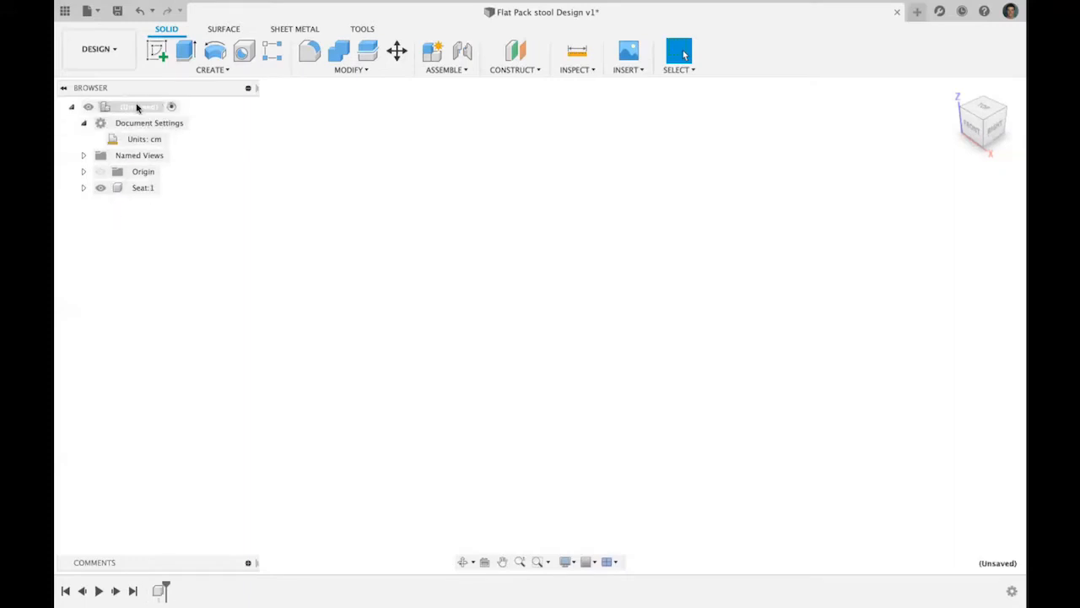
{"action": "right_click", "coordinate": [162, 106]}
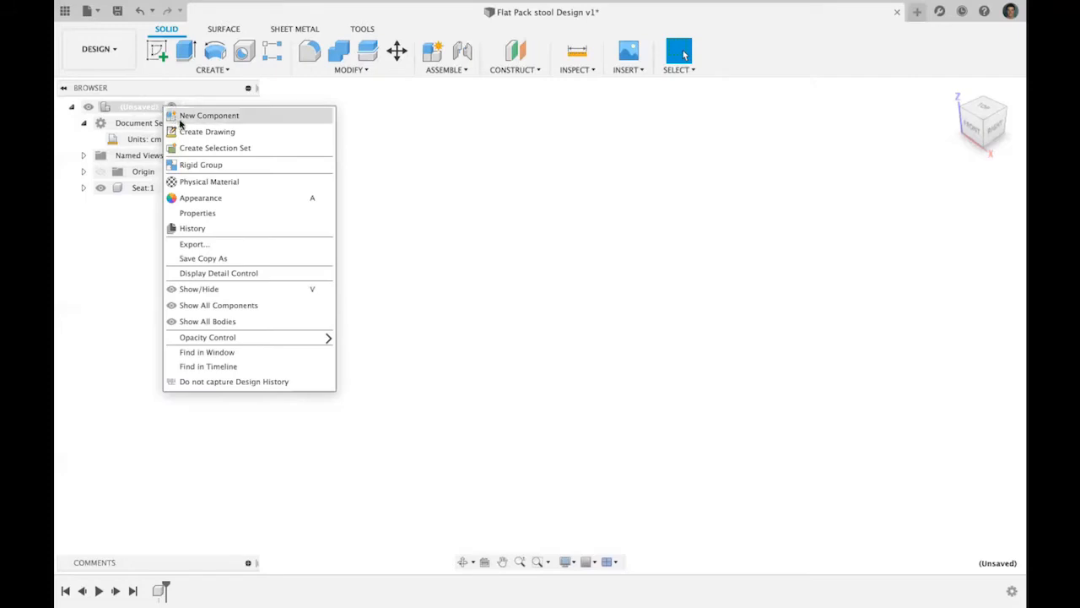
{"action": "left_click", "coordinate": [181, 113]}
{"action": "double_click", "coordinate": [865, 245]}
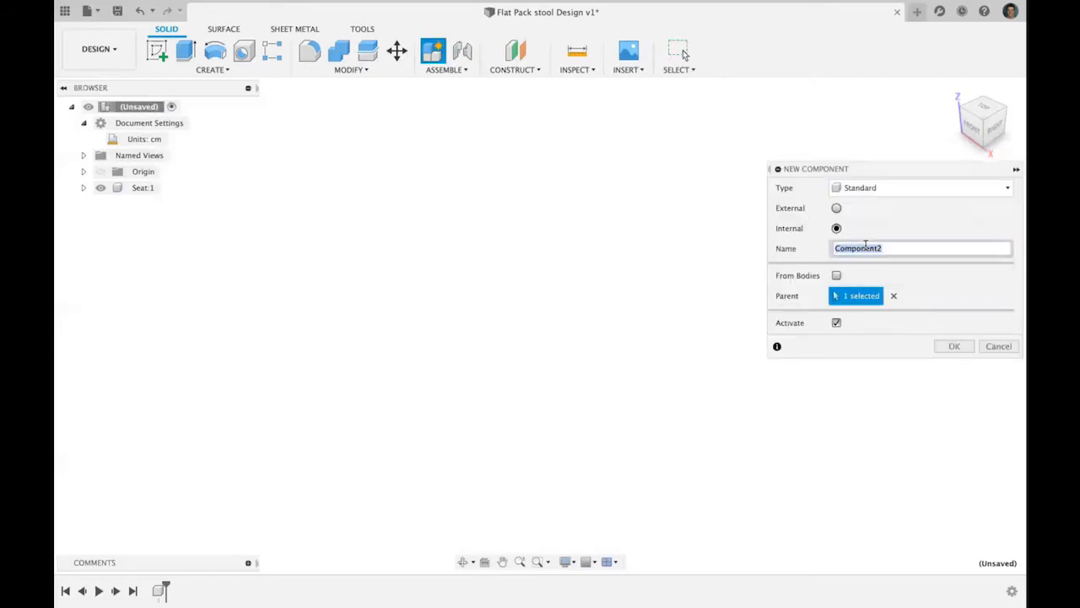
{"action": "type", "text": "Leg"}
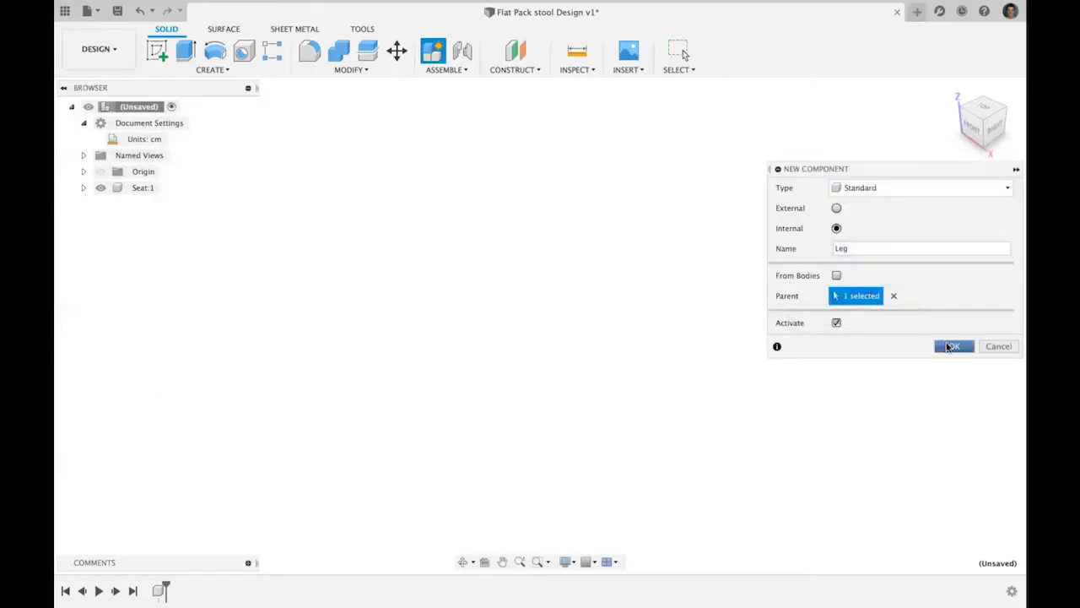
{"action": "left_click", "coordinate": [948, 346]}
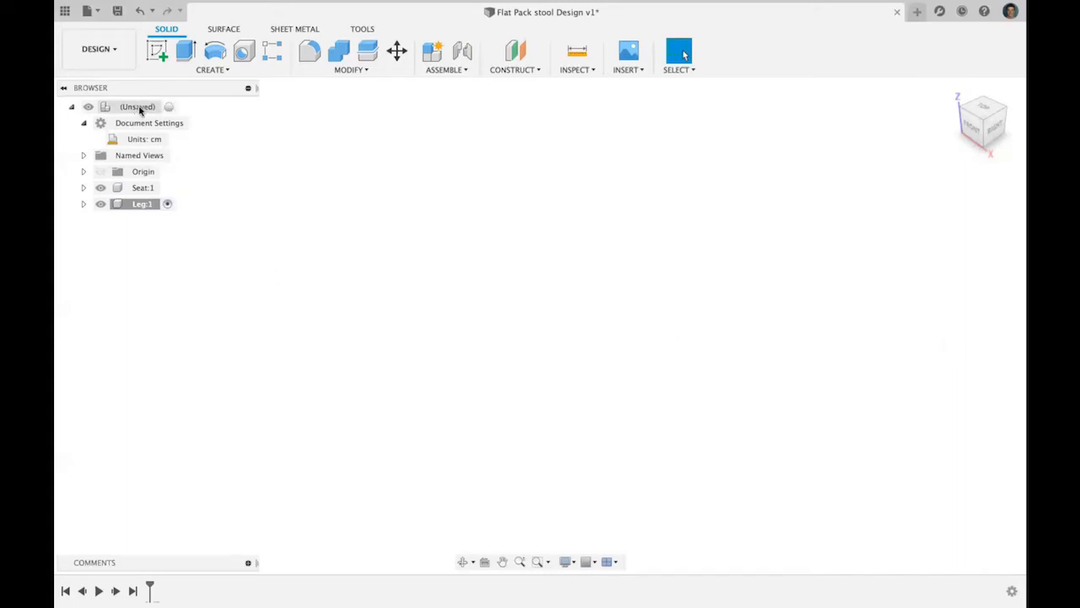
- Activate the Seat component and start a sketch in it on the horizontal XY origin plane
{"action": "left_click", "coordinate": [161, 187]}
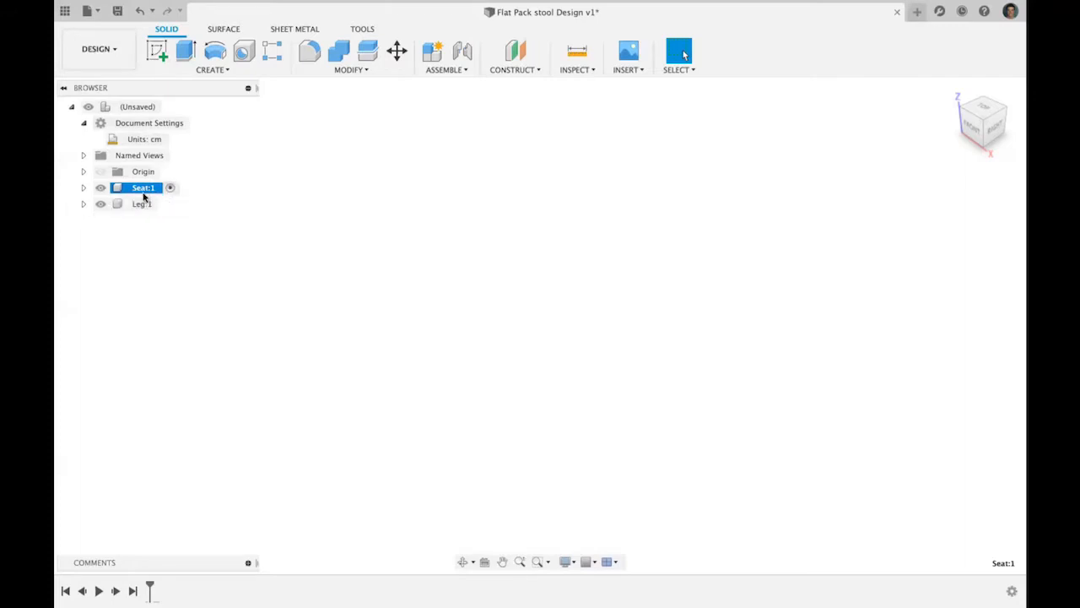
{"action": "left_click", "coordinate": [170, 188]}
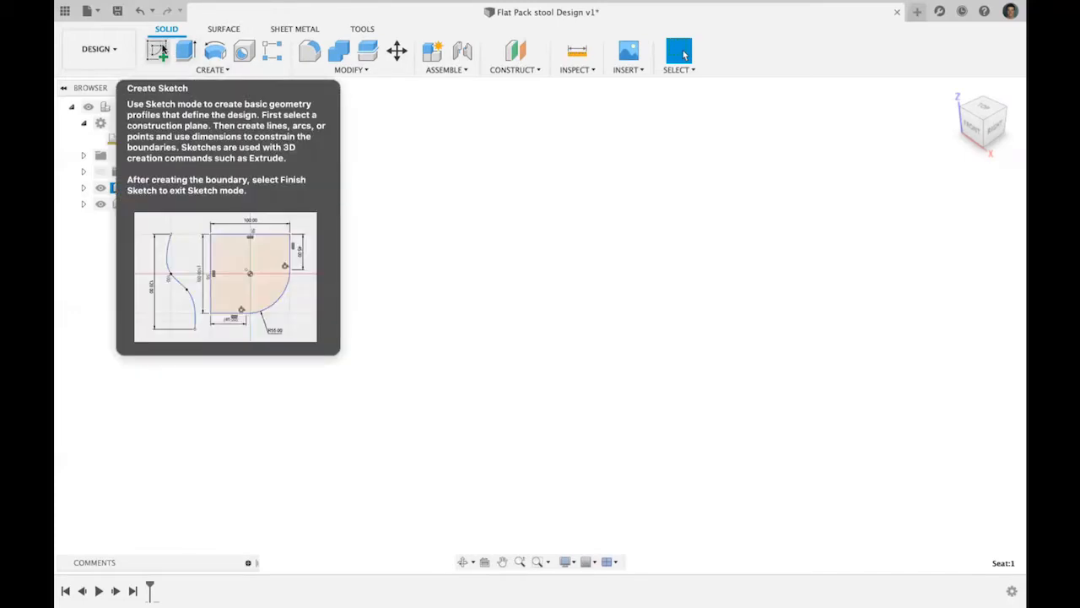
{"action": "left_click", "coordinate": [224, 73]}
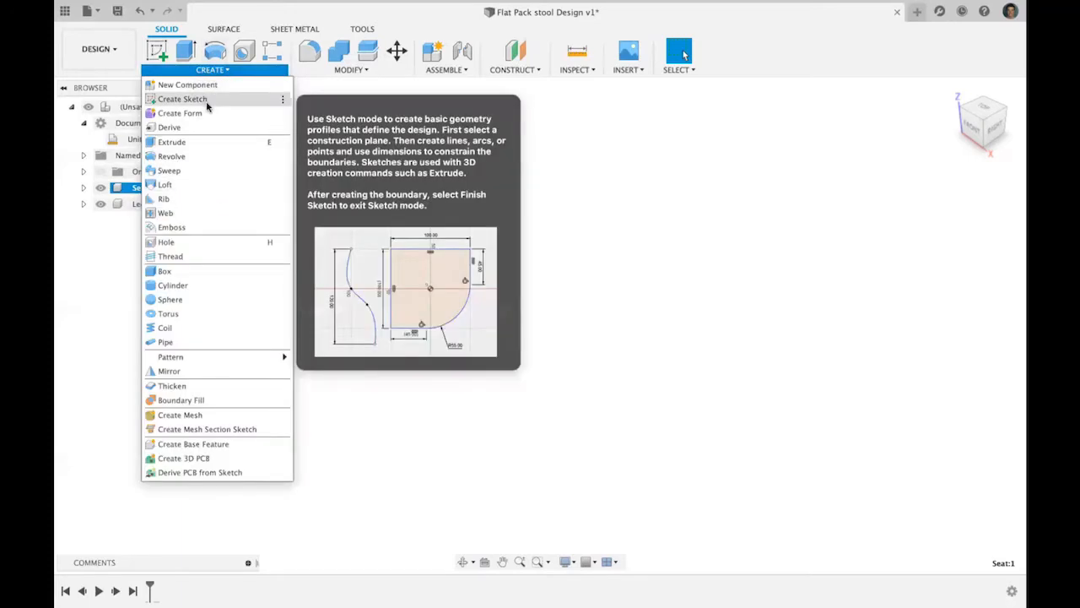
{"action": "left_click", "coordinate": [157, 50]}
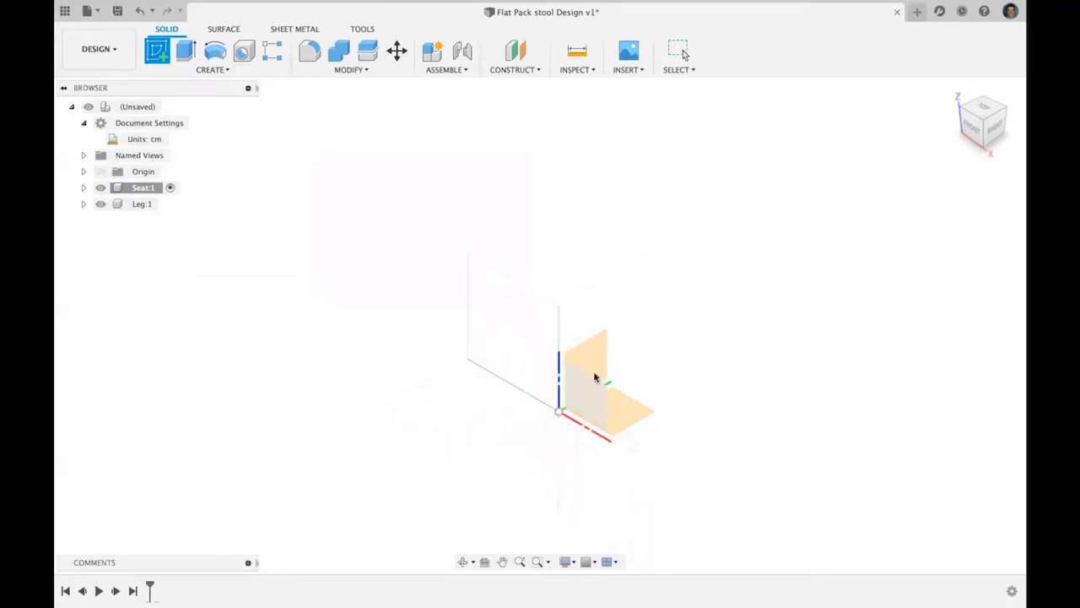
{"action": "left_click", "coordinate": [625, 417]}
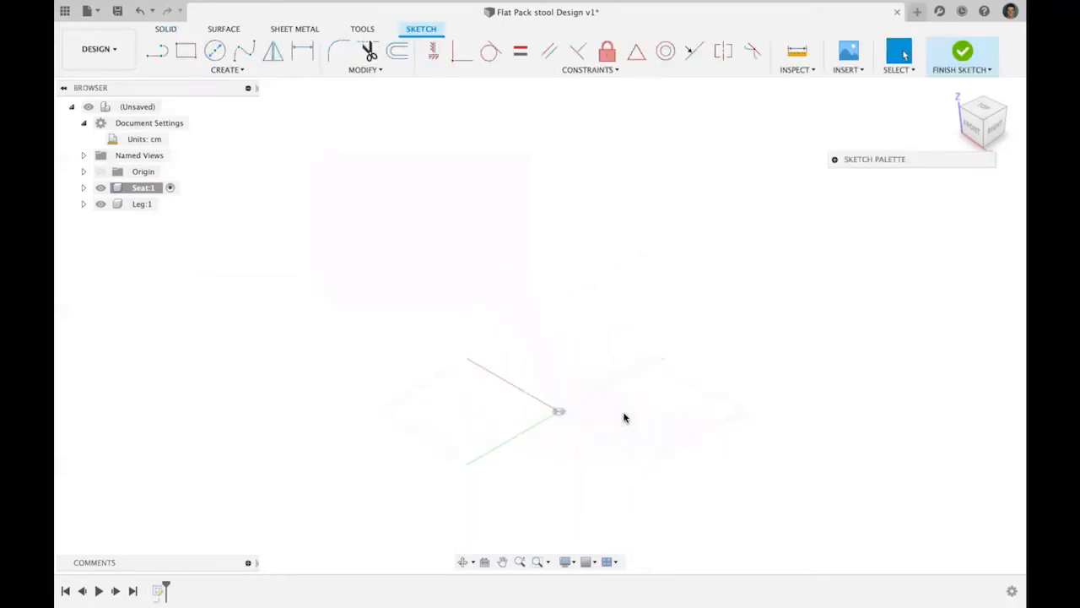
{"action": "left_click", "coordinate": [981, 108]}
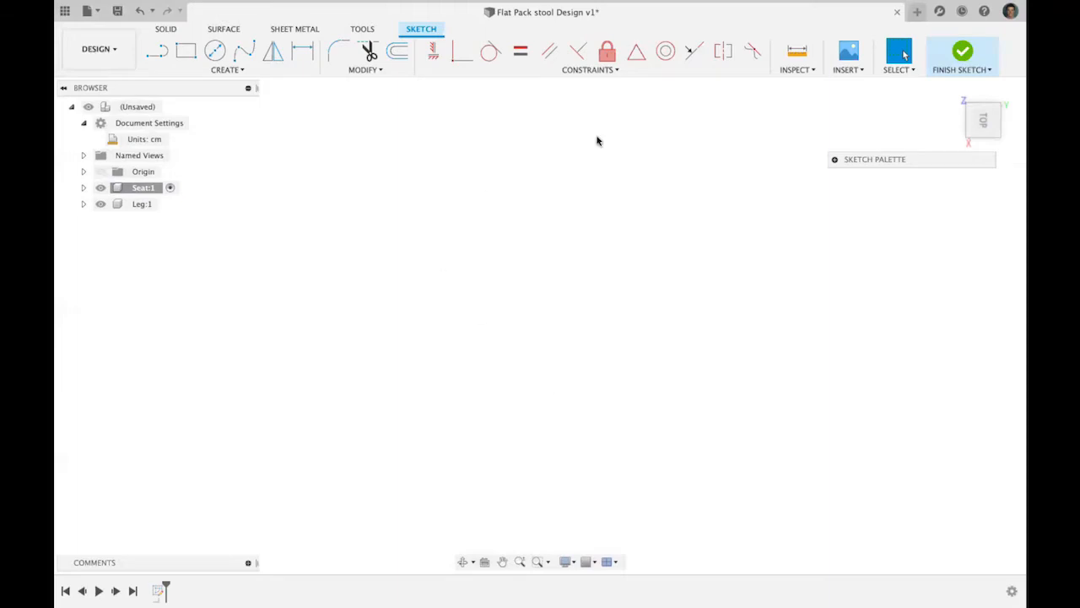
- Draw a center-diameter circle at the origin with its diameter set to the Seat_Diameter parameter, and finish the seat sketch
{"action": "left_click", "coordinate": [954, 92]}
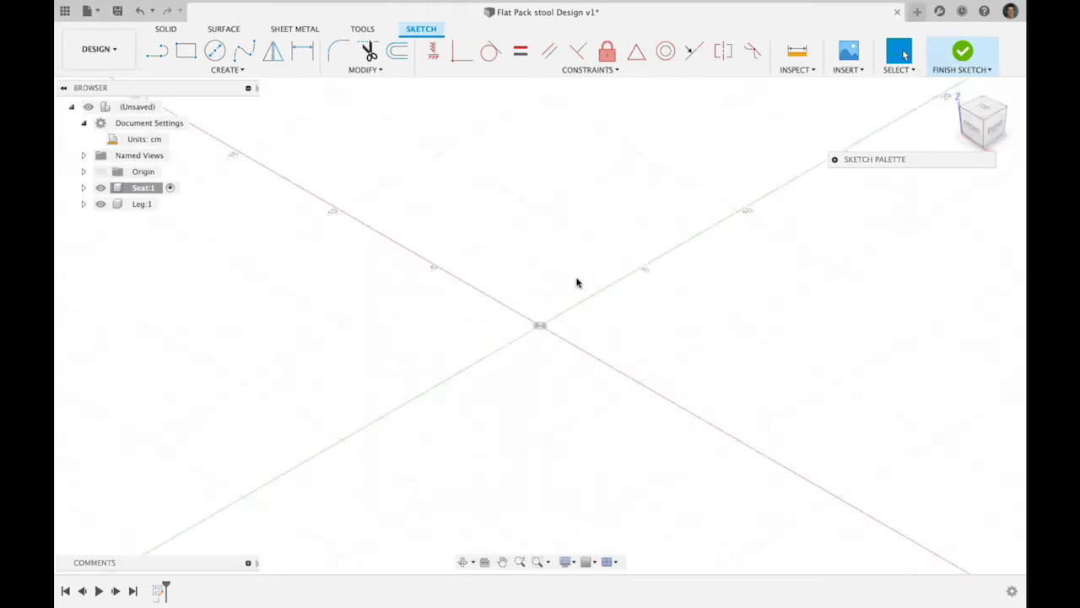
{"action": "left_click", "coordinate": [979, 111]}
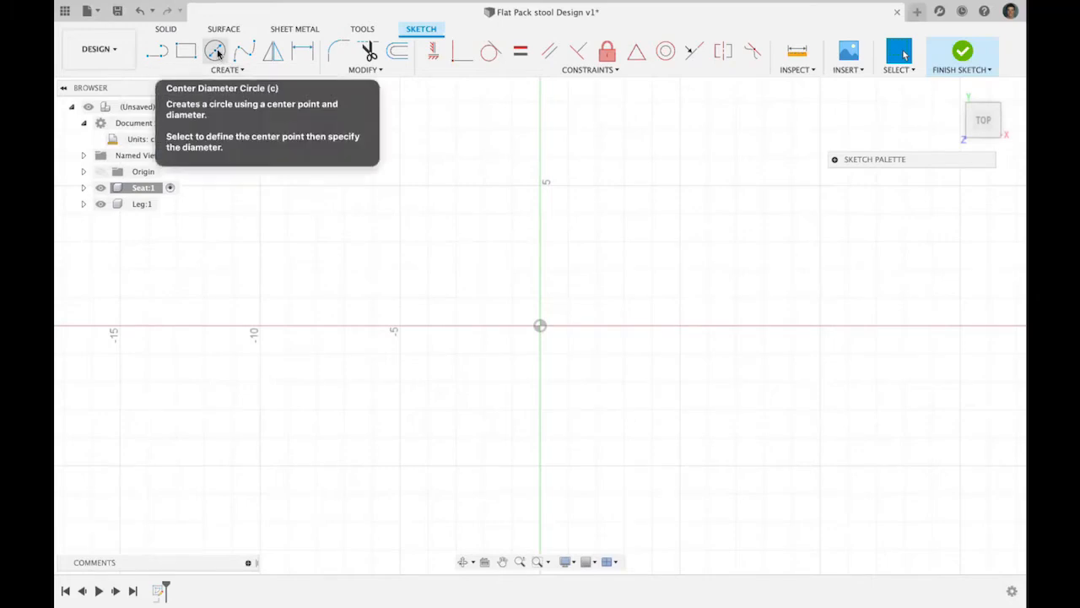
{"action": "left_click", "coordinate": [216, 52]}
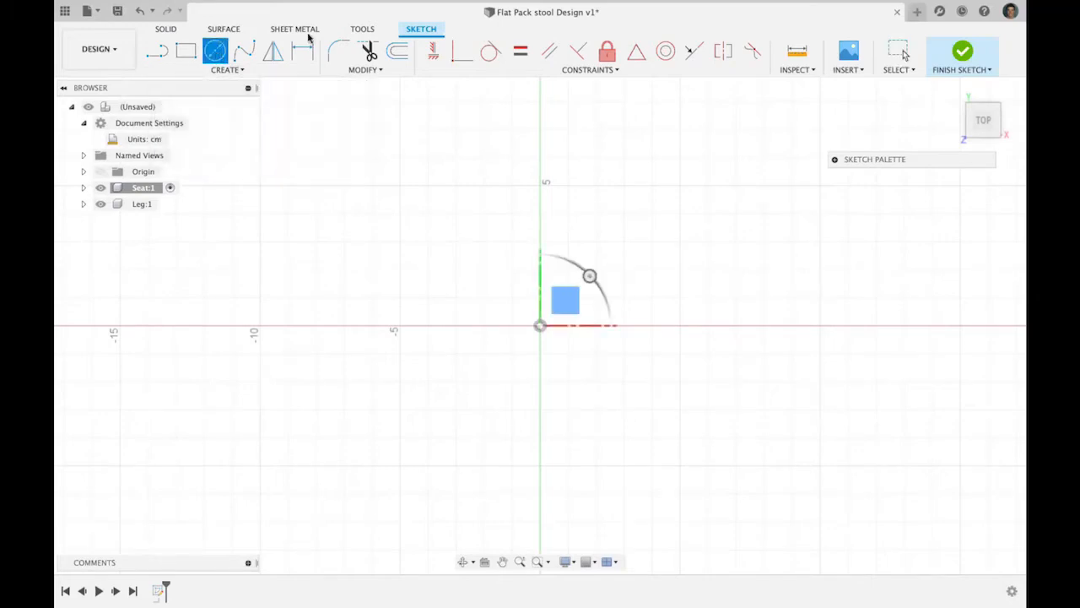
{"action": "left_click", "coordinate": [540, 326]}
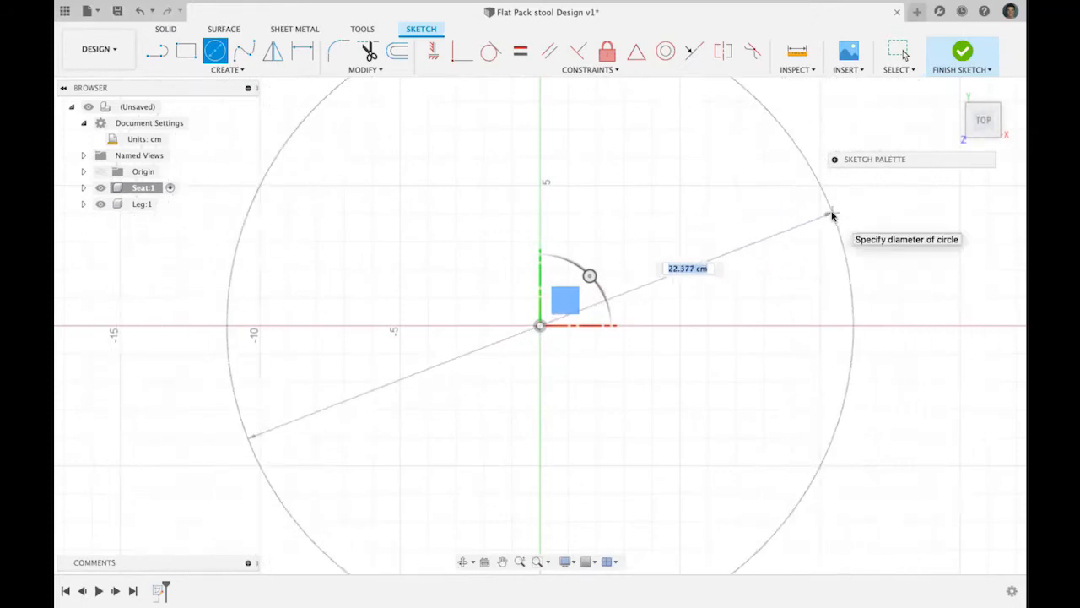
{"action": "key", "text": "BackSpace"}
{"action": "type", "text": "sea"}
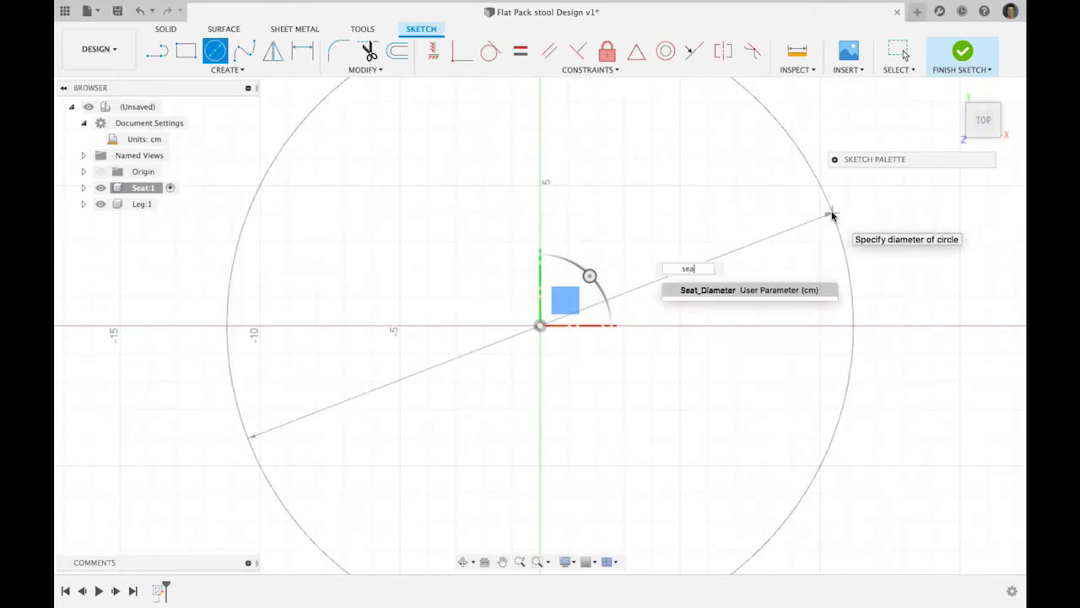
{"action": "left_click", "coordinate": [764, 291]}
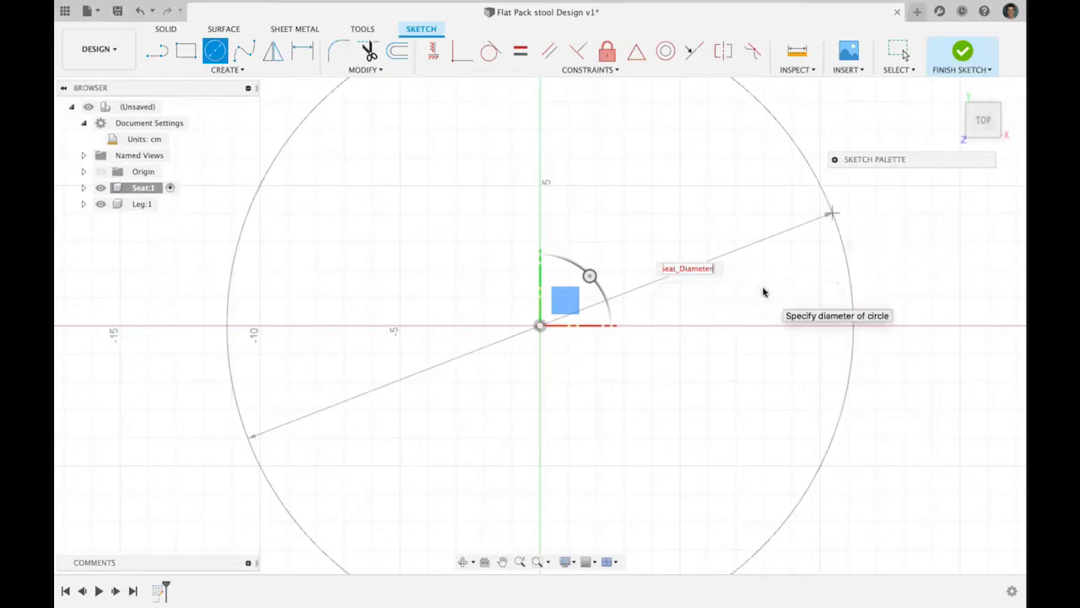
{"action": "key", "text": "Return"}
{"action": "key", "text": "Escape"}
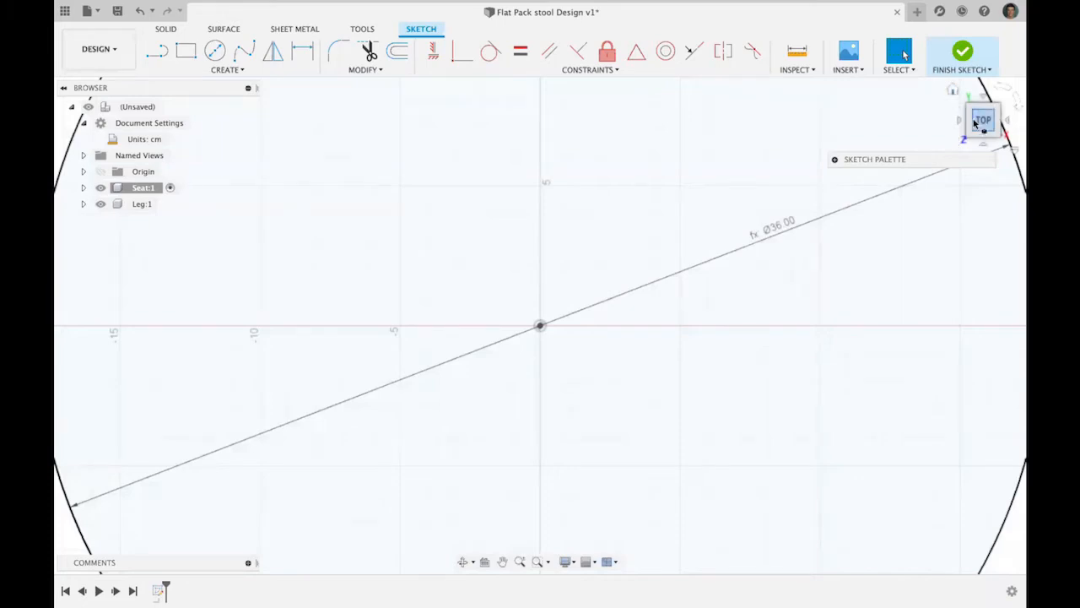
{"action": "left_click", "coordinate": [953, 90]}
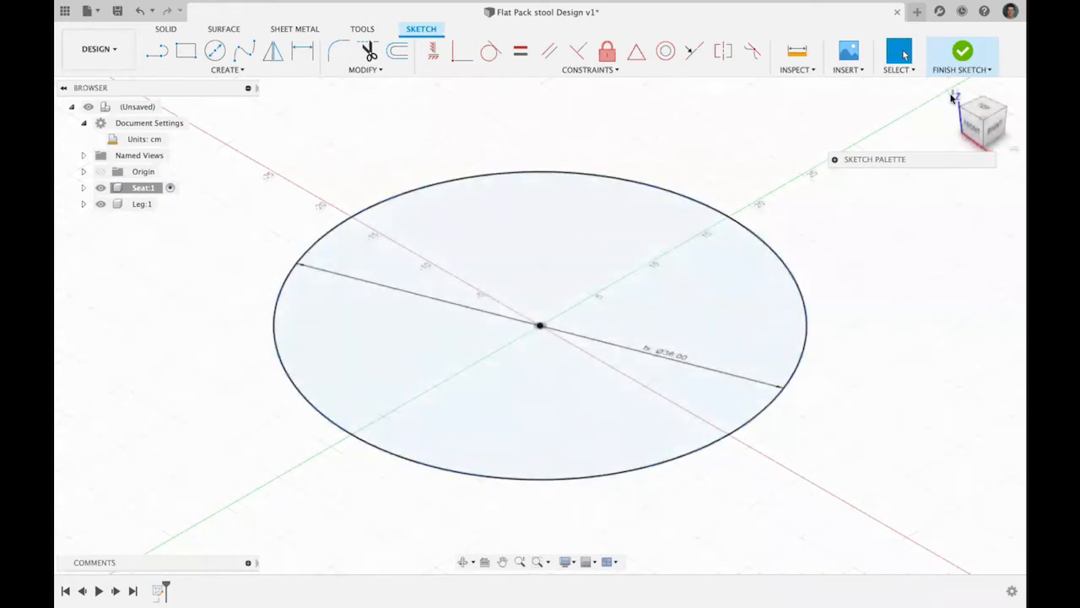
{"action": "left_click", "coordinate": [963, 54]}
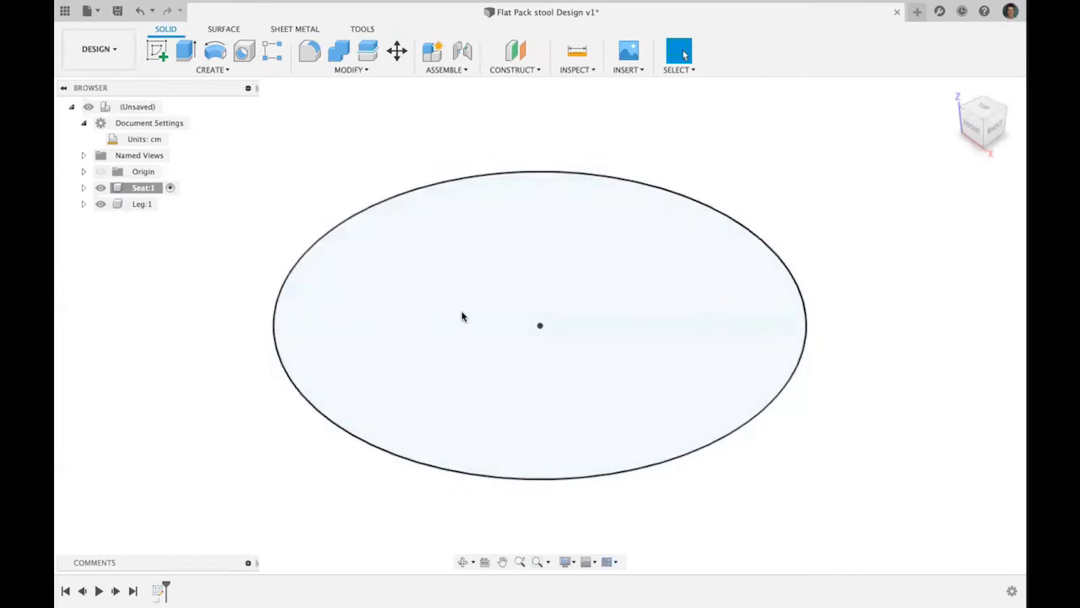
- Extrude the seat circle upward as a new body with the distance set to the Wood_Thickness parameter
{"action": "left_click", "coordinate": [185, 56]}
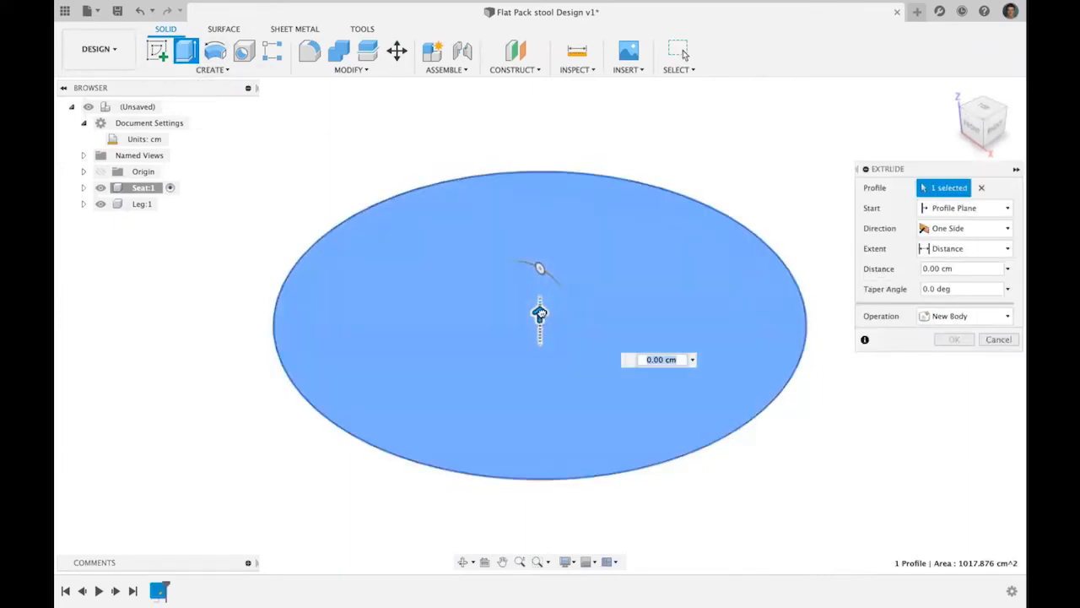
{"action": "left_click_drag", "start_coordinate": [541, 313], "coordinate": [489, 233]}
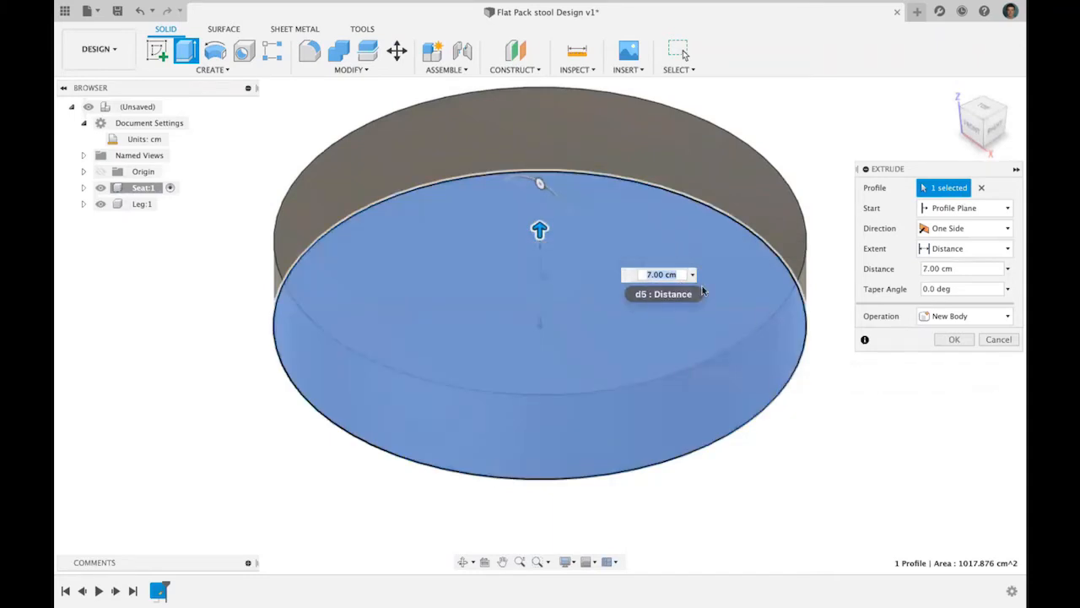
{"action": "type", "text": "wo"}
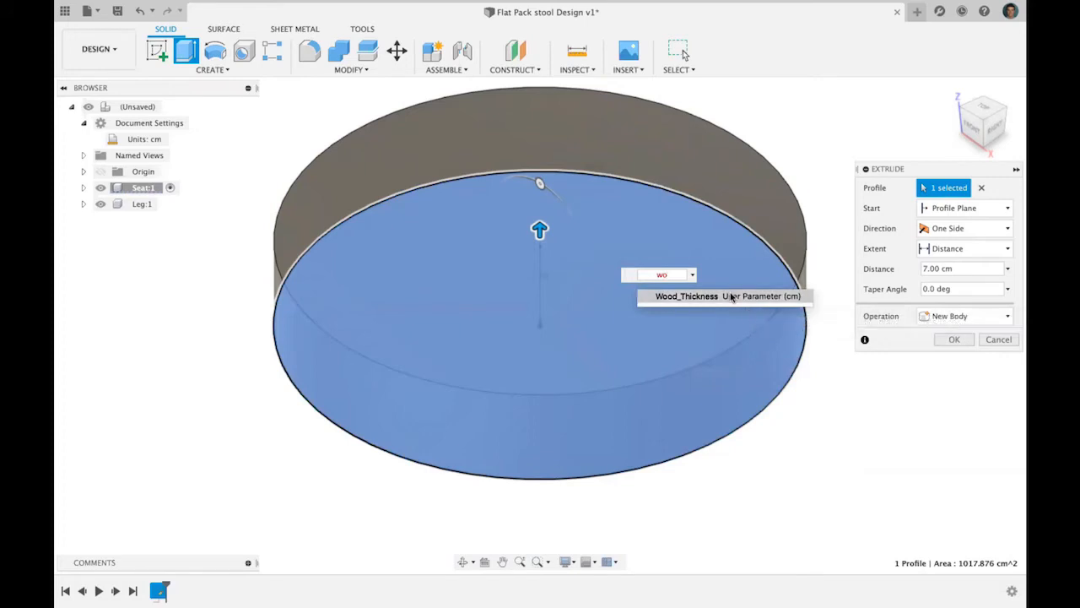
{"action": "left_click", "coordinate": [731, 297]}
{"action": "key", "text": "Return"}
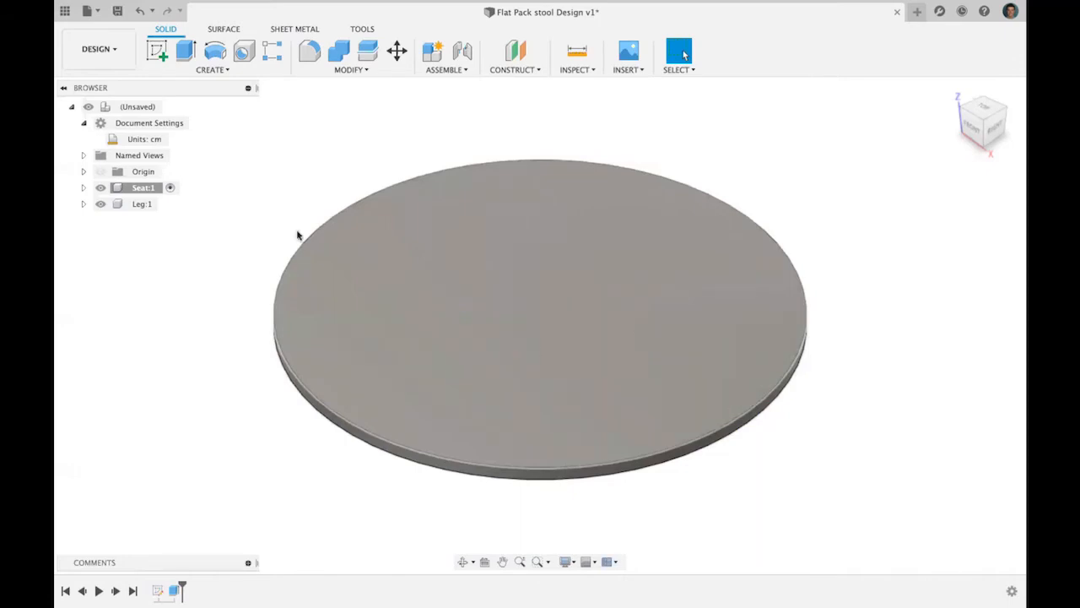
- Activate the Leg component and start a sketch in it on the vertical XZ origin plane
{"action": "left_click", "coordinate": [146, 205]}
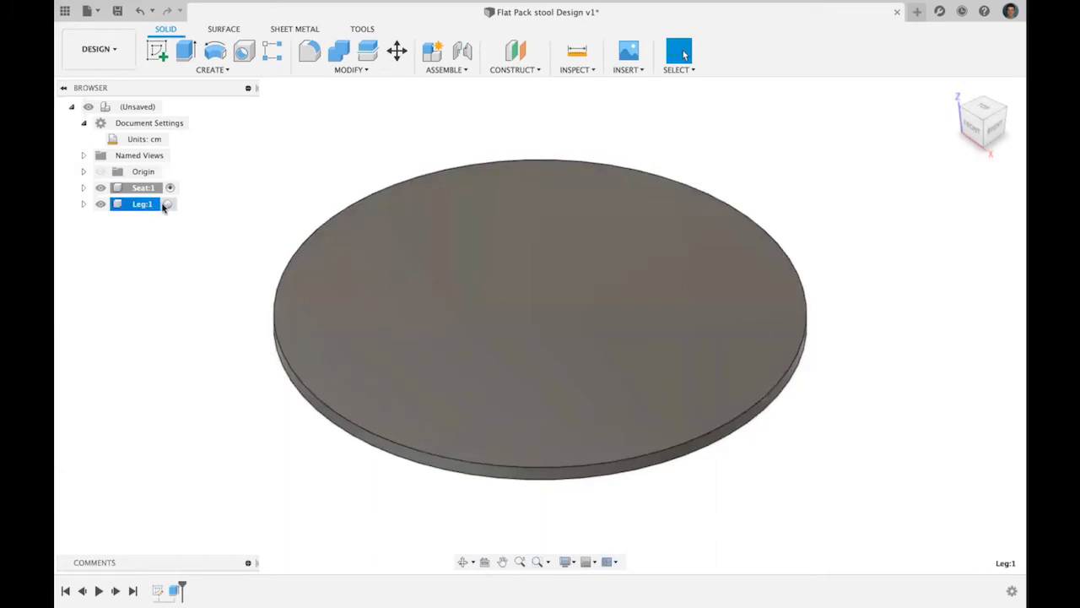
{"action": "left_click", "coordinate": [168, 204]}
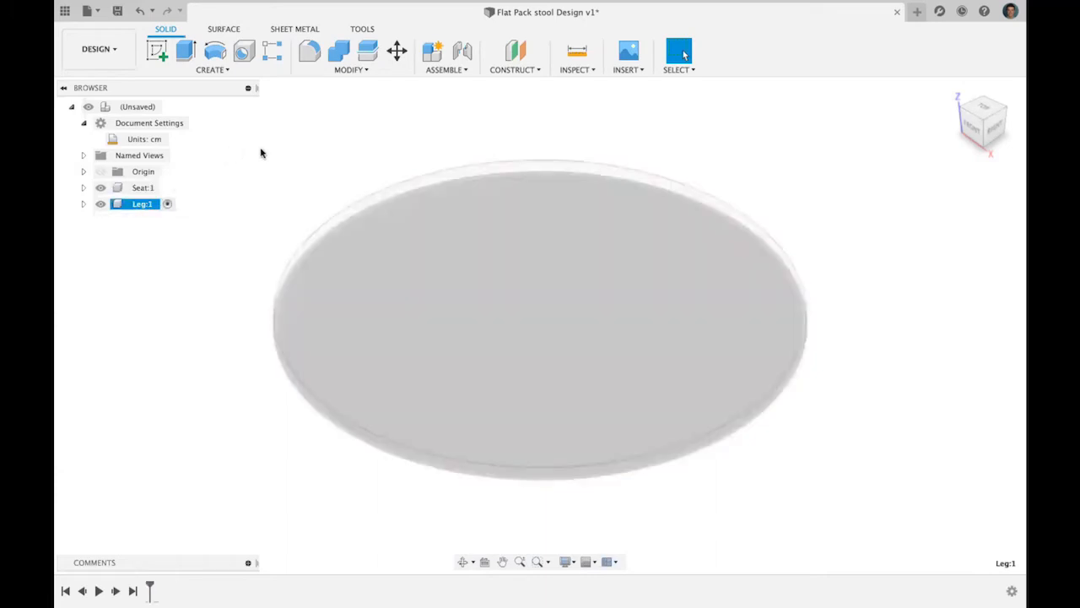
{"action": "left_click", "coordinate": [159, 52]}
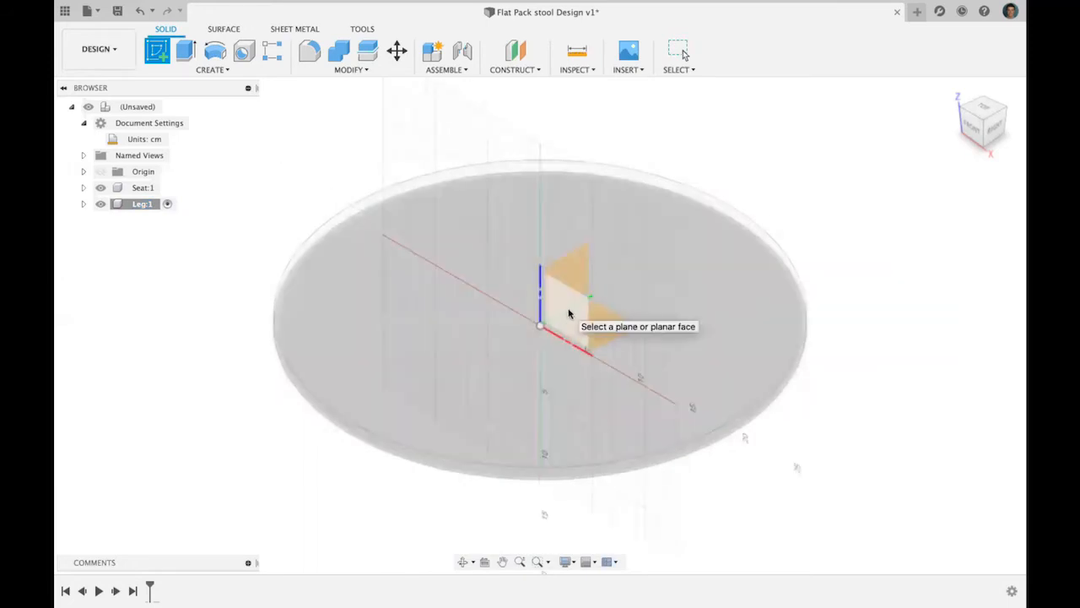
{"action": "left_click", "coordinate": [568, 313]}
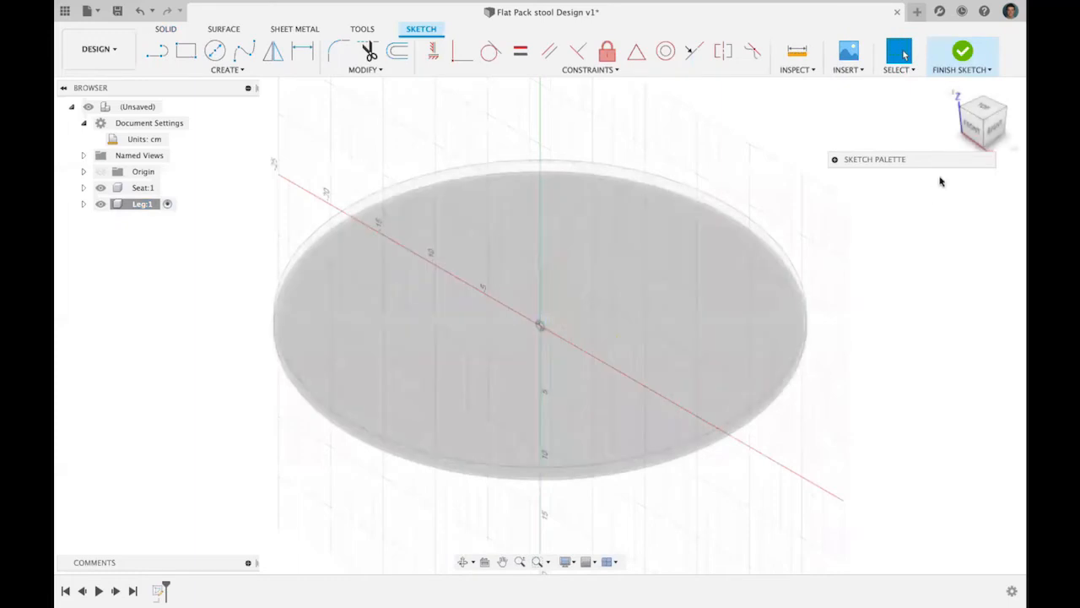
- With construction mode on, draw a vertical center line about 30 cm long from the origin straight down below the seat
{"action": "left_click", "coordinate": [991, 132]}
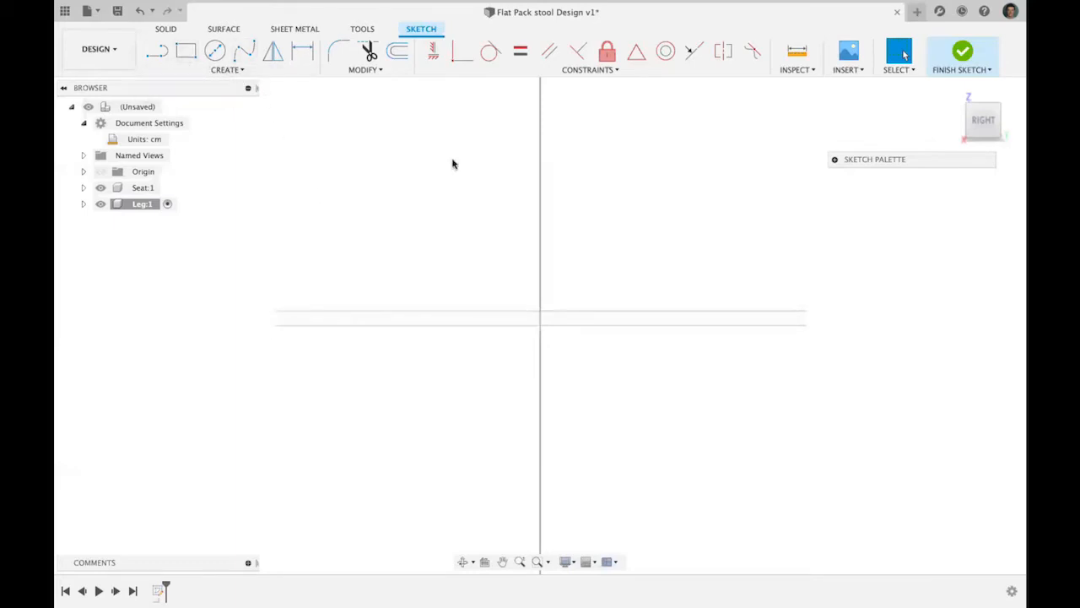
{"action": "scroll", "coordinate": [666, 242], "scroll_direction": "up", "scroll_amount": 1}
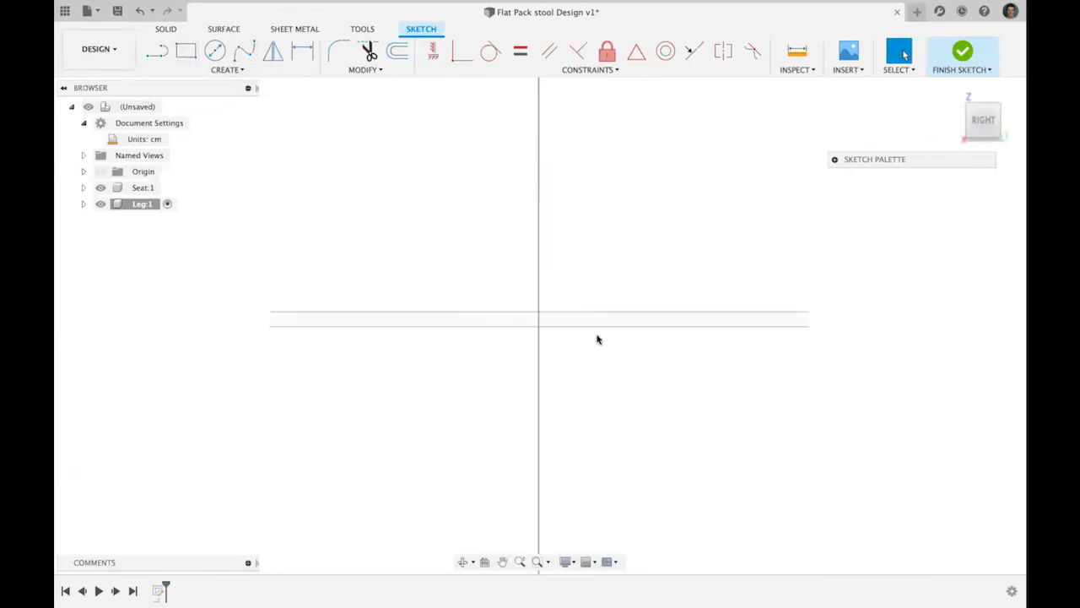
{"action": "left_click", "coordinate": [503, 562]}
{"action": "left_click_drag", "start_coordinate": [579, 435], "coordinate": [568, 275]}
{"action": "scroll", "coordinate": [551, 314], "scroll_direction": "up", "scroll_amount": 2}
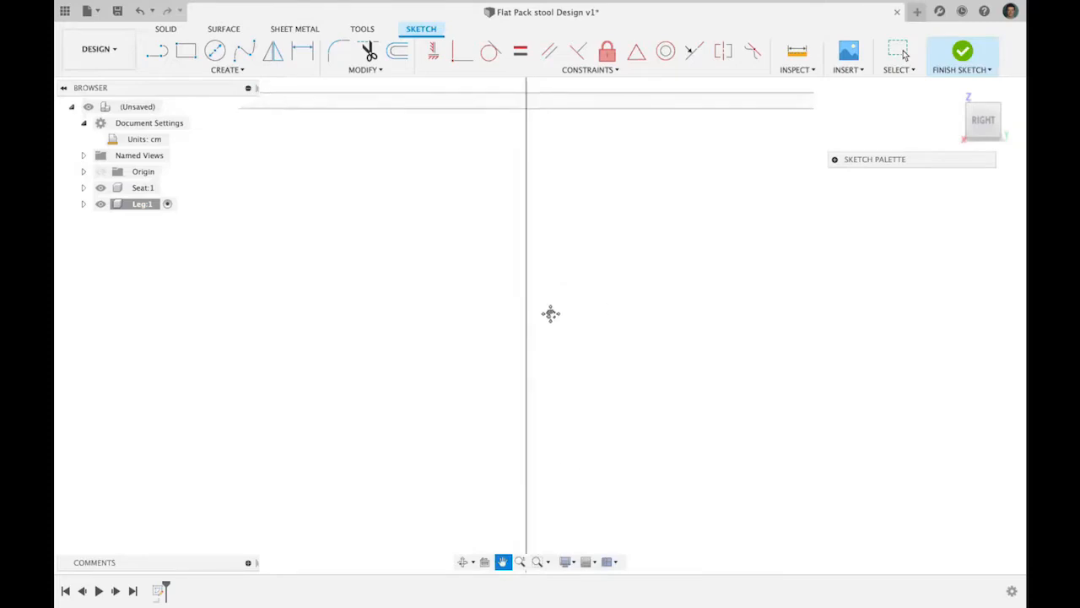
{"action": "scroll", "coordinate": [551, 314], "scroll_direction": "down", "scroll_amount": 1}
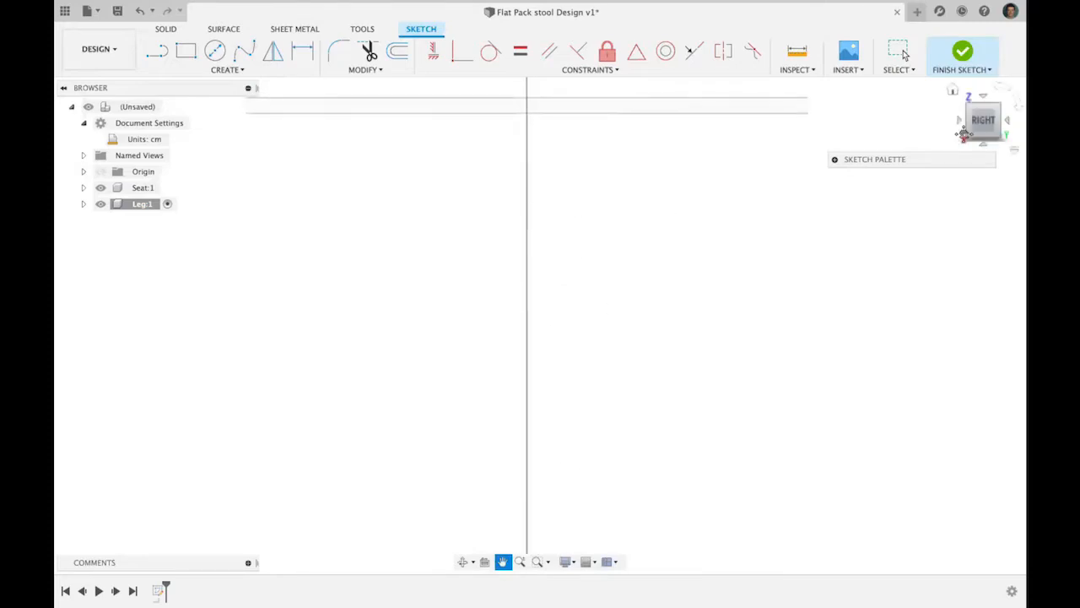
{"action": "left_click_drag", "start_coordinate": [989, 134], "coordinate": [891, 131]}
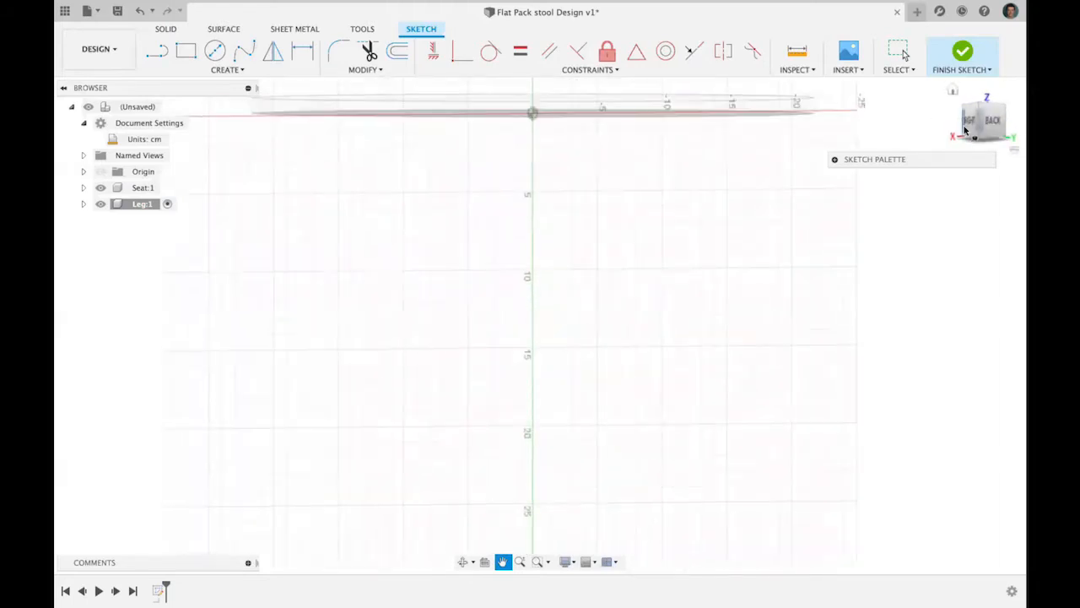
{"action": "left_click", "coordinate": [993, 128]}
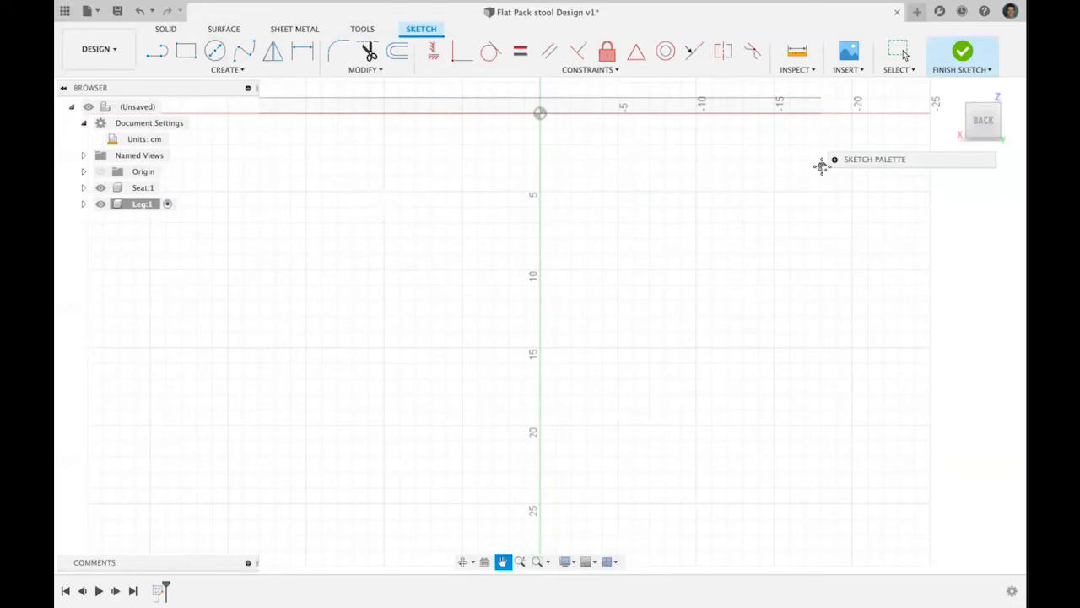
{"action": "left_click", "coordinate": [835, 160]}
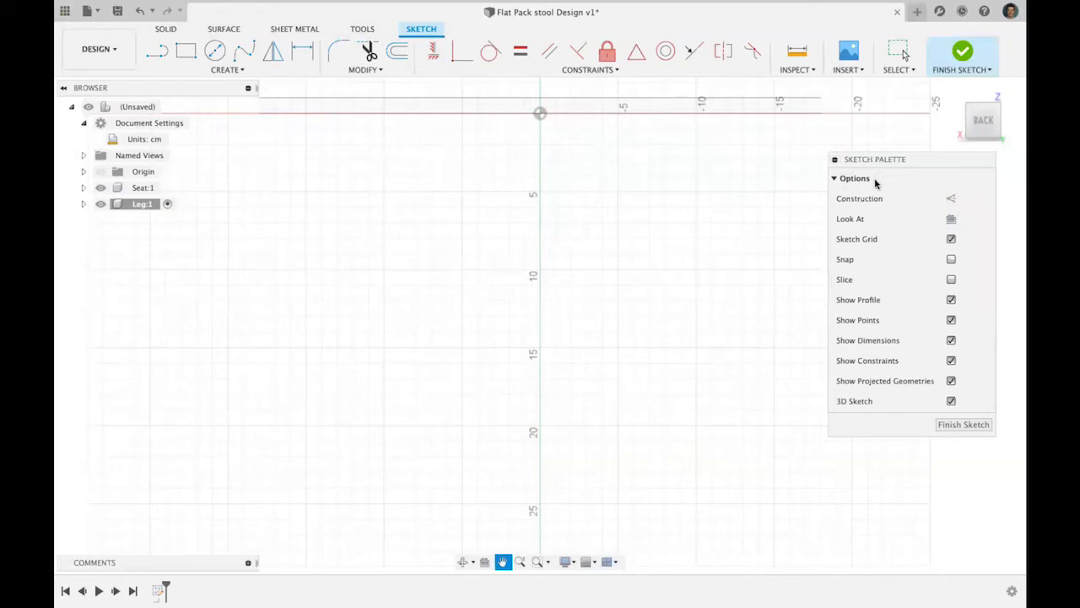
{"action": "left_click", "coordinate": [952, 199]}
{"action": "left_click", "coordinate": [161, 55]}
{"action": "left_click", "coordinate": [540, 112]}
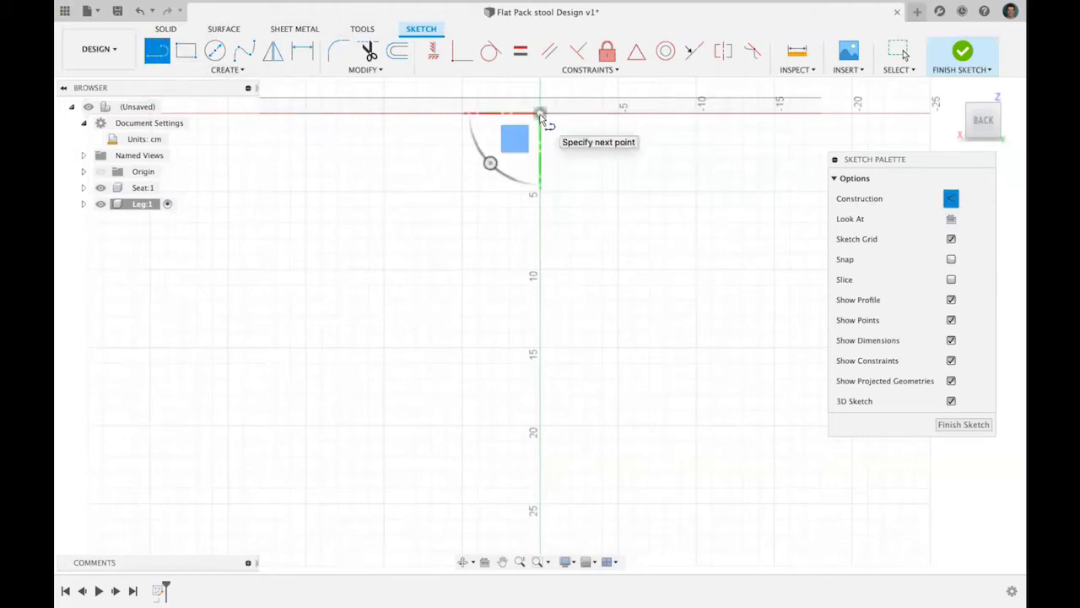
{"action": "left_click", "coordinate": [541, 588]}
{"action": "key", "text": "Escape"}
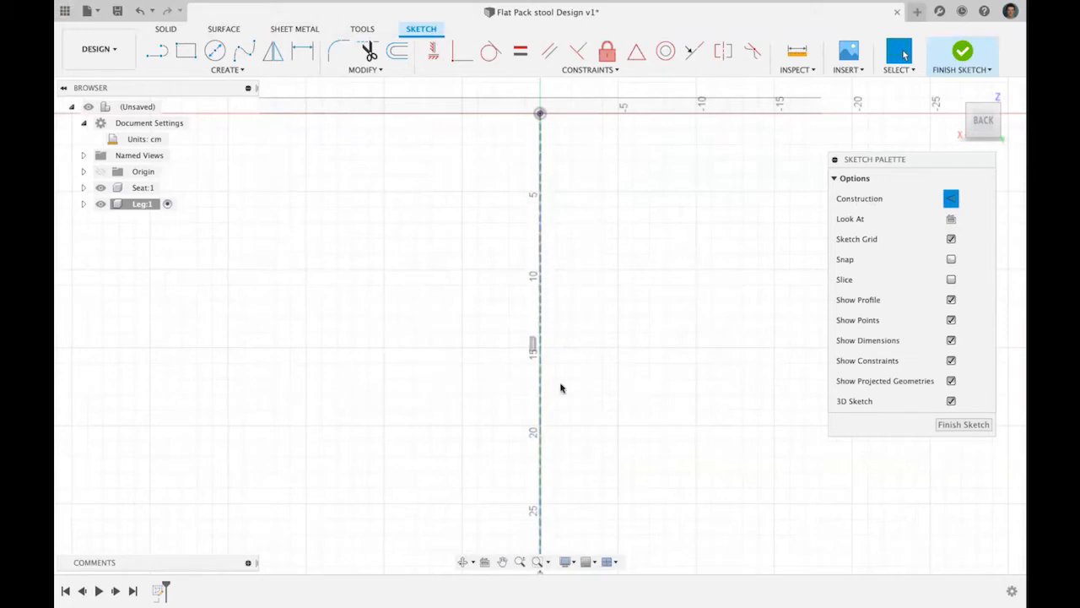
- Draw a vertical construction line about 10.7 cm long downward from the seat's upper outer corner on the negative X side
{"action": "scroll", "coordinate": [621, 347], "scroll_direction": "down", "scroll_amount": 3}
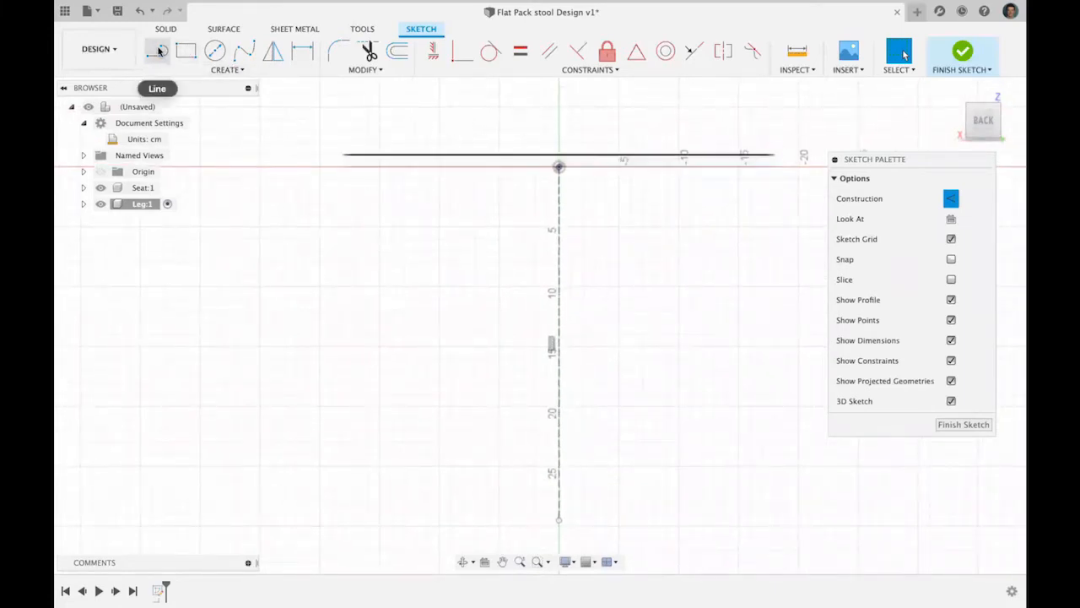
{"action": "key", "text": "l"}
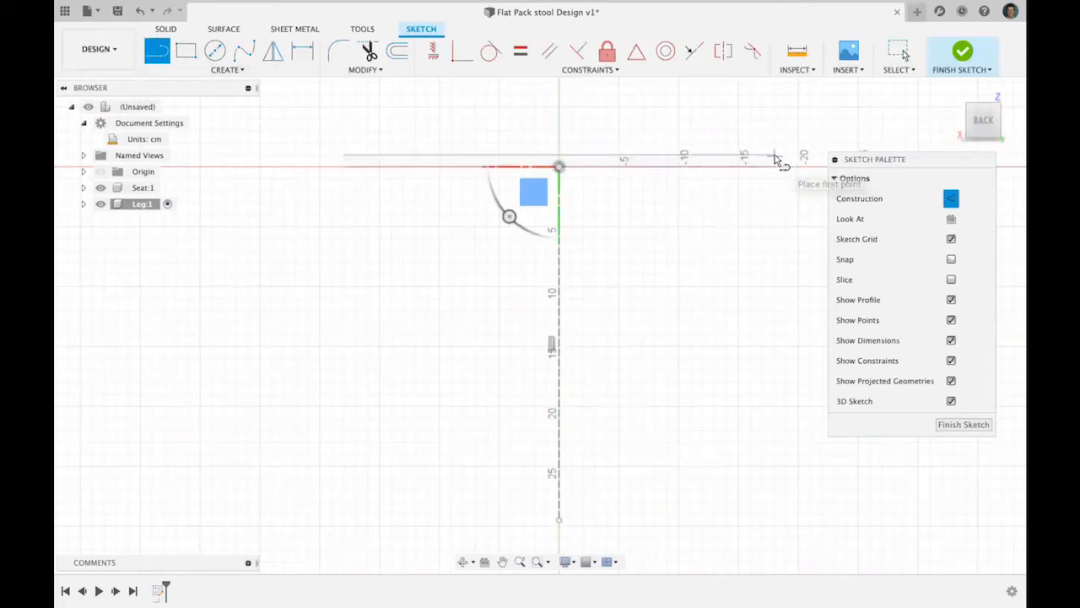
{"action": "scroll", "coordinate": [775, 162], "scroll_direction": "up", "scroll_amount": 5}
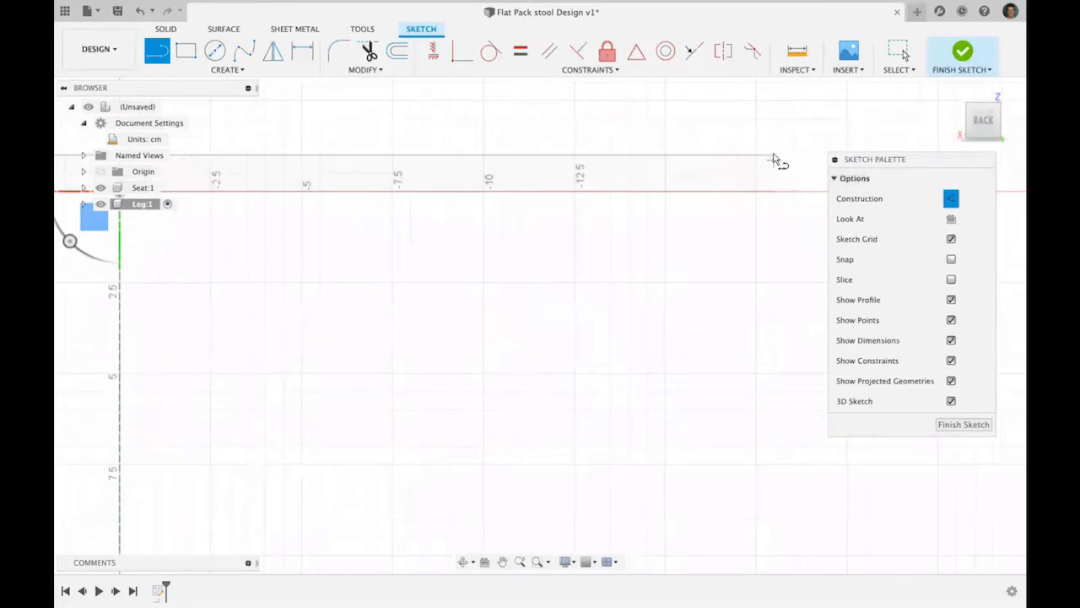
{"action": "left_click", "coordinate": [774, 155]}
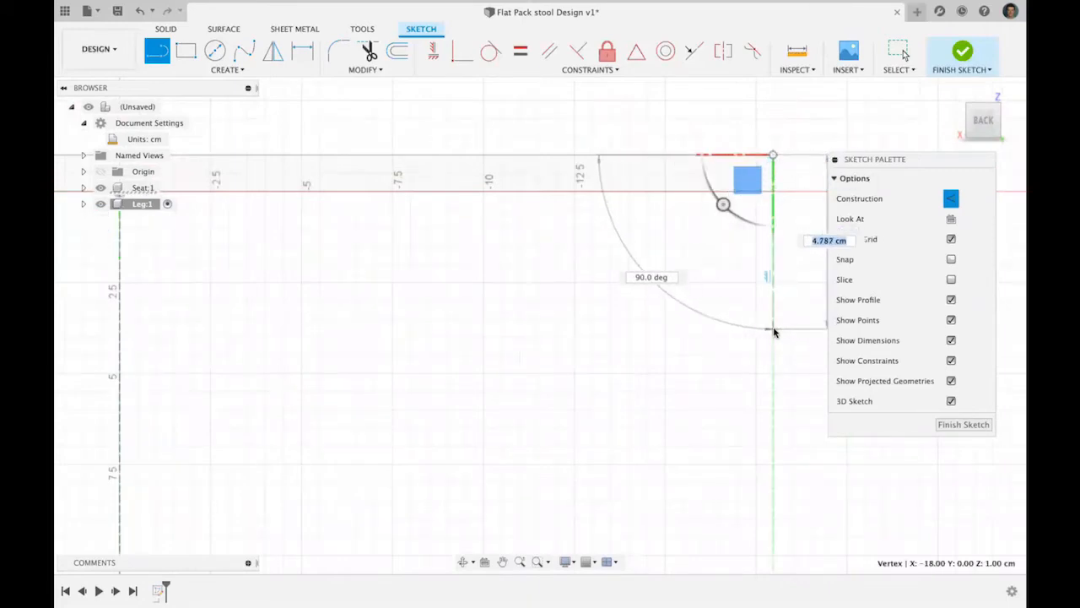
{"action": "scroll", "coordinate": [777, 563], "scroll_direction": "down", "scroll_amount": 4}
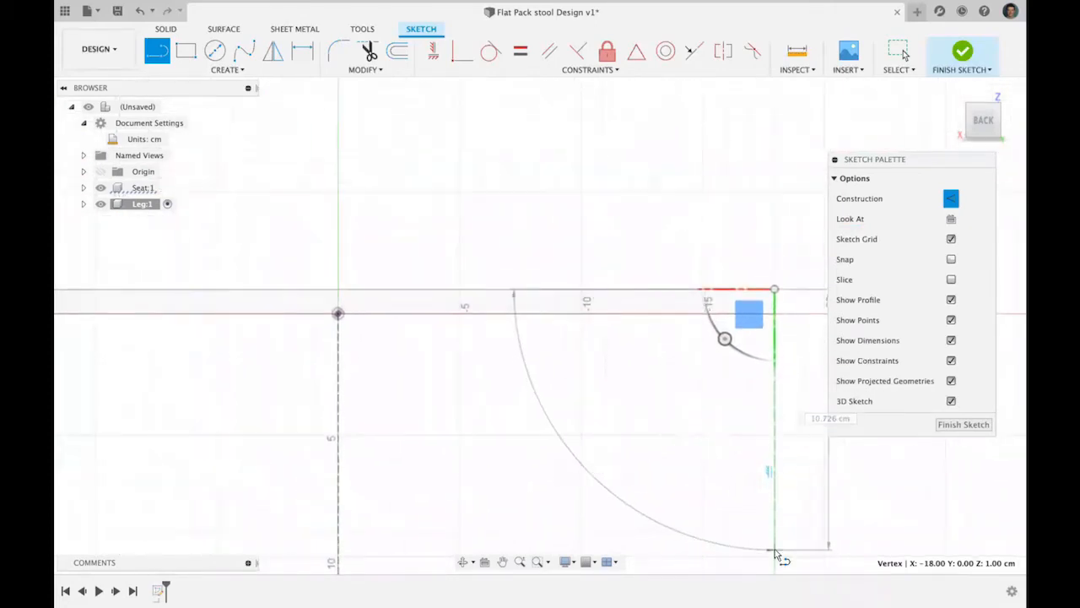
{"action": "left_click", "coordinate": [775, 553]}
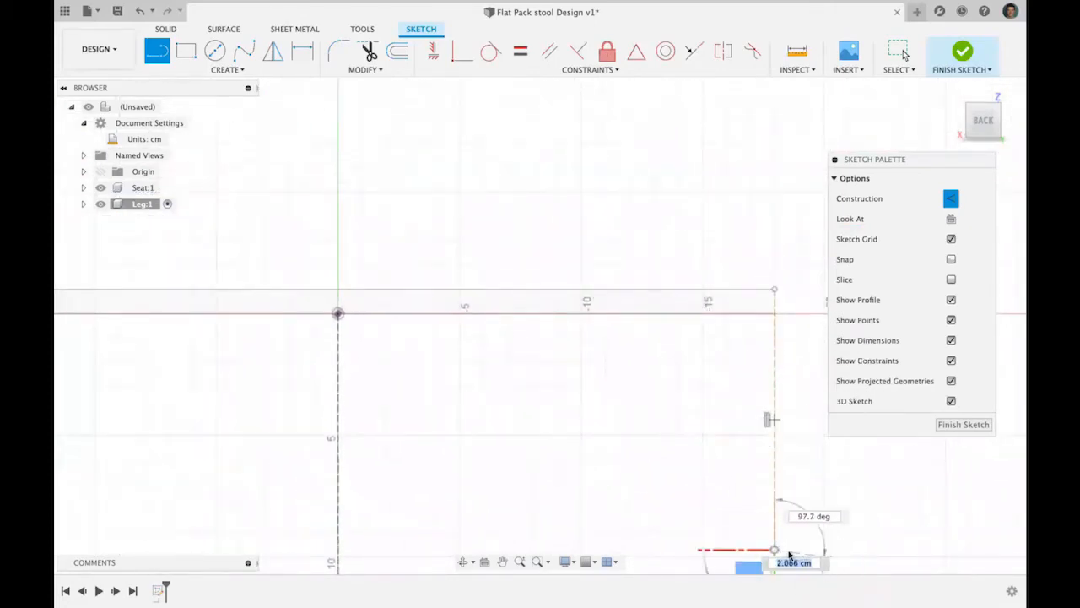
{"action": "key", "text": "Escape"}
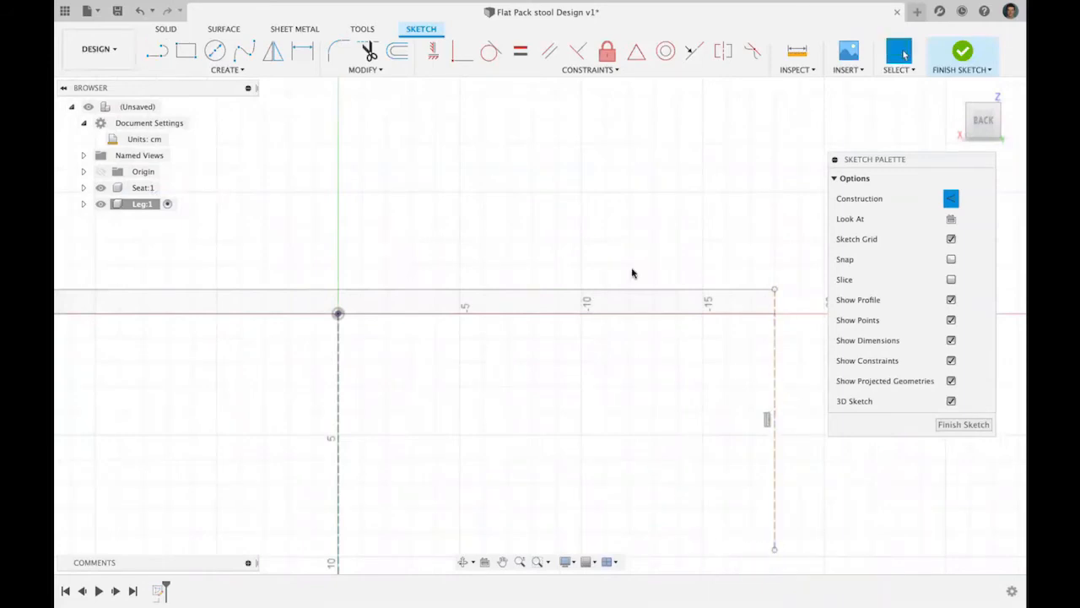
- Dimension the outer vertical construction line's length with the Stool_Height parameter
{"action": "left_click", "coordinate": [302, 51]}
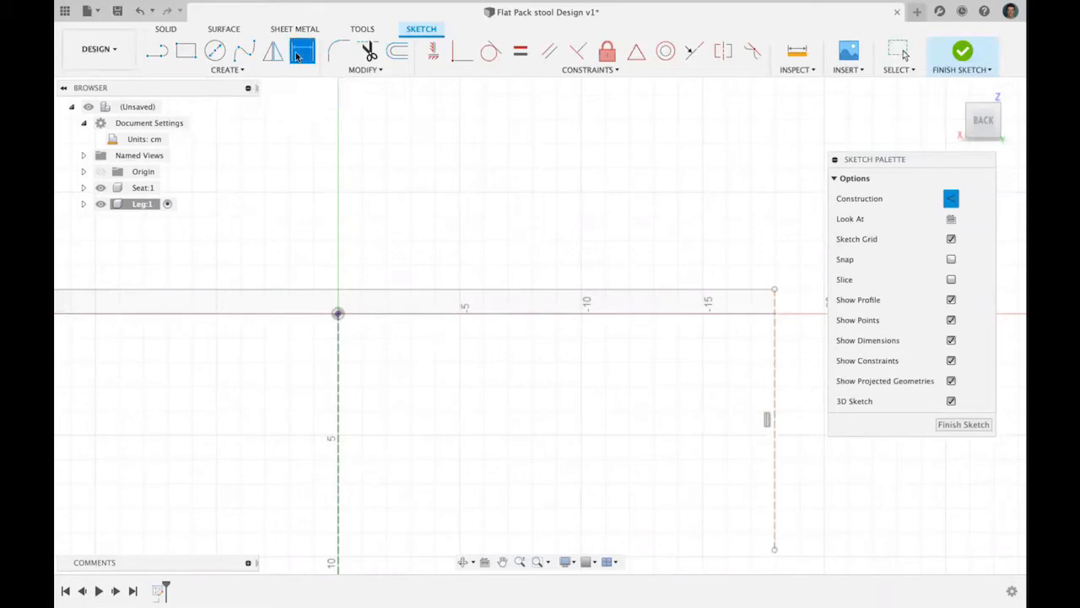
{"action": "left_click", "coordinate": [775, 483]}
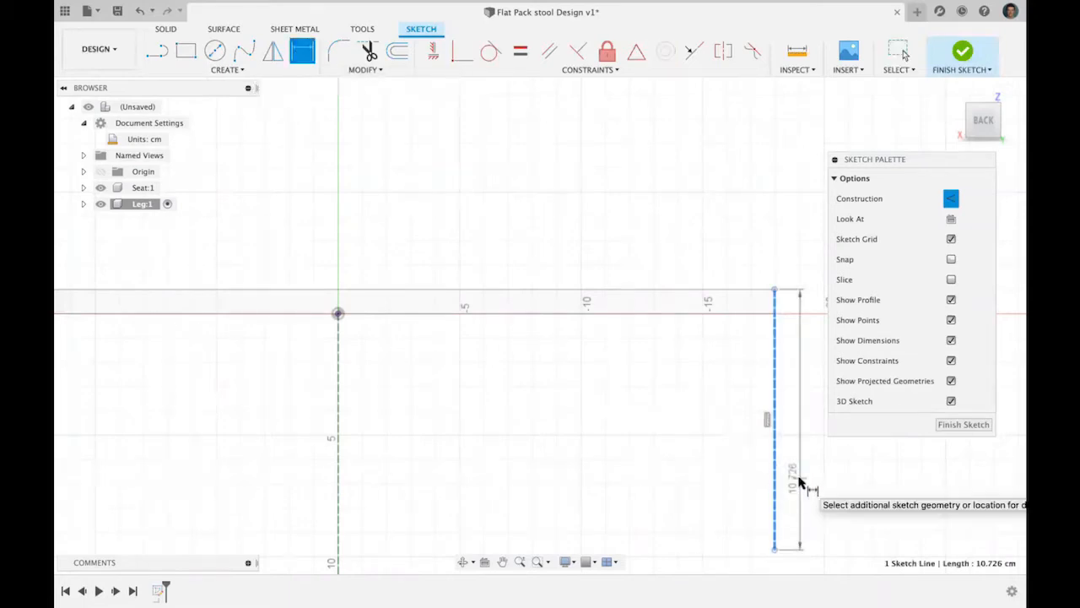
{"action": "left_click", "coordinate": [819, 477]}
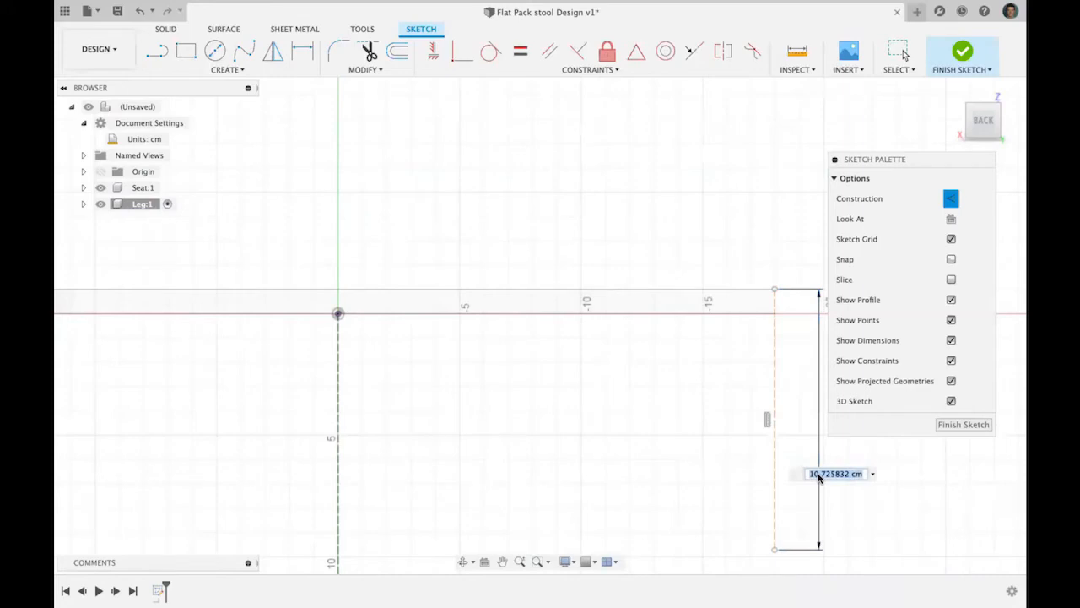
{"action": "type", "text": "st"}
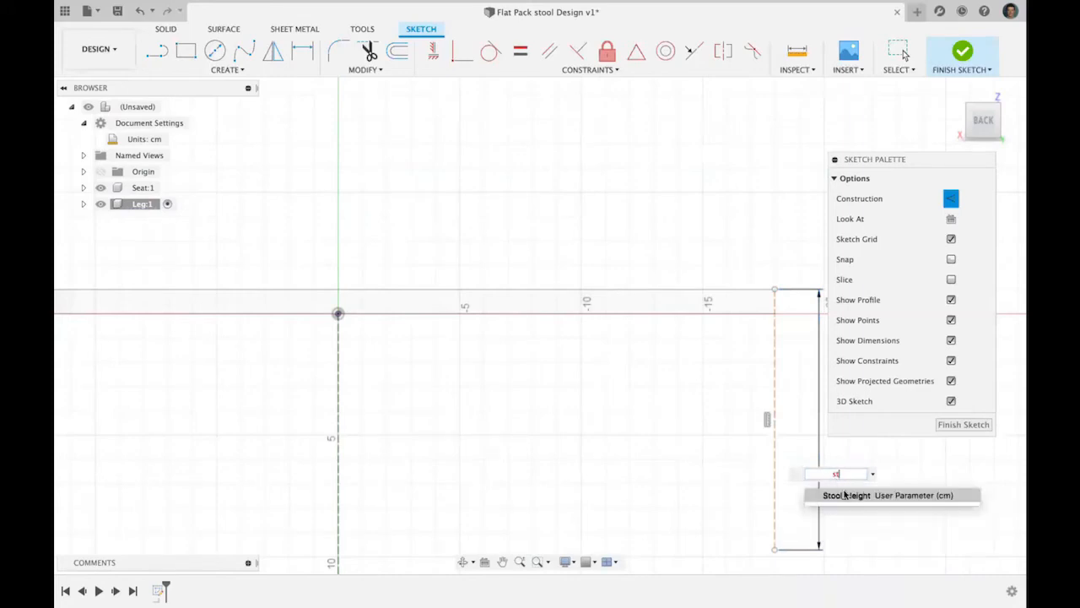
{"action": "left_click", "coordinate": [847, 496]}
{"action": "key", "text": "Return"}
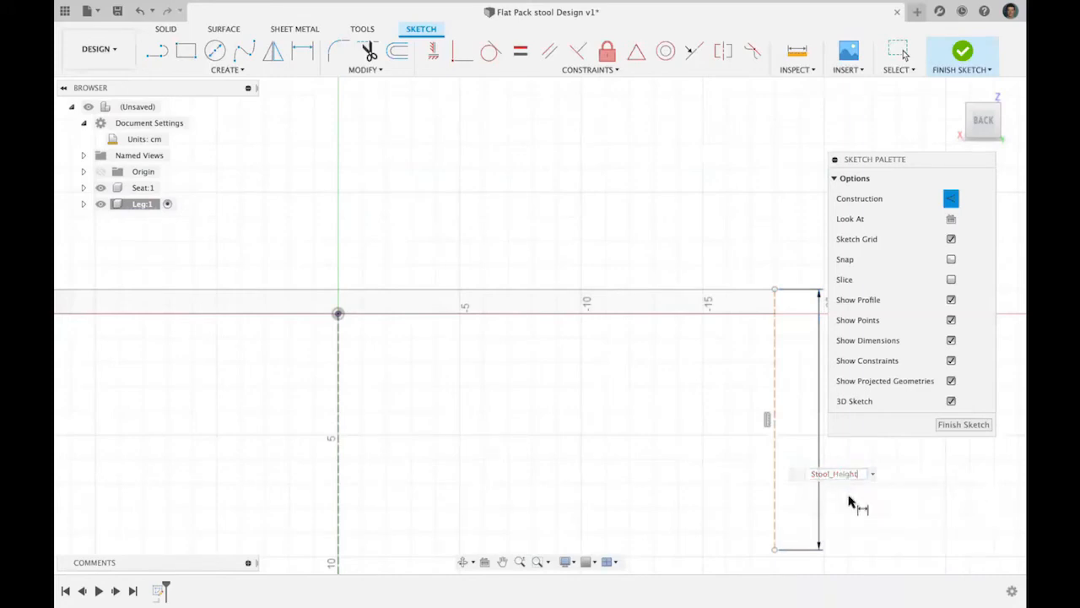
- Extend the vertical center construction line straight down from the origin to about Z -49.7 cm, past the outer line's lower end
{"action": "scroll", "coordinate": [581, 386], "scroll_direction": "down", "scroll_amount": 10}
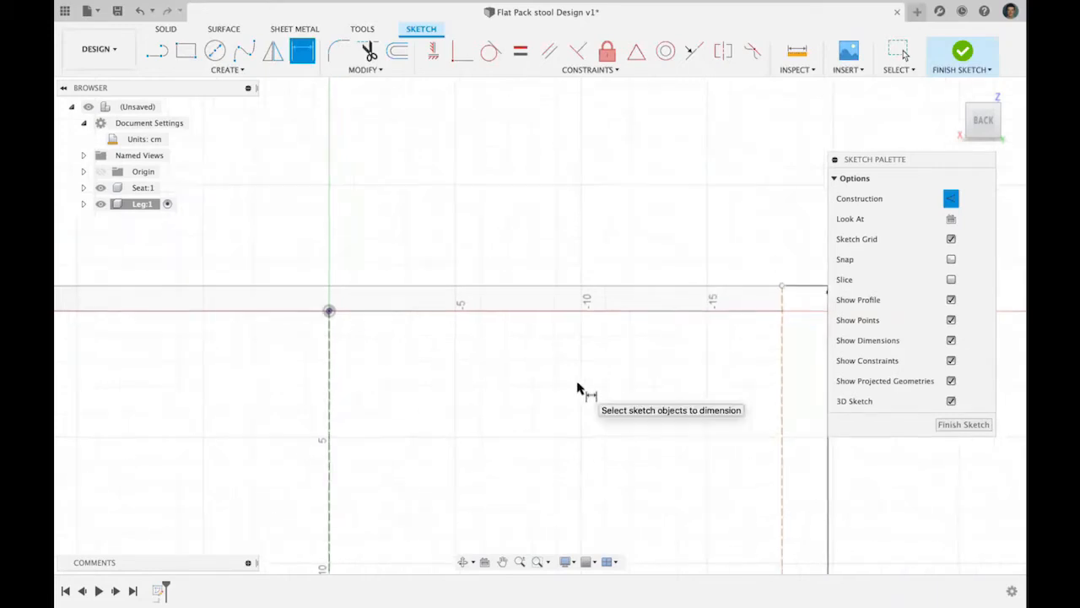
{"action": "scroll", "coordinate": [581, 387], "scroll_direction": "down", "scroll_amount": 2}
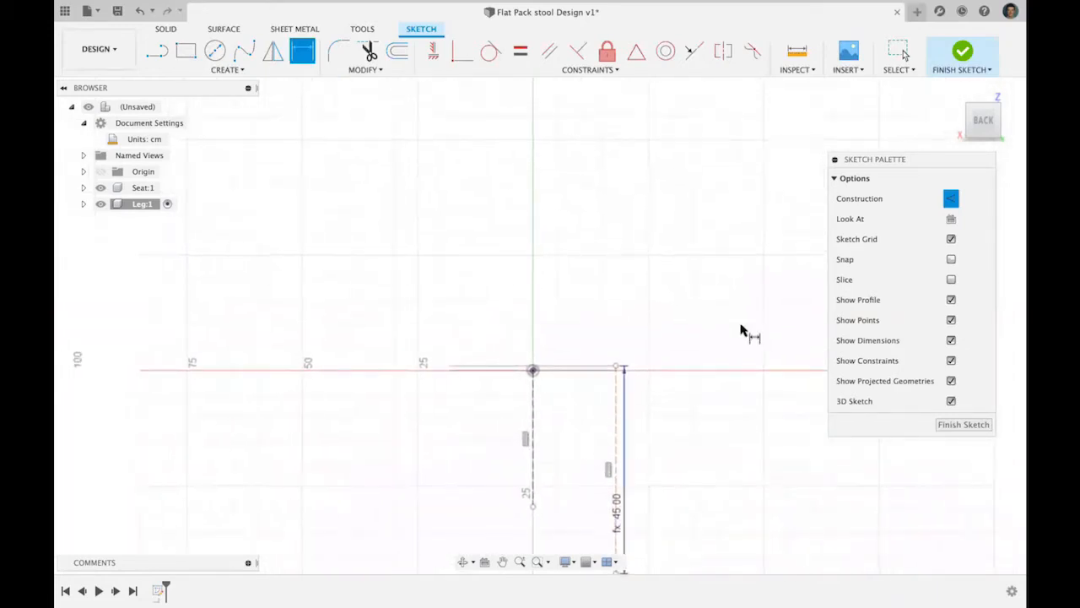
{"action": "left_click", "coordinate": [503, 562]}
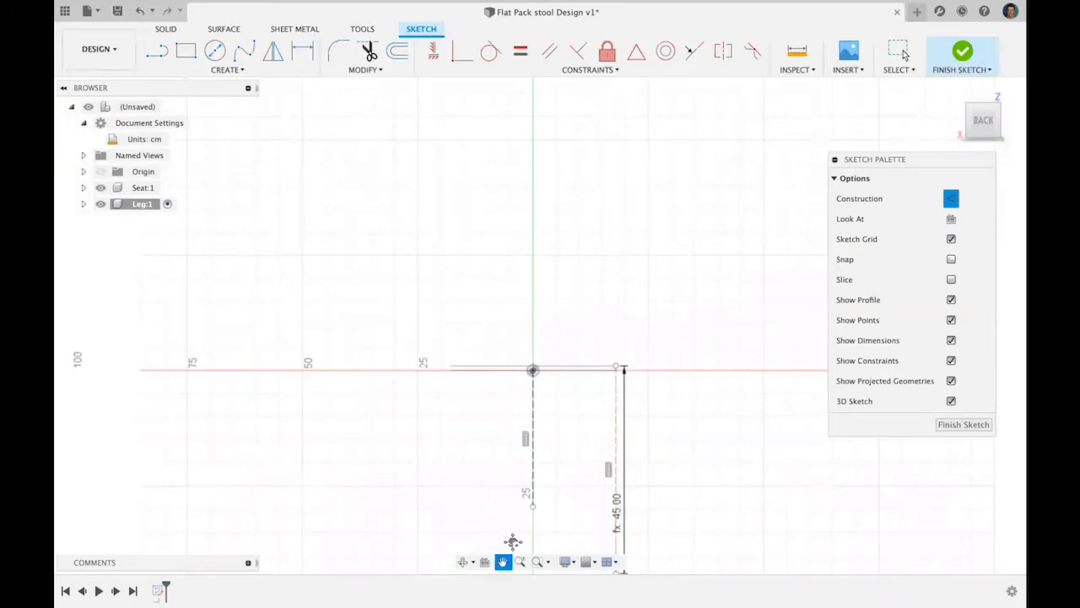
{"action": "left_click_drag", "start_coordinate": [593, 448], "coordinate": [540, 335]}
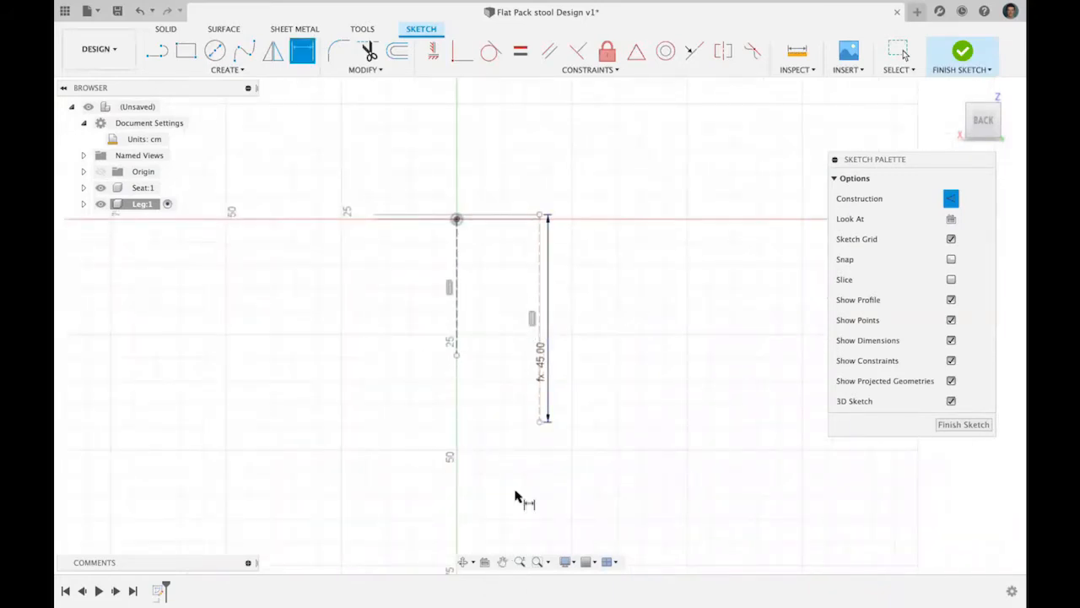
{"action": "left_click", "coordinate": [503, 562]}
{"action": "left_click_drag", "start_coordinate": [468, 465], "coordinate": [533, 398]}
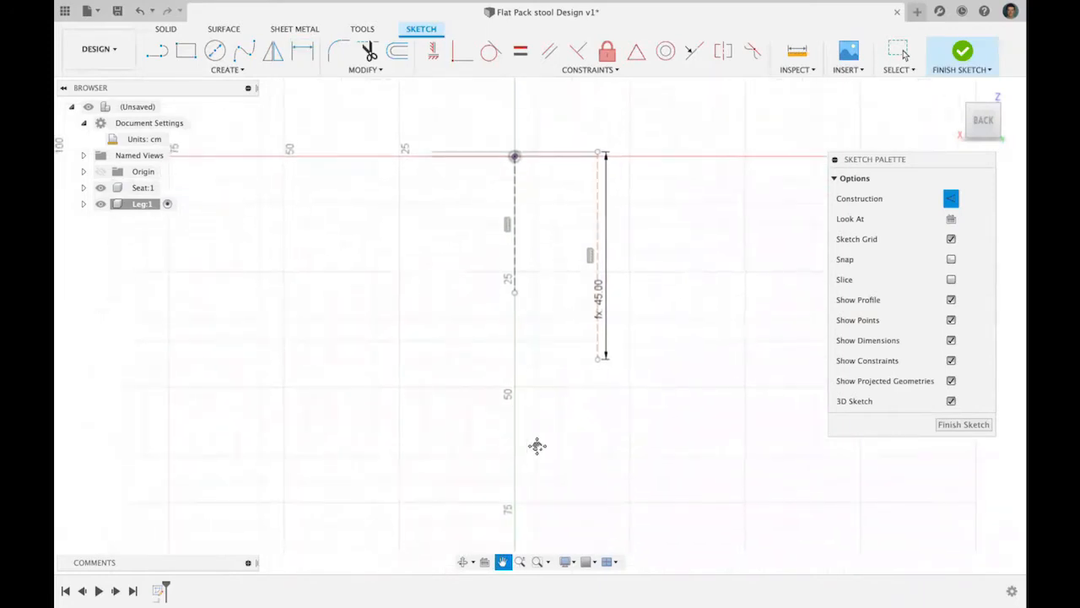
{"action": "left_click", "coordinate": [520, 561]}
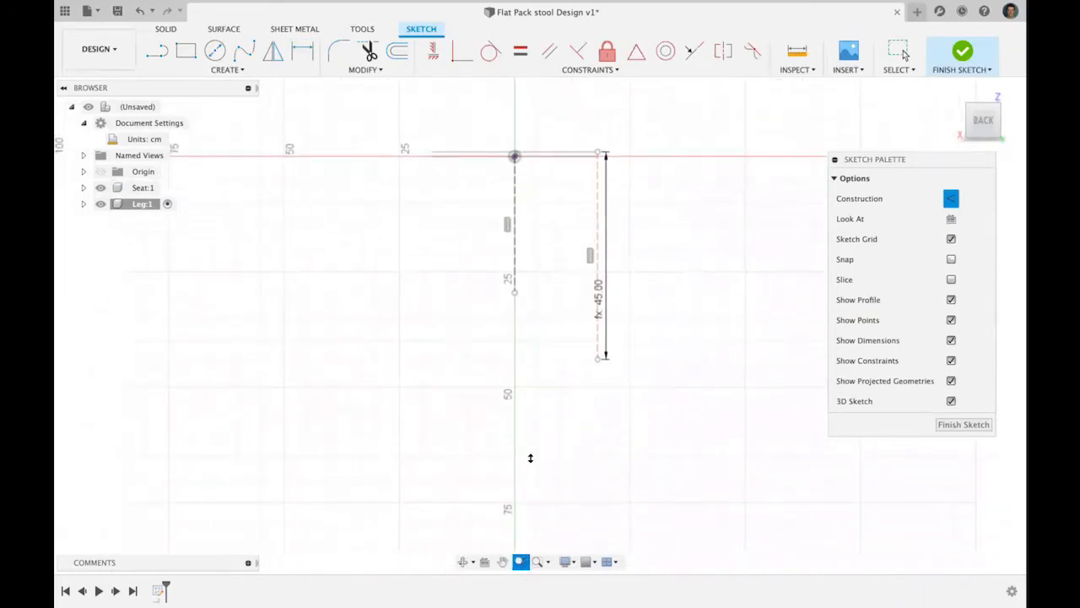
{"action": "scroll", "coordinate": [530, 457], "scroll_direction": "up", "scroll_amount": 3}
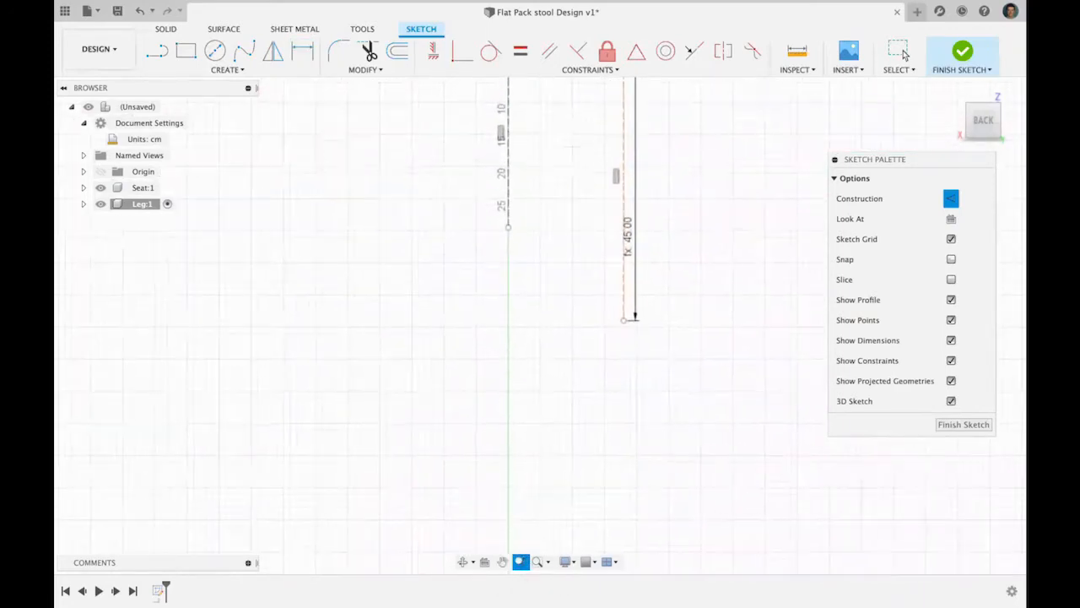
{"action": "left_click", "coordinate": [503, 562]}
{"action": "mouse_move", "coordinate": [543, 270]}
{"action": "left_mouse_down"}
{"action": "mouse_move", "coordinate": [496, 470]}
{"action": "mouse_move", "coordinate": [498, 425]}
{"action": "left_mouse_up"}
{"action": "scroll", "coordinate": [497, 425], "scroll_direction": "up", "scroll_amount": 1}
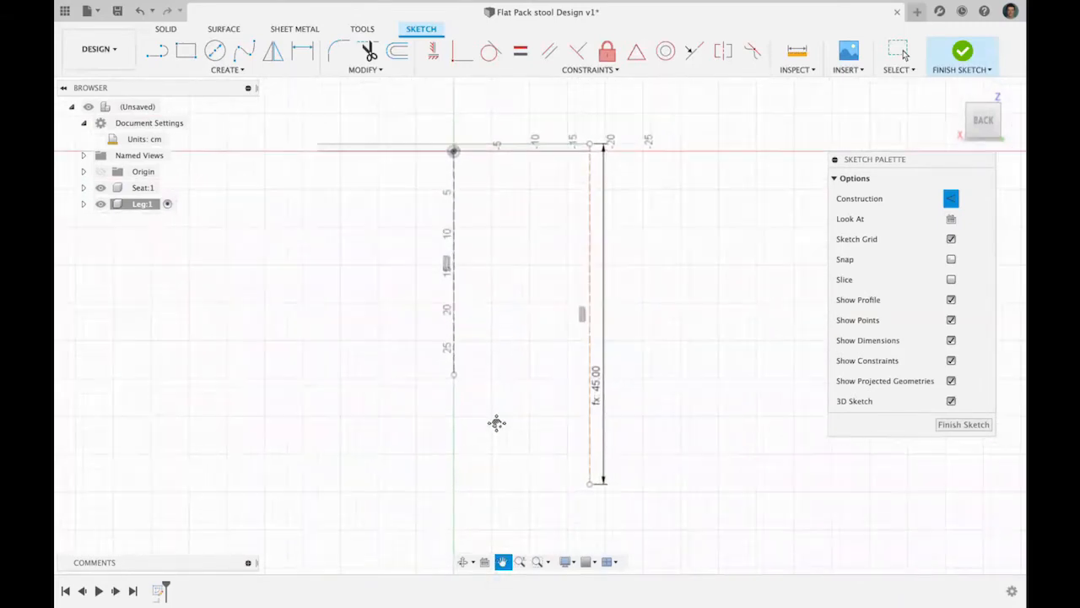
{"action": "scroll", "coordinate": [496, 422], "scroll_direction": "up", "scroll_amount": 2}
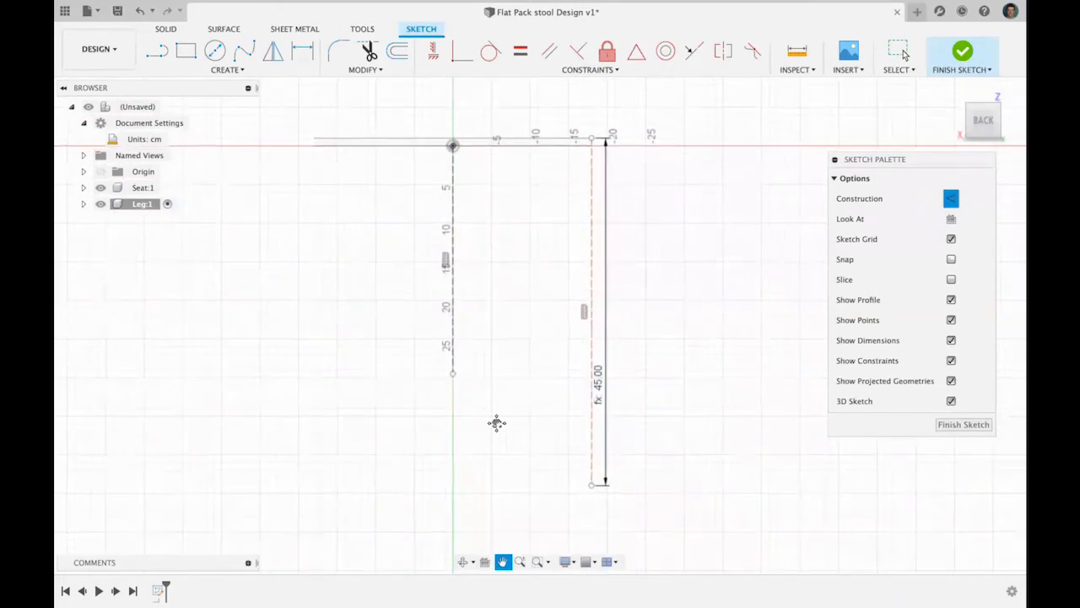
{"action": "scroll", "coordinate": [496, 423], "scroll_direction": "up", "scroll_amount": 1}
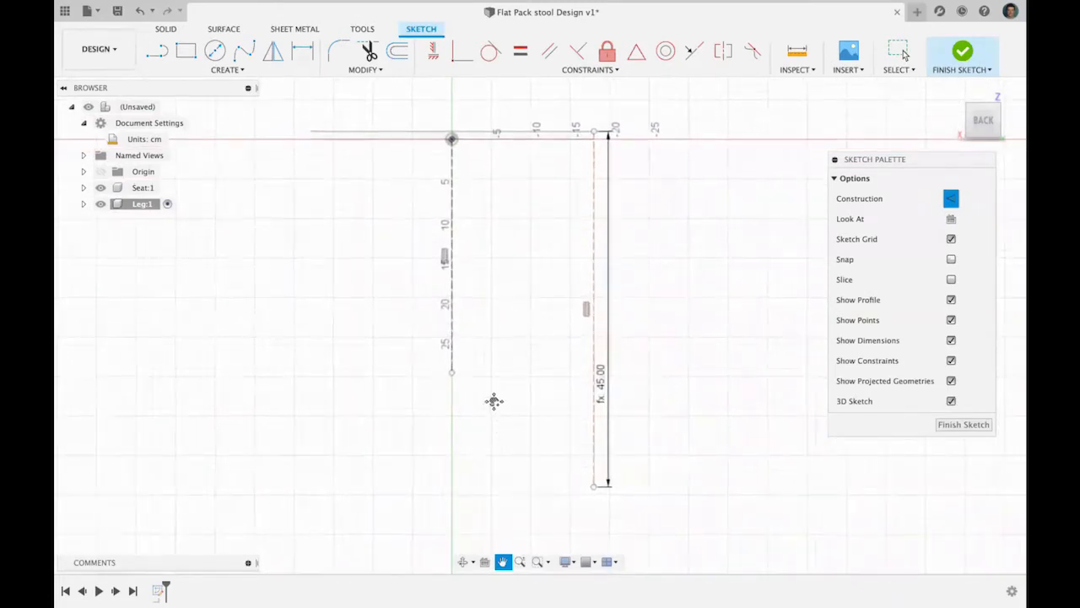
{"action": "left_click", "coordinate": [900, 53]}
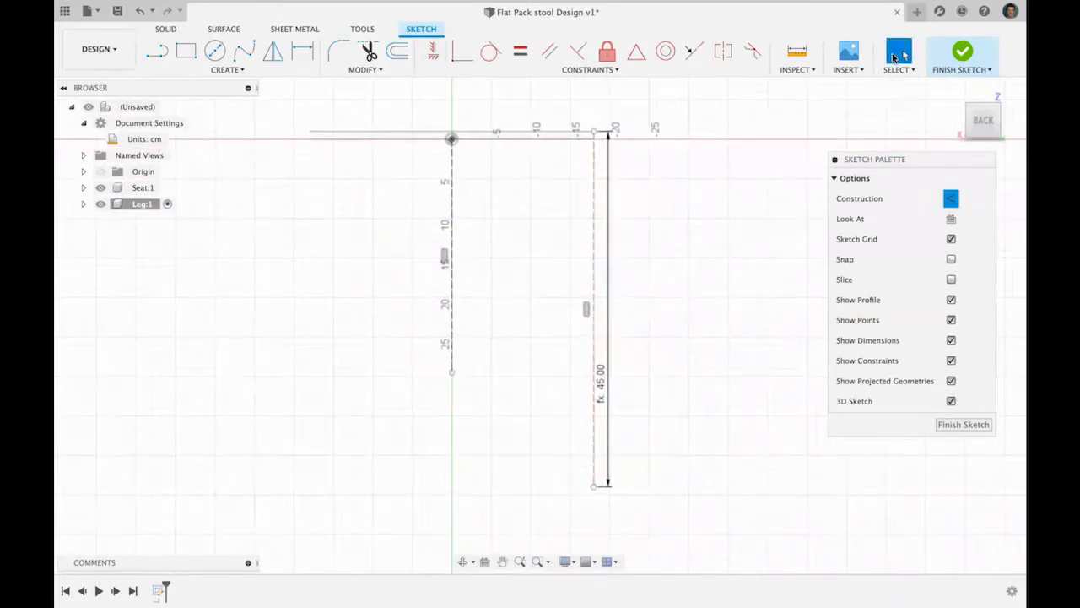
{"action": "left_click_drag", "start_coordinate": [452, 374], "coordinate": [453, 534]}
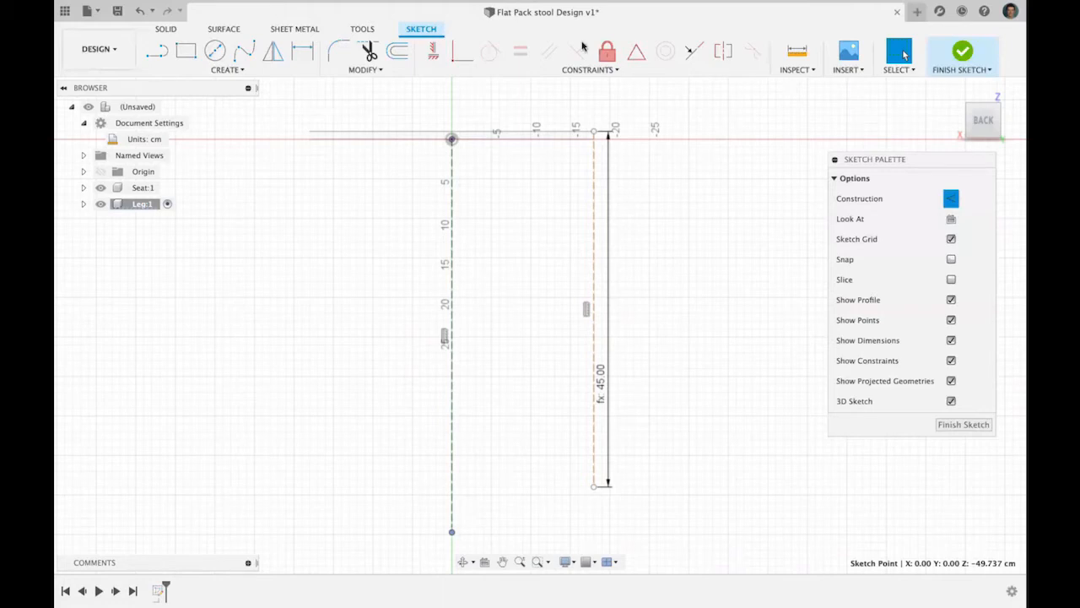
- Draw a horizontal construction line about 34 cm long from the origin along the negative X axis, past the seat edge
{"action": "left_click", "coordinate": [158, 51]}
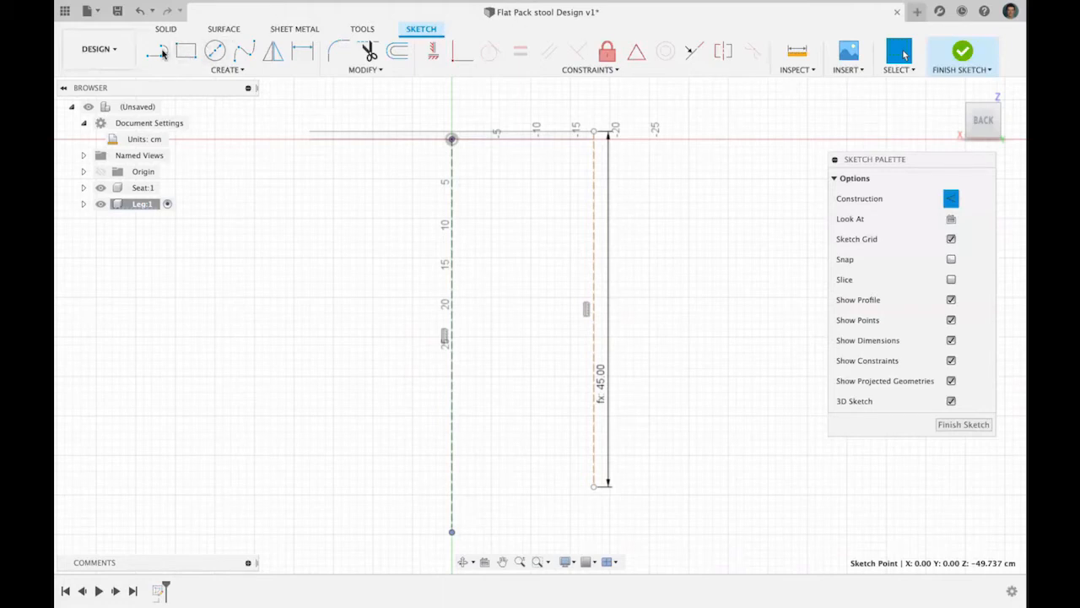
{"action": "left_click", "coordinate": [453, 139]}
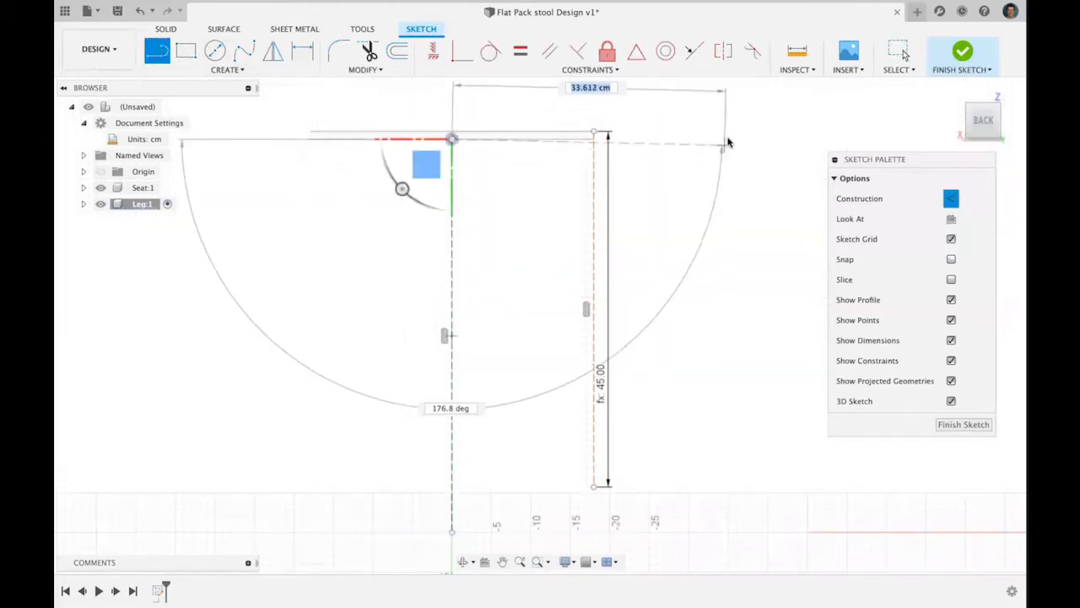
{"action": "left_click", "coordinate": [730, 140]}
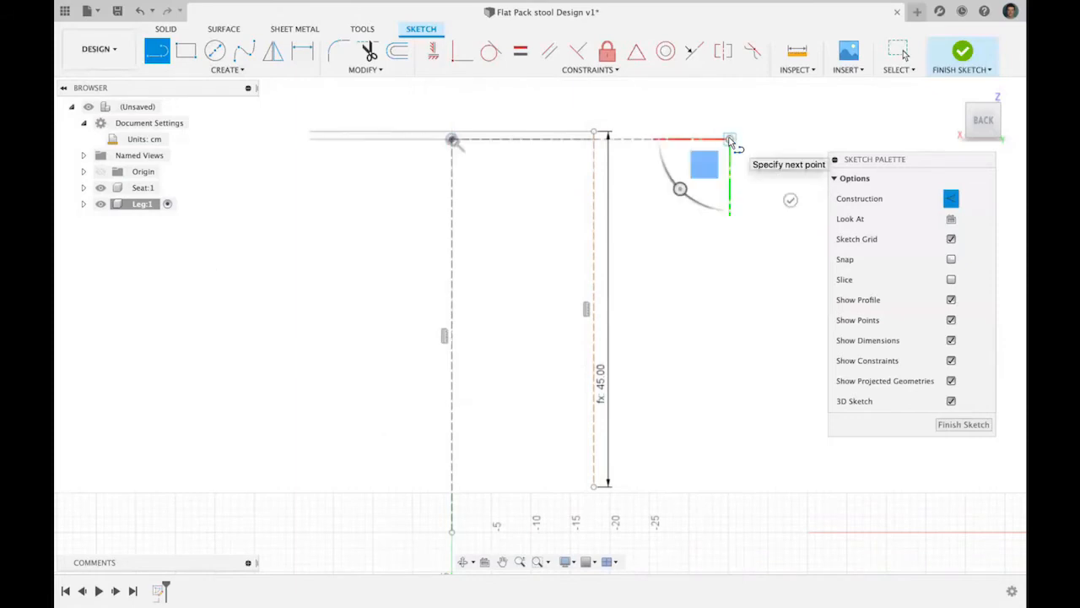
{"action": "key", "text": "Escape"}
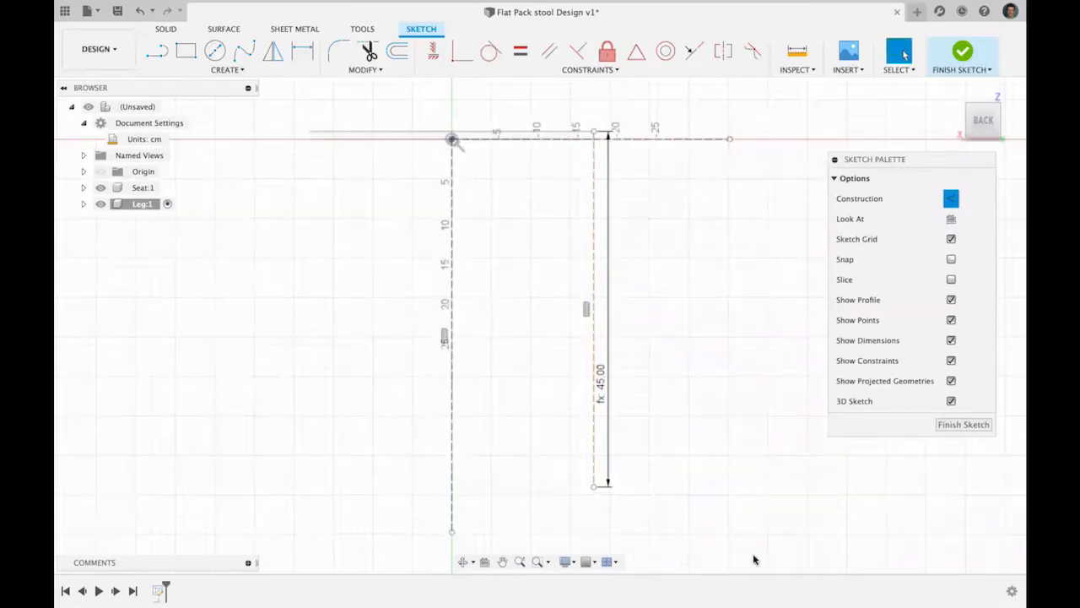
- With construction mode off, draw a horizontal line about 10 cm long from the outer construction line's lower end toward the center line
{"action": "left_click", "coordinate": [954, 200]}
{"action": "scroll", "coordinate": [538, 497], "scroll_direction": "up", "scroll_amount": 2}
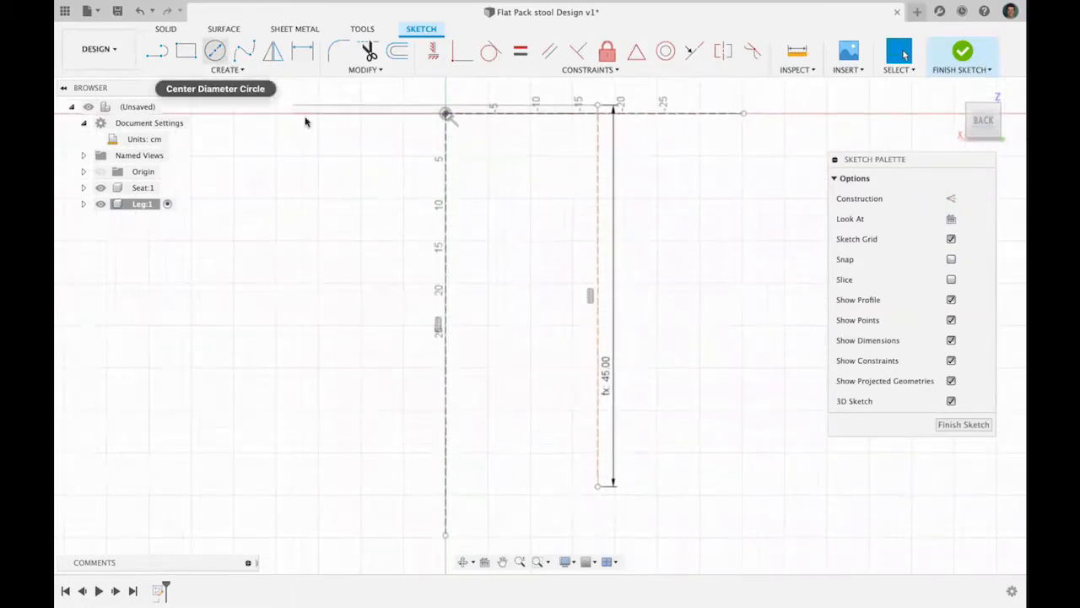
{"action": "key", "text": "l"}
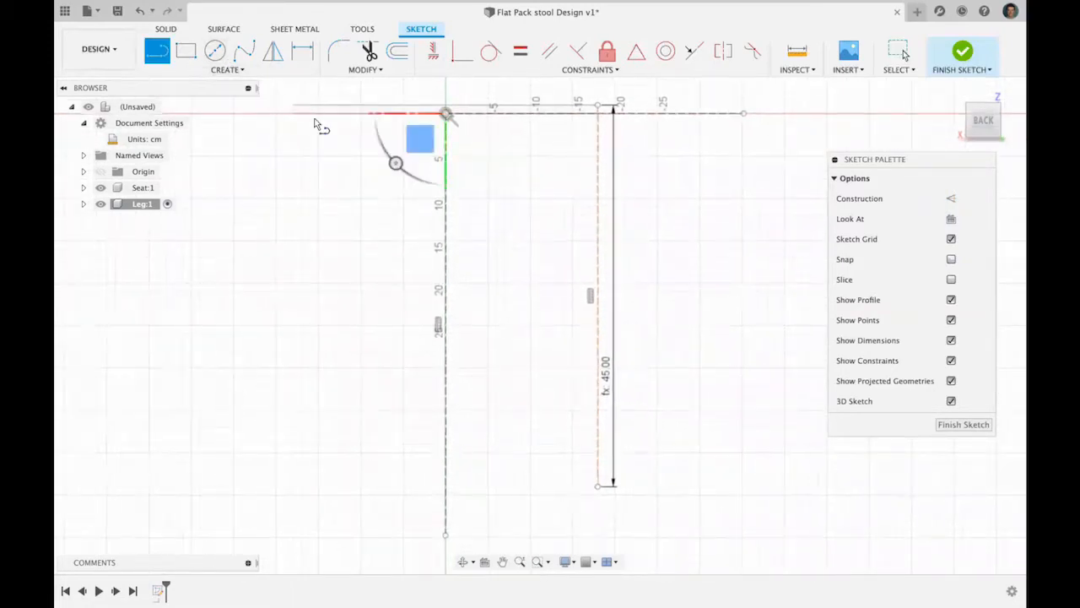
{"action": "left_click", "coordinate": [598, 487]}
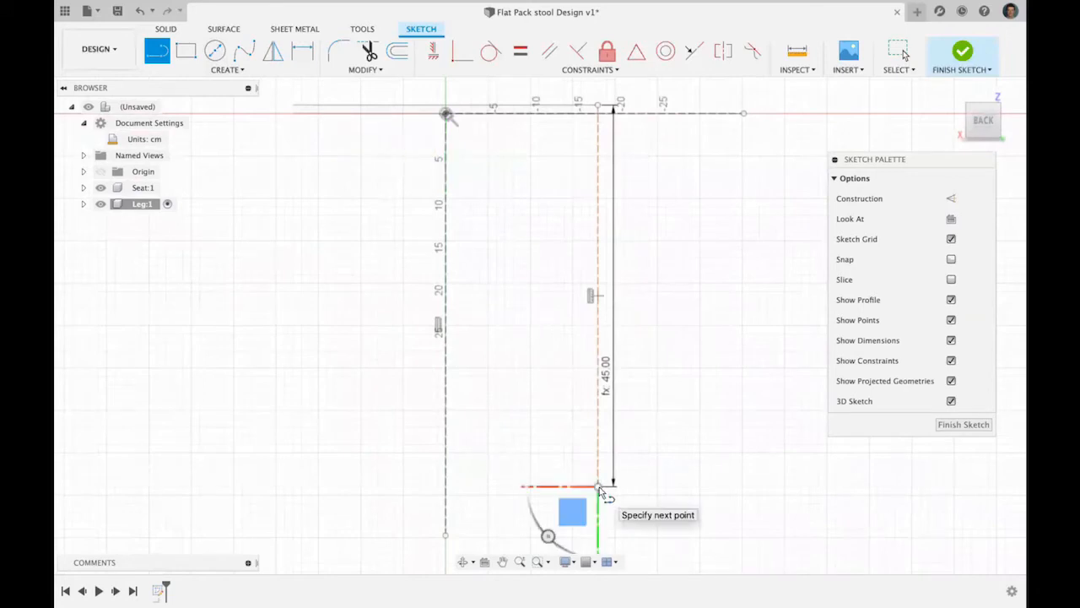
{"action": "left_click", "coordinate": [512, 488]}
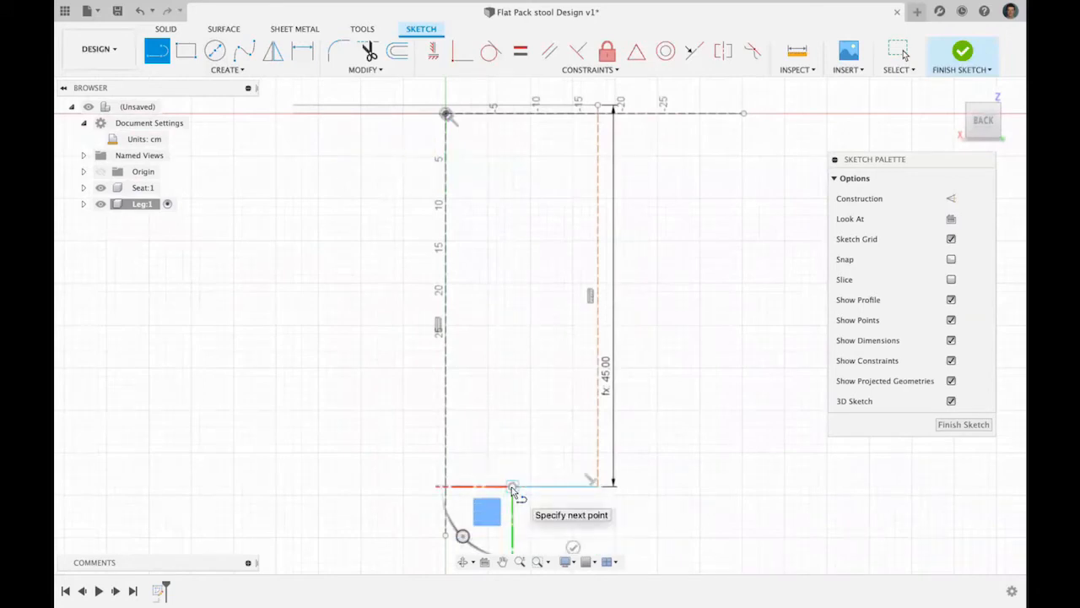
{"action": "key", "text": "Escape"}
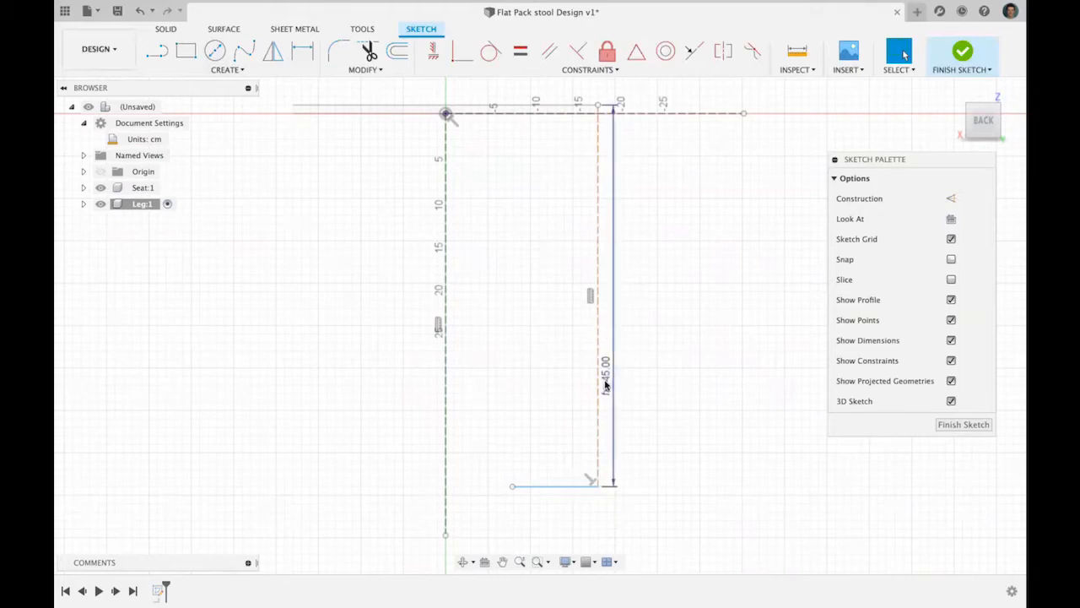
- Dimension the horizontal foot line's length as Stool_Height/6
{"action": "mouse_move", "coordinate": [605, 385]}
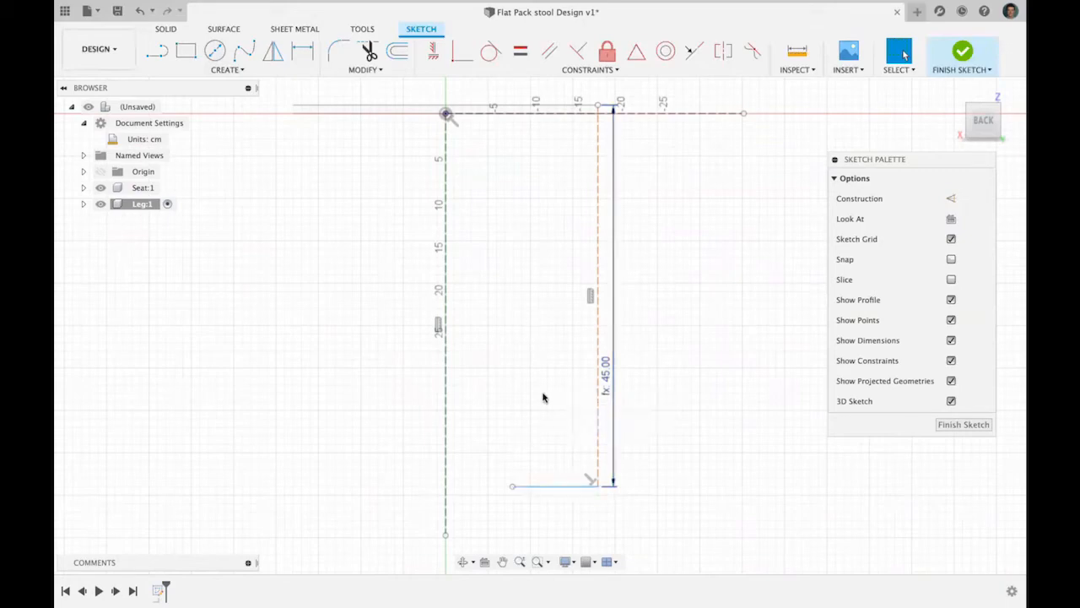
{"action": "right_click", "coordinate": [528, 487]}
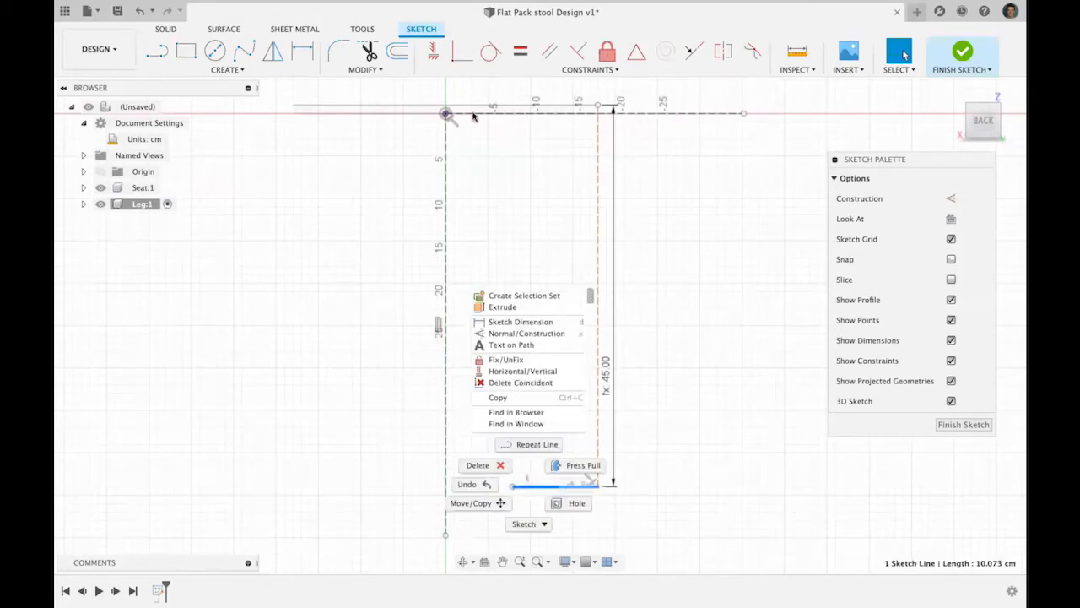
{"action": "left_click", "coordinate": [300, 51]}
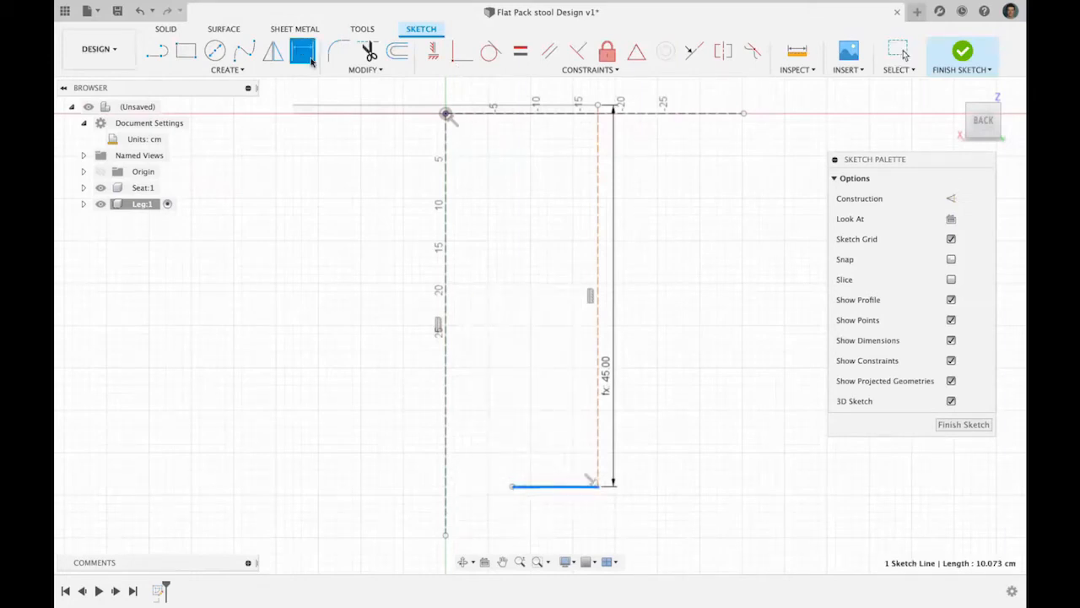
{"action": "left_click", "coordinate": [553, 486]}
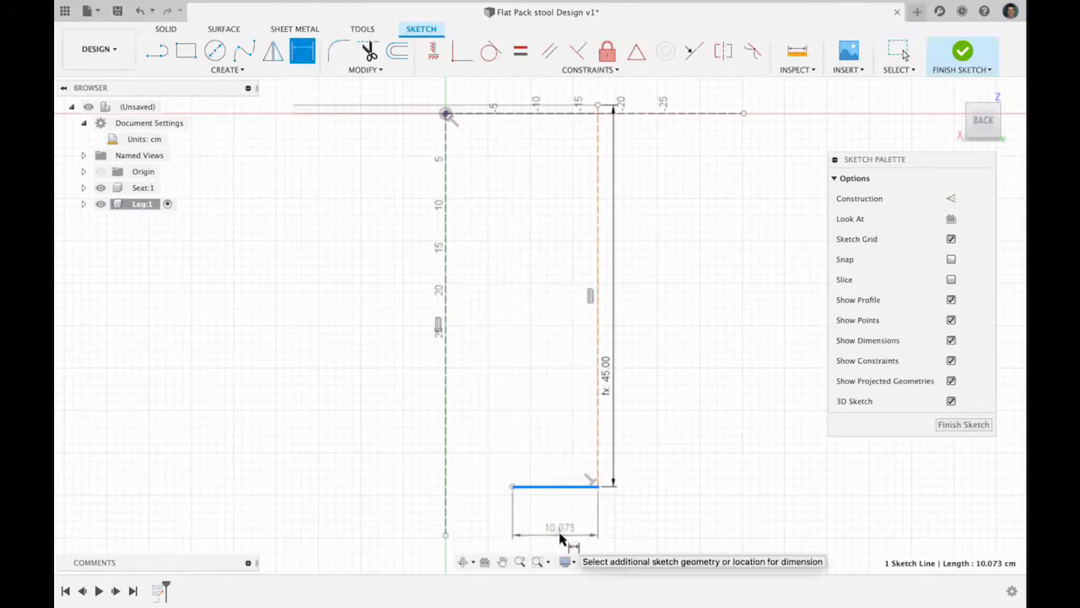
{"action": "left_click", "coordinate": [562, 538]}
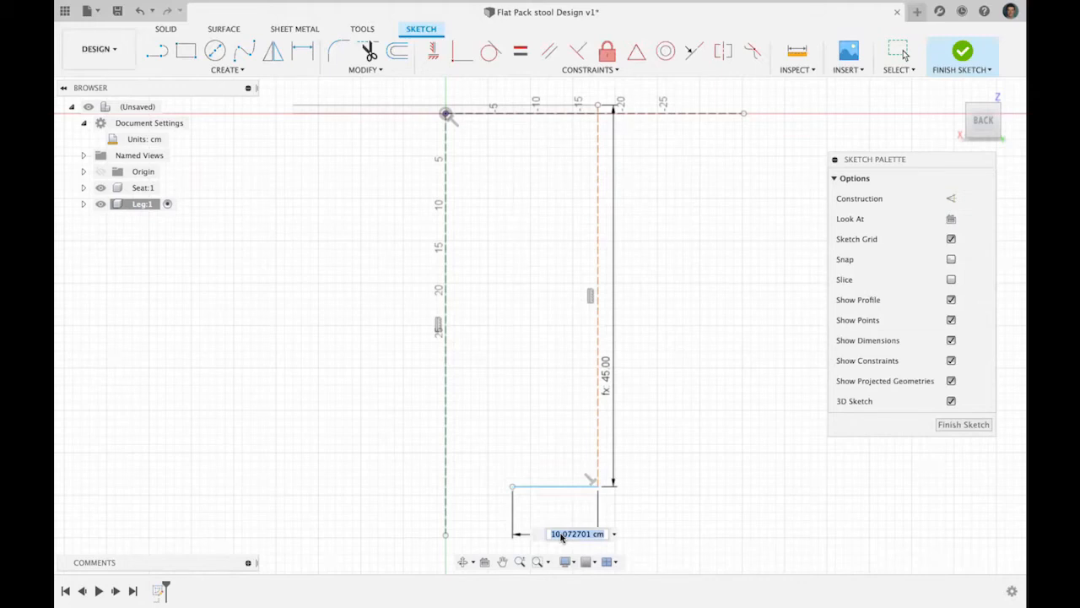
{"action": "type", "text": "st"}
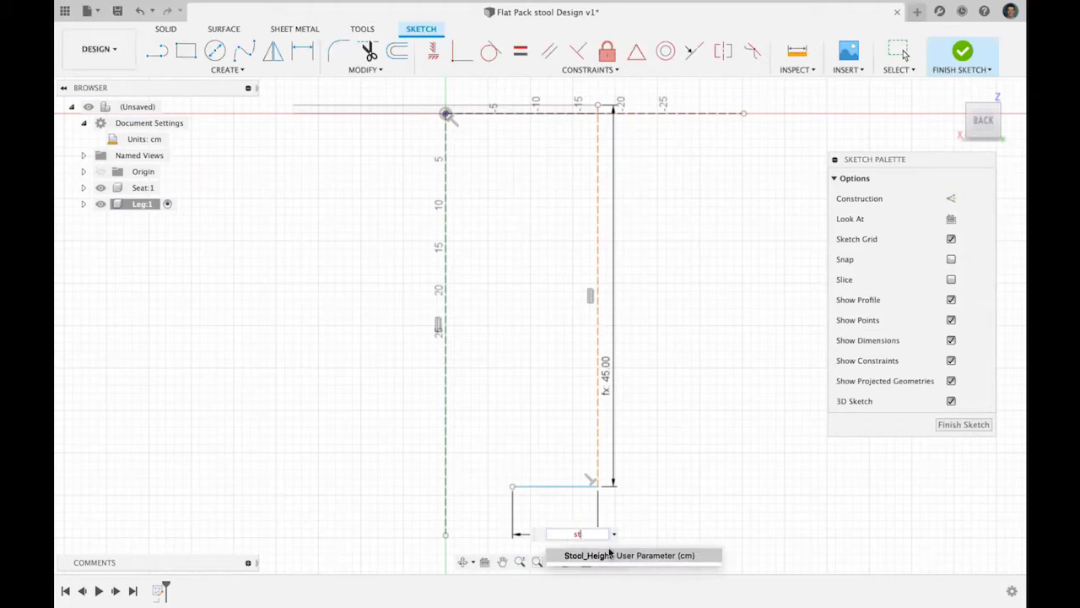
{"action": "left_click", "coordinate": [609, 556]}
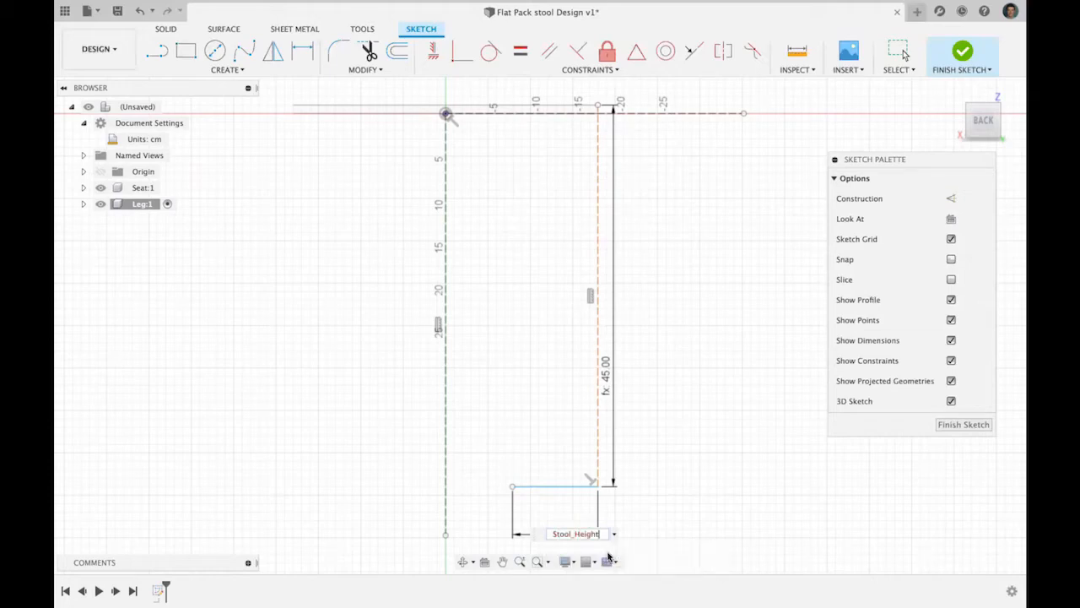
{"action": "type", "text": "/6"}
{"action": "key", "text": "Return"}
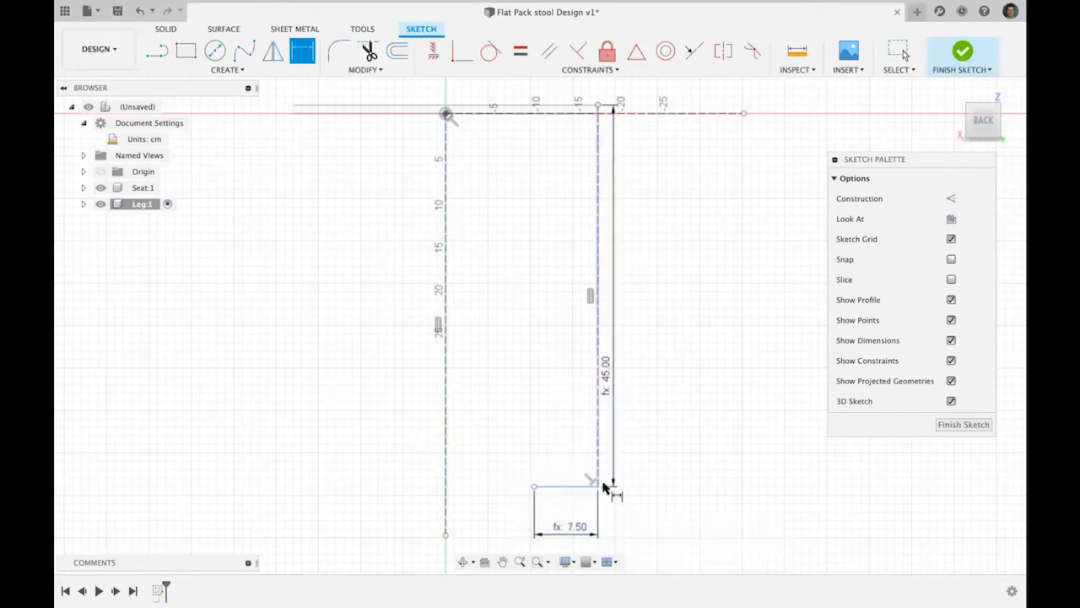
- Draw a slanted outer leg line about 44 cm long from the foot line's outer end up to the horizontal construction line
{"action": "mouse_move", "coordinate": [61, 7]}
{"action": "key", "text": "l"}
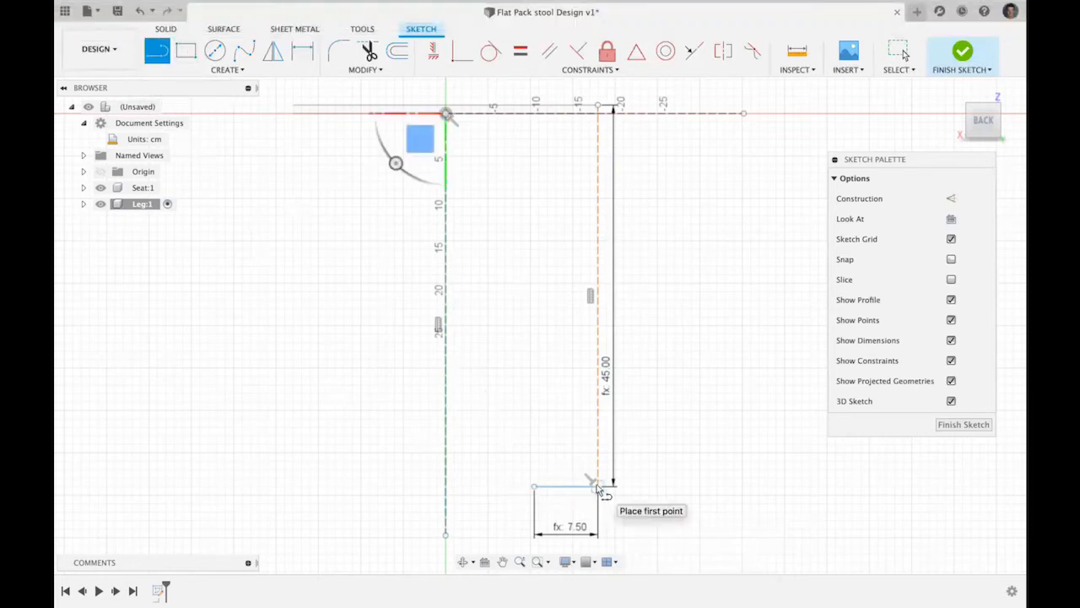
{"action": "left_click", "coordinate": [597, 483]}
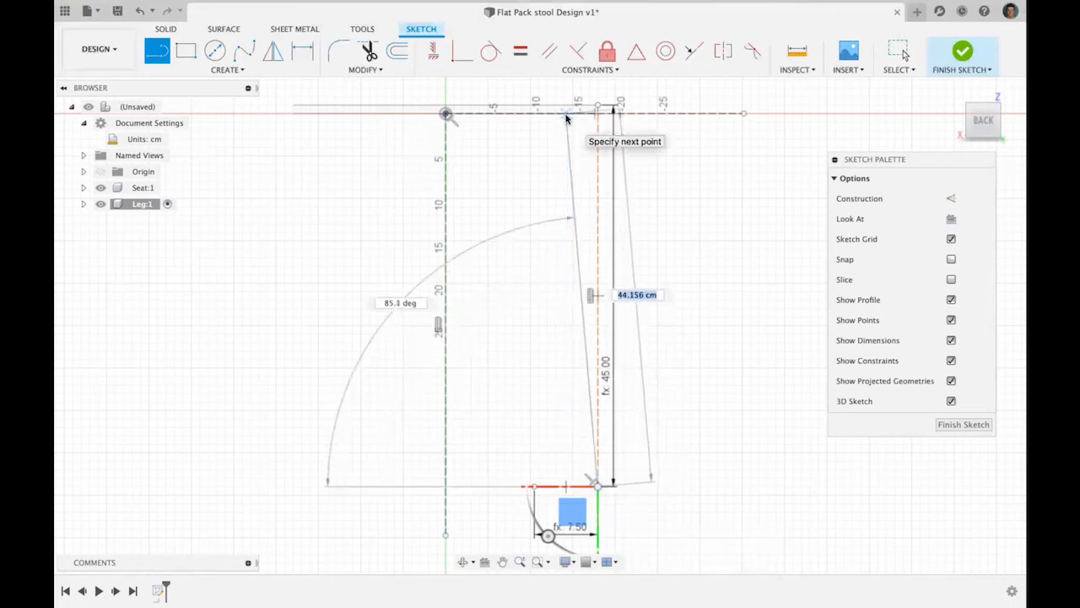
{"action": "double_click", "coordinate": [567, 115]}
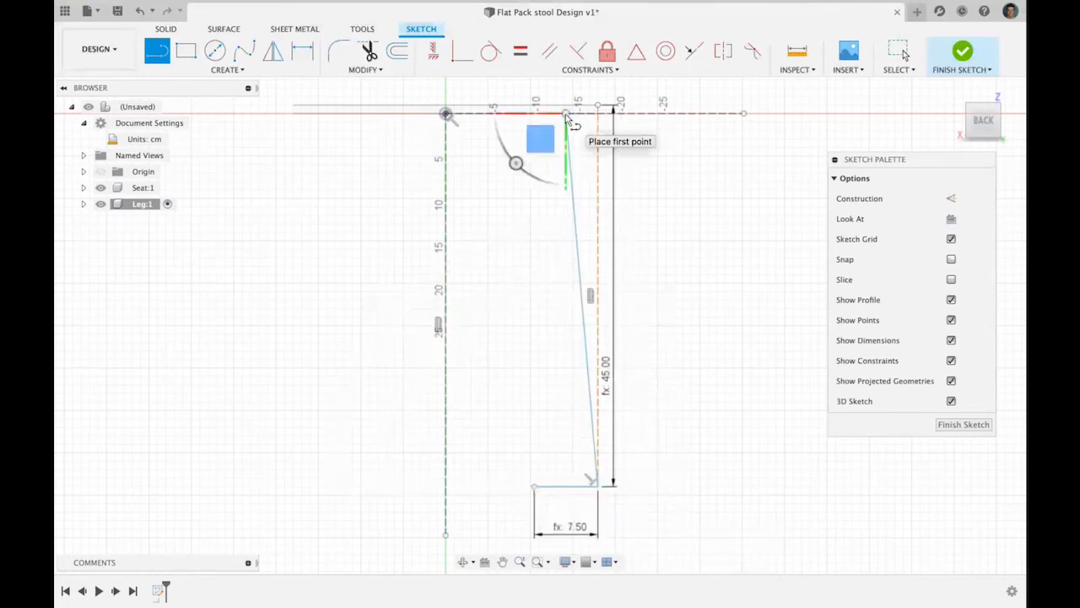
{"action": "key", "text": "Escape"}
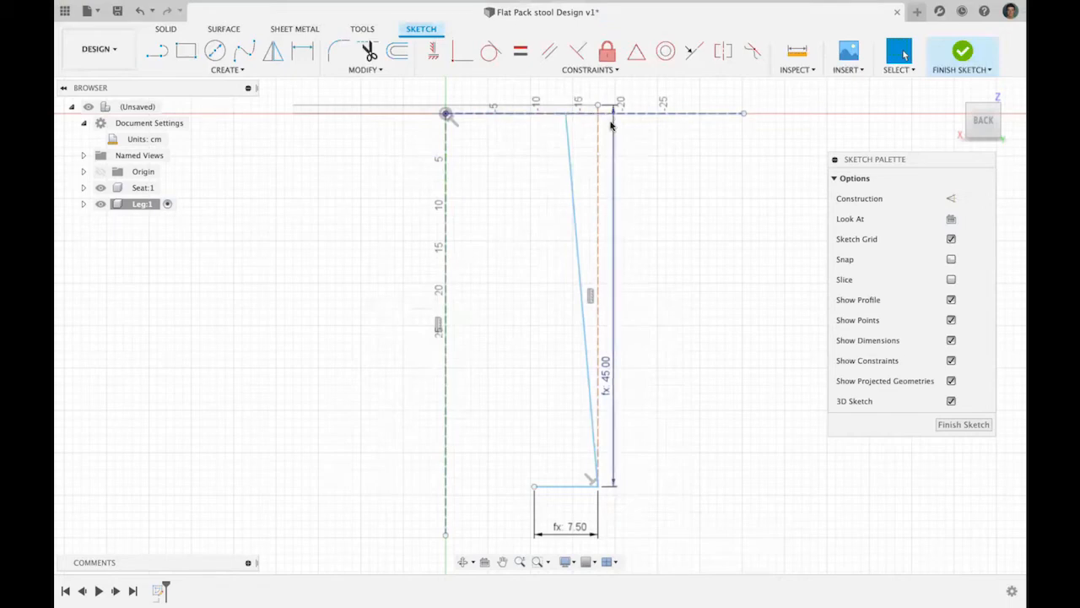
- Dimension the horizontal gap between the slanted line's upper endpoint and the outer vertical construction line as Stool_Height/9
{"action": "left_click", "coordinate": [302, 52]}
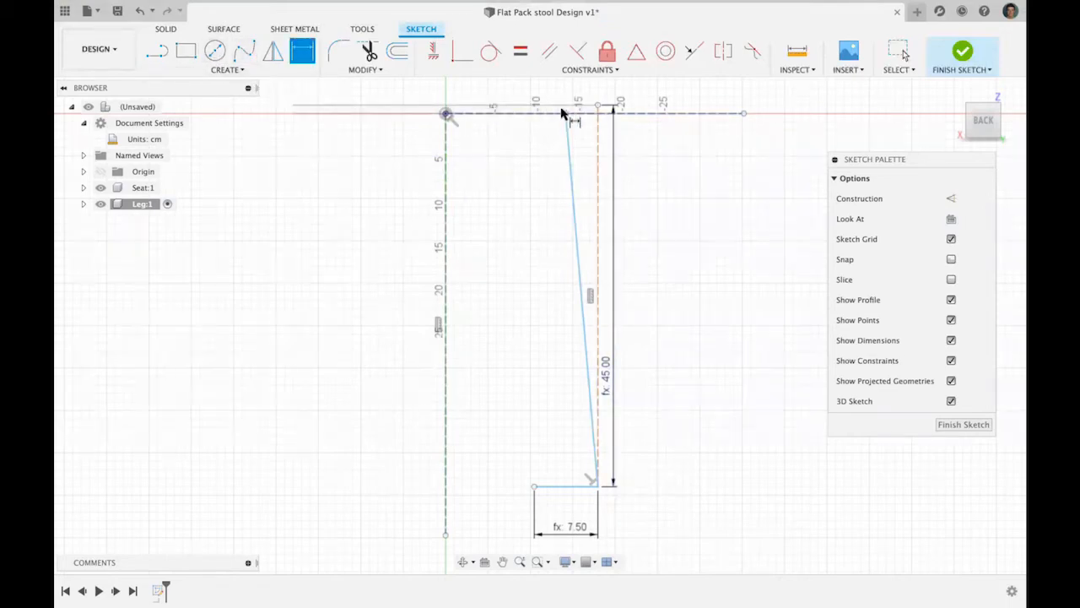
{"action": "left_click", "coordinate": [566, 115]}
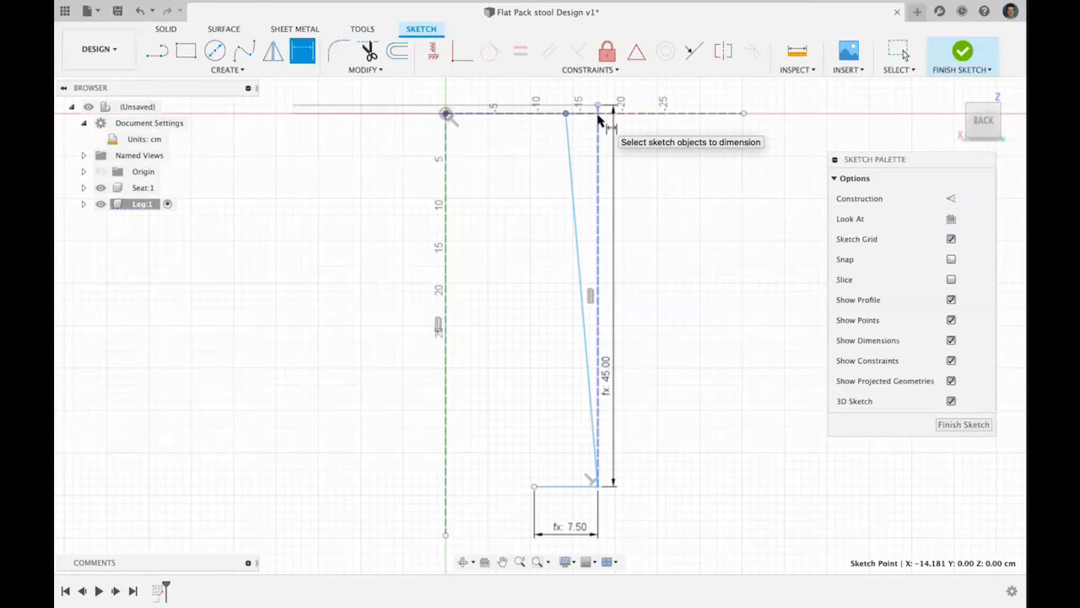
{"action": "left_click", "coordinate": [598, 122]}
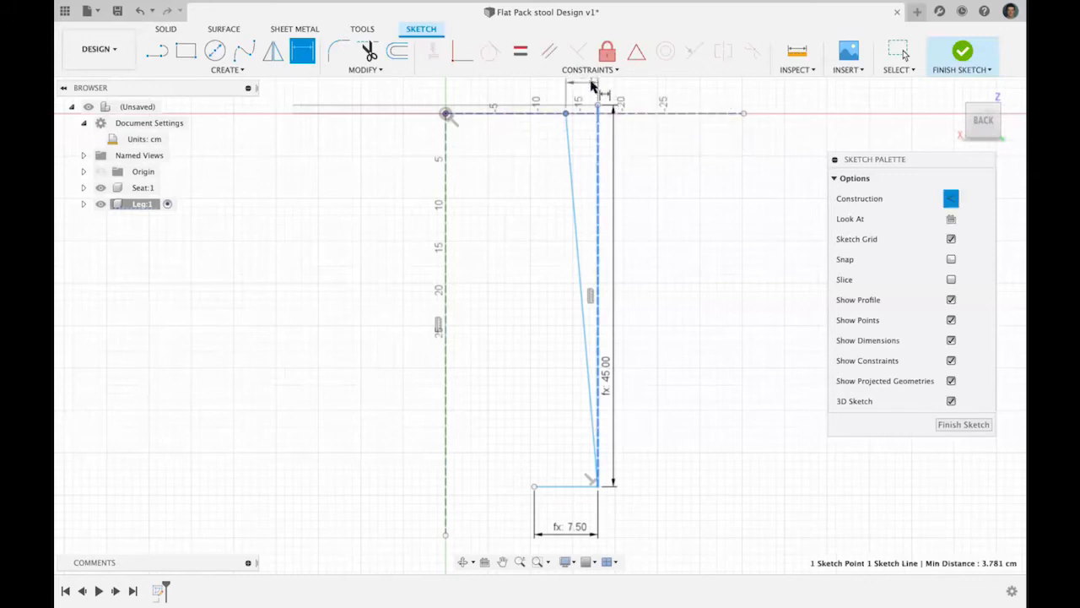
{"action": "left_click", "coordinate": [582, 89]}
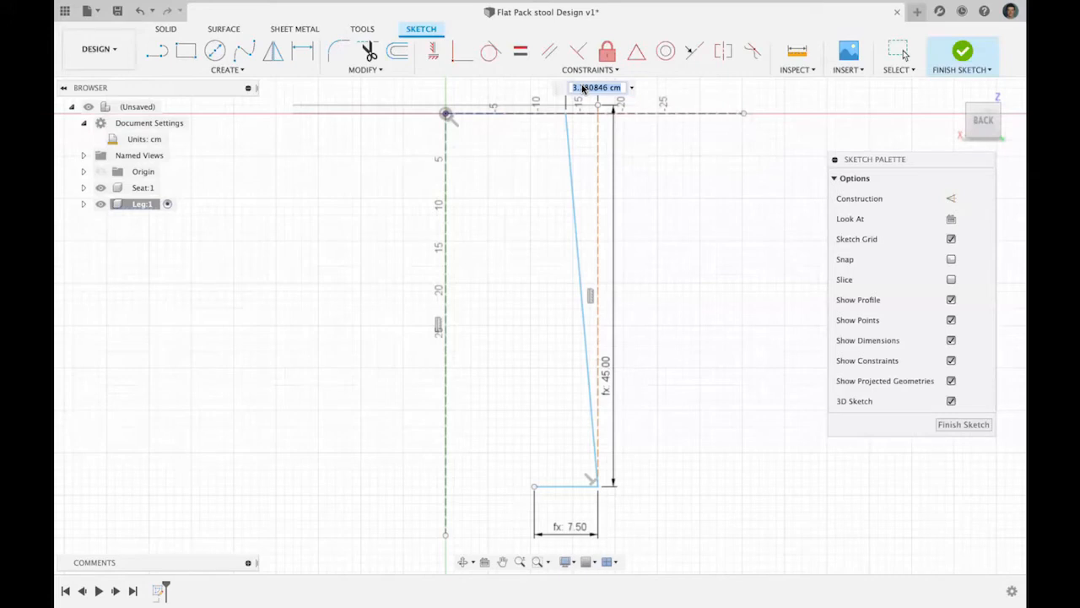
{"action": "type", "text": "st"}
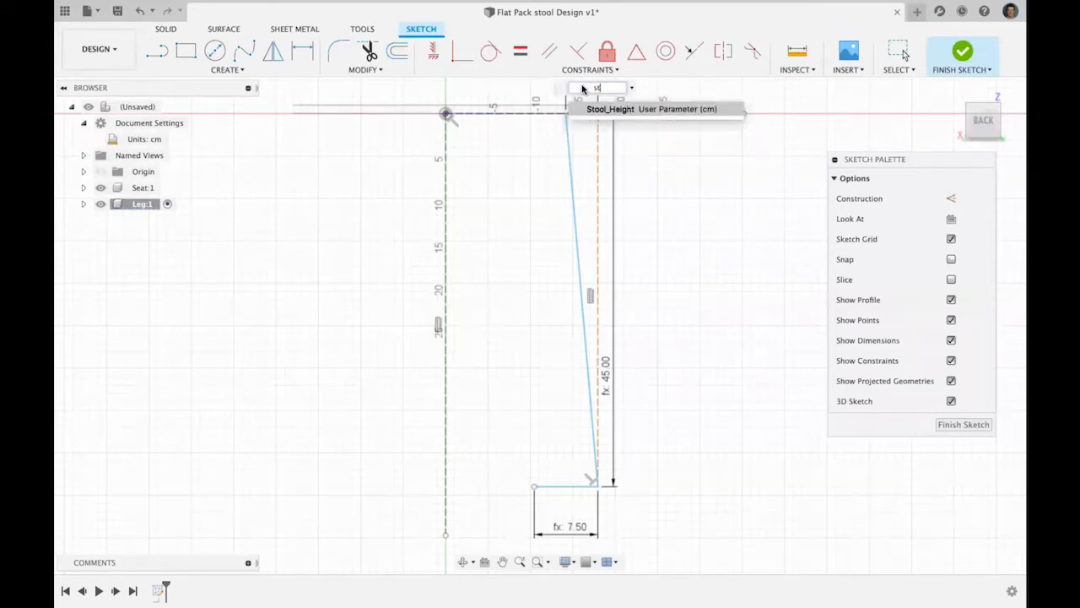
{"action": "left_click", "coordinate": [609, 109]}
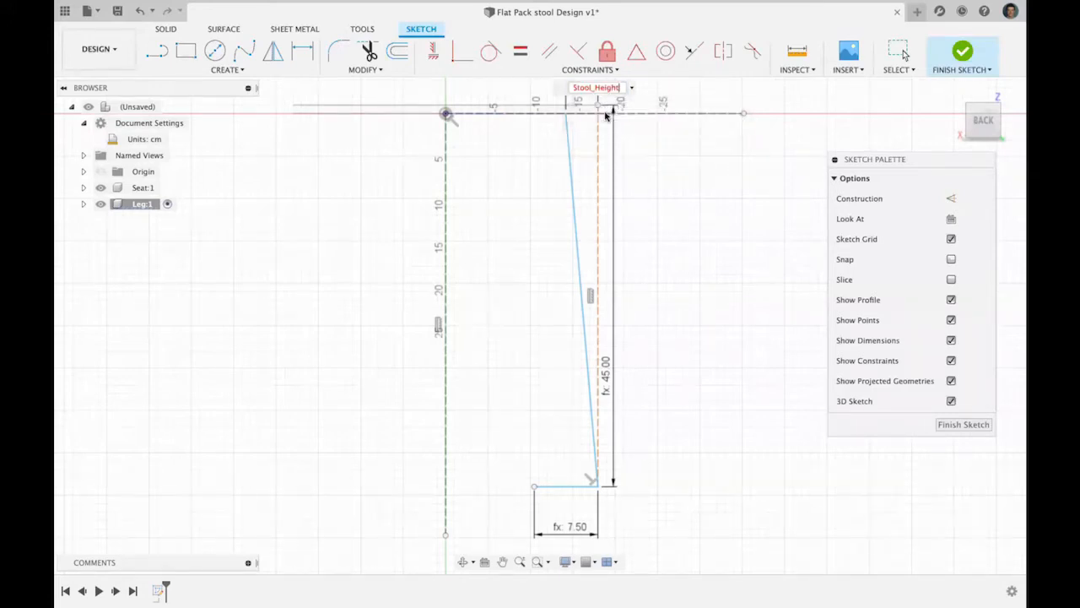
{"action": "type", "text": "/9"}
{"action": "key", "text": "Return"}
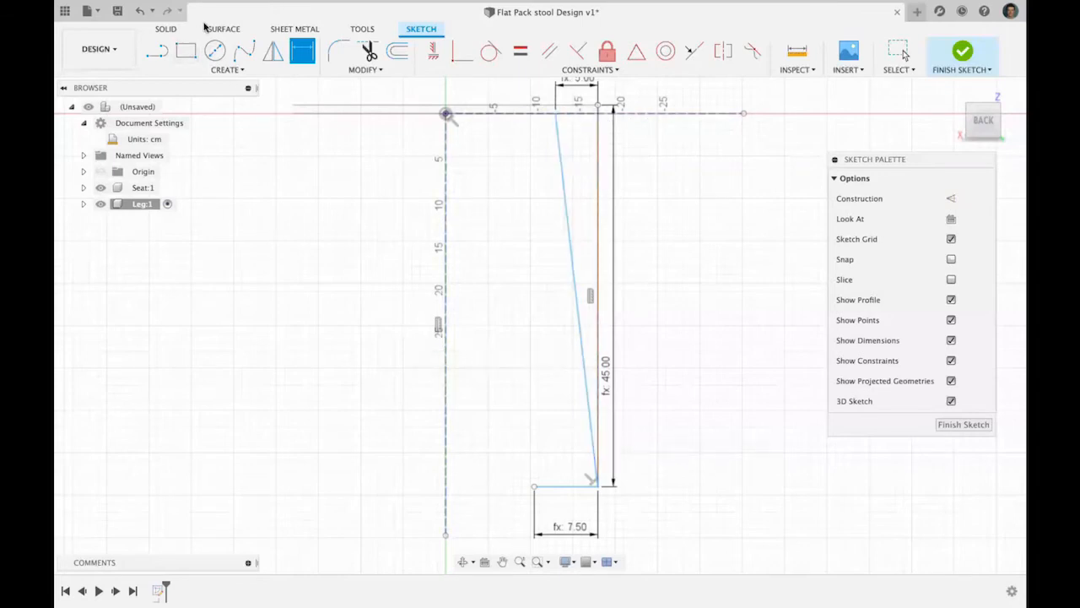
- Draw a horizontal line about 8 cm long from the vertical center line toward the leg, about 18.3 cm below the origin
{"action": "left_click", "coordinate": [157, 50]}
{"action": "left_click", "coordinate": [446, 114]}
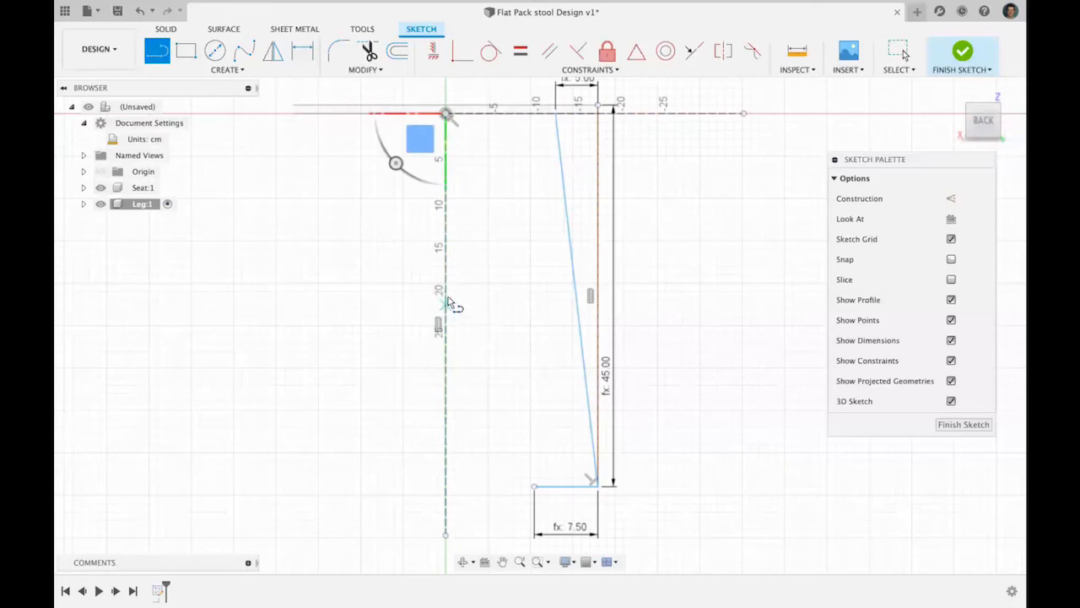
{"action": "left_click", "coordinate": [446, 268]}
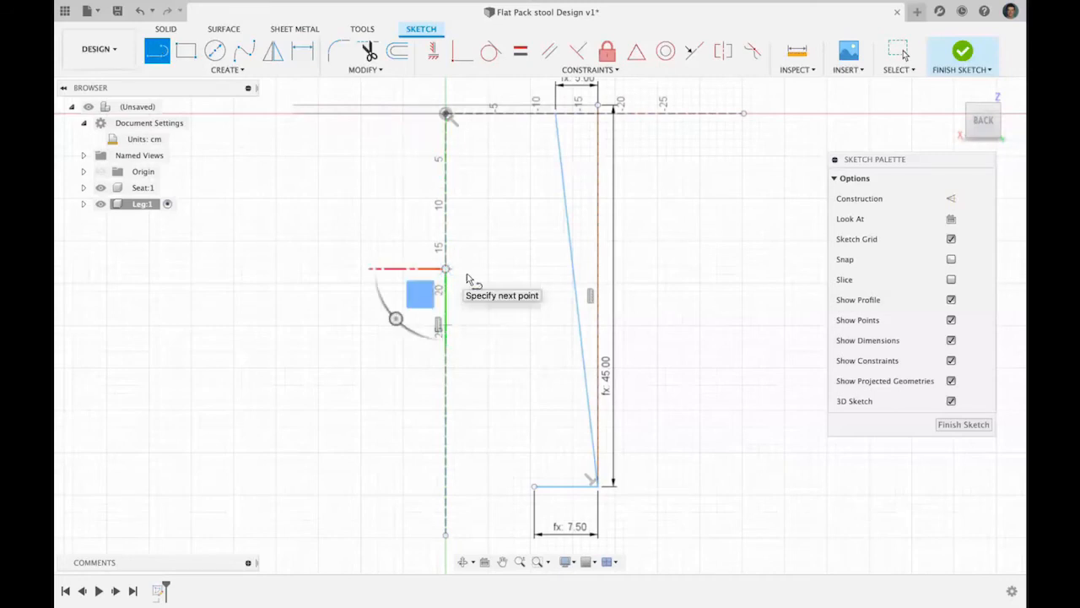
{"action": "left_click", "coordinate": [513, 269]}
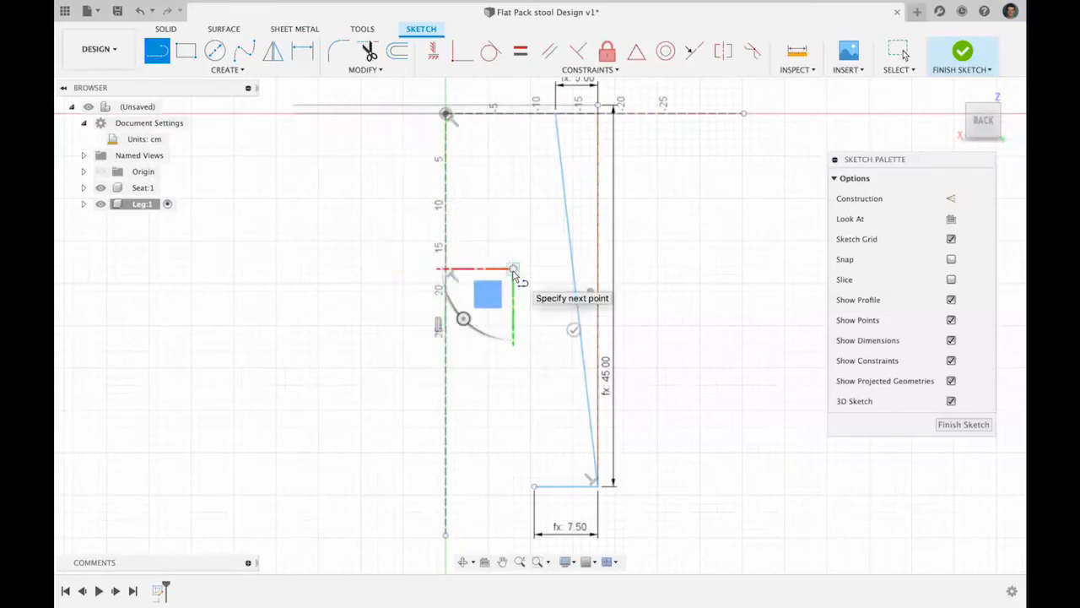
{"action": "key", "text": "Escape"}
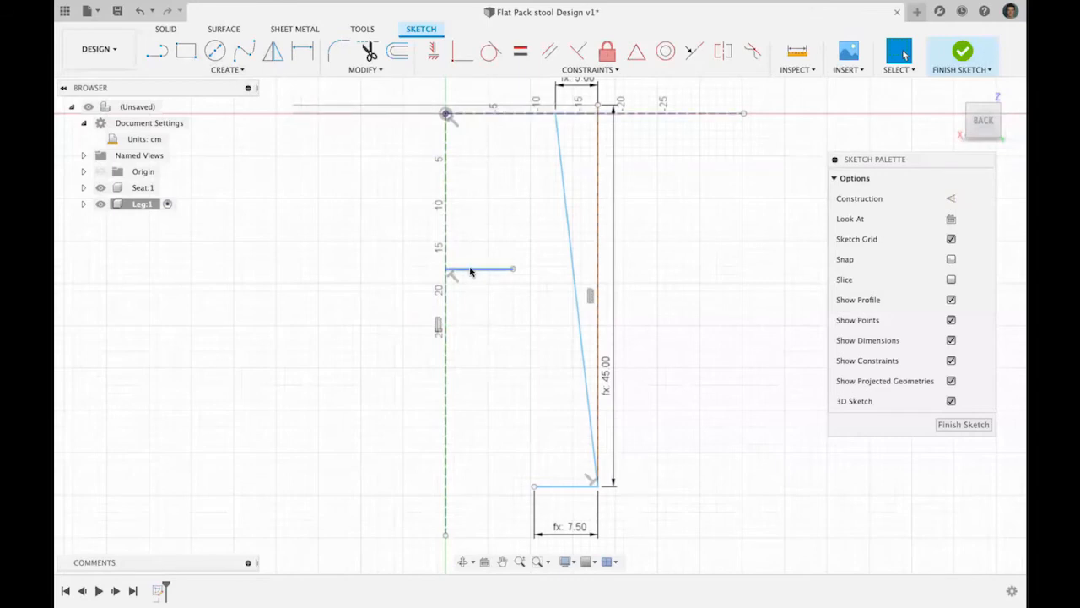
- Dimension the vertical distance between the short horizontal line and the horizontal construction line through the origin as Stool_Height/3
{"action": "left_click", "coordinate": [302, 52]}
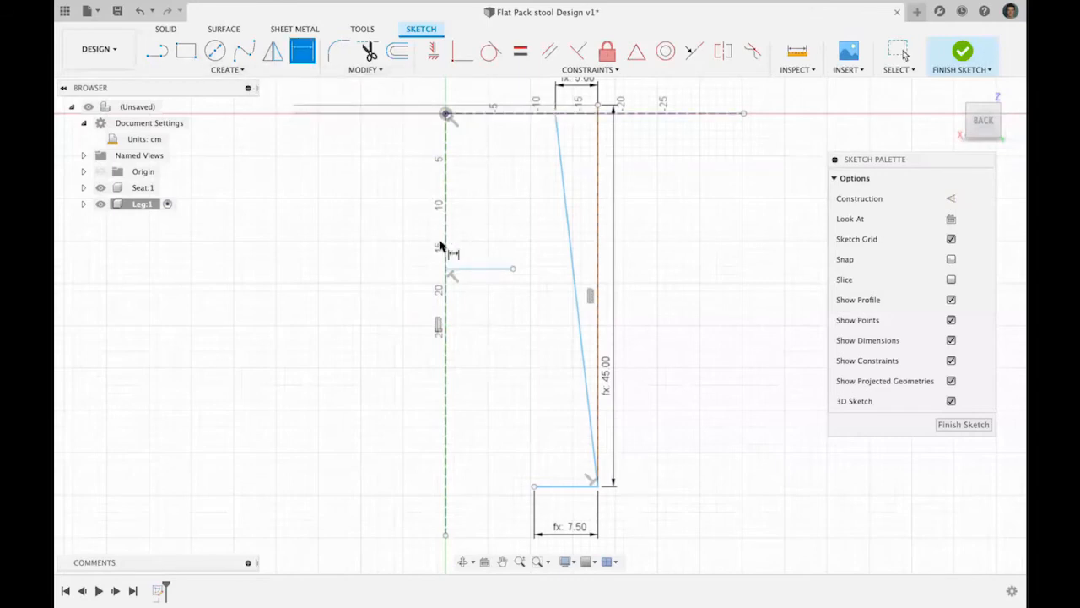
{"action": "left_click", "coordinate": [486, 269]}
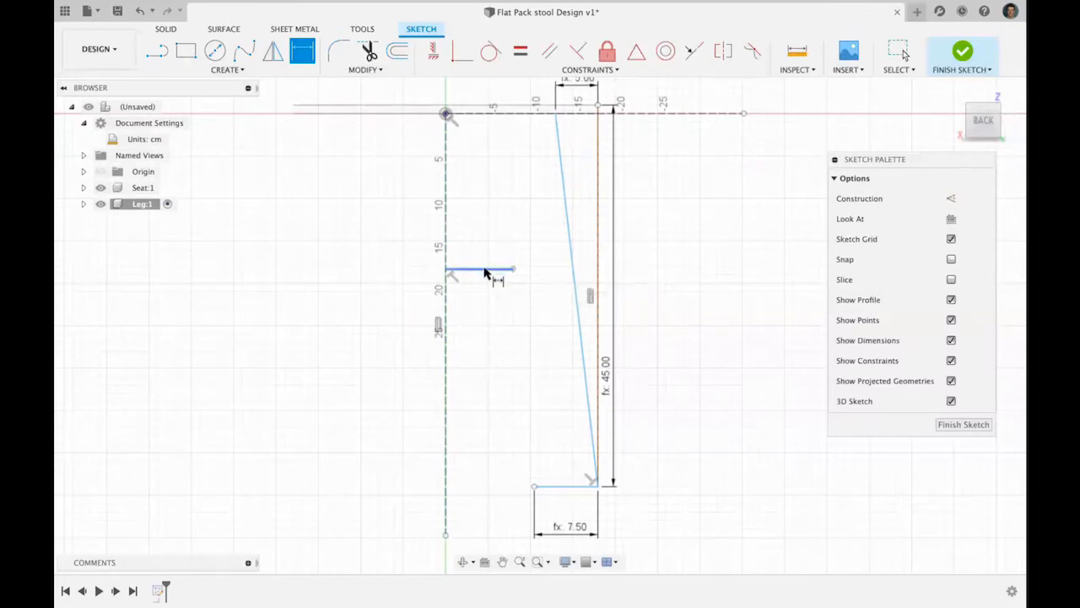
{"action": "left_click", "coordinate": [476, 113]}
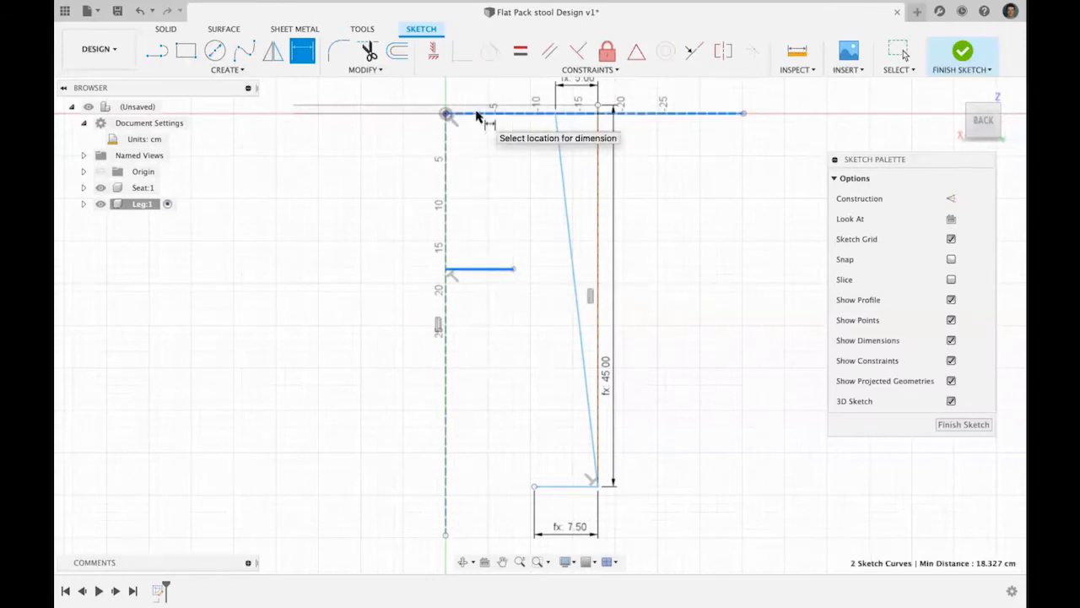
{"action": "left_click", "coordinate": [379, 150]}
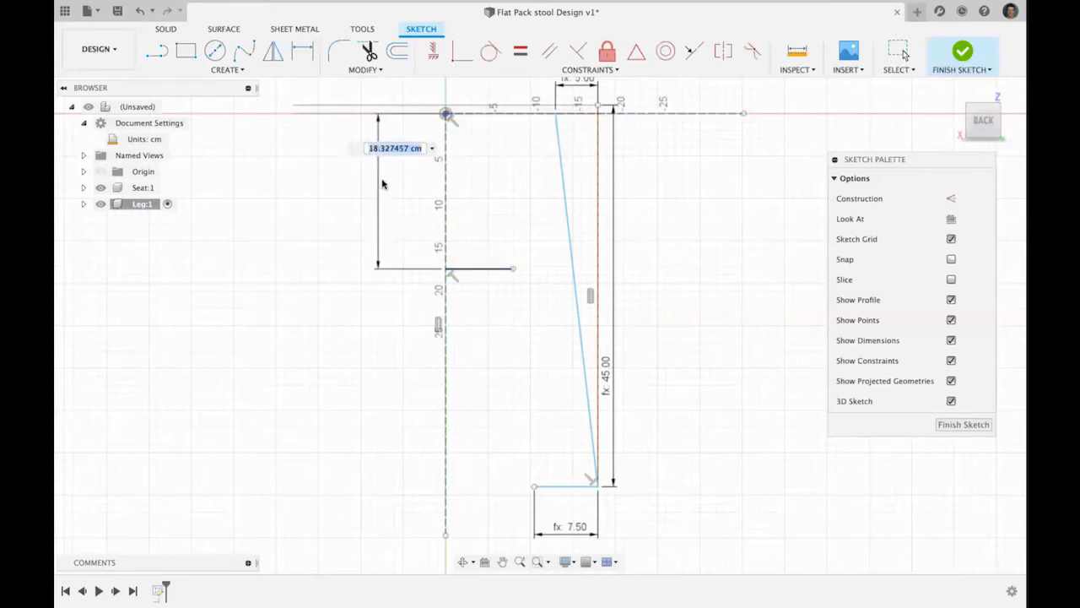
{"action": "type", "text": "st"}
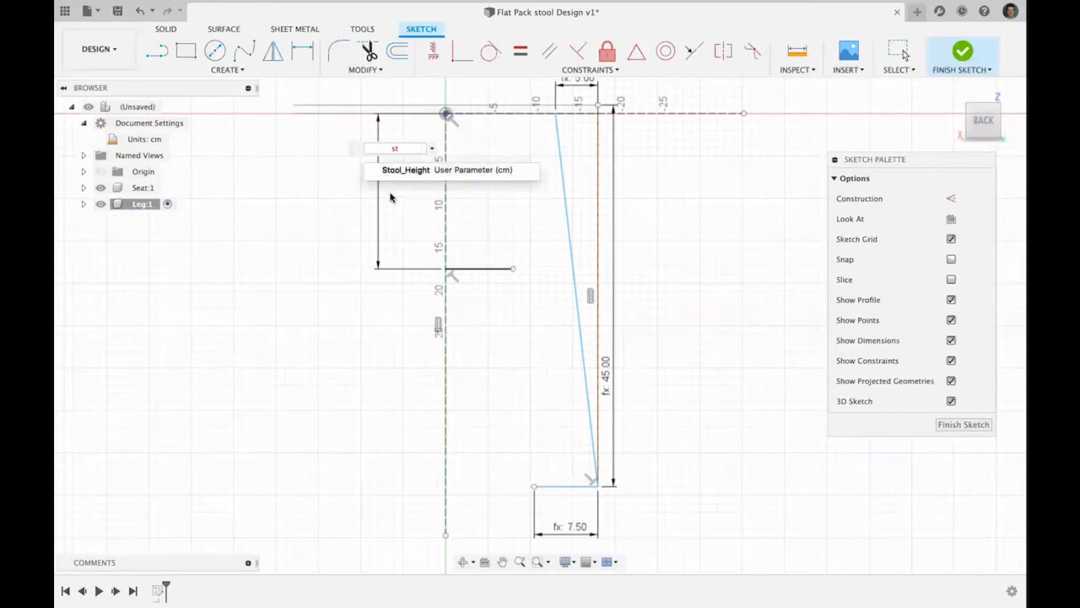
{"action": "left_click", "coordinate": [399, 171]}
{"action": "type", "text": "/3"}
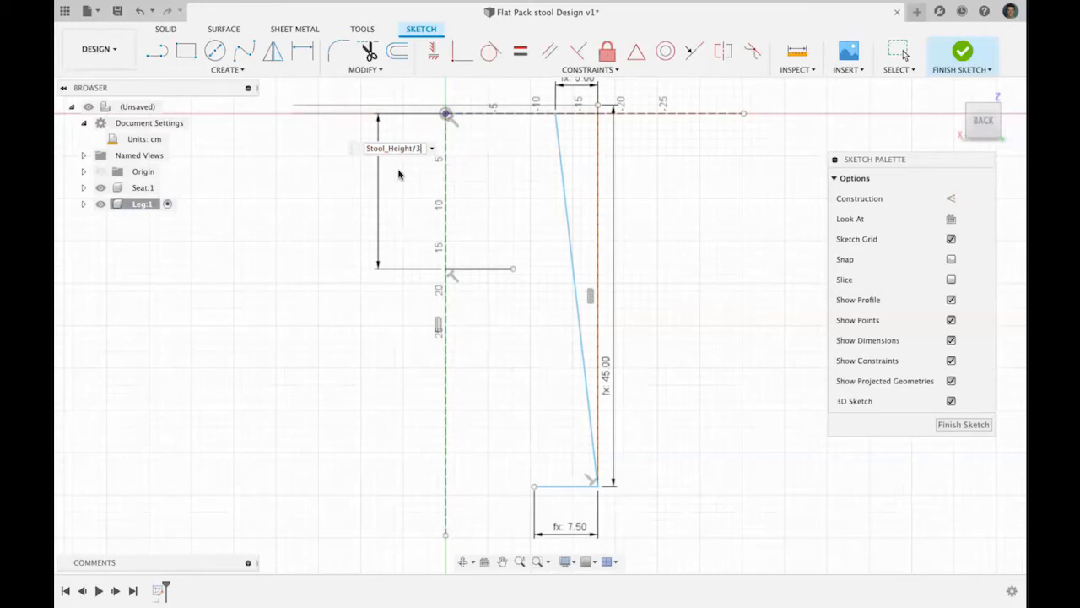
{"action": "key", "text": "Return"}
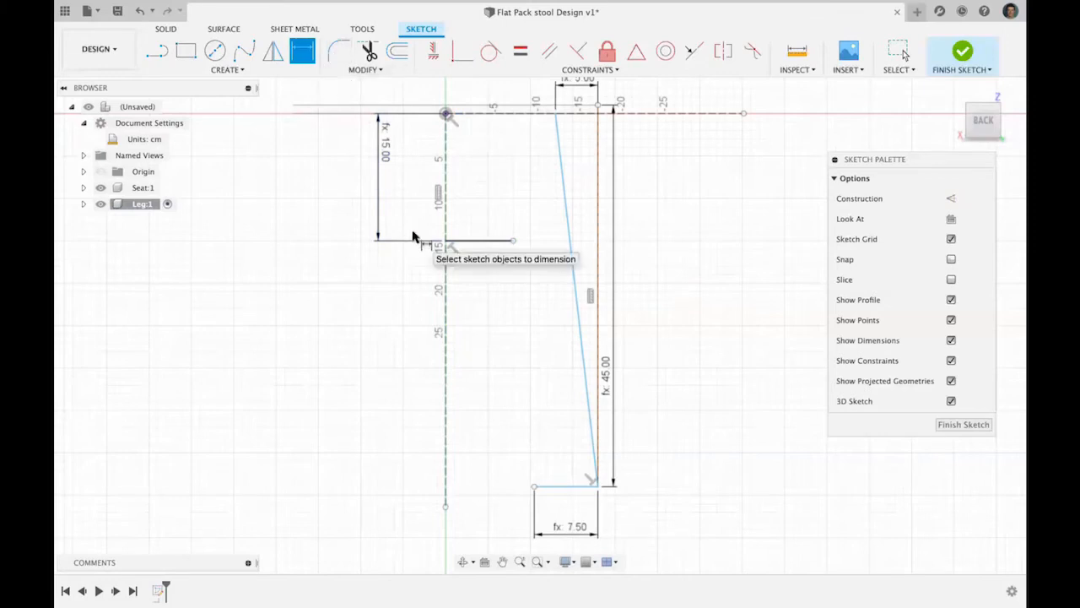
- Draw the inner leg line from the short horizontal line's free end down to the foot line's inner end
{"action": "key", "text": "l"}
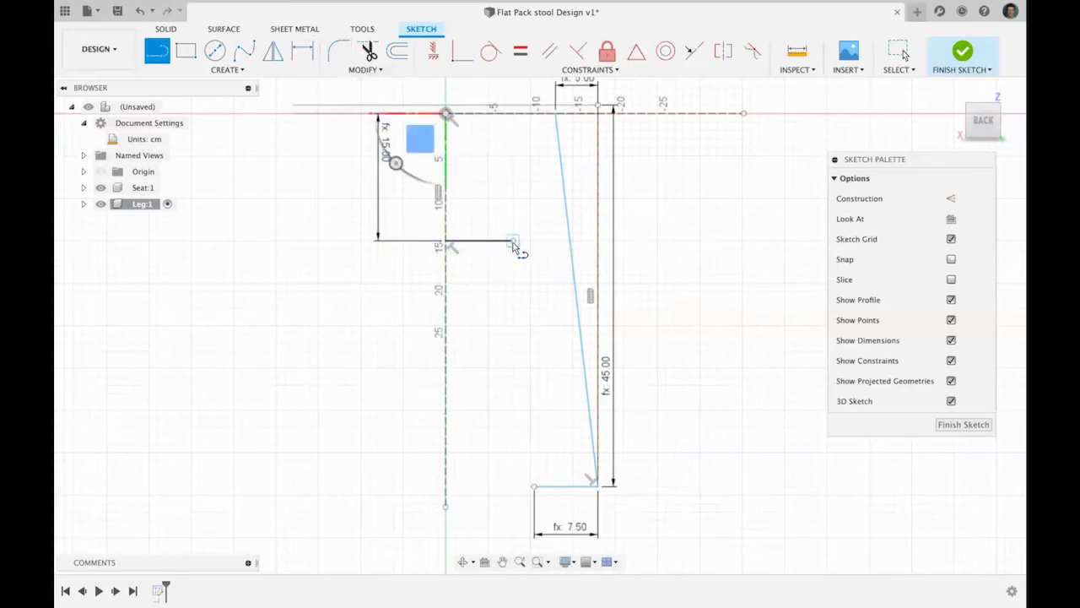
{"action": "left_click", "coordinate": [513, 241]}
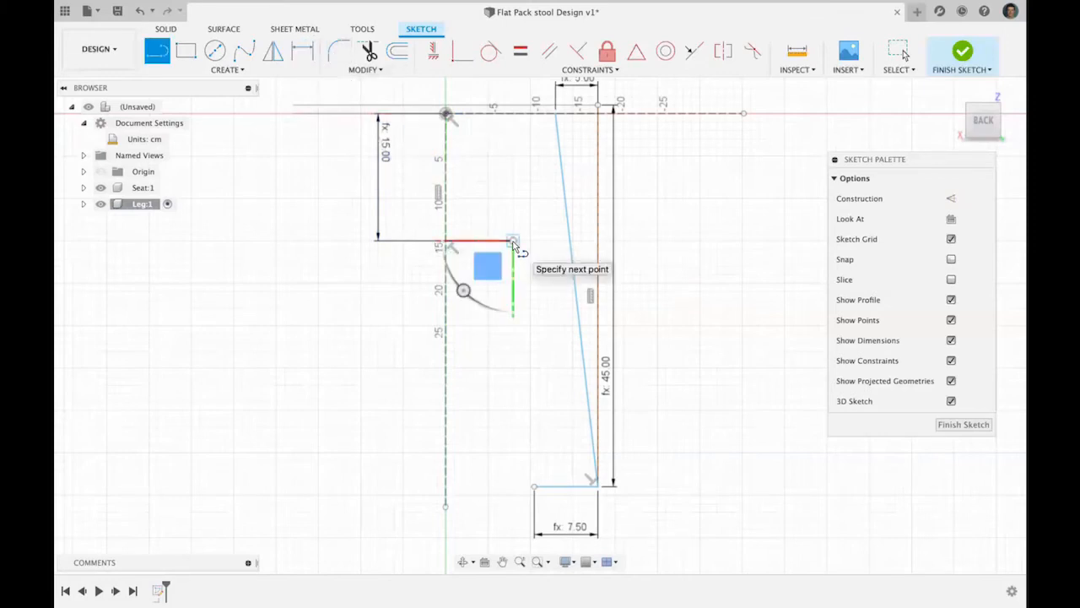
{"action": "left_click", "coordinate": [535, 487]}
{"action": "key", "text": "Escape"}
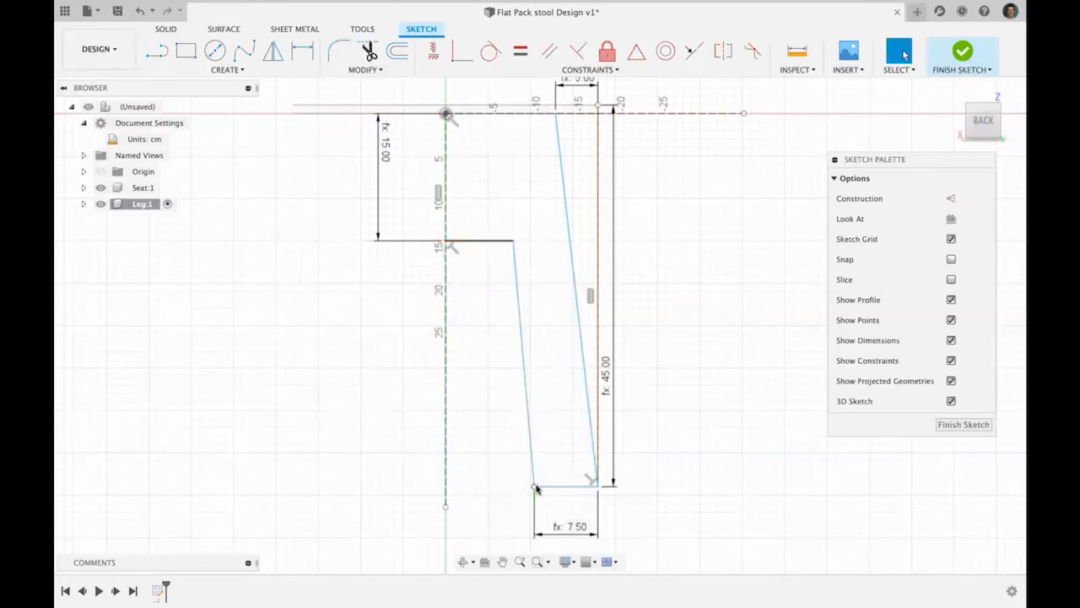
- Apply a Parallel constraint between the slanted outer leg line and the inner leg line
{"action": "mouse_move", "coordinate": [606, 591]}
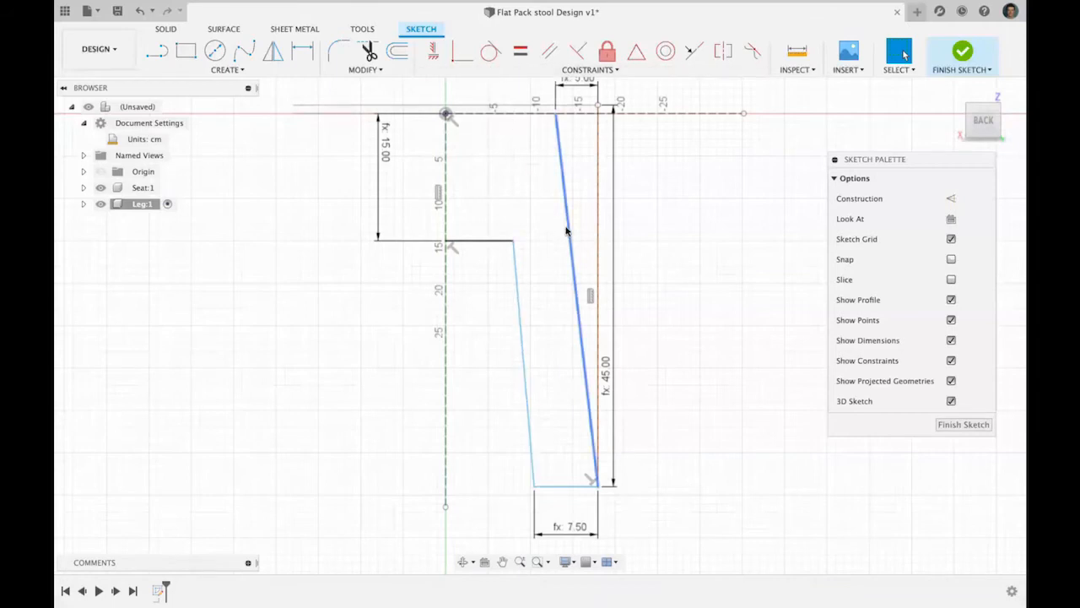
{"action": "left_click", "coordinate": [549, 52]}
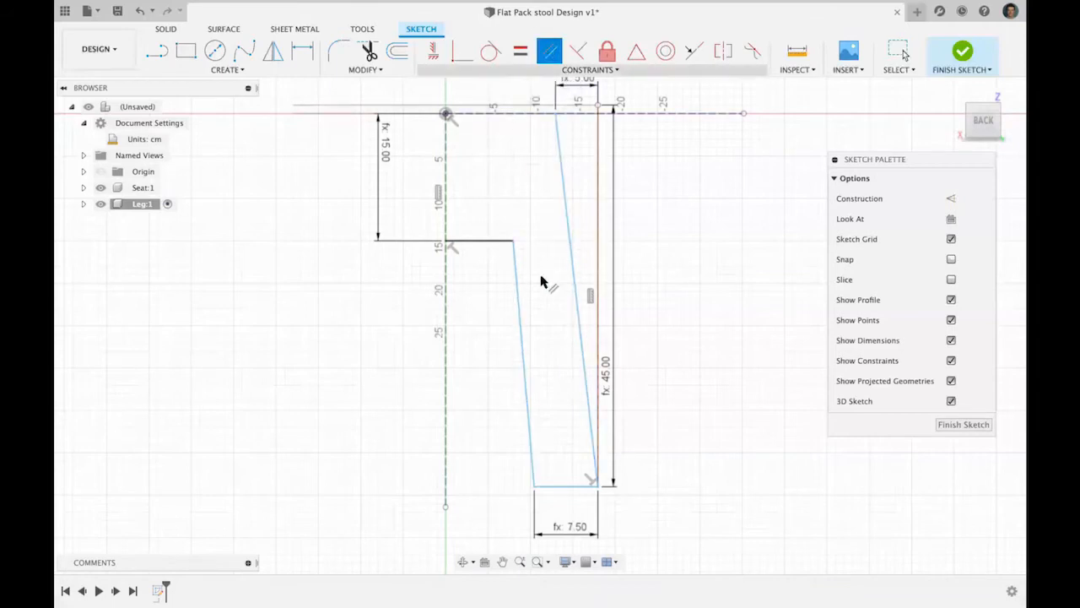
{"action": "left_click", "coordinate": [575, 293]}
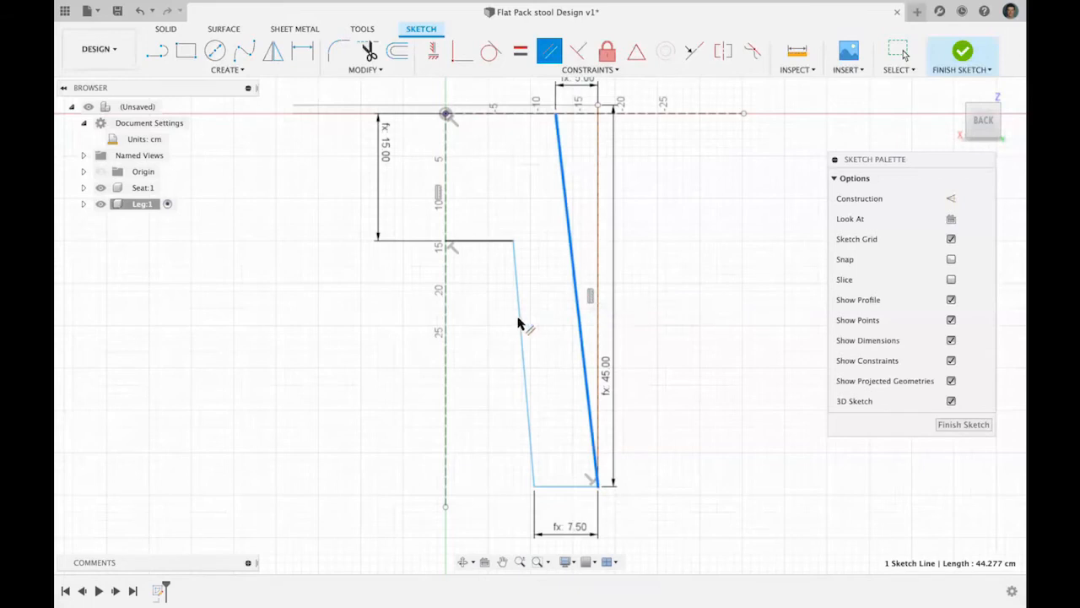
{"action": "left_click", "coordinate": [519, 323]}
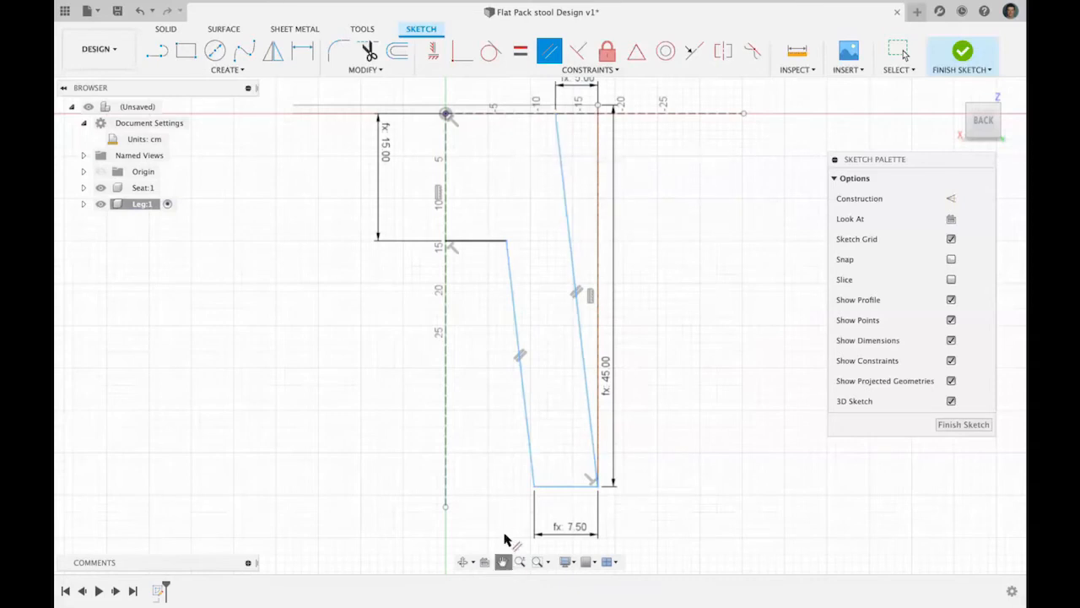
- Draw a line about 5.5 cm long from the outer leg line's upper end along the horizontal construction line toward the origin
{"action": "left_click", "coordinate": [503, 561]}
{"action": "left_click_drag", "start_coordinate": [500, 375], "coordinate": [499, 460]}
{"action": "scroll", "coordinate": [499, 425], "scroll_direction": "up", "scroll_amount": 5}
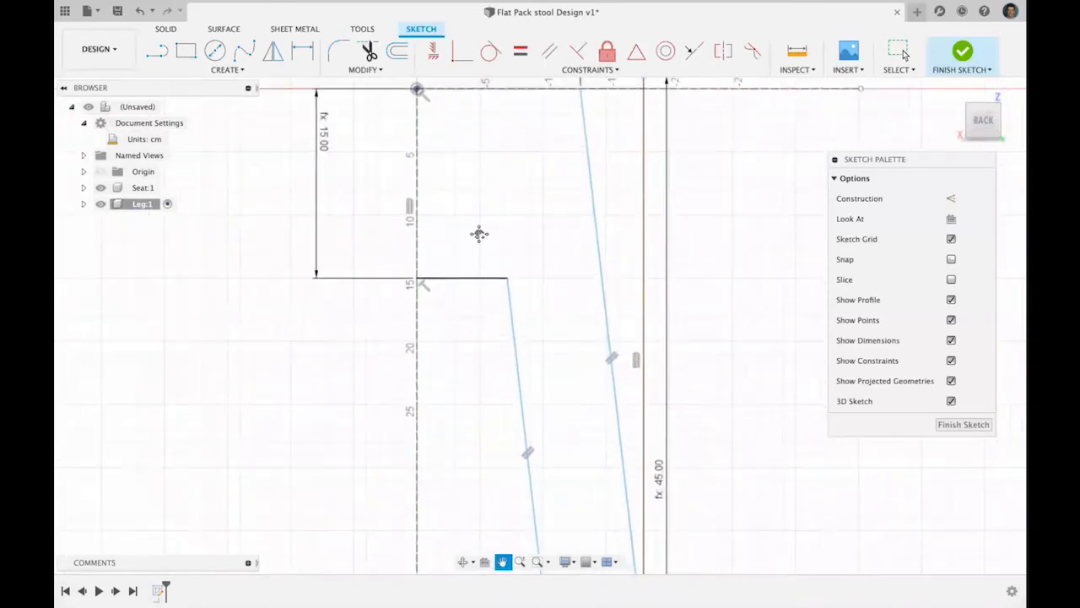
{"action": "left_click_drag", "start_coordinate": [482, 214], "coordinate": [485, 357]}
{"action": "scroll", "coordinate": [484, 357], "scroll_direction": "up", "scroll_amount": 3}
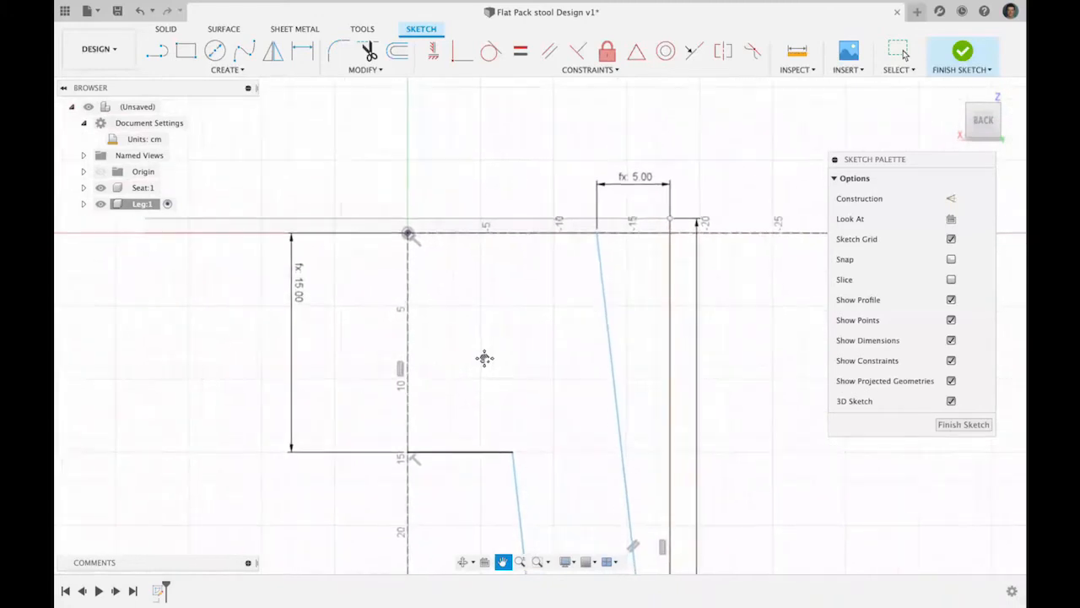
{"action": "scroll", "coordinate": [484, 357], "scroll_direction": "up", "scroll_amount": 1}
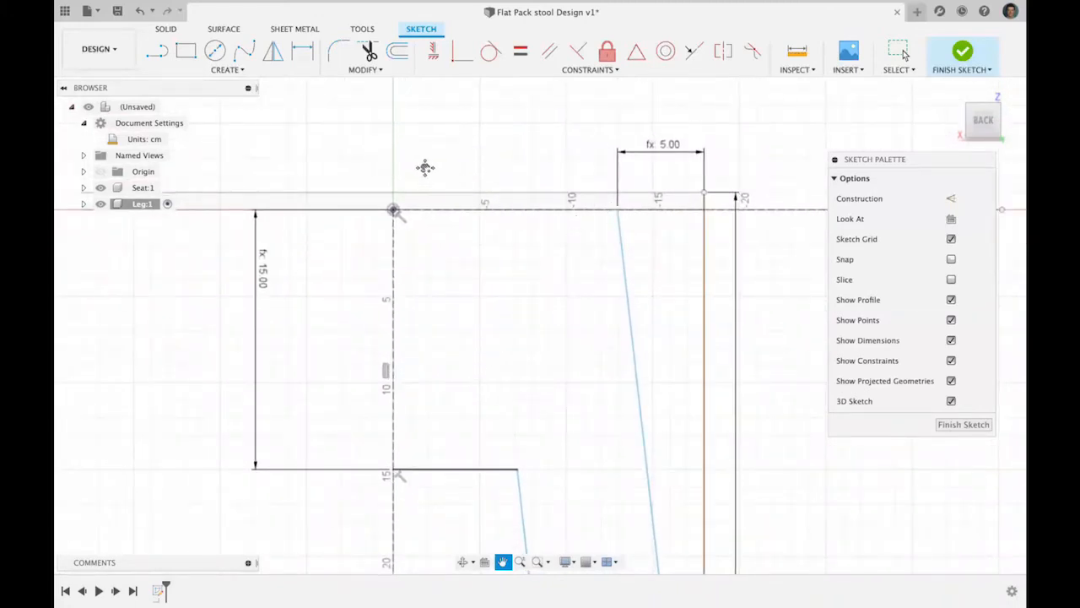
{"action": "key", "text": "l"}
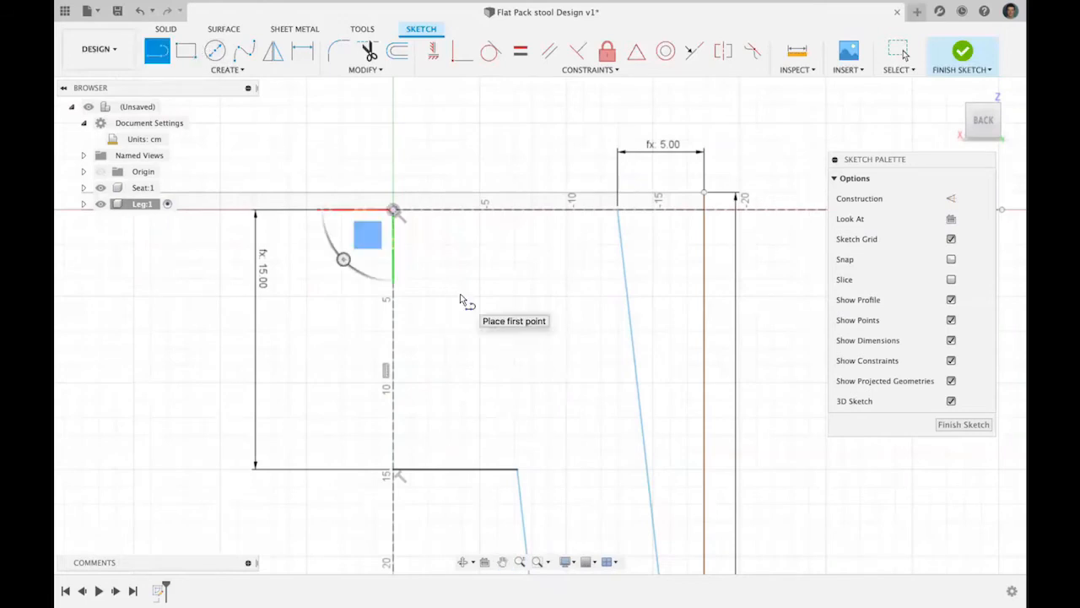
{"action": "left_click", "coordinate": [618, 210]}
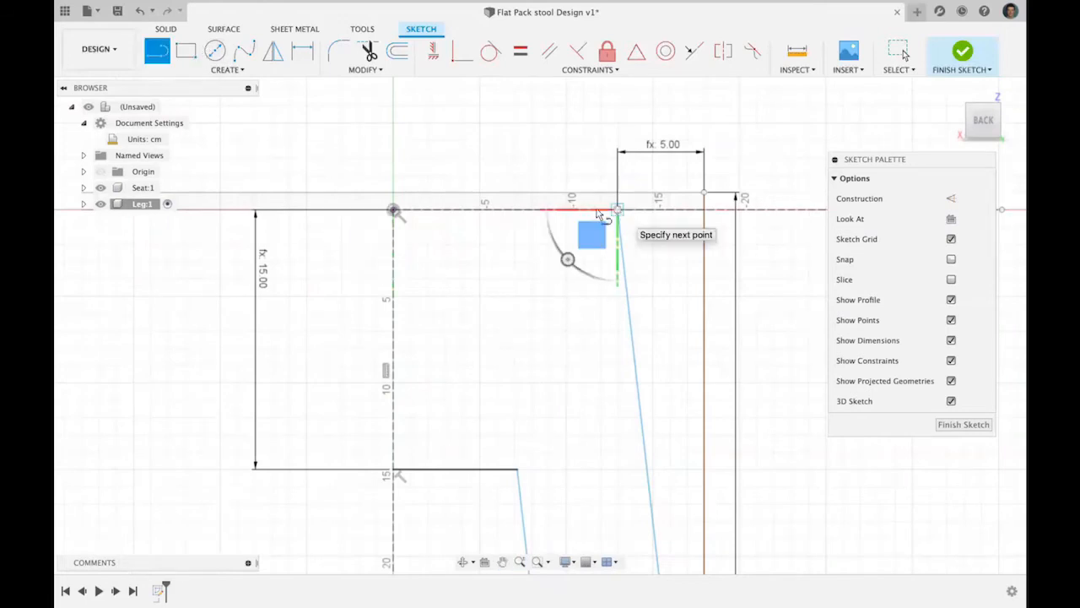
{"action": "double_click", "coordinate": [523, 210]}
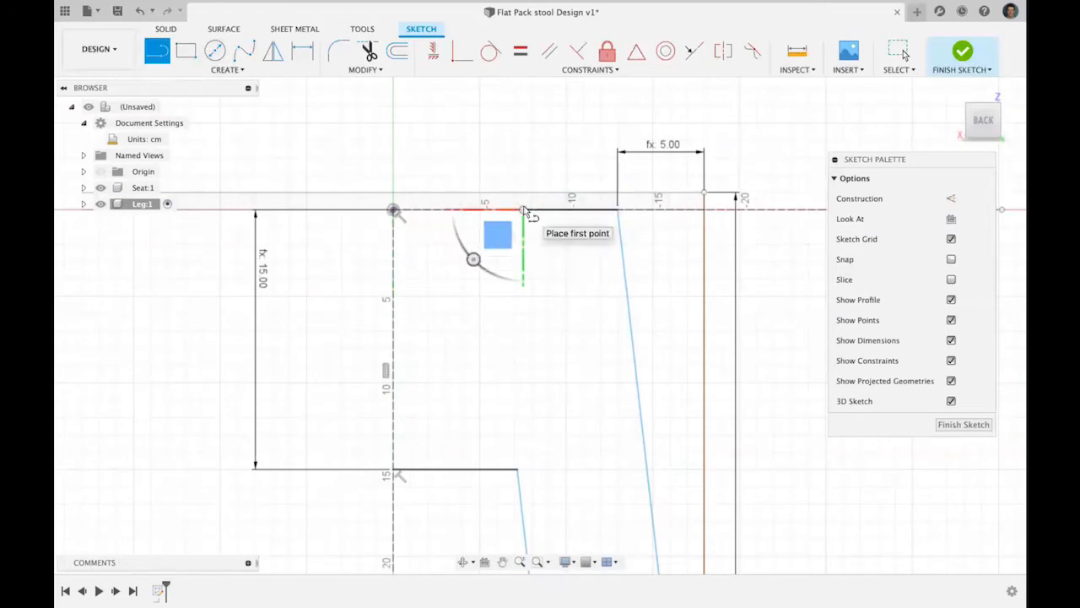
- Draw a vertical line about 3.2 cm long upward from the inner end of the short line on the horizontal construction line
{"action": "key", "text": "Escape"}
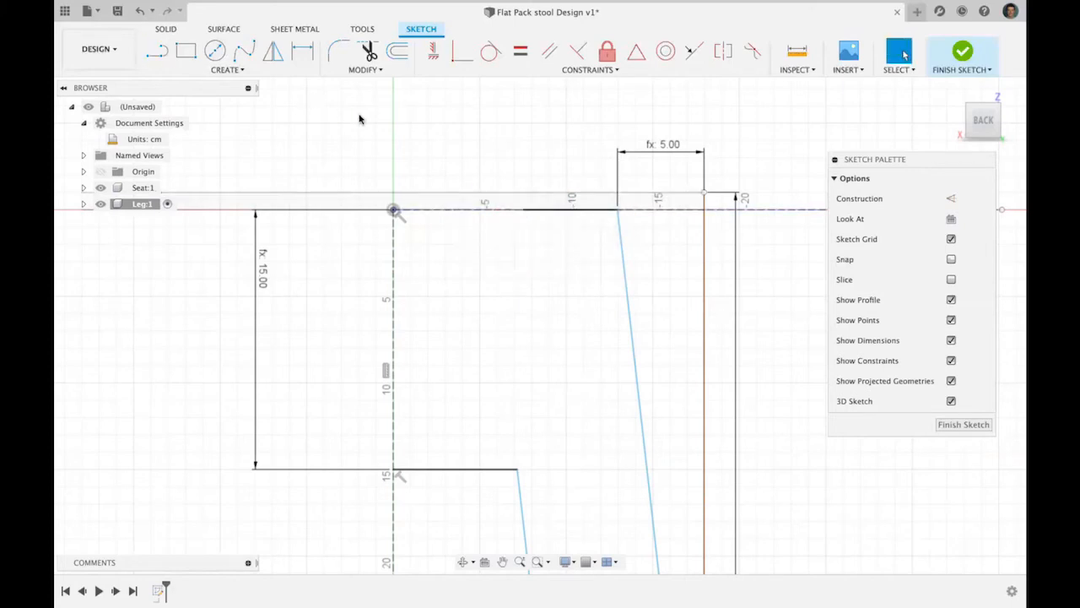
{"action": "key", "text": "l"}
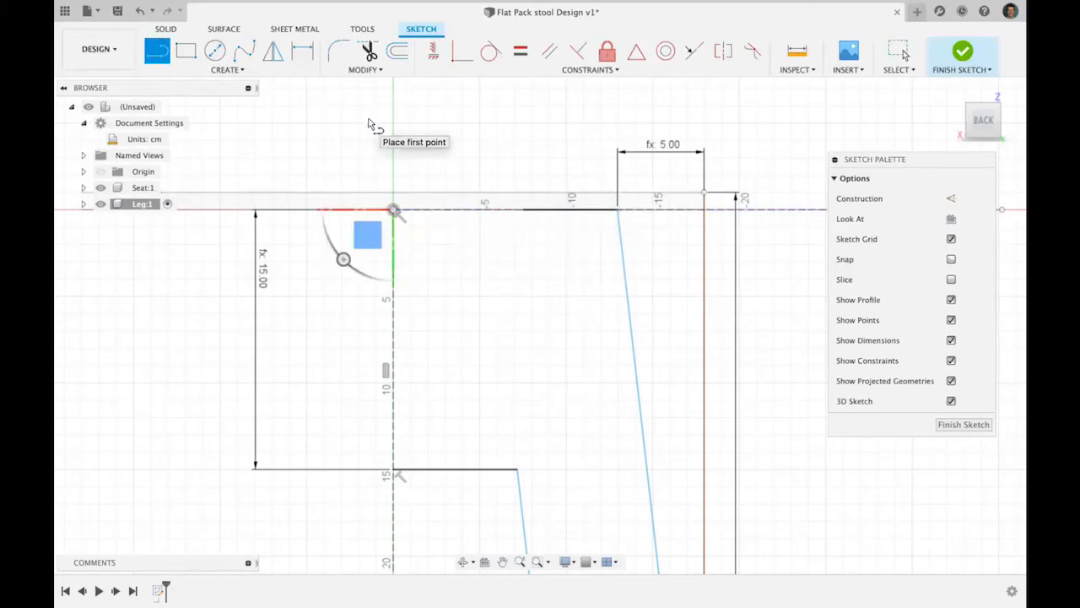
{"action": "left_click", "coordinate": [523, 210]}
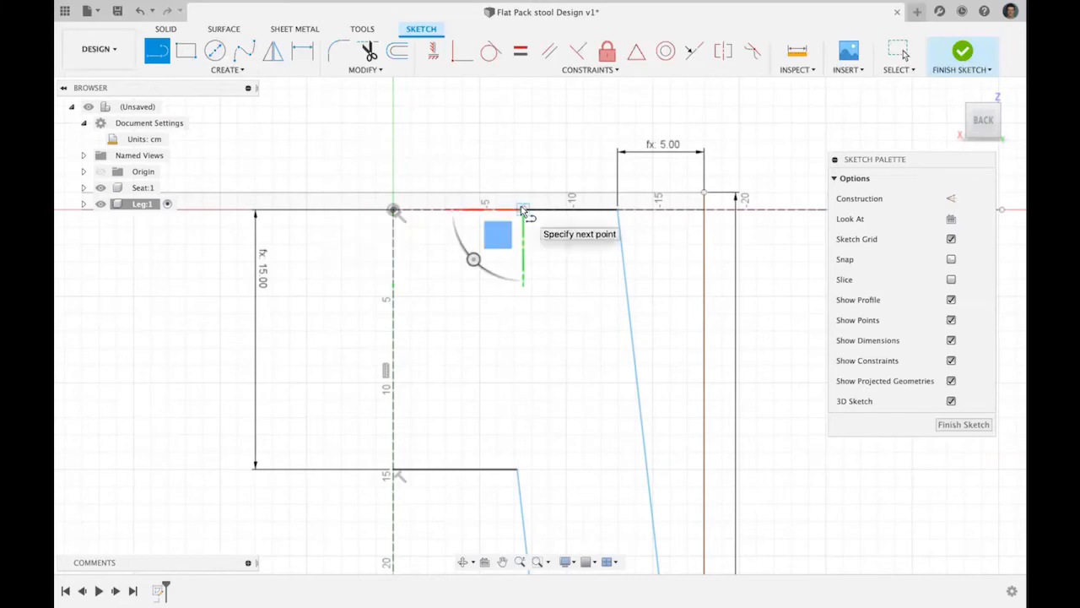
{"action": "left_click", "coordinate": [522, 155]}
{"action": "key", "text": "Escape"}
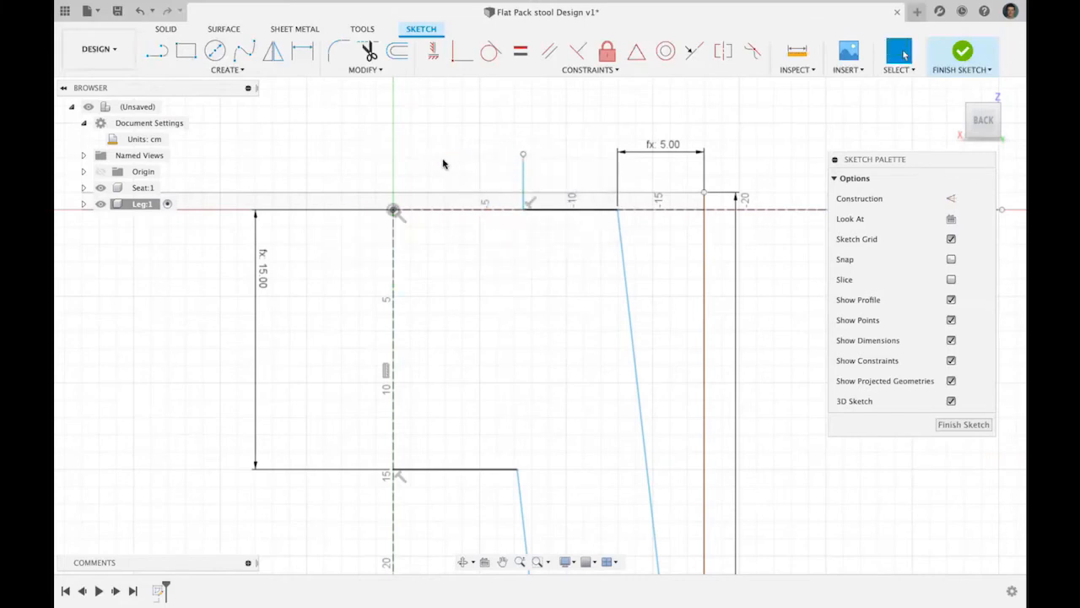
- Draw a horizontal line about 7.6 cm long from the vertical line's upper end to just above the origin
{"action": "key", "text": "l"}
{"action": "left_click", "coordinate": [393, 209]}
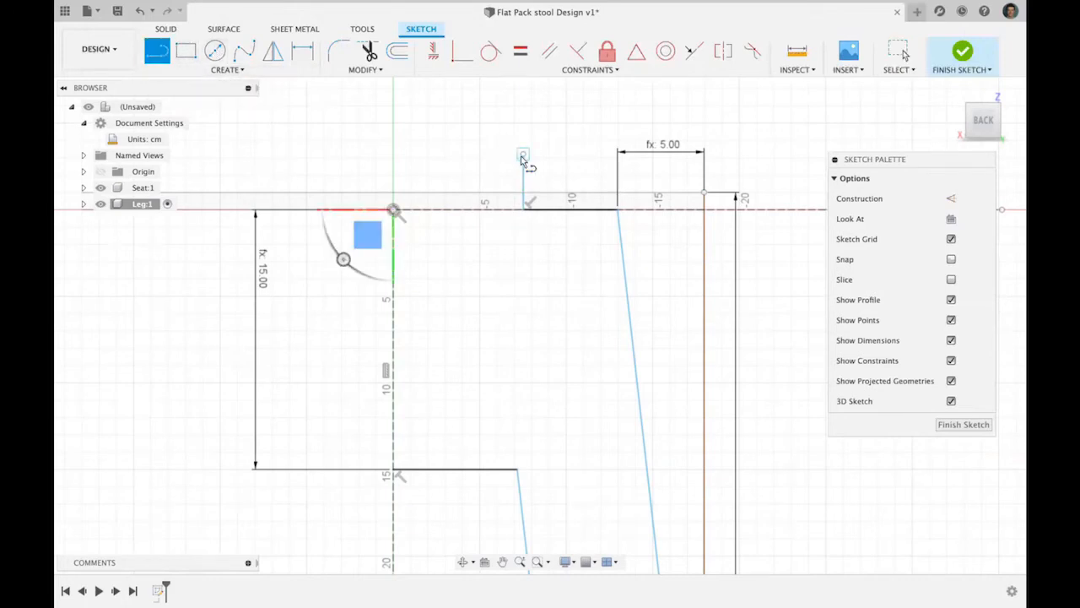
{"action": "left_click", "coordinate": [524, 157]}
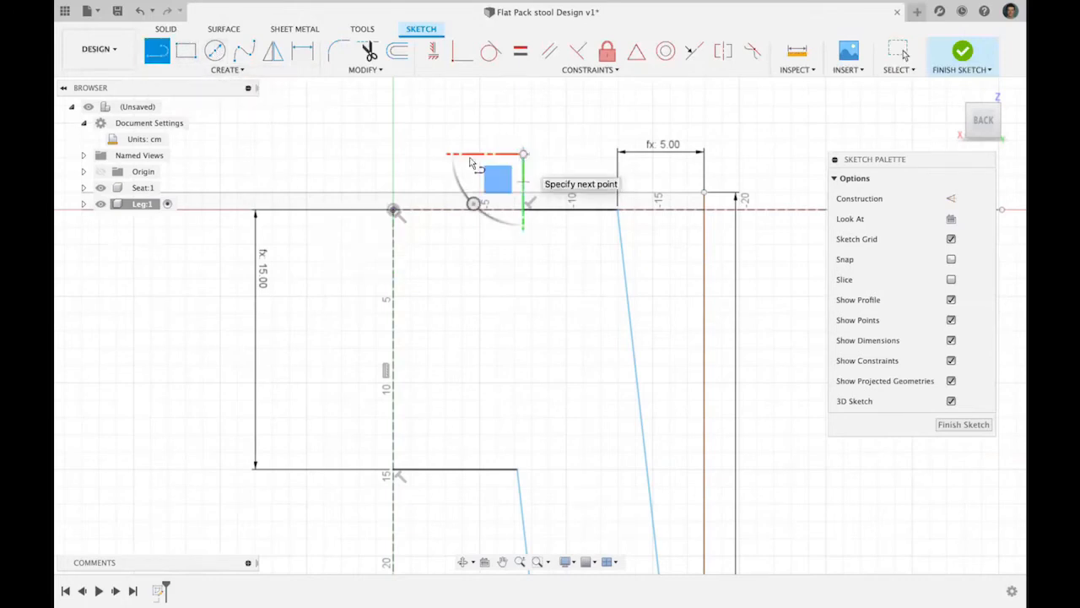
{"action": "left_click", "coordinate": [390, 155]}
{"action": "key", "text": "Escape"}
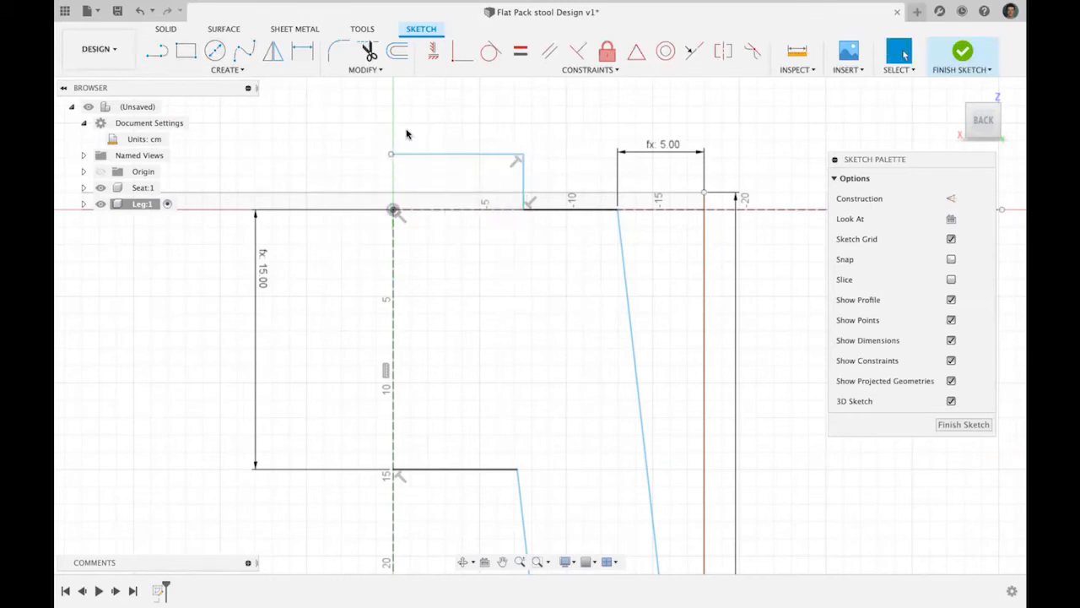
- Dimension the short vertical line's length with the Wood_Thickness parameter
{"action": "left_click", "coordinate": [312, 53]}
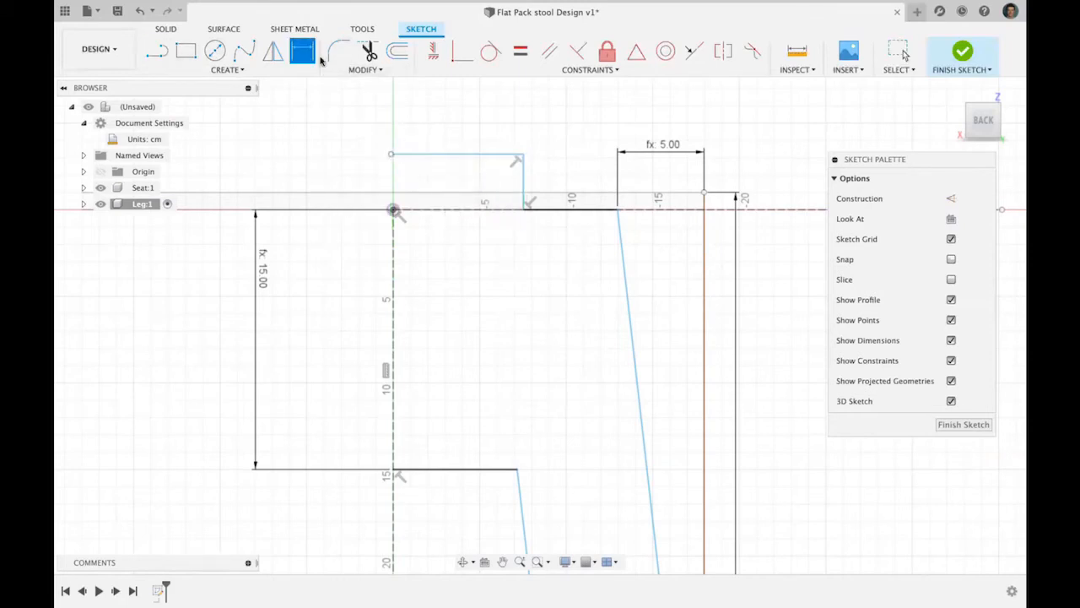
{"action": "left_click", "coordinate": [524, 179]}
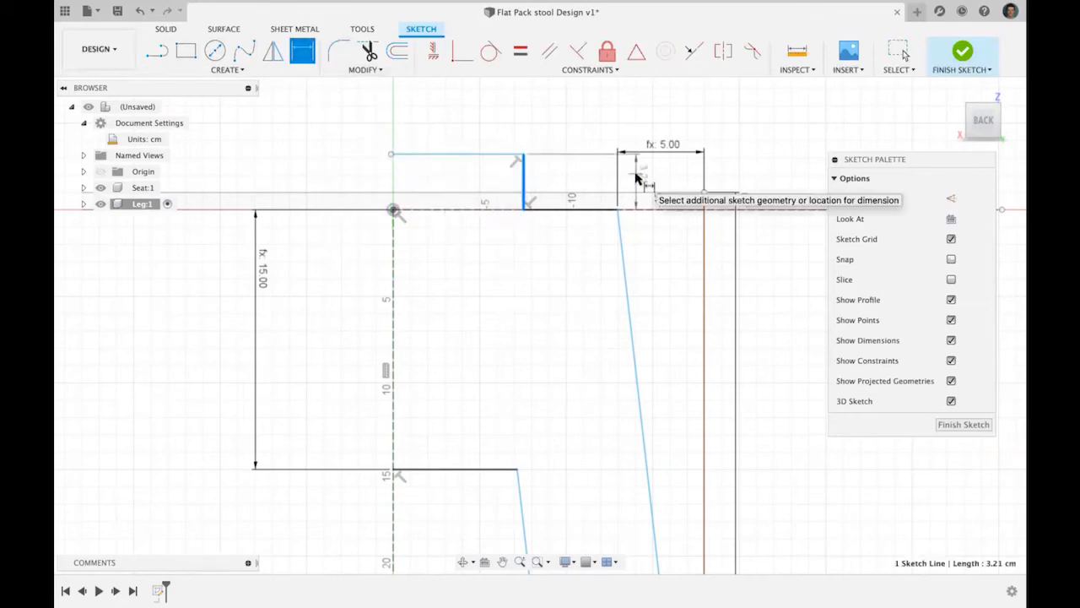
{"action": "left_click", "coordinate": [766, 182]}
{"action": "type", "text": "wo"}
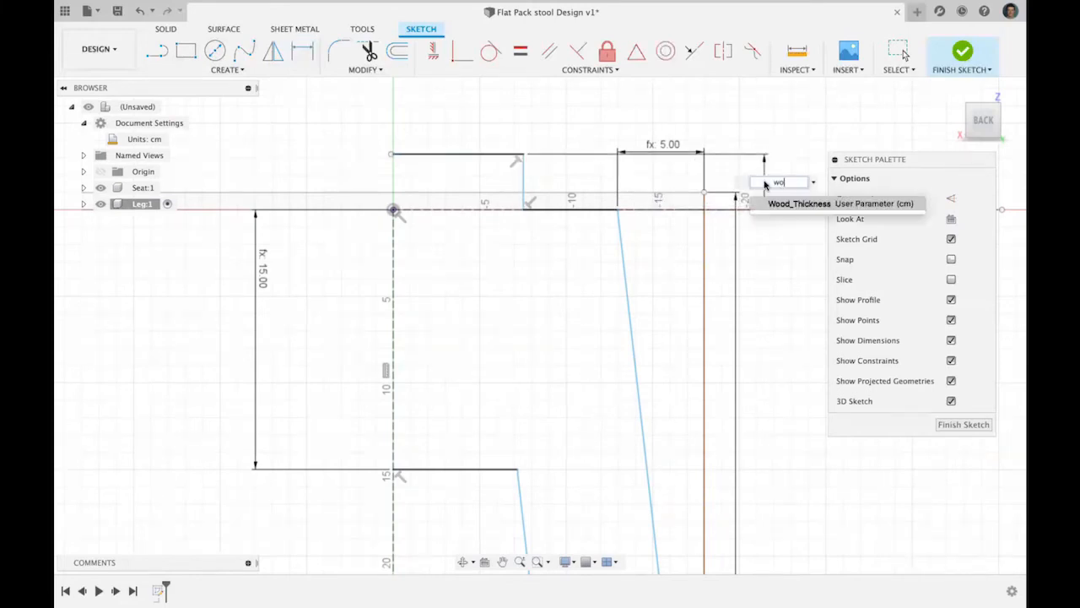
{"action": "left_click", "coordinate": [776, 204]}
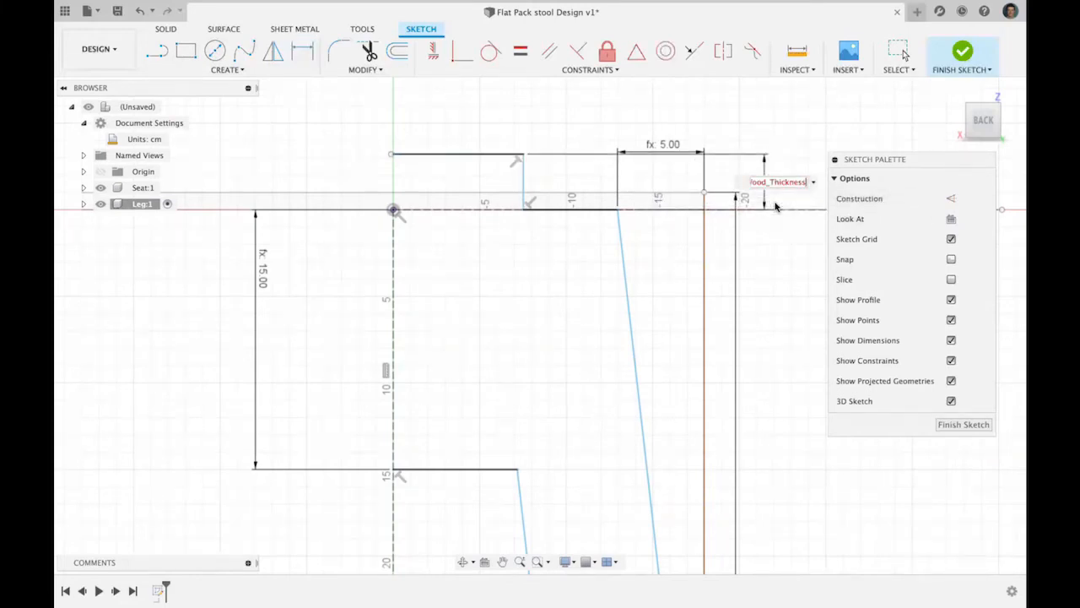
{"action": "key", "text": "Return"}
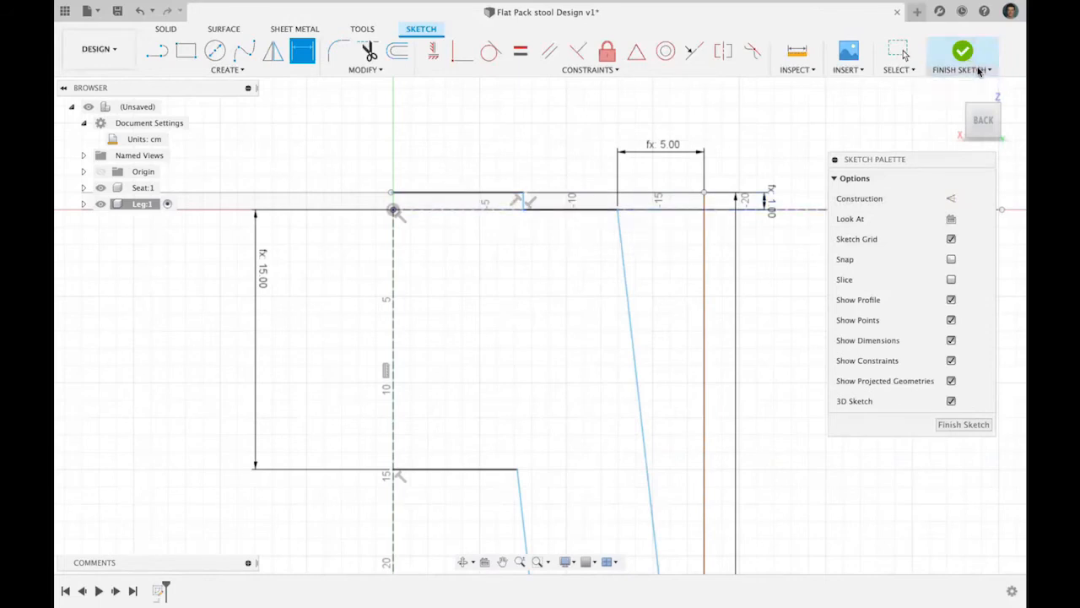
{"action": "left_click", "coordinate": [897, 69]}
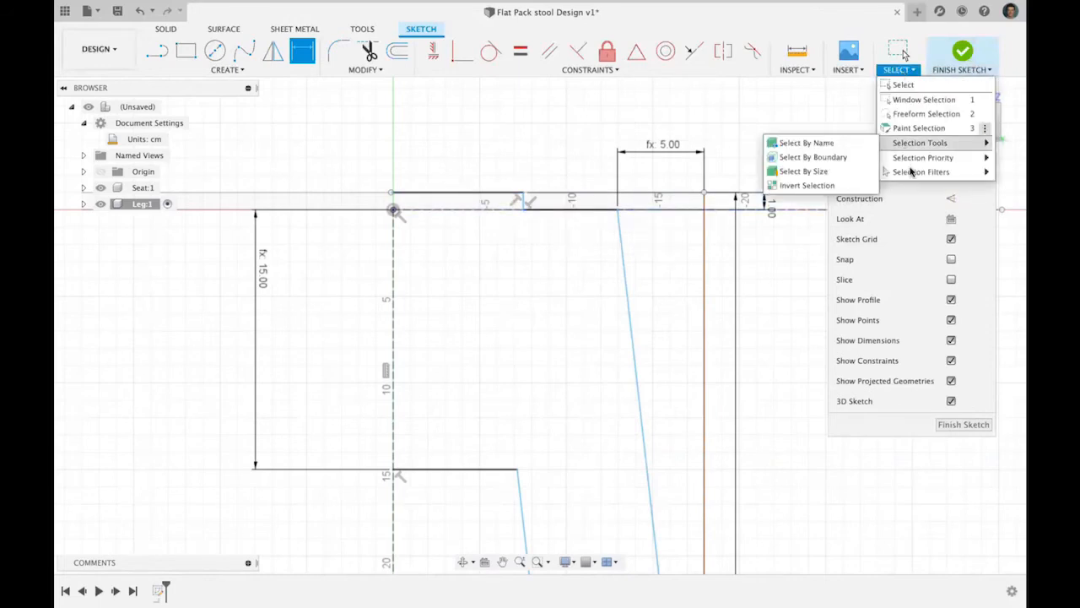
{"action": "mouse_move", "coordinate": [891, 171]}
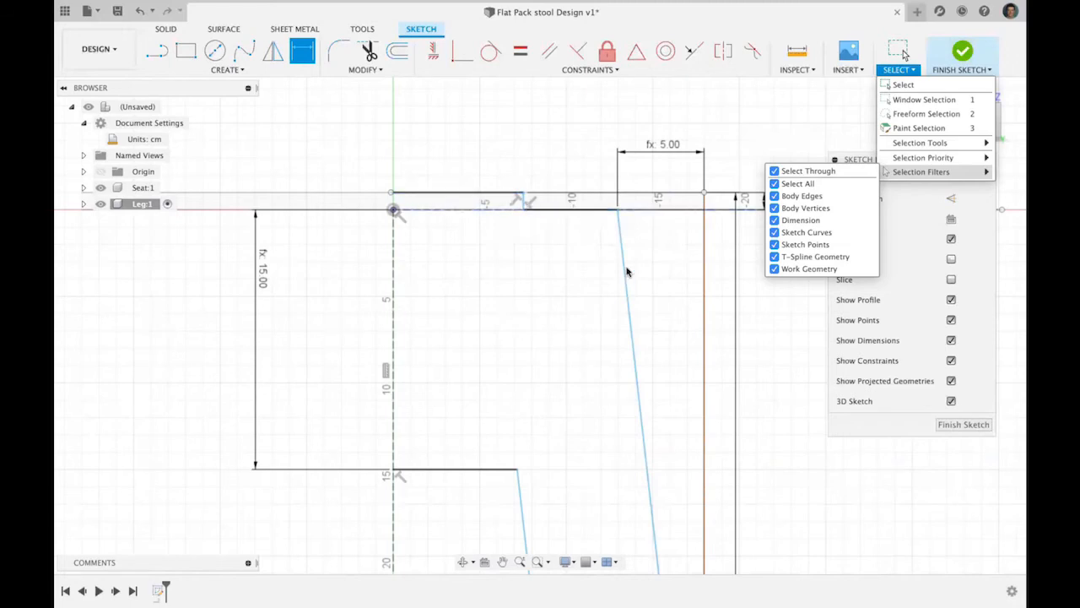
{"action": "left_click", "coordinate": [365, 70]}
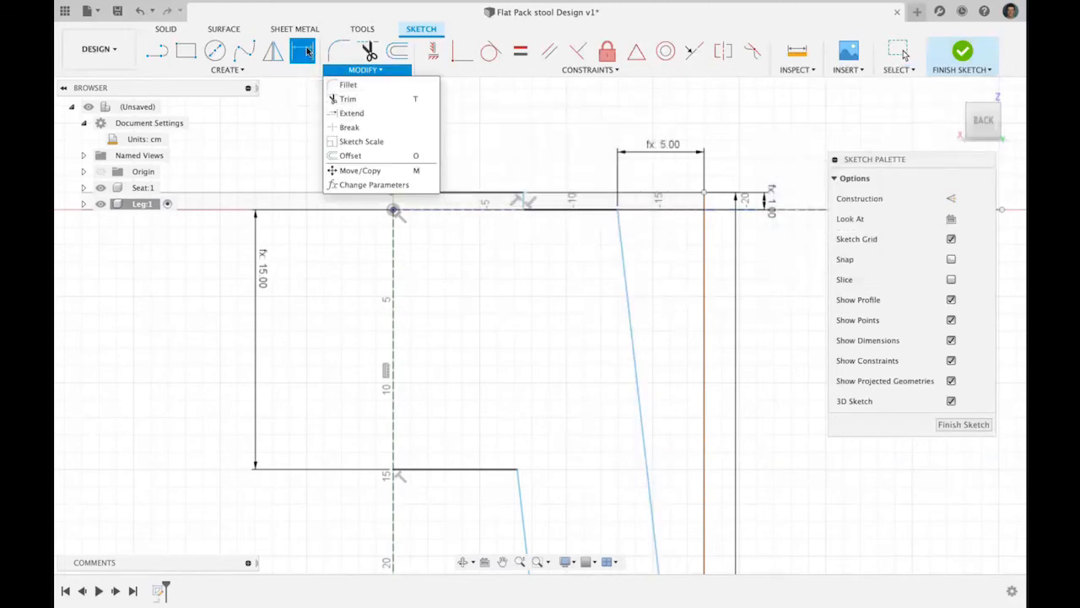
{"action": "left_click", "coordinate": [351, 112]}
- Dimension the top horizontal line's length as Stool_Height/6
{"action": "left_click", "coordinate": [462, 196]}
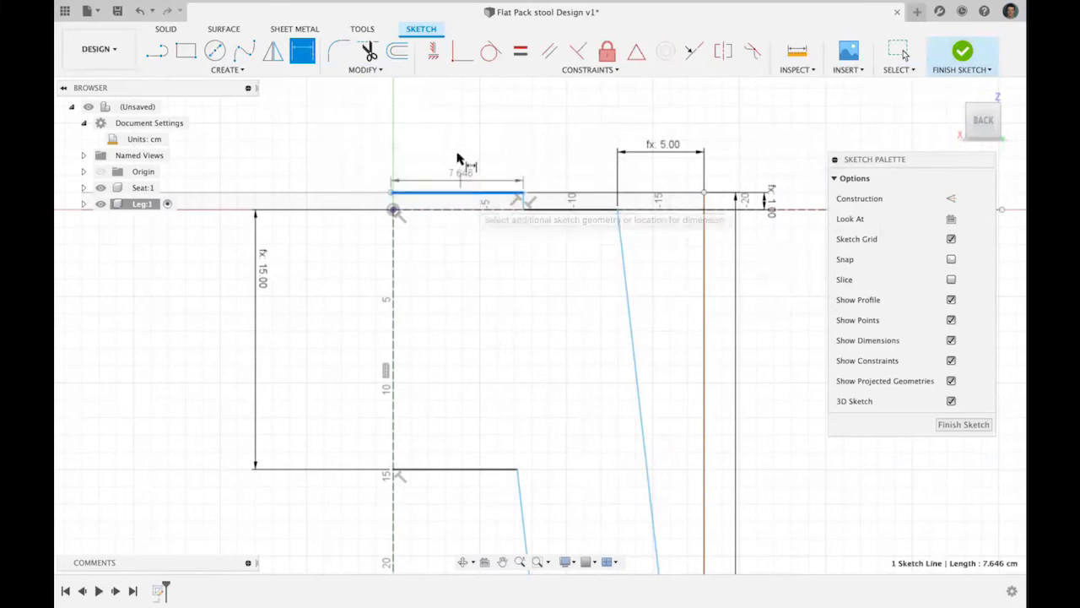
{"action": "left_click", "coordinate": [456, 144]}
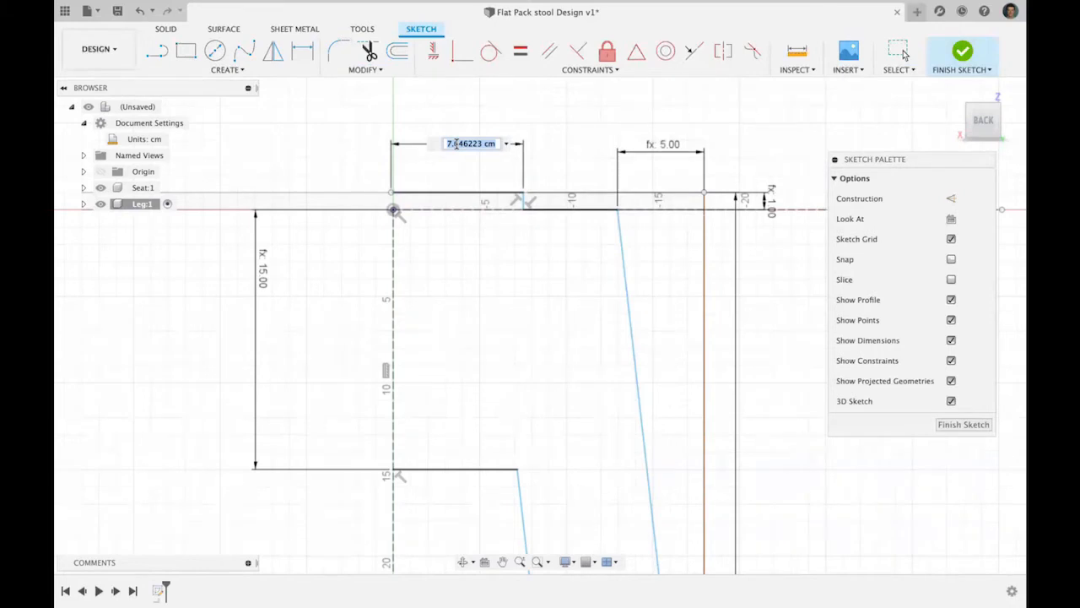
{"action": "type", "text": "st"}
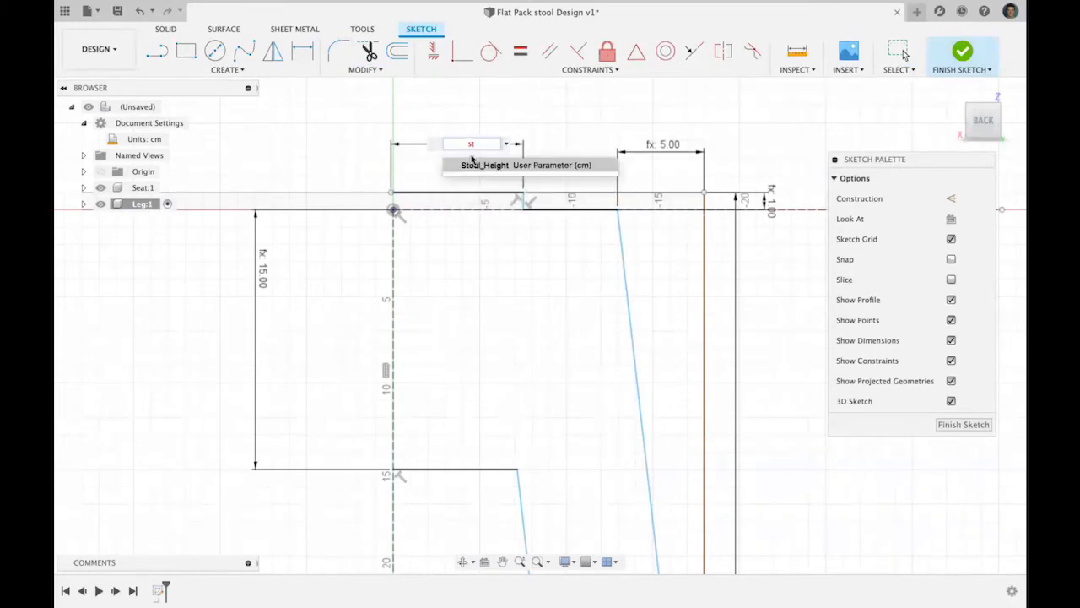
{"action": "left_click", "coordinate": [474, 164]}
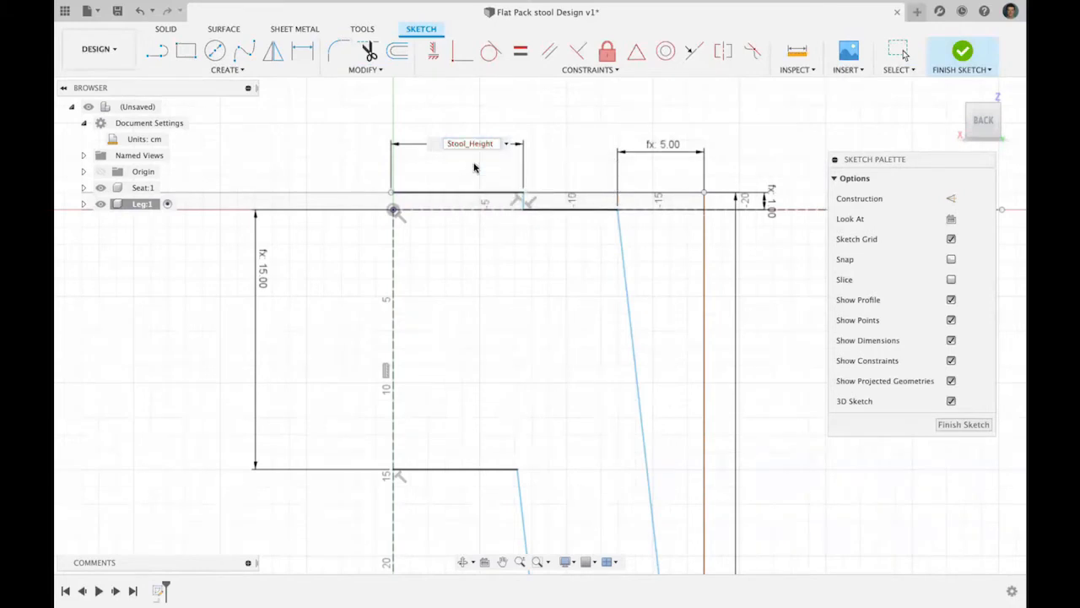
{"action": "type", "text": "/6"}
{"action": "key", "text": "Return"}
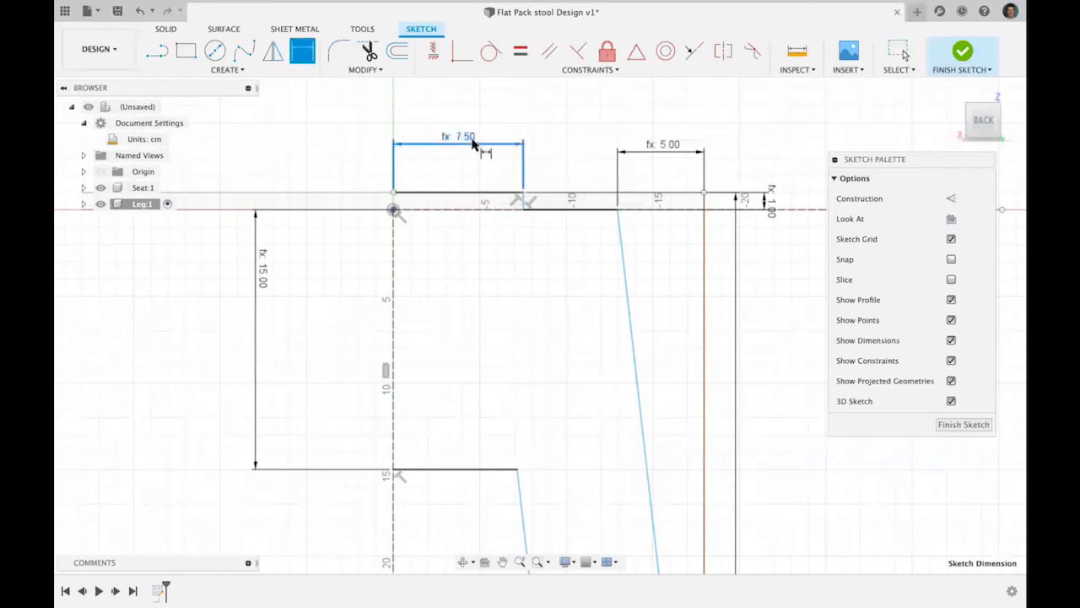
- Try Stool_Height / 5 as the top horizontal line's length
{"action": "double_click", "coordinate": [479, 145]}
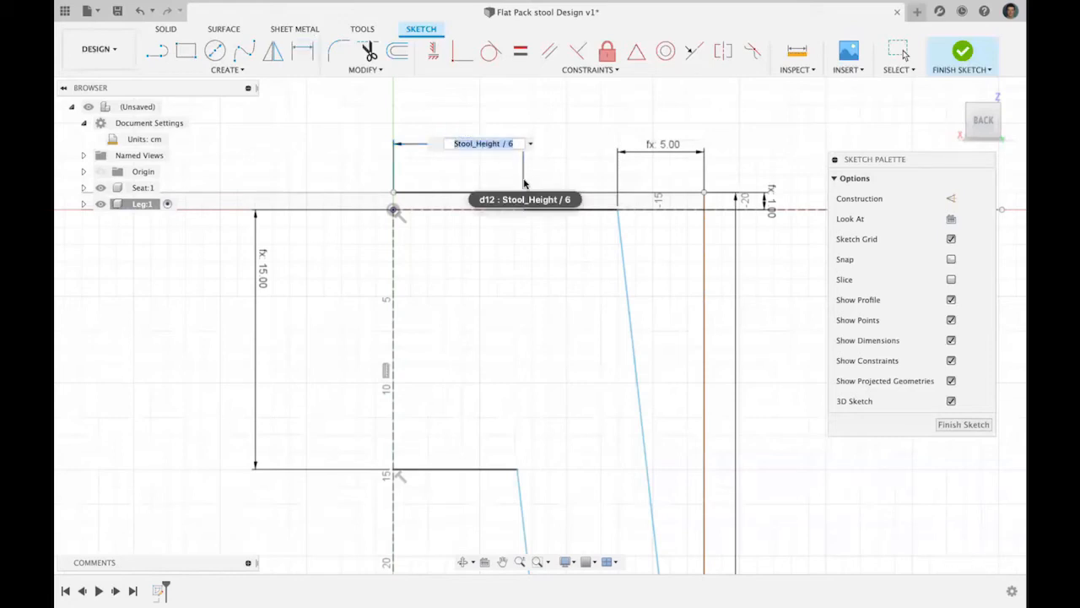
{"action": "key", "text": "End"}
{"action": "key", "text": "BackSpace"}
{"action": "type", "text": "5"}
{"action": "key", "text": "Return"}
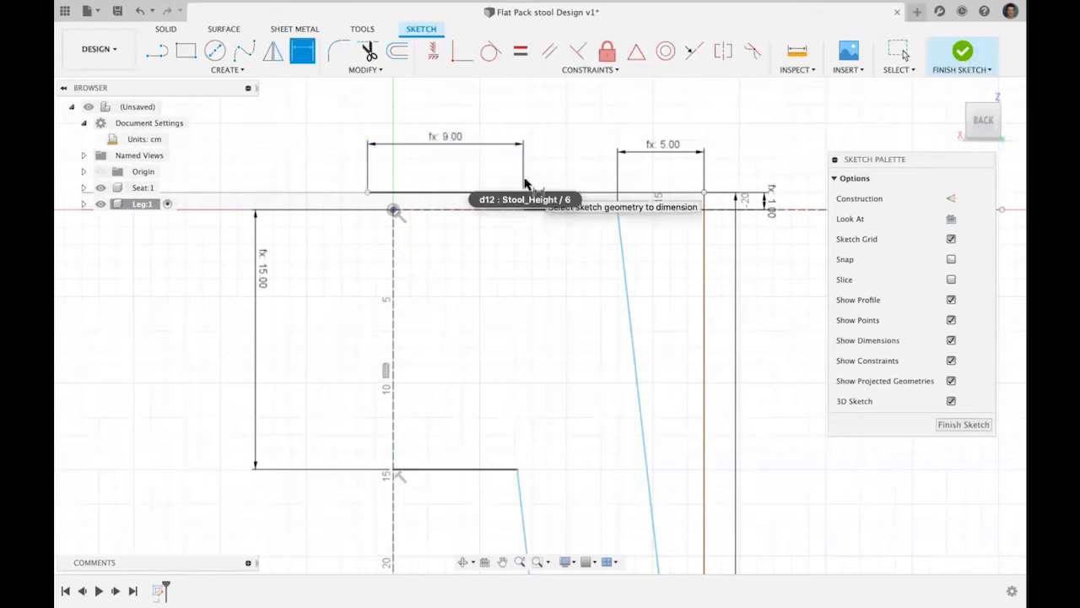
- Try Stool_Height / 7 as the top horizontal line's length
{"action": "double_click", "coordinate": [463, 143]}
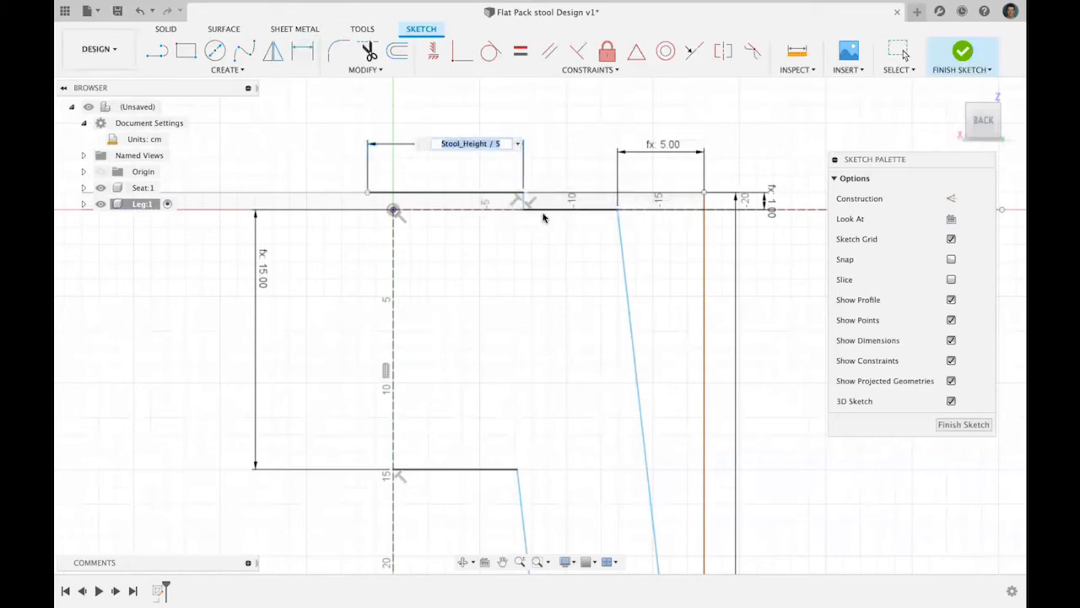
{"action": "key", "text": "End"}
{"action": "key", "text": "BackSpace"}
{"action": "type", "text": "7"}
{"action": "key", "text": "Return"}
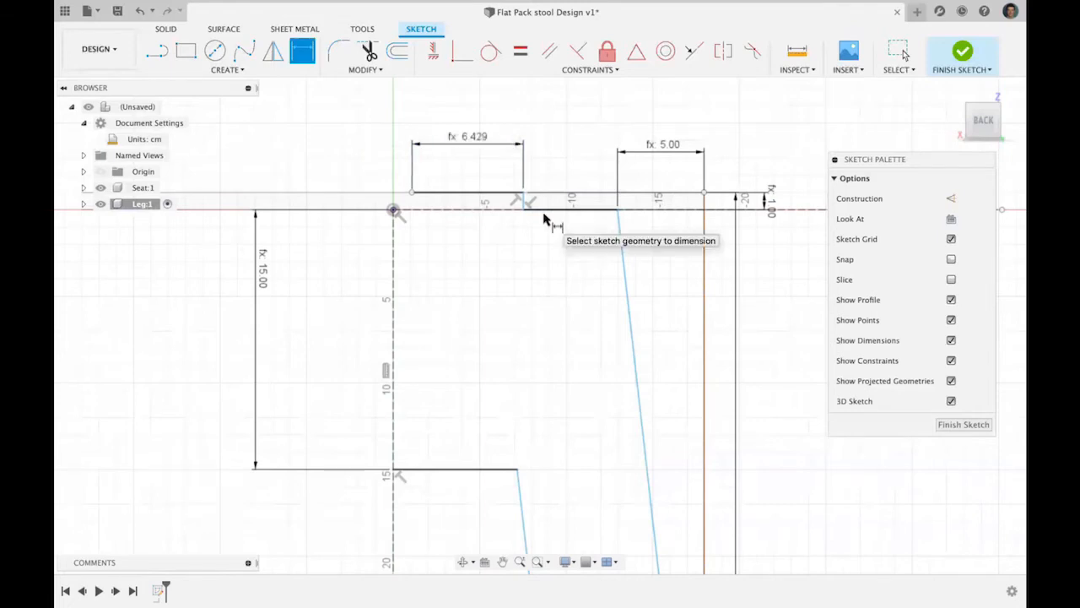
- Try Stool_Height / 6.5 as the top horizontal line's length
{"action": "double_click", "coordinate": [478, 142]}
{"action": "left_click", "coordinate": [522, 143]}
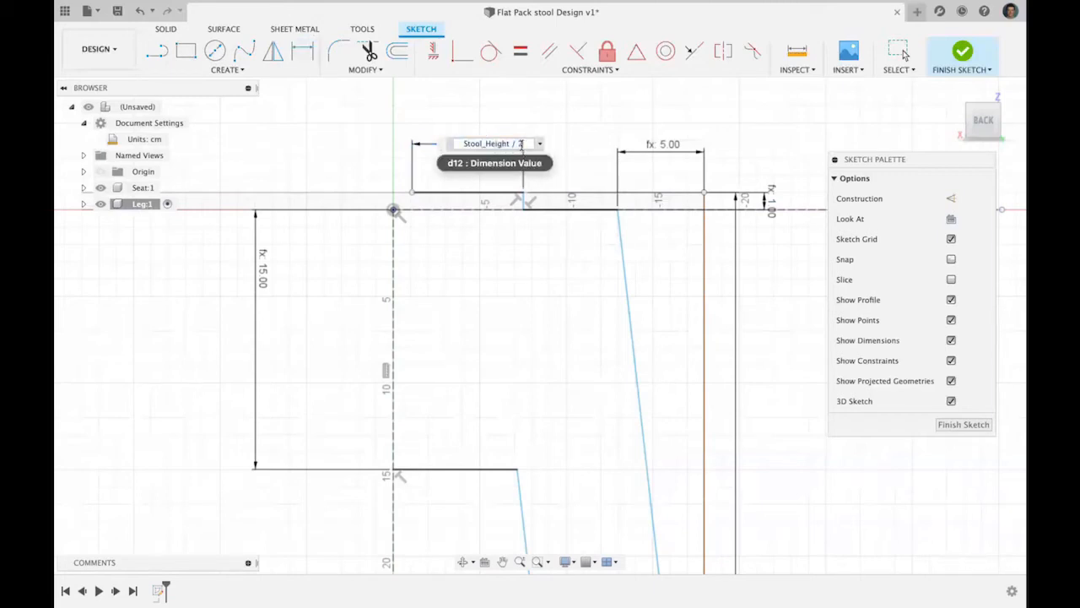
{"action": "key", "text": "BackSpace"}
{"action": "key", "text": "BackSpace"}
{"action": "type", "text": "6.5"}
{"action": "key", "text": "Return"}
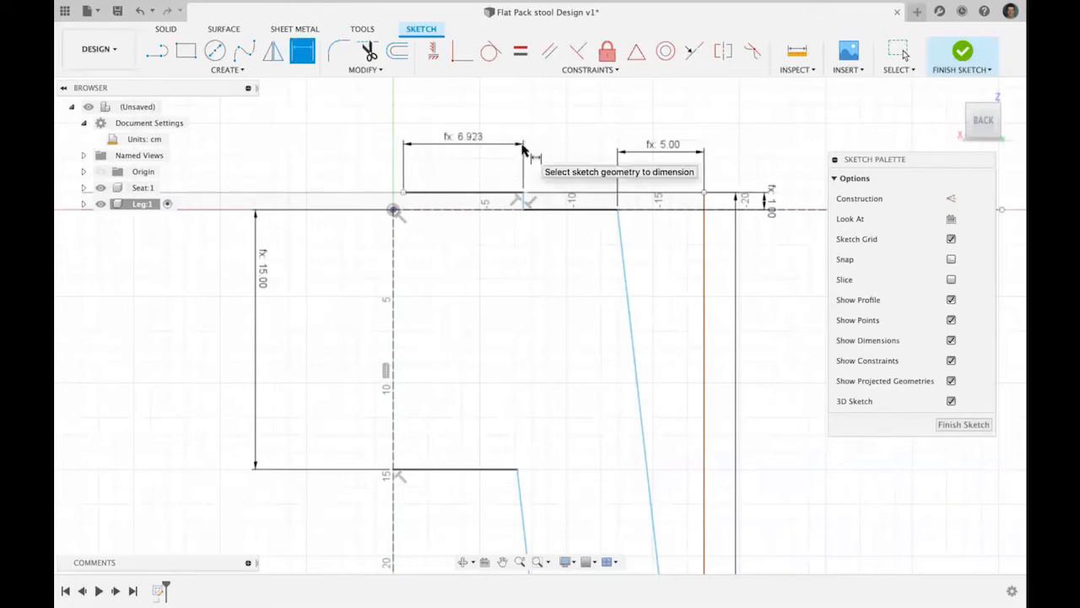
- Set the top horizontal line's length to a fixed 6 cm
{"action": "double_click", "coordinate": [477, 140]}
{"action": "type", "text": "6"}
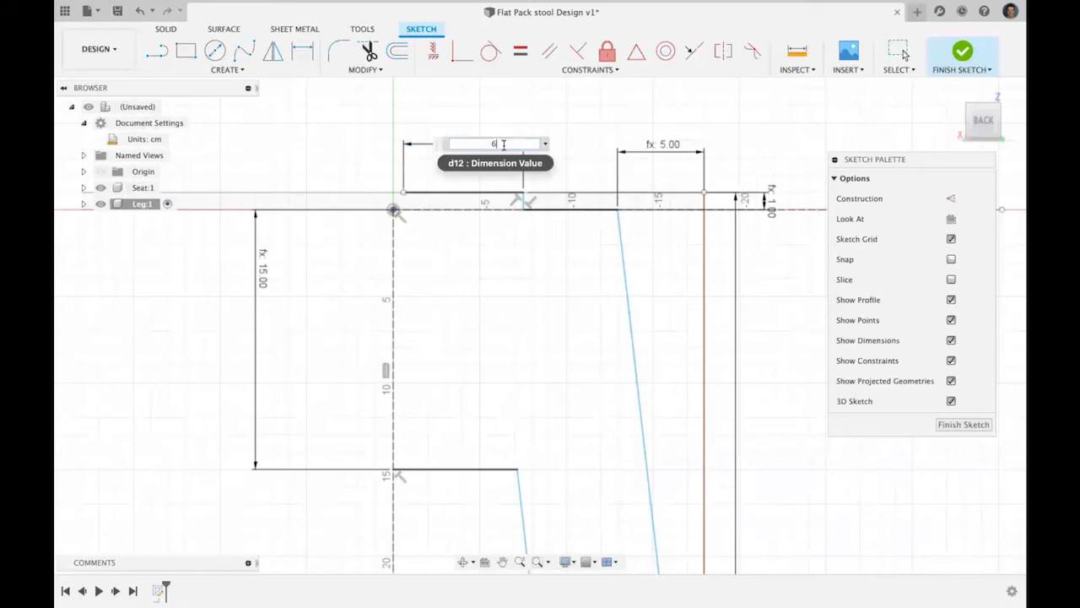
{"action": "key", "text": "Return"}
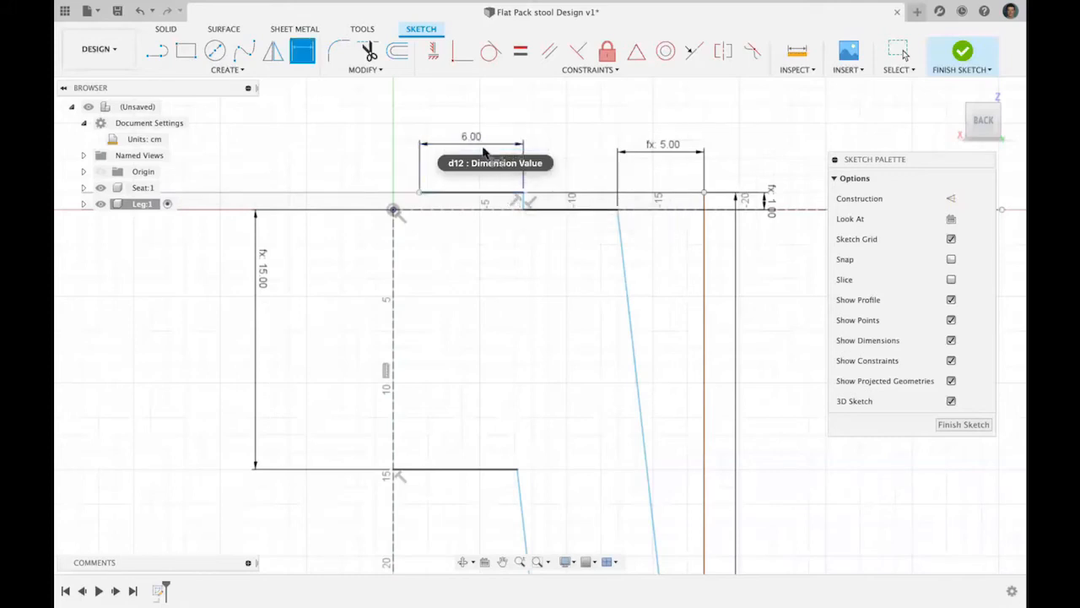
- Set the top horizontal line's length back to the parametric expression Stool_Height / 6
{"action": "double_click", "coordinate": [476, 140]}
{"action": "type", "text": "Stool_Height"}
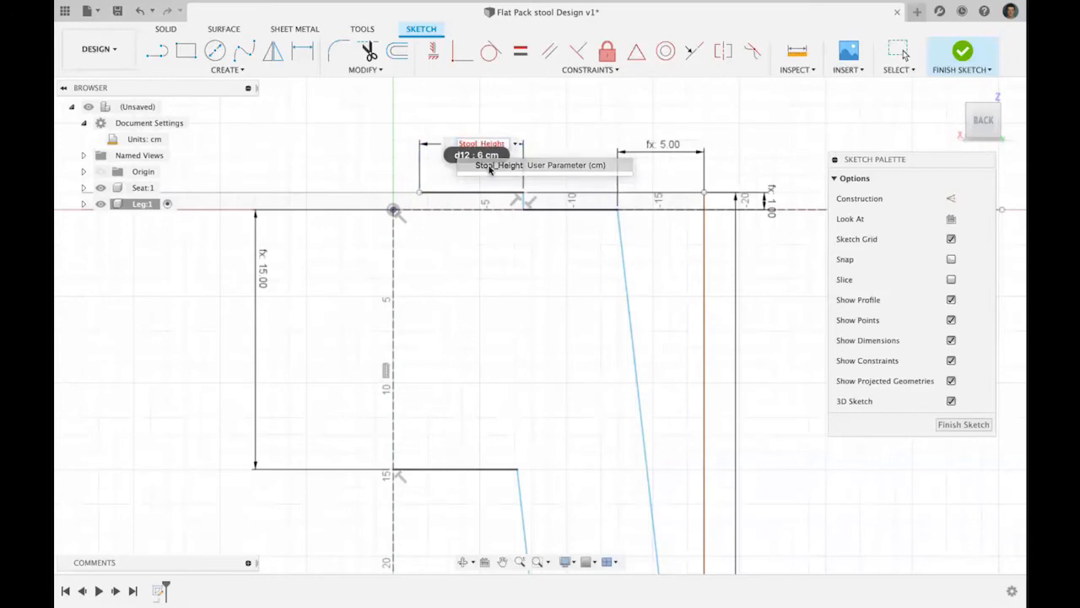
{"action": "left_click", "coordinate": [488, 166]}
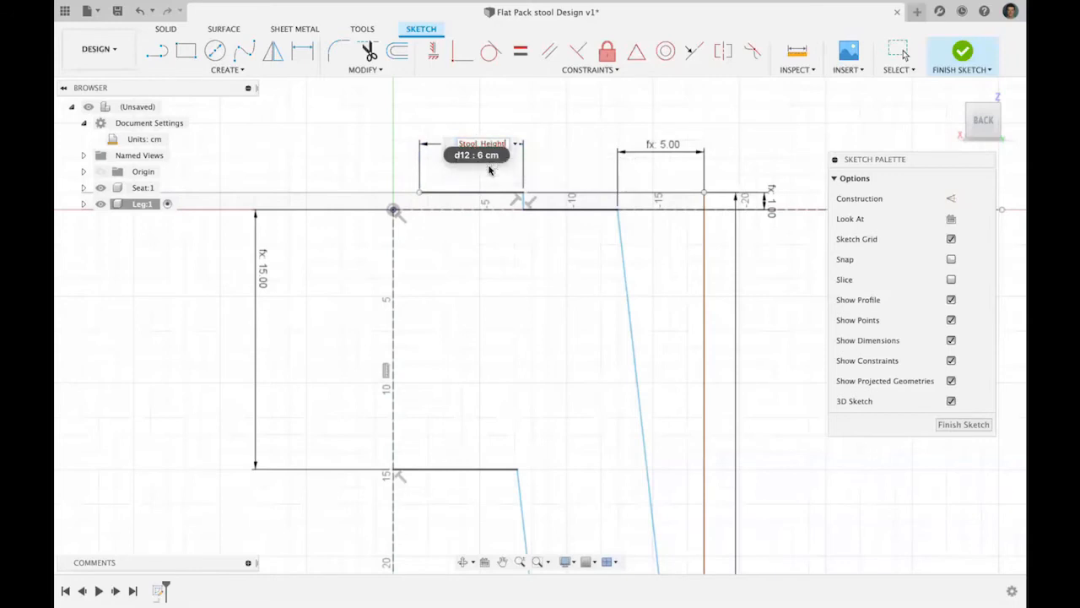
{"action": "type", "text": "/2"}
{"action": "key", "text": "Return"}
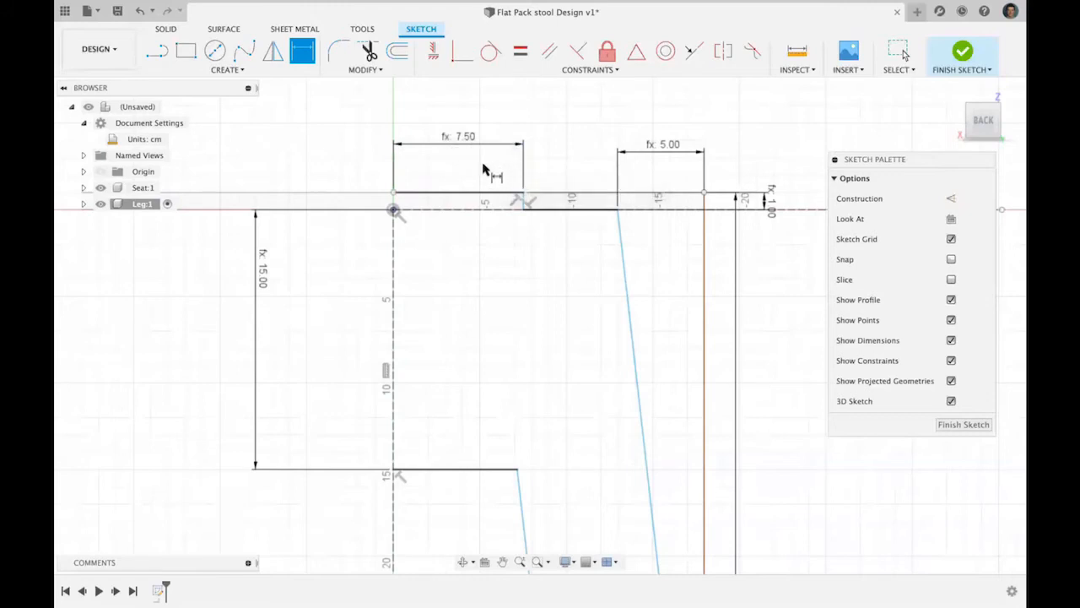
- Try Stool_Height / 6.2, Stool_Height / 6.3 and Stool_Height / 6.4 as the top horizontal line's length
{"action": "double_click", "coordinate": [480, 145]}
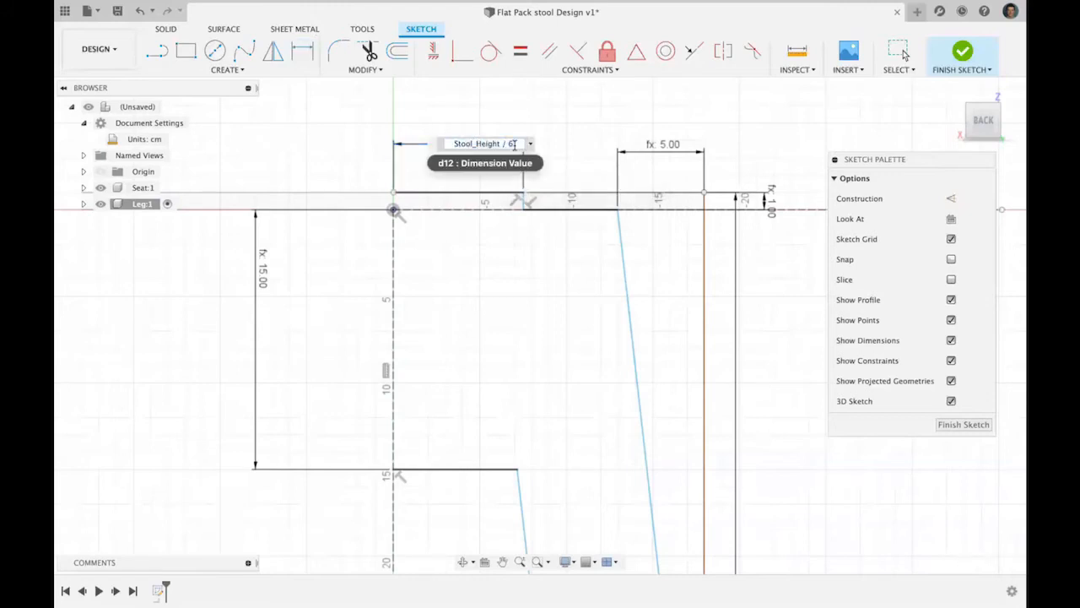
{"action": "key", "text": "Return"}
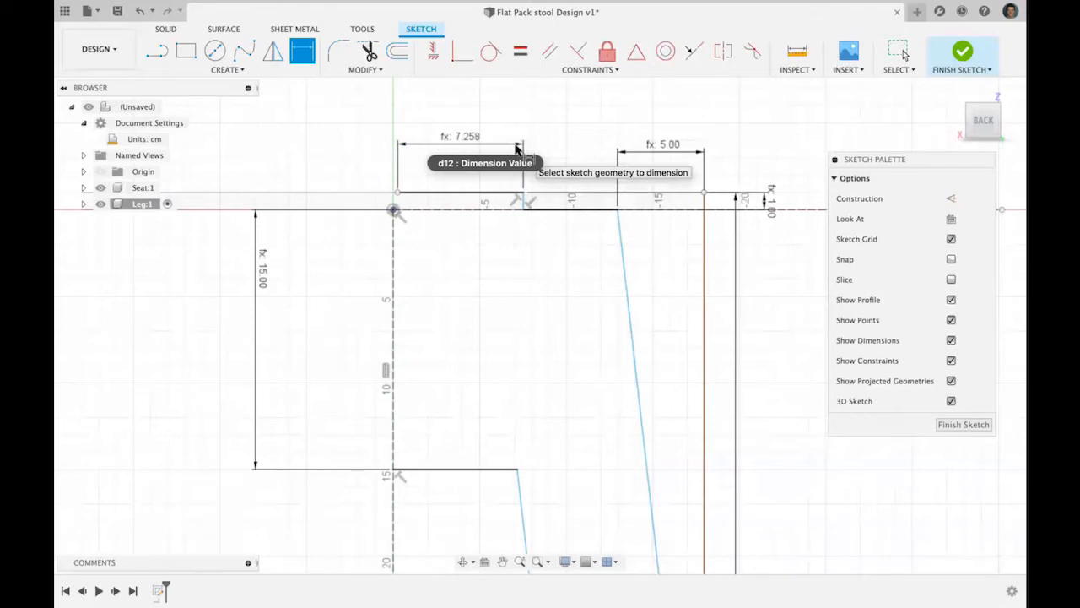
{"action": "double_click", "coordinate": [513, 145]}
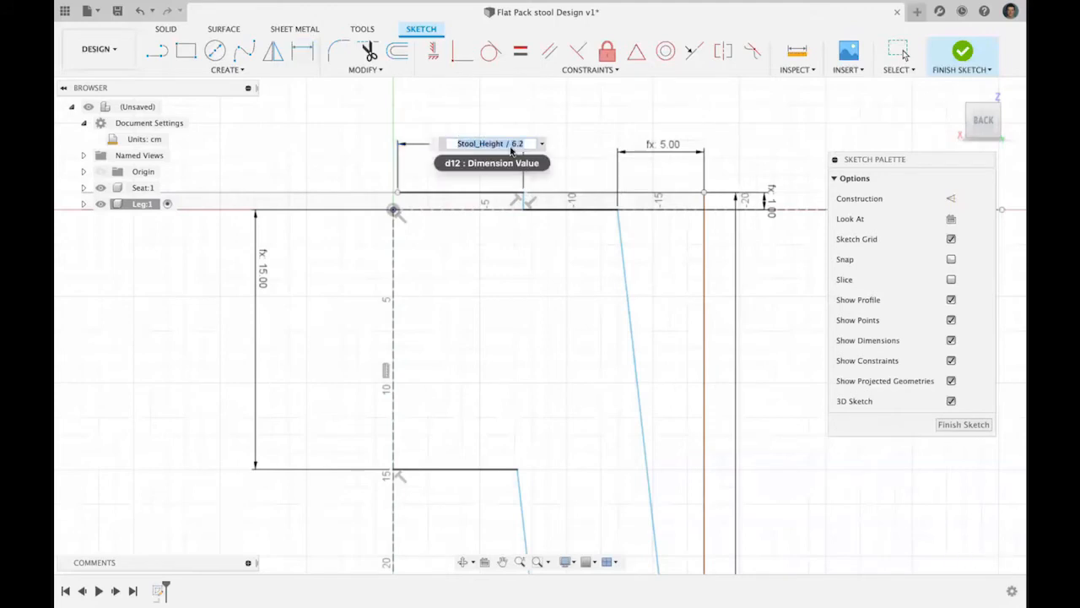
{"action": "left_click", "coordinate": [524, 144]}
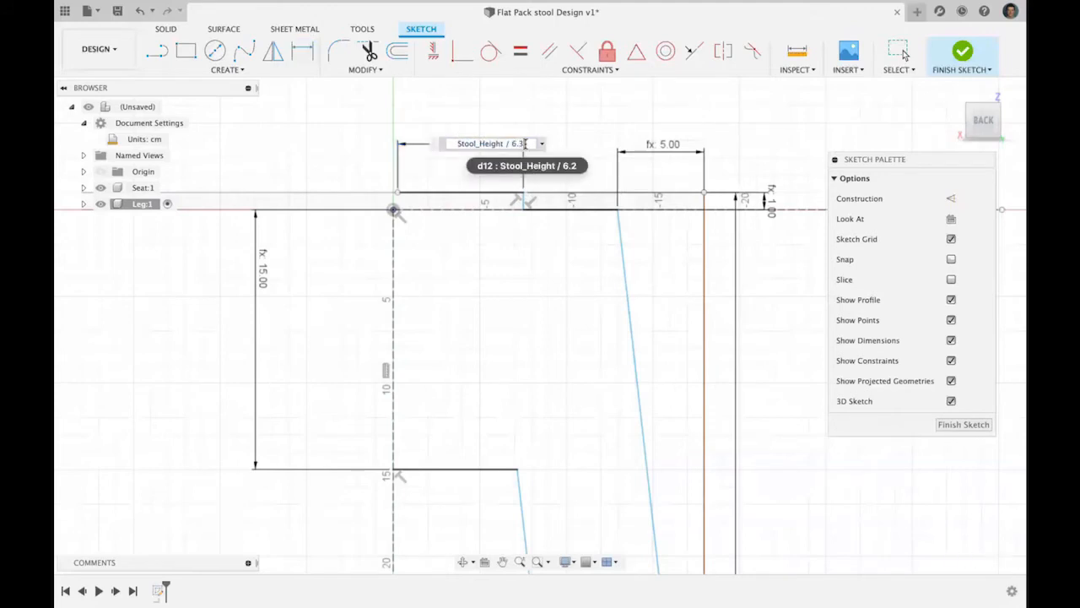
{"action": "key", "text": "Return"}
{"action": "double_click", "coordinate": [473, 139]}
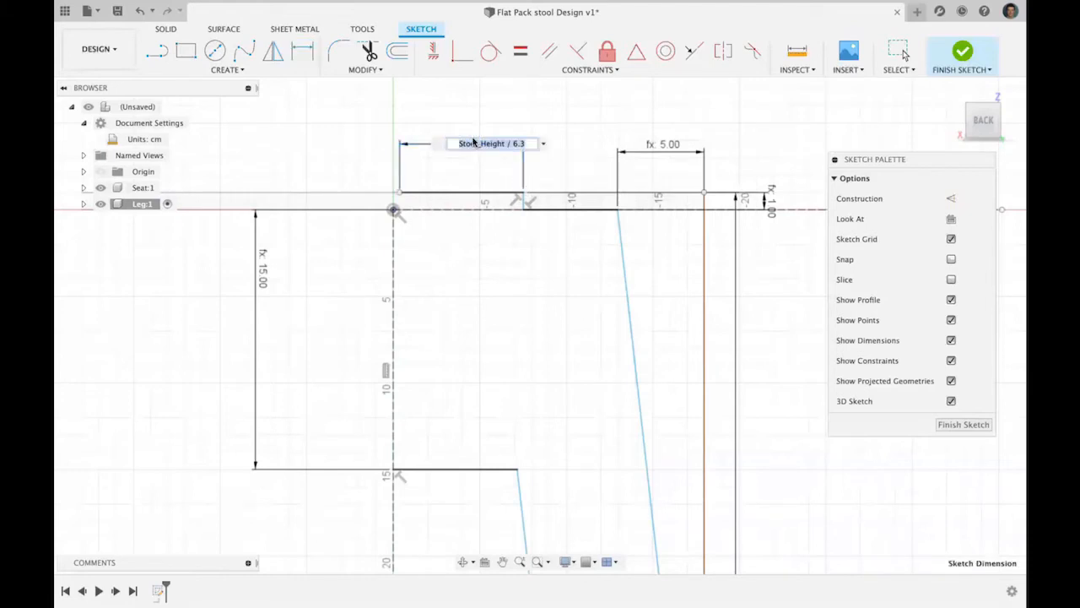
{"action": "left_click", "coordinate": [531, 145]}
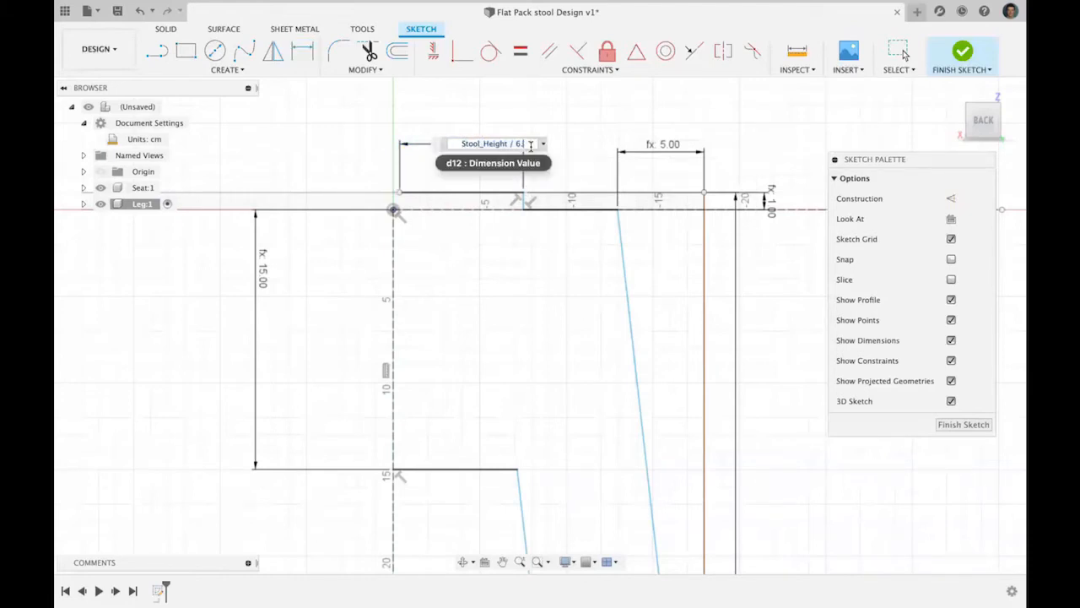
{"action": "key", "text": "Return"}
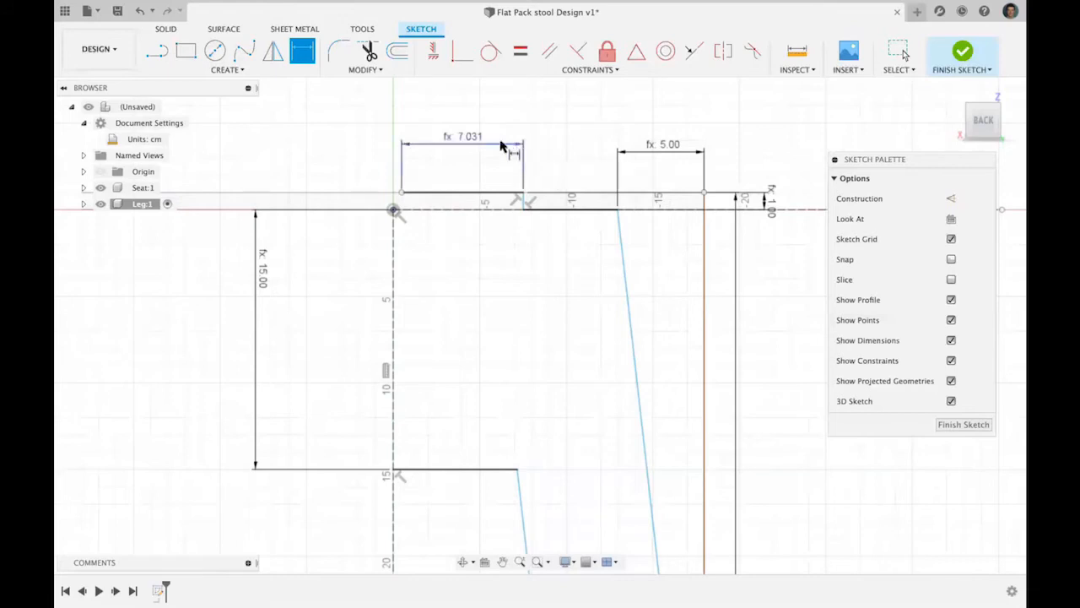
- Set the top horizontal line's length to Stool_Height / 6.5
{"action": "double_click", "coordinate": [475, 140]}
{"action": "left_click", "coordinate": [537, 144]}
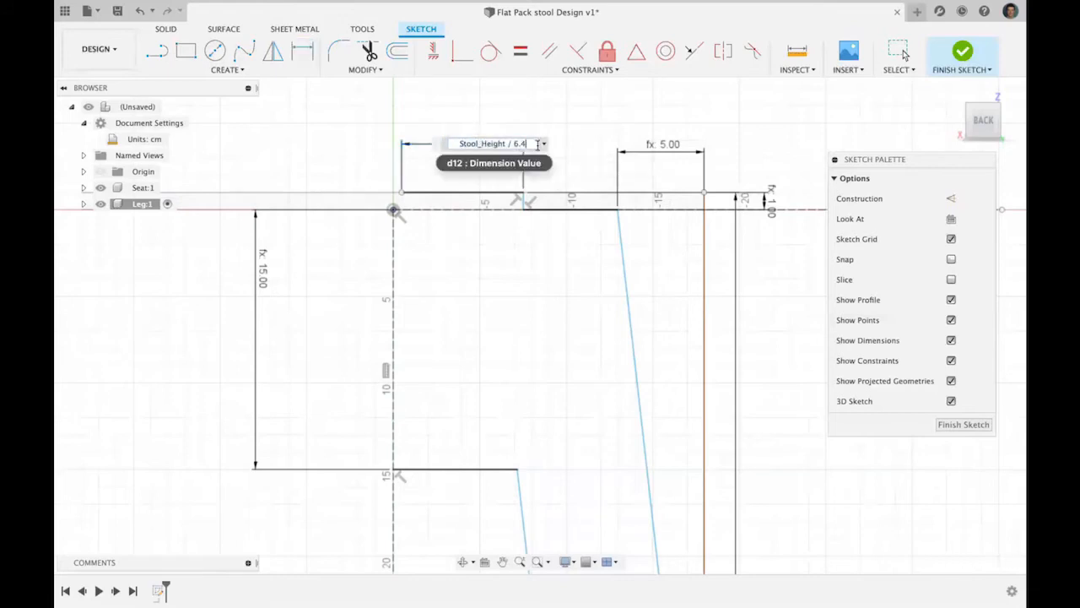
{"action": "key", "text": "Return"}
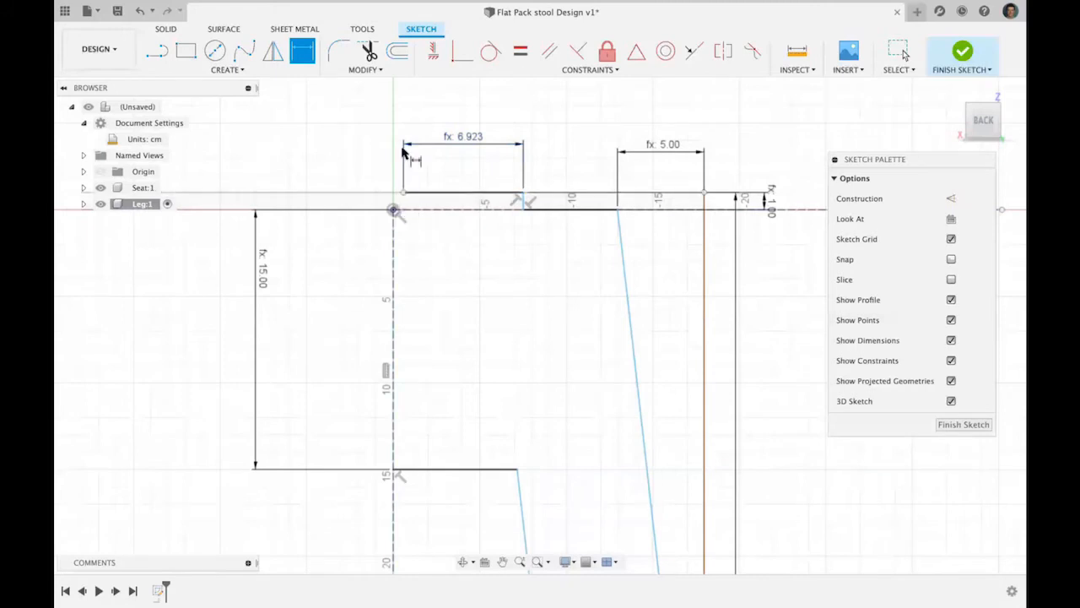
- Draw a vertical construction line about 5.7 cm long from the origin straight up past the top tab
{"action": "key", "text": "l"}
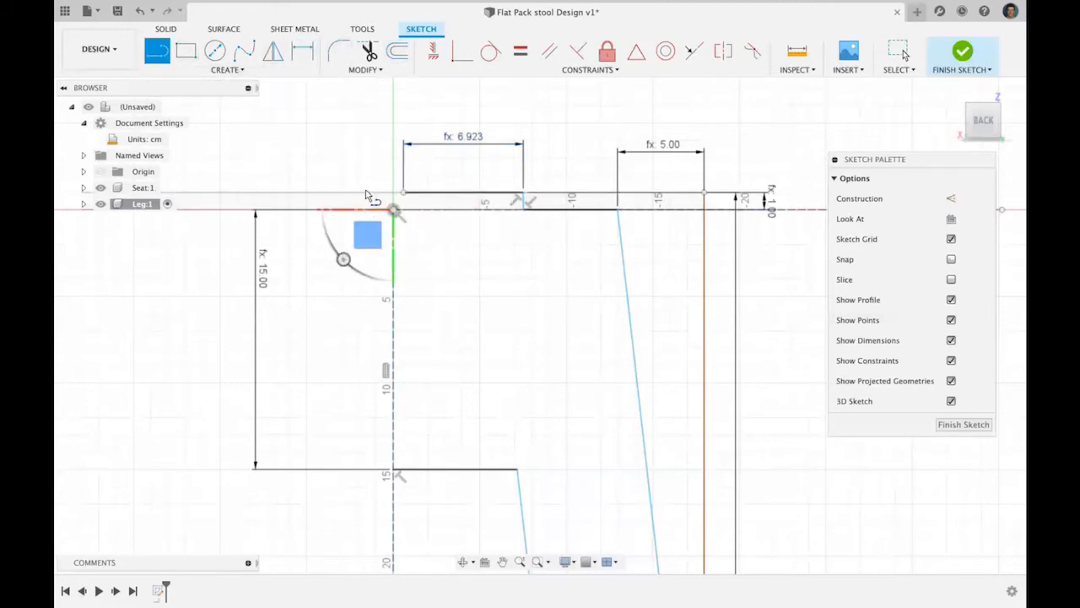
{"action": "left_click", "coordinate": [950, 199]}
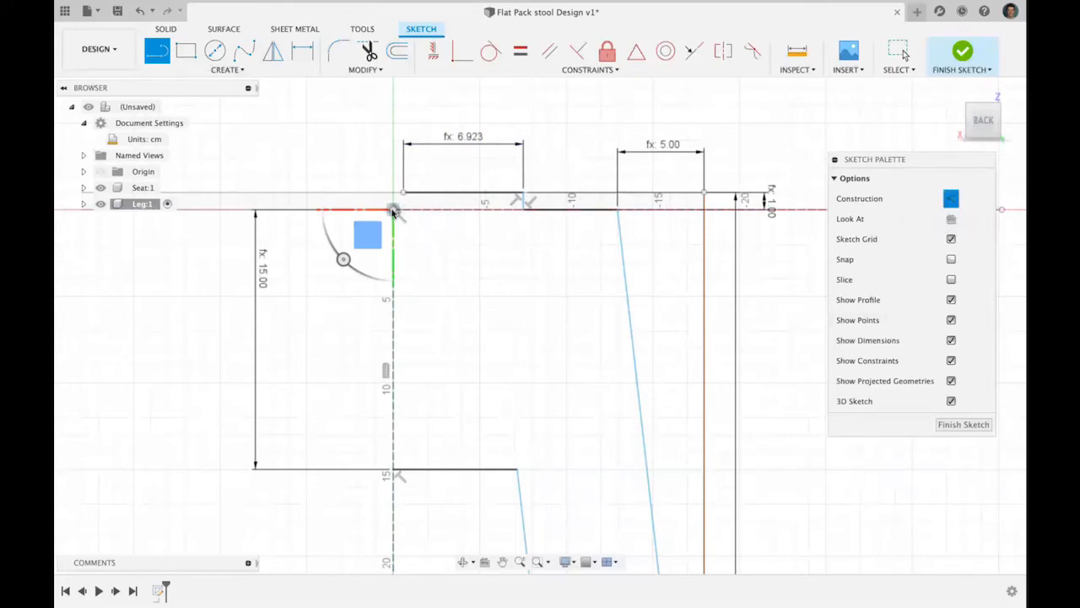
{"action": "left_click", "coordinate": [393, 210]}
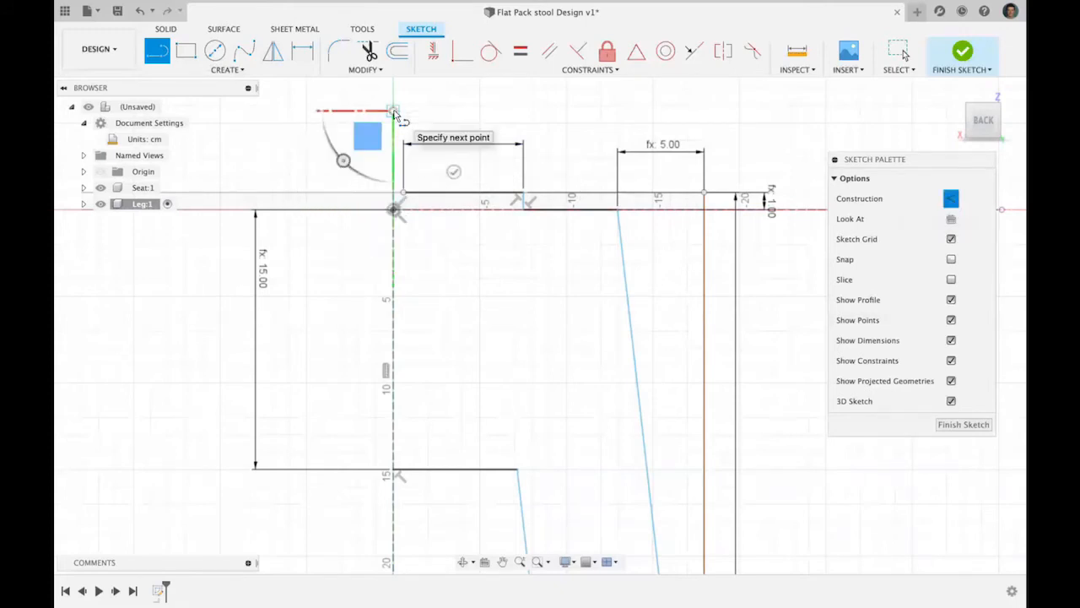
{"action": "left_click", "coordinate": [393, 111]}
{"action": "key", "text": "Escape"}
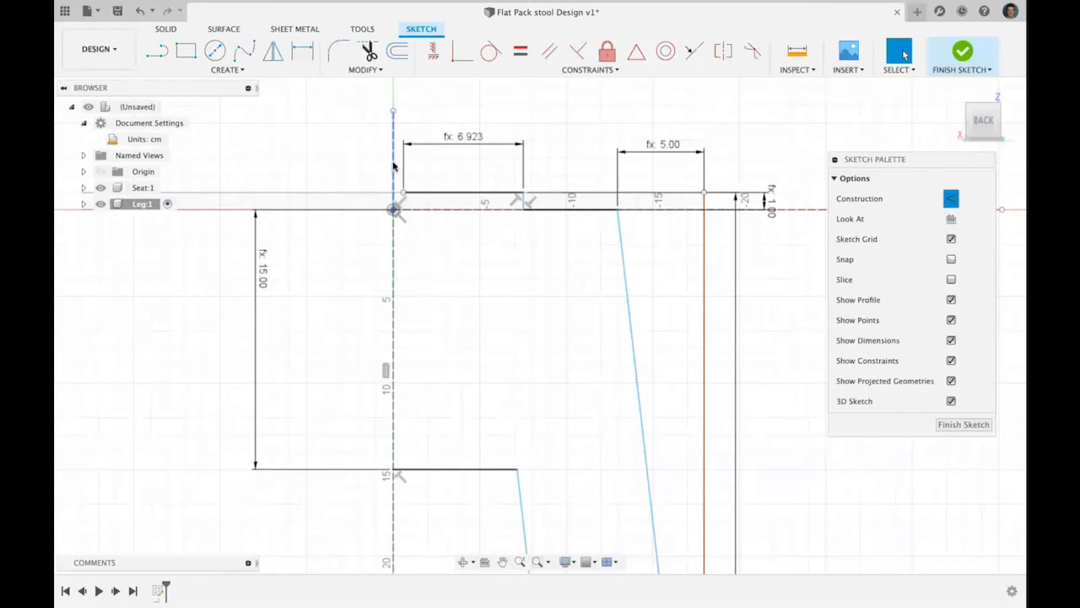
- Fix the new vertical construction line together with the vertical centre line below the origin
{"action": "left_click", "coordinate": [394, 166]}
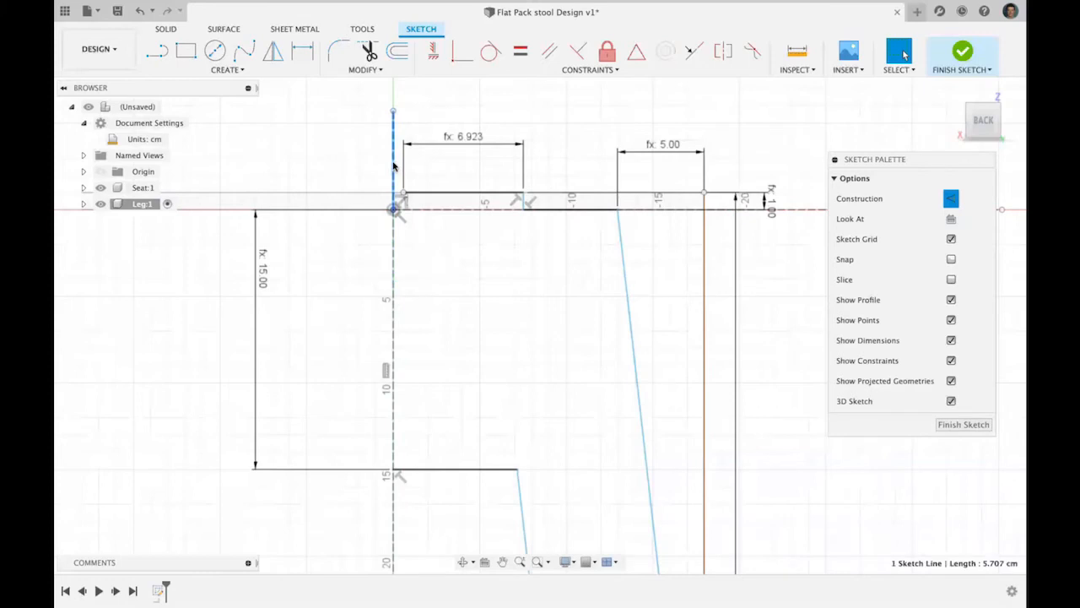
{"action": "left_click", "coordinate": [392, 238], "text": "shift"}
{"action": "right_click", "coordinate": [392, 238]}
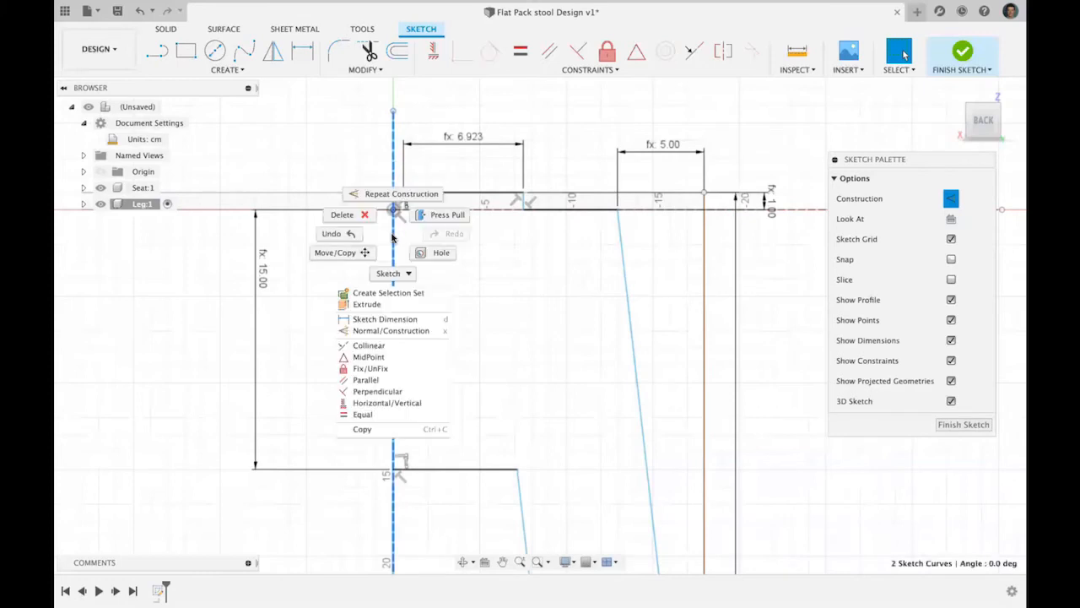
{"action": "left_click", "coordinate": [371, 368]}
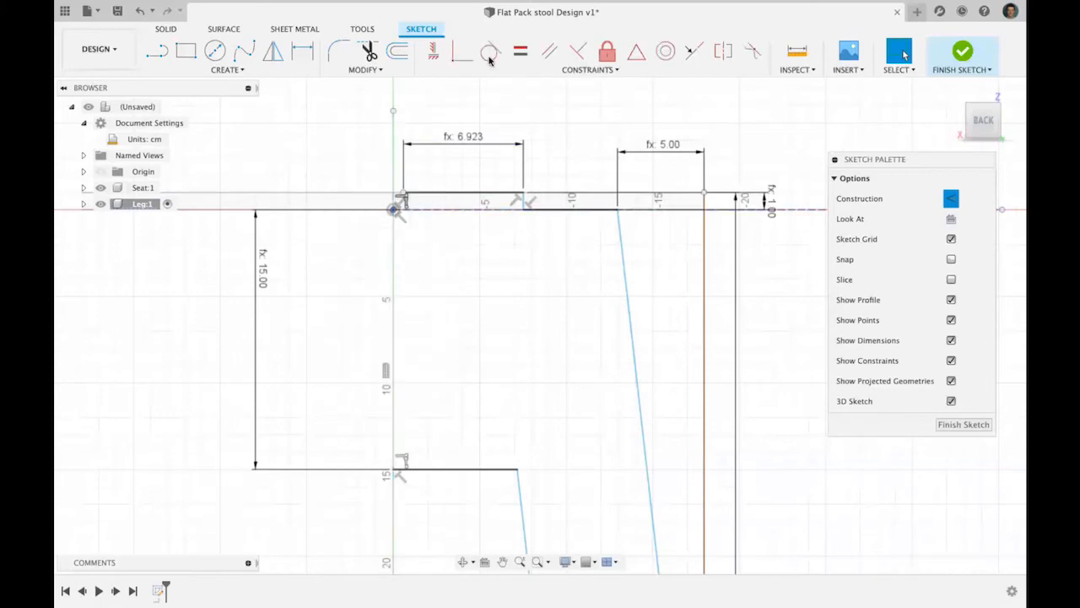
- Apply a Coincident constraint between the top tab line's inner endpoint and the vertical construction line above the origin
{"action": "left_click", "coordinate": [461, 54]}
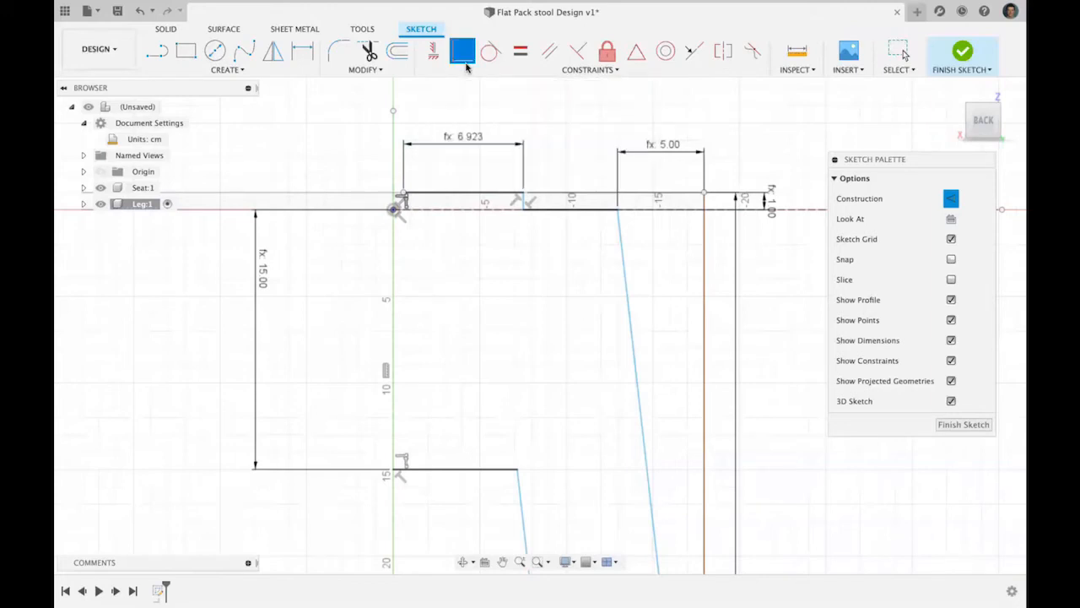
{"action": "left_click", "coordinate": [406, 194]}
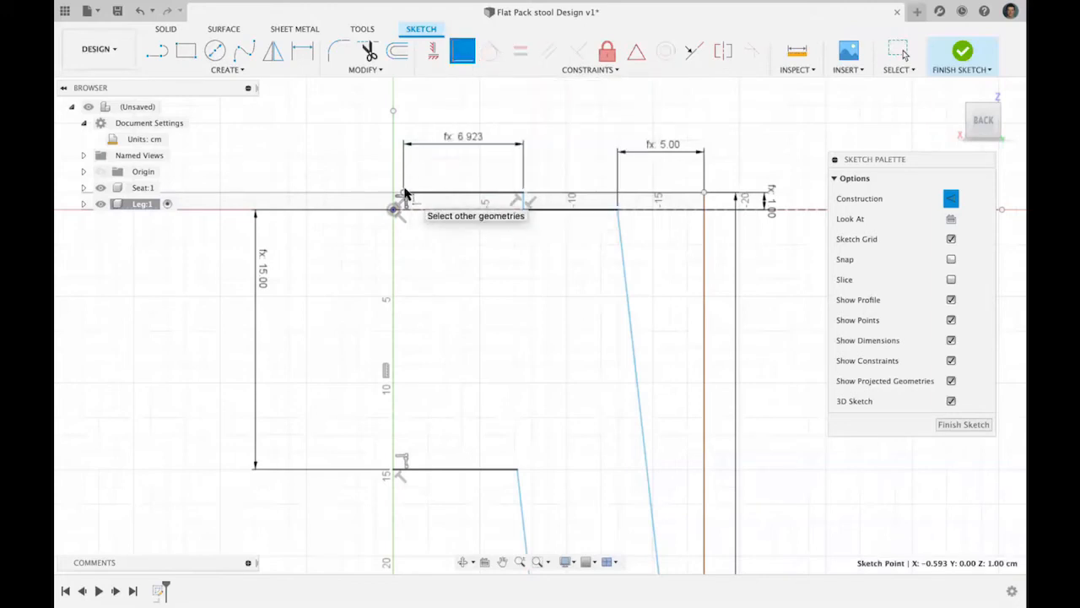
{"action": "left_click", "coordinate": [393, 186]}
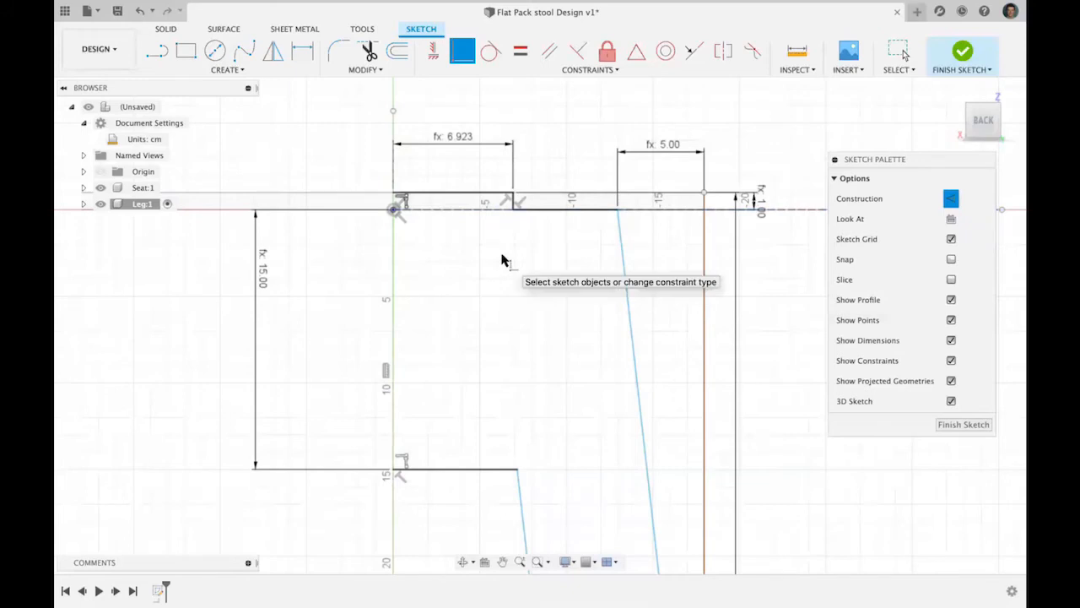
- Examine the whole leg sketch from the top tab down to the foot
{"action": "scroll", "coordinate": [502, 260], "scroll_direction": "down", "scroll_amount": 3}
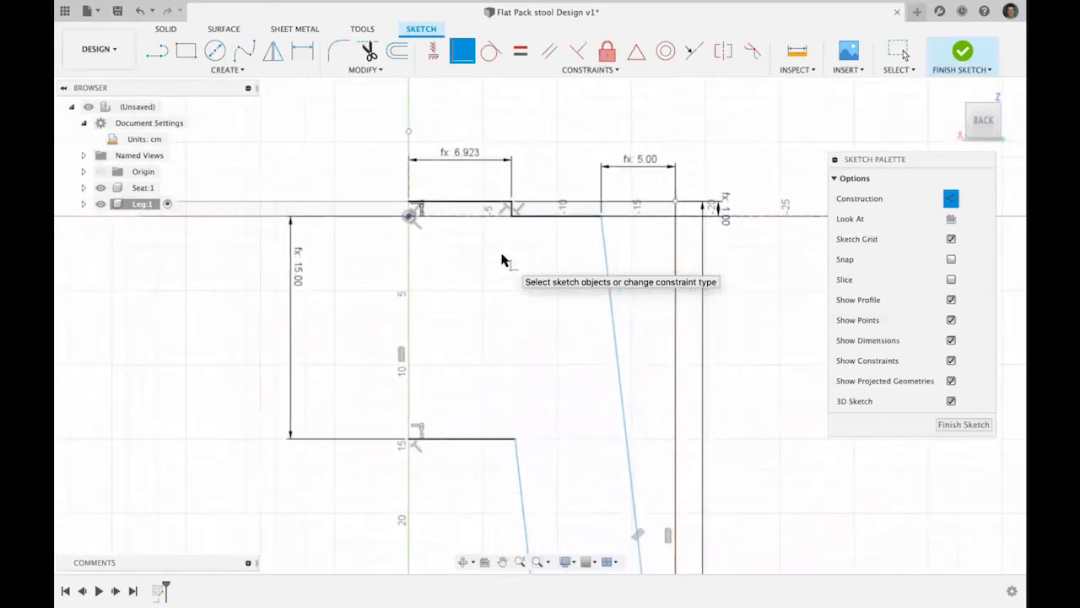
{"action": "scroll", "coordinate": [501, 260], "scroll_direction": "down", "scroll_amount": 5}
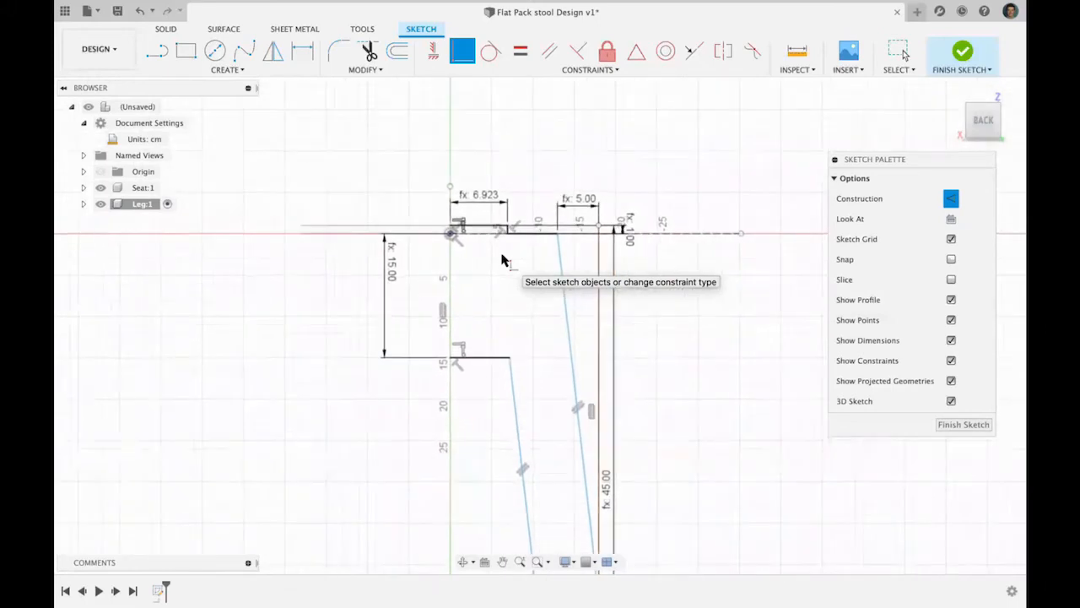
{"action": "scroll", "coordinate": [501, 259], "scroll_direction": "down", "scroll_amount": 4}
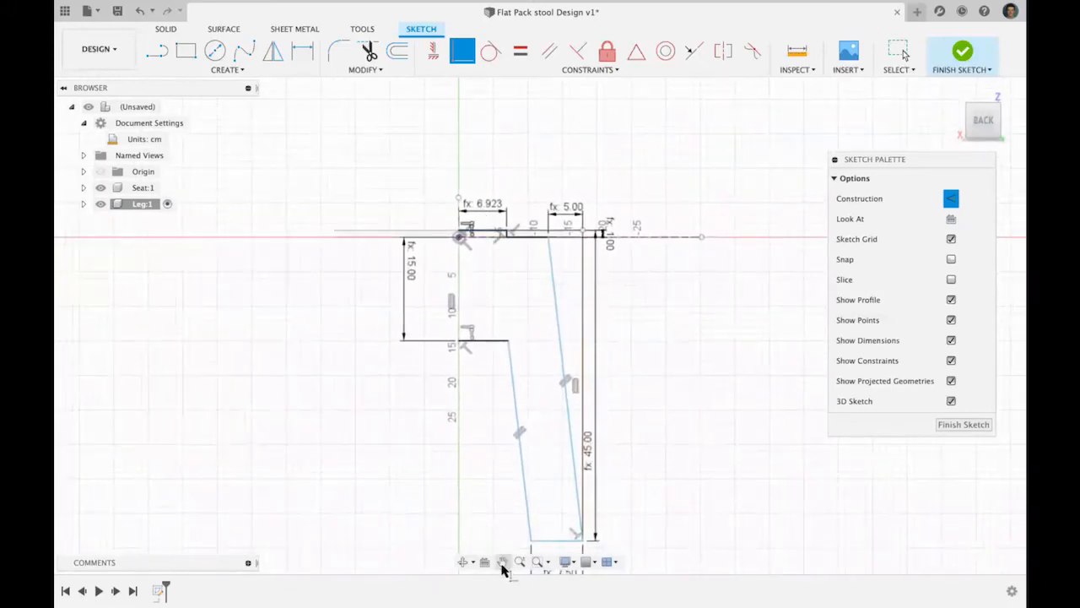
{"action": "left_click", "coordinate": [503, 562]}
{"action": "mouse_move", "coordinate": [496, 499]}
{"action": "left_mouse_down"}
{"action": "mouse_move", "coordinate": [441, 413]}
{"action": "mouse_move", "coordinate": [480, 448]}
{"action": "left_mouse_up"}
{"action": "scroll", "coordinate": [480, 449], "scroll_direction": "up", "scroll_amount": 2}
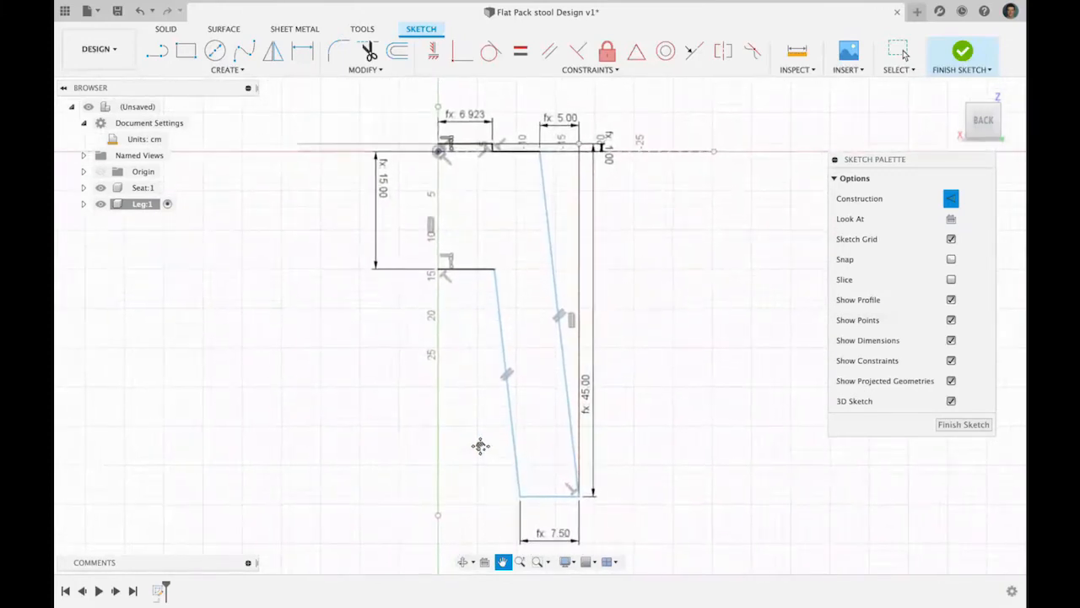
{"action": "left_click_drag", "start_coordinate": [485, 396], "coordinate": [485, 434]}
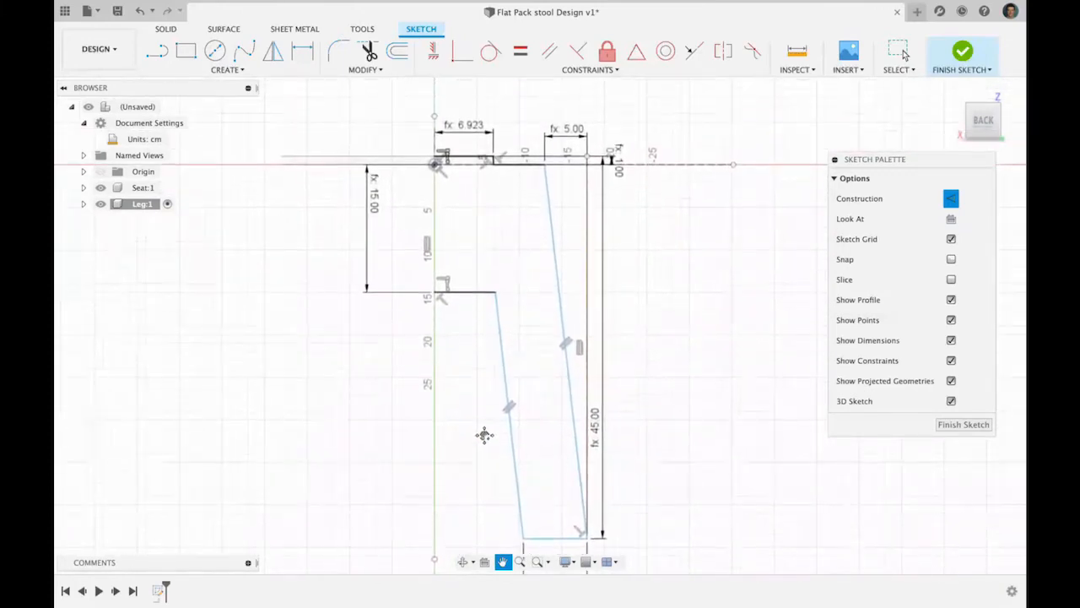
{"action": "scroll", "coordinate": [484, 435], "scroll_direction": "up", "scroll_amount": 1}
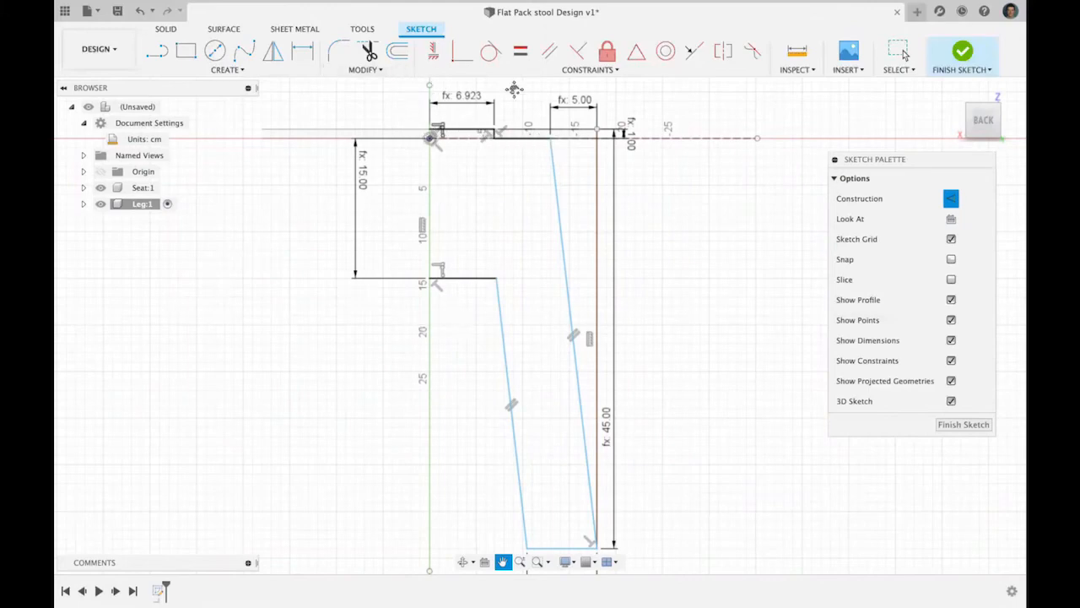
{"action": "left_click", "coordinate": [898, 52]}
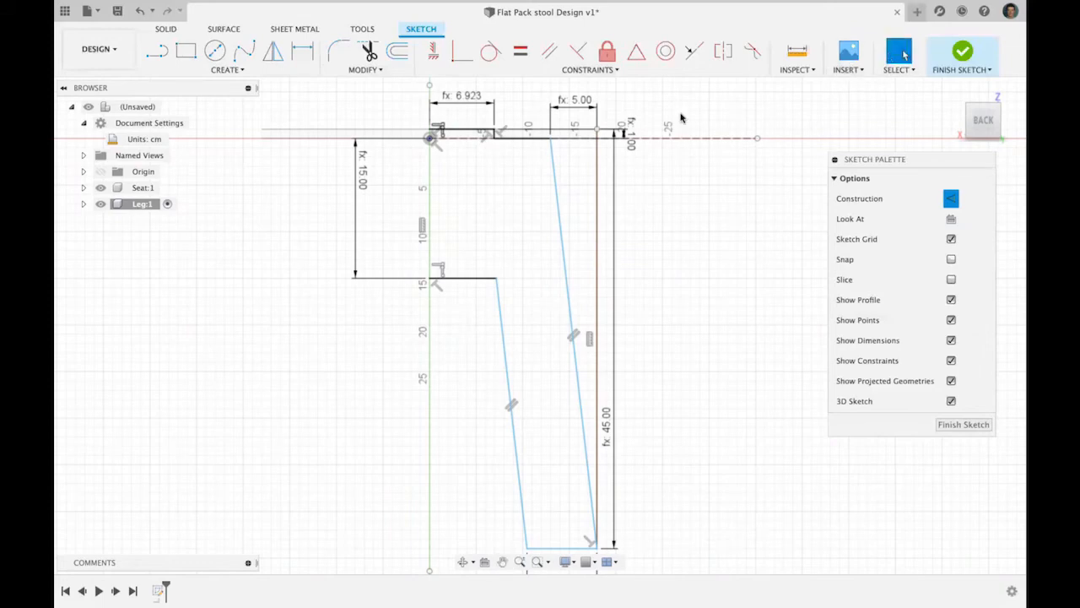
{"action": "left_click", "coordinate": [456, 129]}
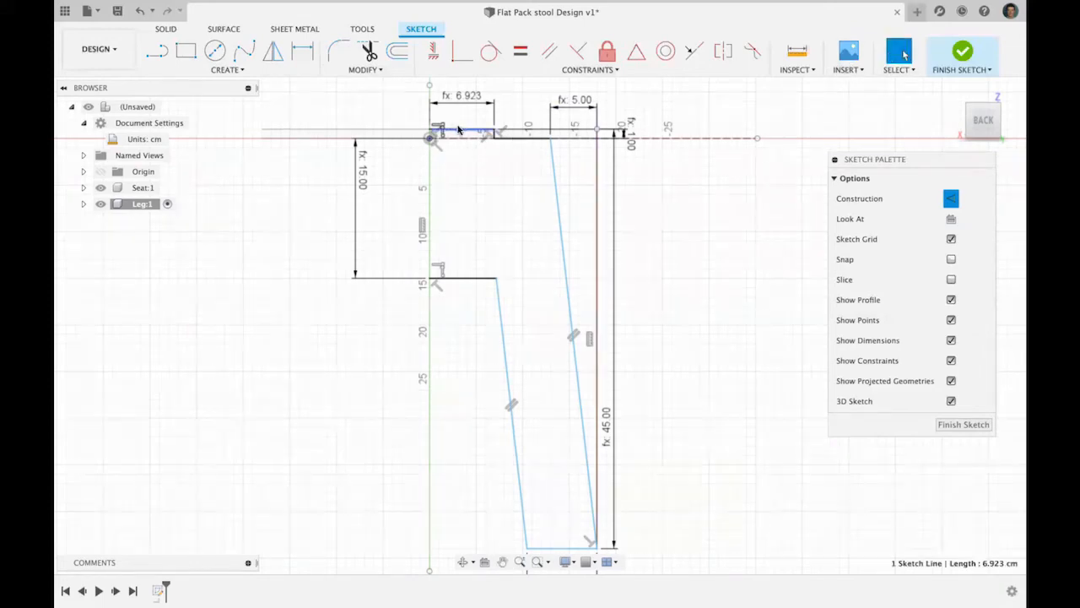
{"action": "left_click", "coordinate": [497, 136], "text": "shift"}
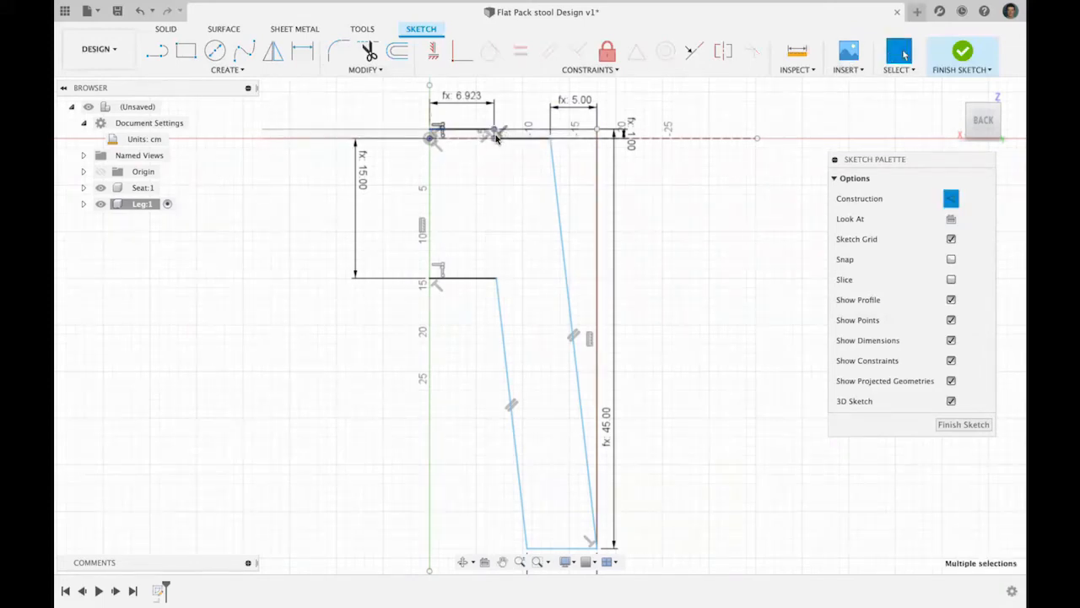
{"action": "left_click", "coordinate": [495, 137], "text": "shift"}
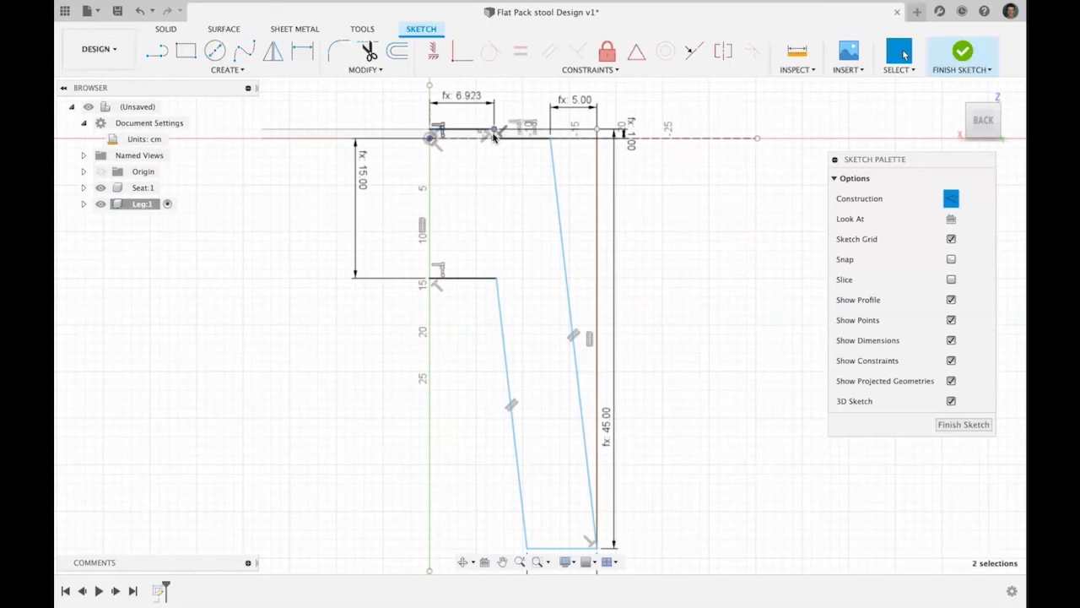
- Mirror the seven half-leg outline lines across the vertical centre line below the origin and finish the sketch
{"action": "scroll", "coordinate": [495, 138], "scroll_direction": "up", "scroll_amount": 5}
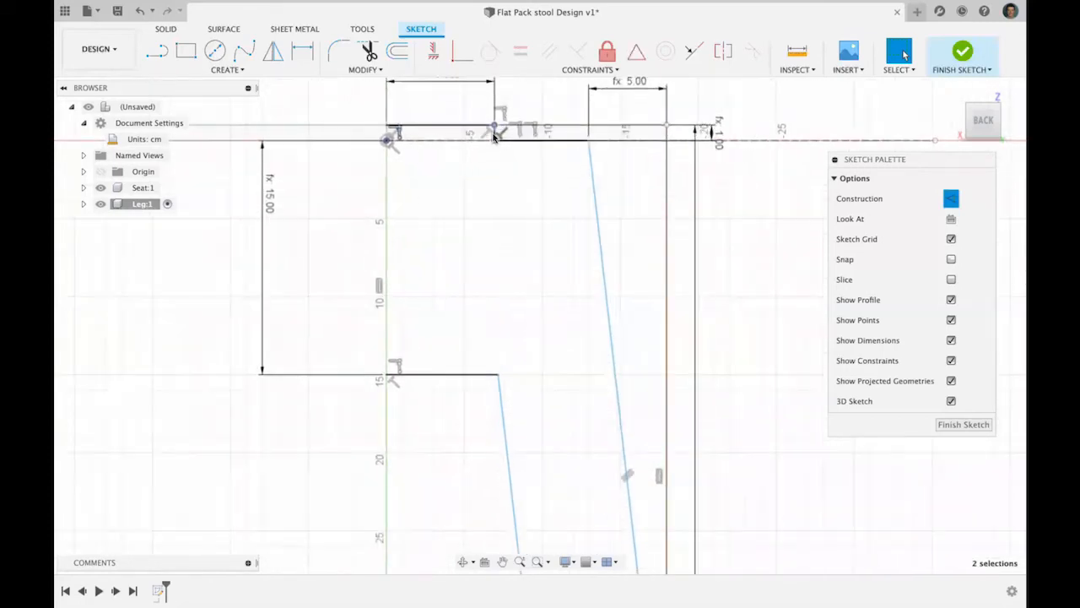
{"action": "left_click", "coordinate": [479, 124]}
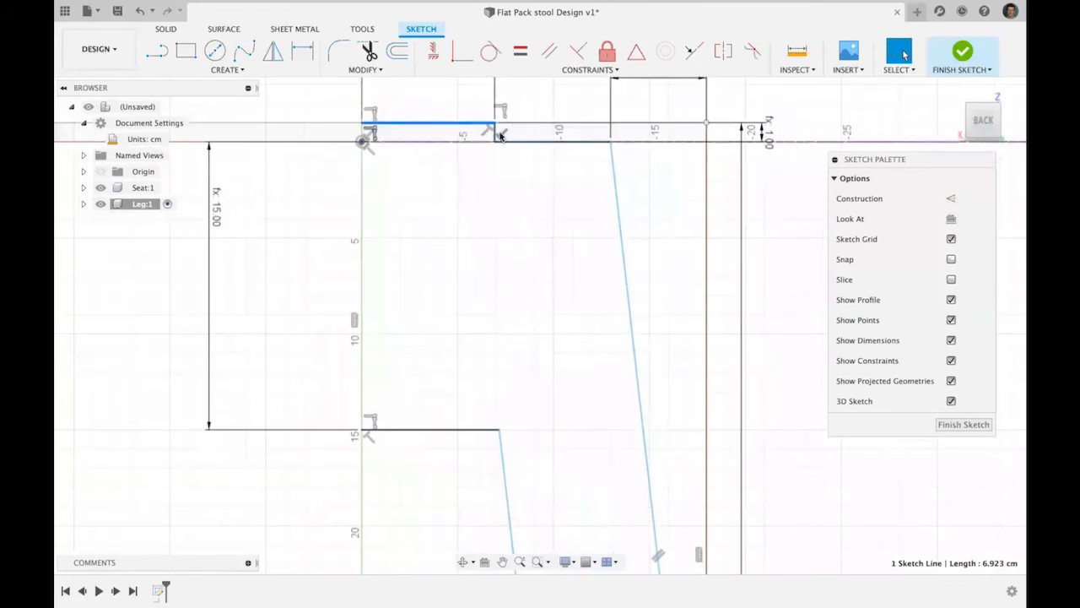
{"action": "left_click", "coordinate": [494, 133], "text": "shift"}
{"action": "left_click", "coordinate": [498, 139], "text": "shift"}
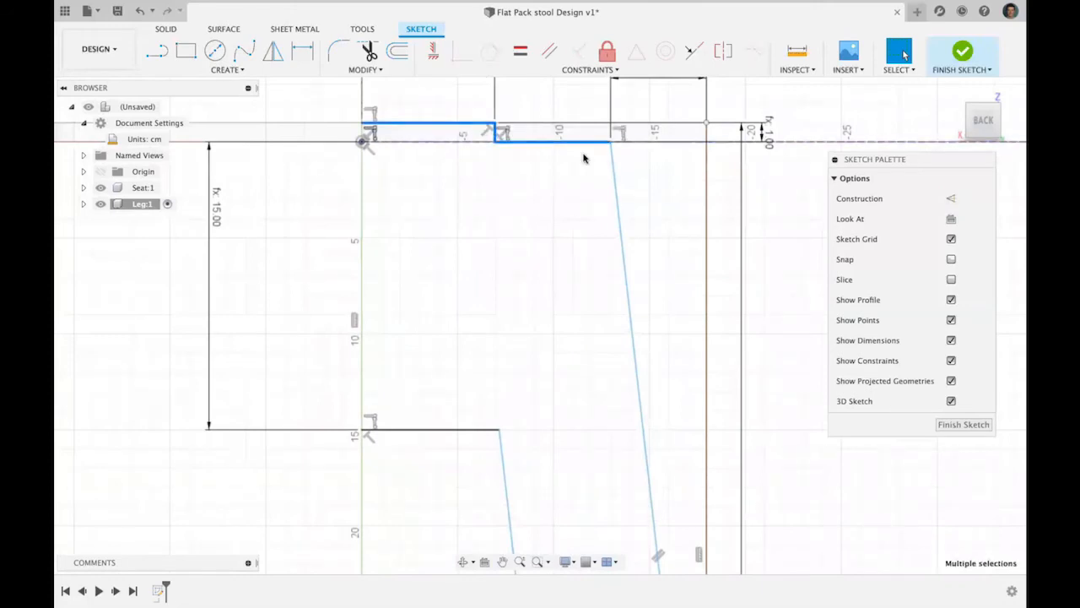
{"action": "left_click", "coordinate": [615, 181], "text": "shift"}
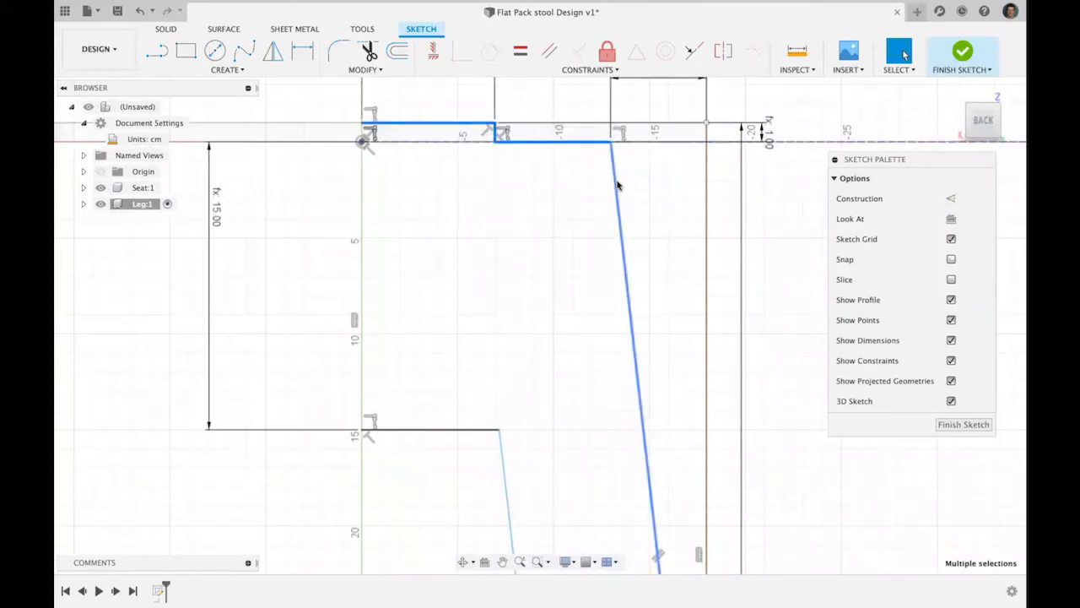
{"action": "left_click", "coordinate": [424, 428], "text": "shift"}
{"action": "left_click", "coordinate": [501, 447], "text": "shift"}
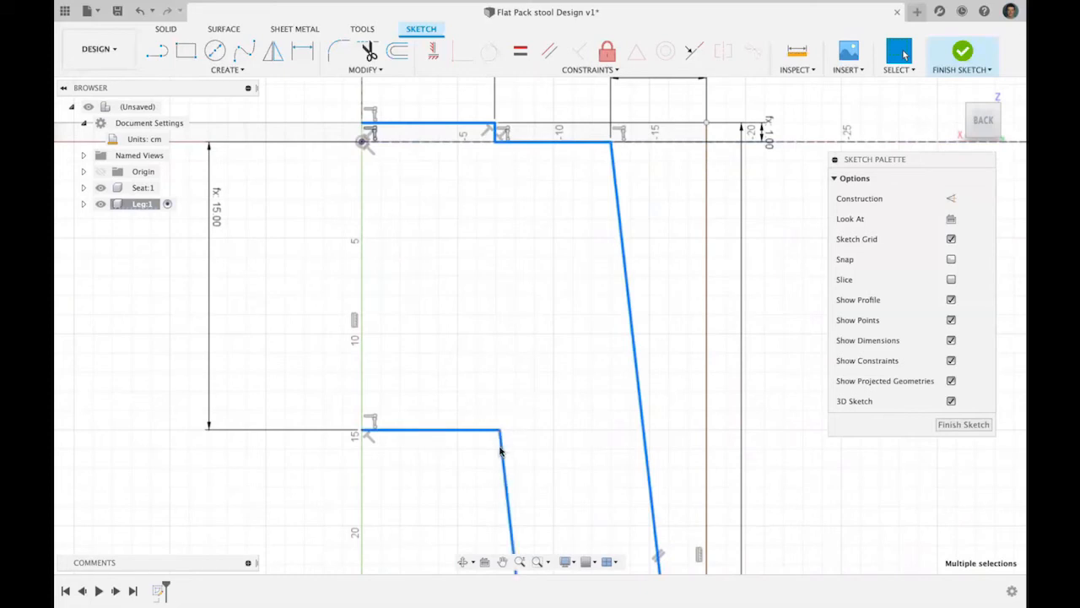
{"action": "scroll", "coordinate": [557, 432], "scroll_direction": "down", "scroll_amount": 8}
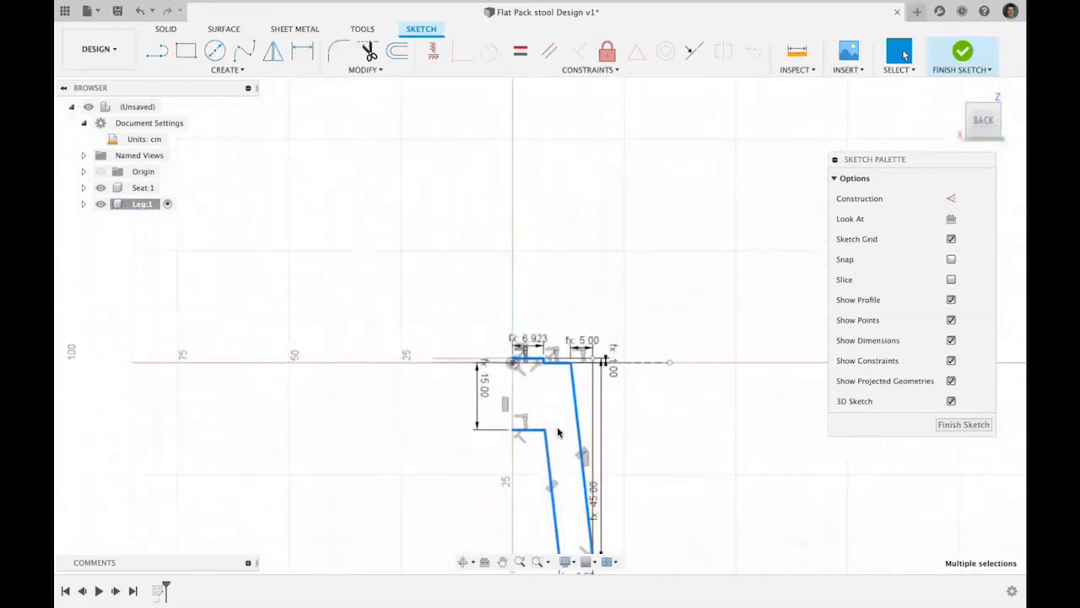
{"action": "scroll", "coordinate": [557, 432], "scroll_direction": "down", "scroll_amount": 3}
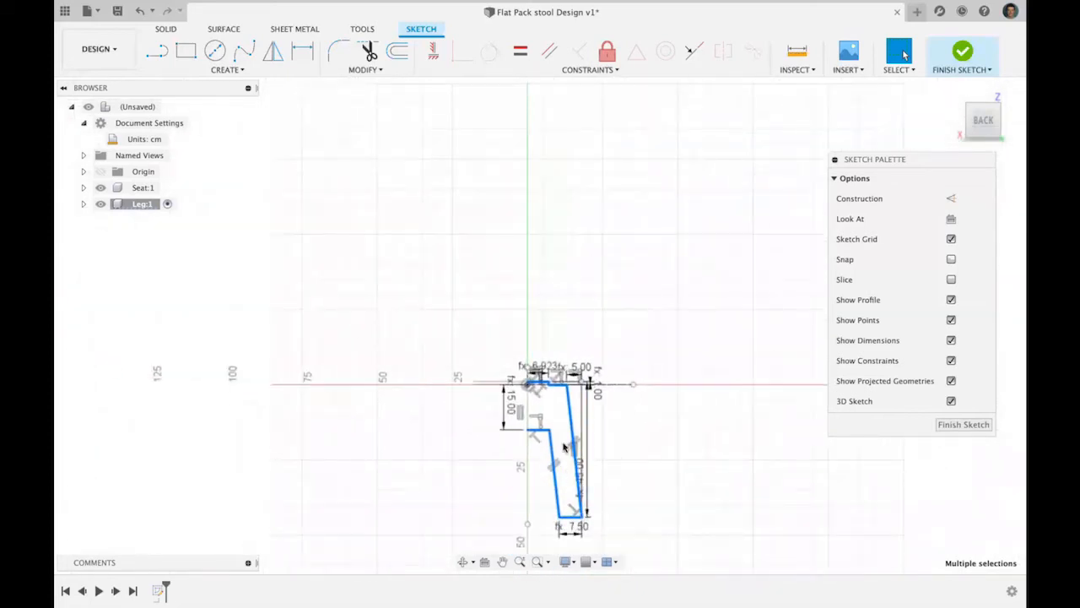
{"action": "left_click", "coordinate": [503, 561]}
{"action": "left_click_drag", "start_coordinate": [543, 458], "coordinate": [523, 402]}
{"action": "scroll", "coordinate": [523, 402], "scroll_direction": "up", "scroll_amount": 6}
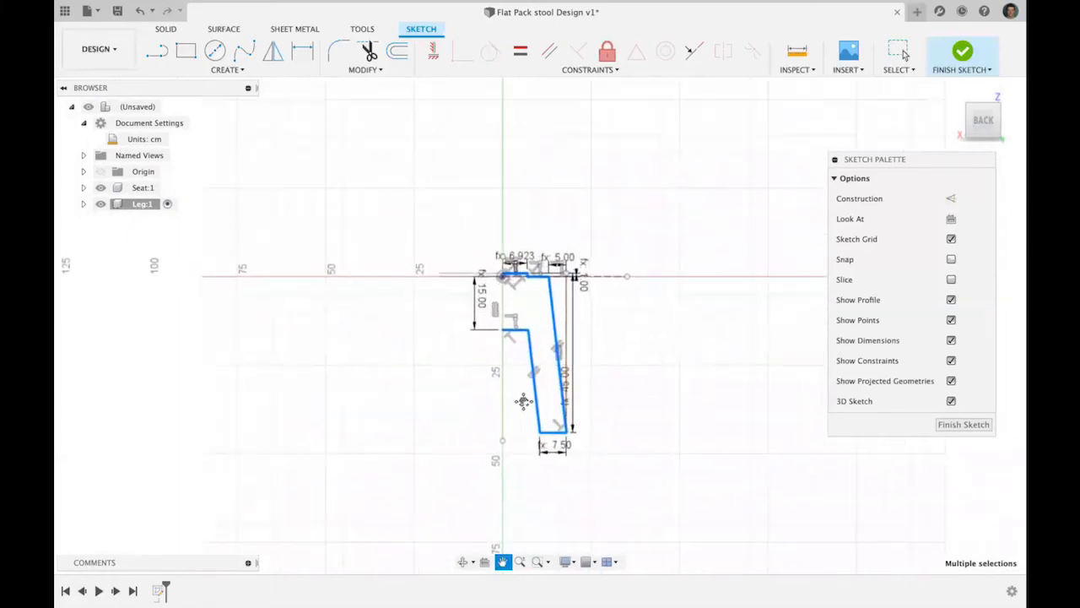
{"action": "scroll", "coordinate": [523, 402], "scroll_direction": "up", "scroll_amount": 3}
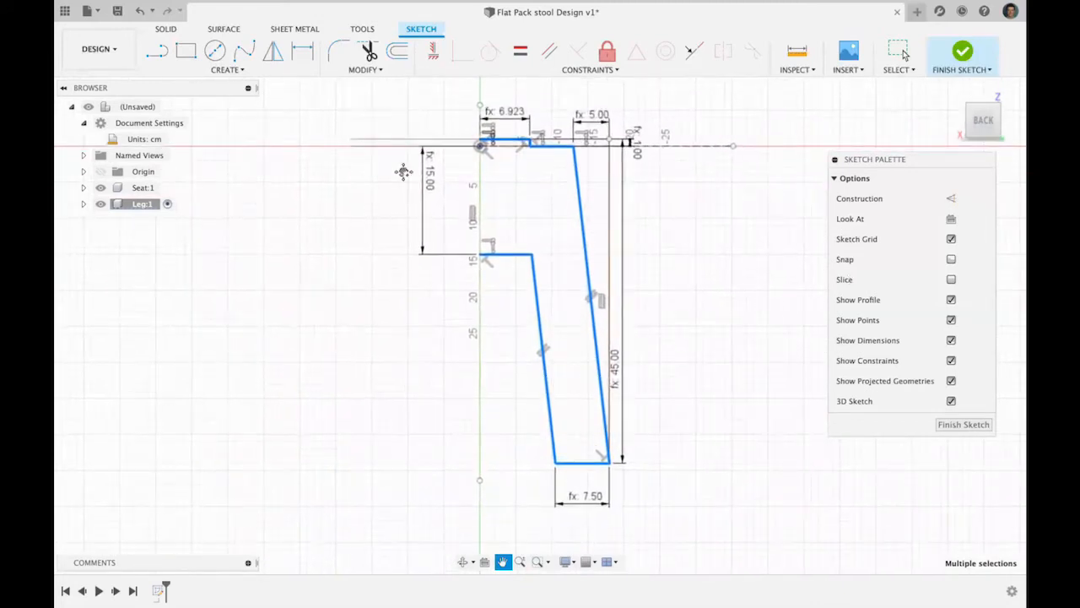
{"action": "left_click", "coordinate": [275, 54]}
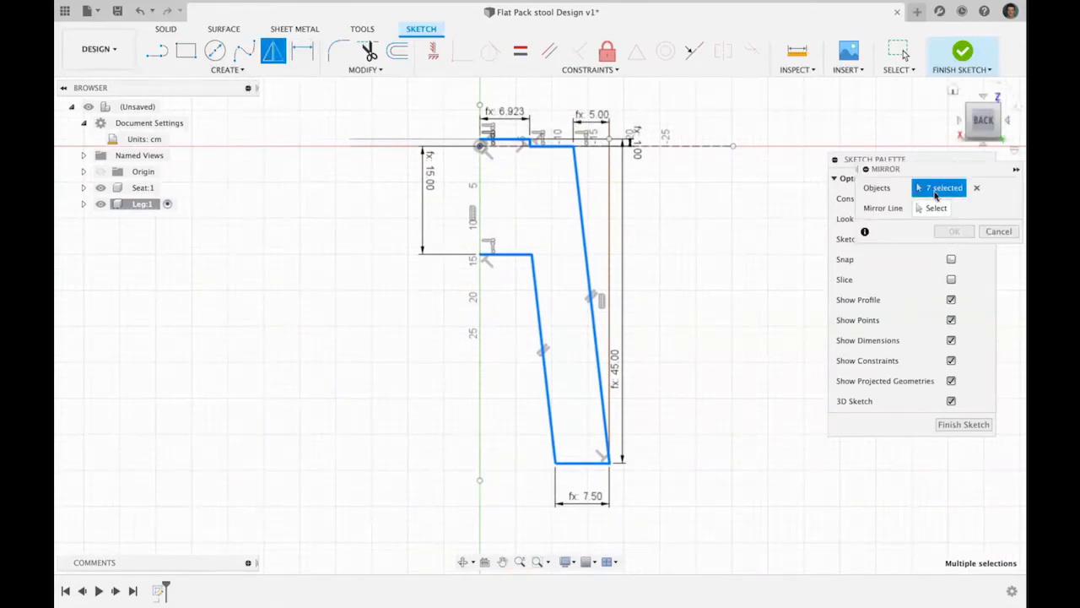
{"action": "left_click", "coordinate": [930, 208]}
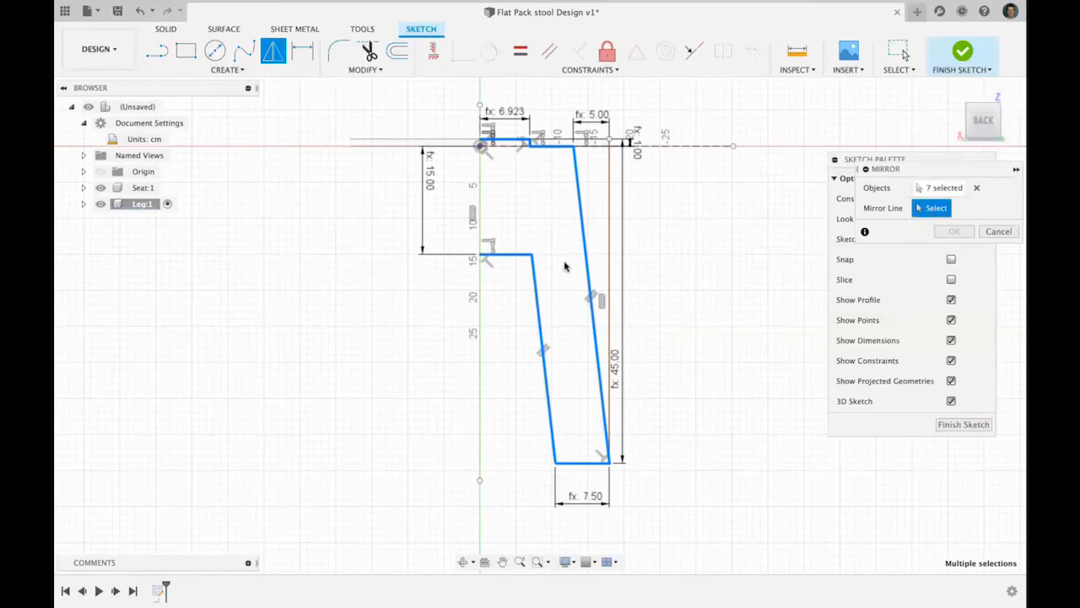
{"action": "left_click", "coordinate": [479, 296]}
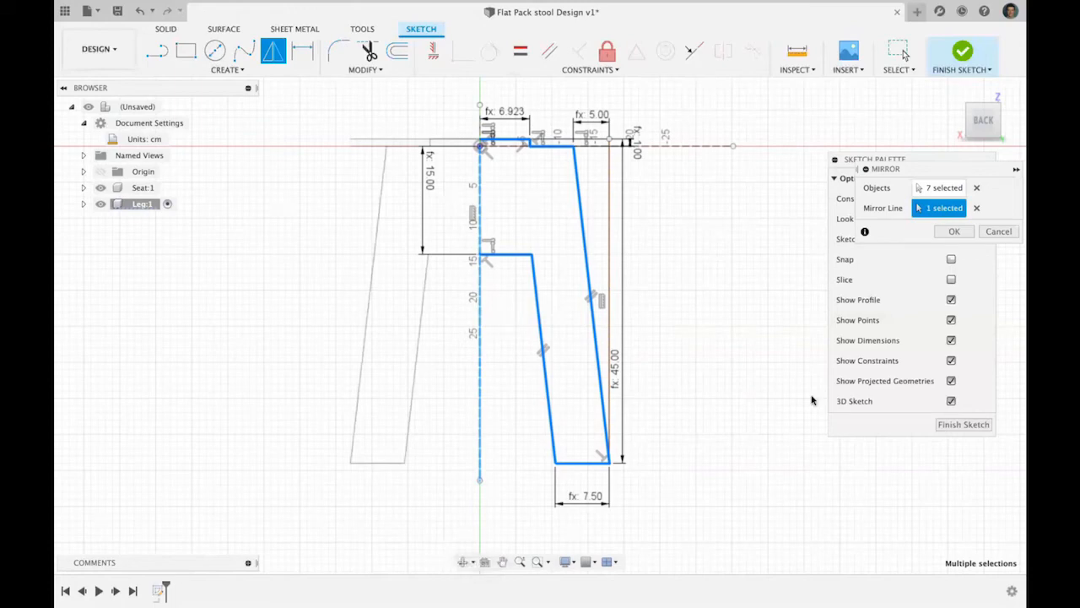
{"action": "left_click", "coordinate": [957, 230]}
{"action": "left_click", "coordinate": [956, 232]}
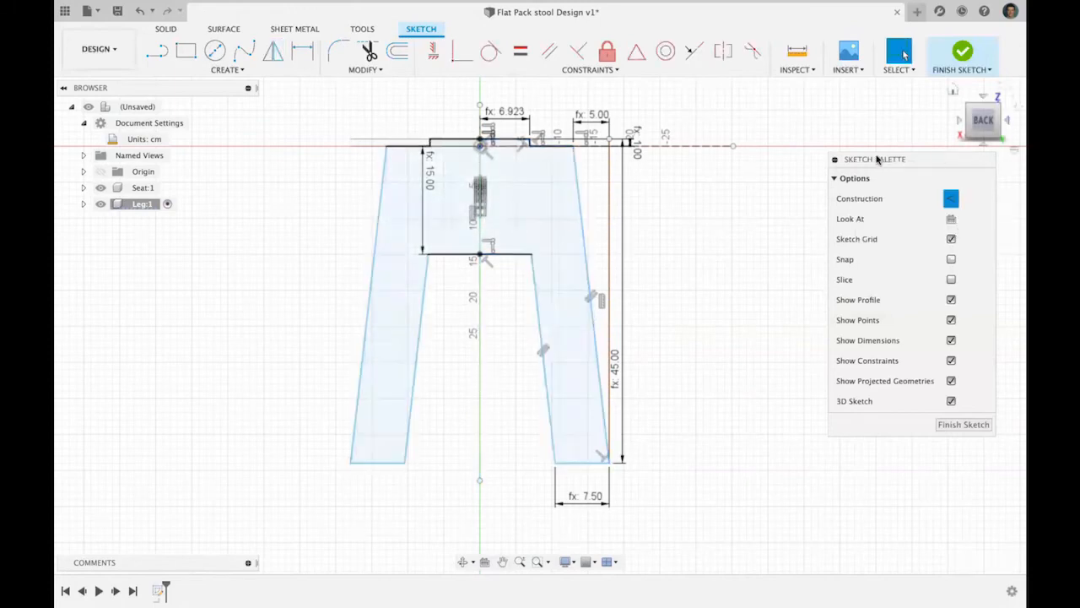
{"action": "left_click", "coordinate": [962, 426]}
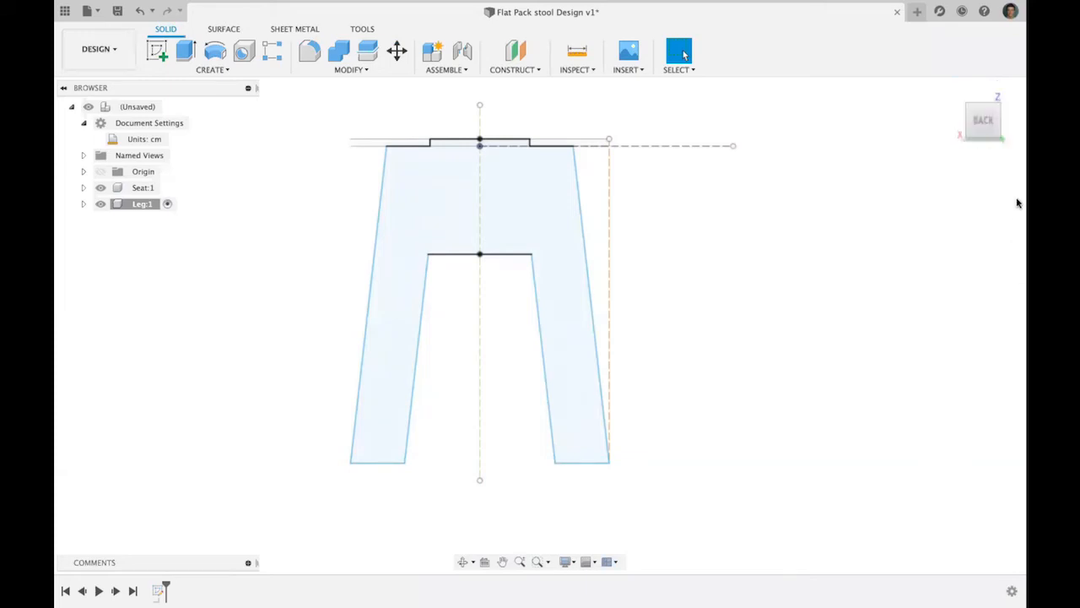
- Try extruding the full leg profile 1 cm to one side as a new body, and undo it
{"action": "left_click", "coordinate": [954, 93]}
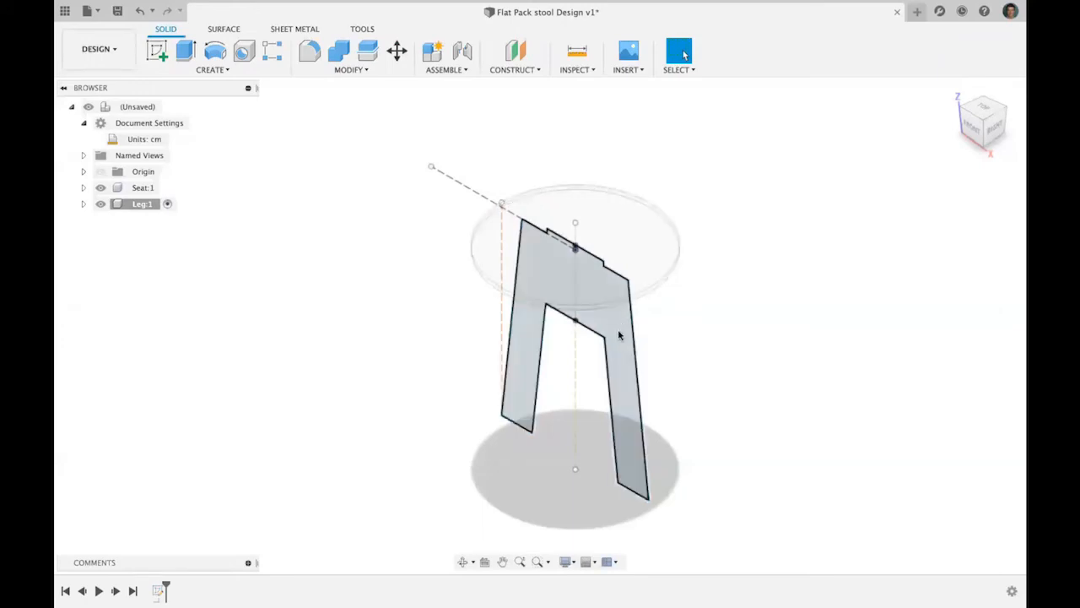
{"action": "left_click", "coordinate": [619, 334]}
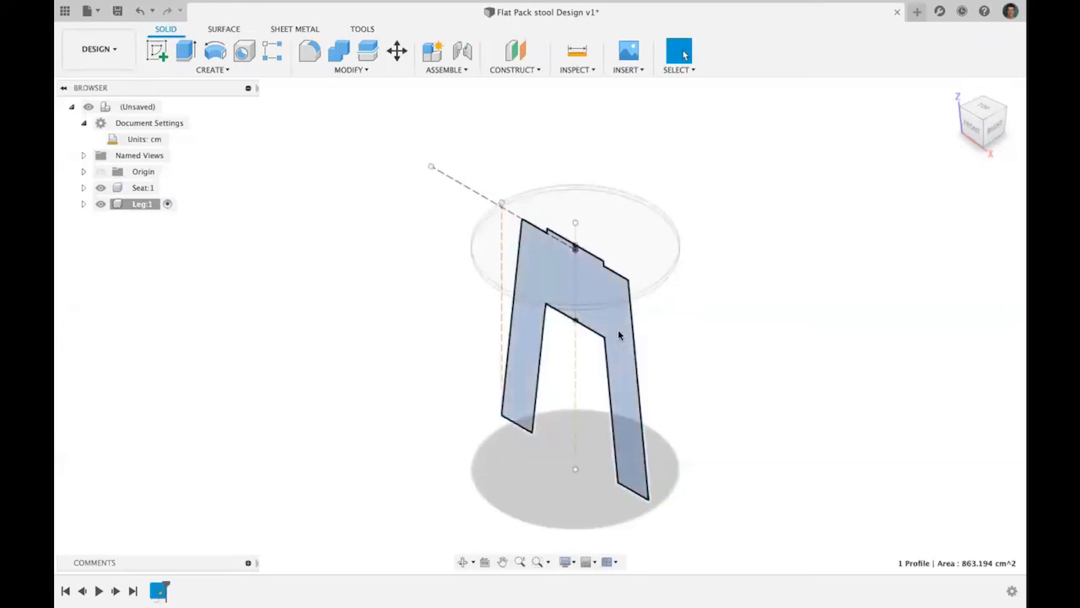
{"action": "left_click", "coordinate": [186, 52]}
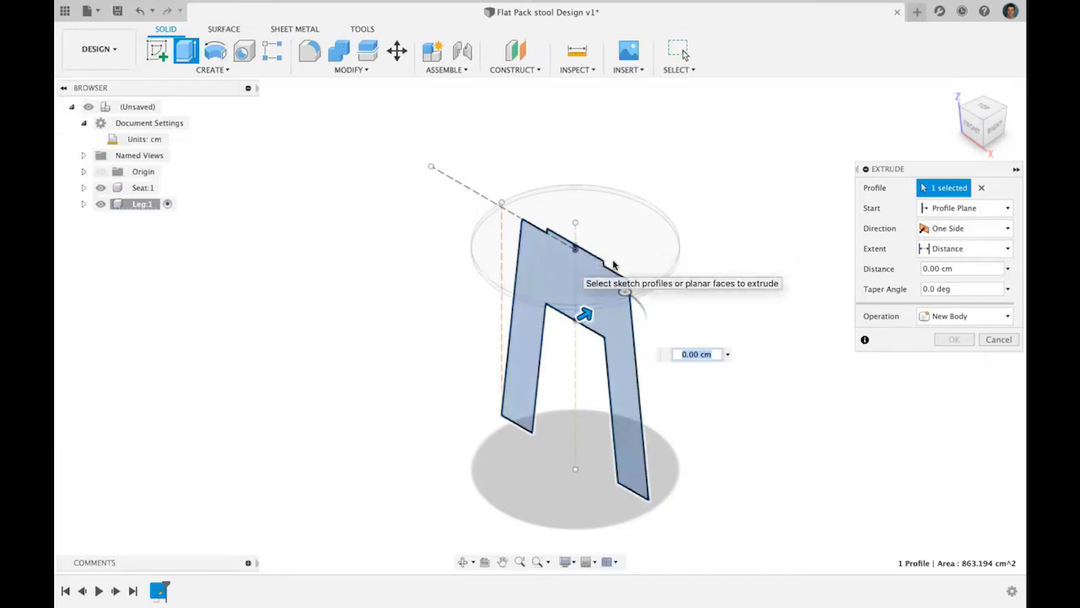
{"action": "double_click", "coordinate": [931, 267]}
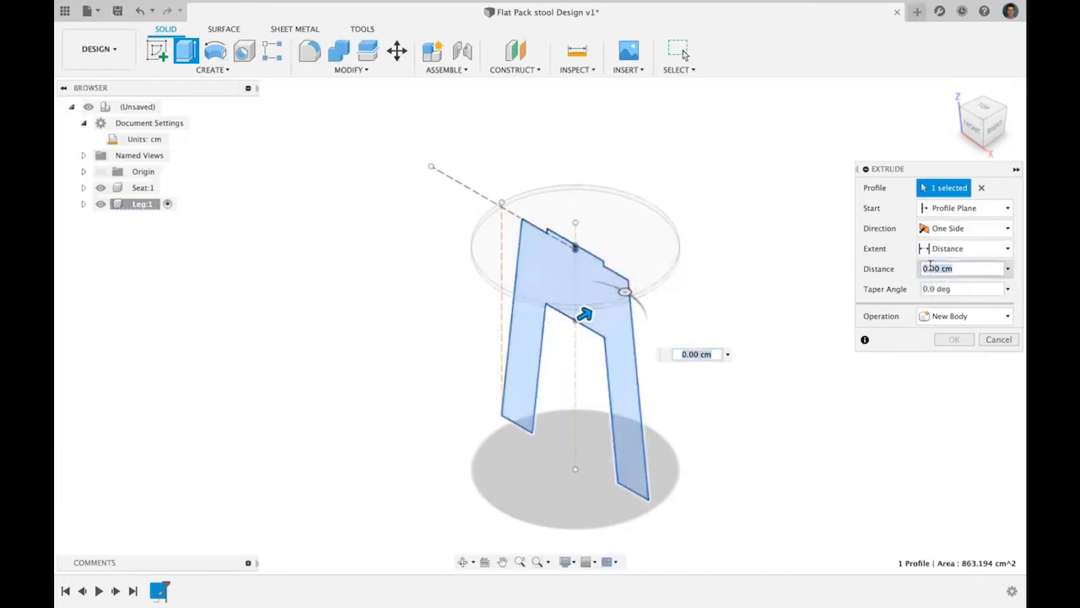
{"action": "type", "text": "1"}
{"action": "key", "text": "Return"}
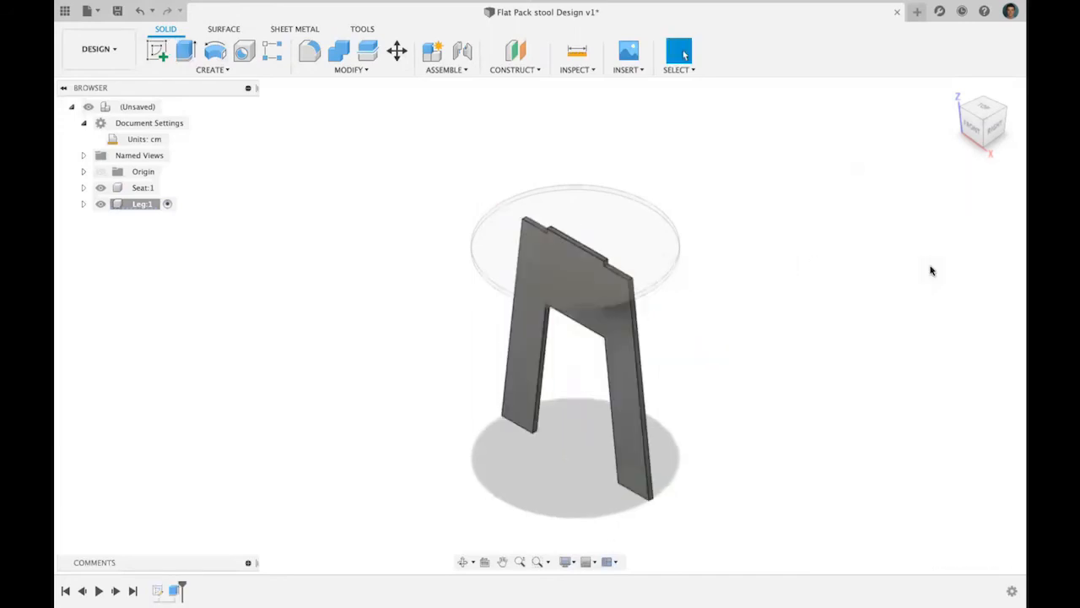
{"action": "key", "text": "ctrl+z"}
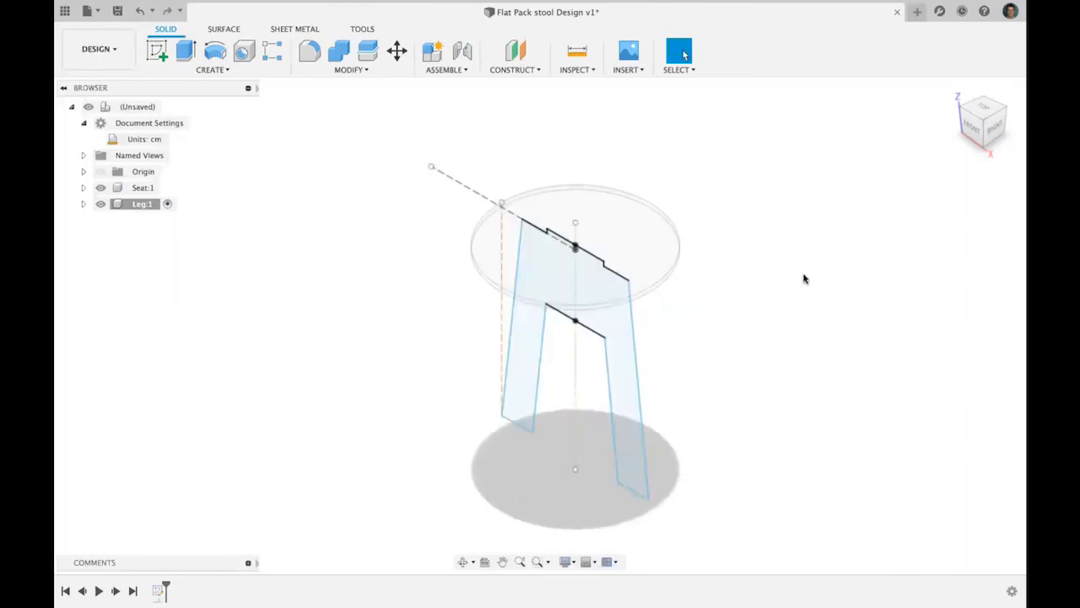
- Extrude the full leg profile symmetrically as a new body with a distance of Wood_Thickness/2
{"action": "left_click", "coordinate": [615, 329]}
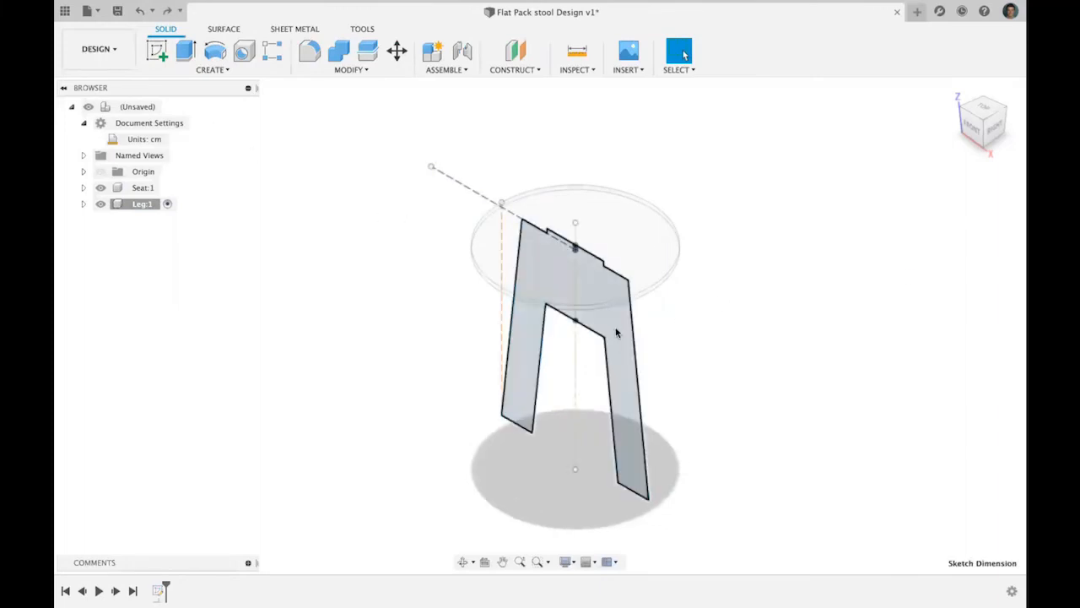
{"action": "left_click", "coordinate": [186, 51]}
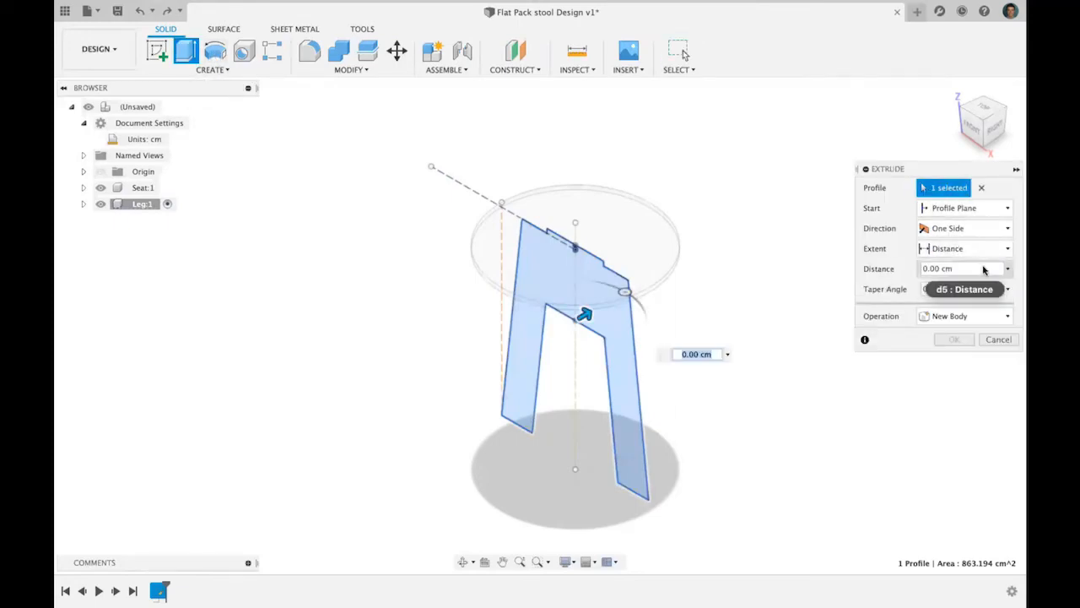
{"action": "type", "text": "1"}
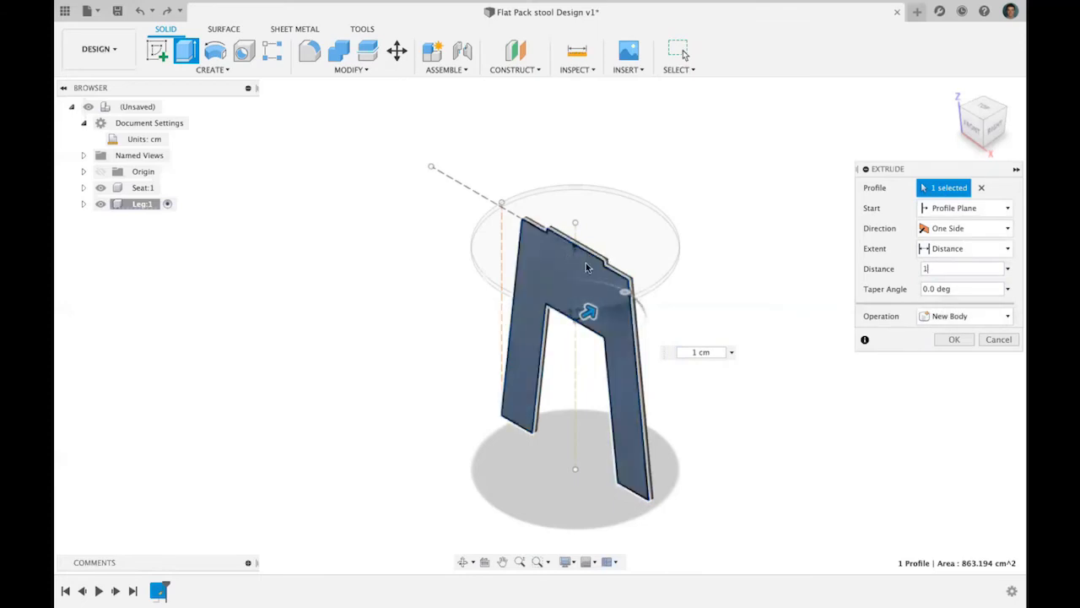
{"action": "left_click", "coordinate": [1006, 229]}
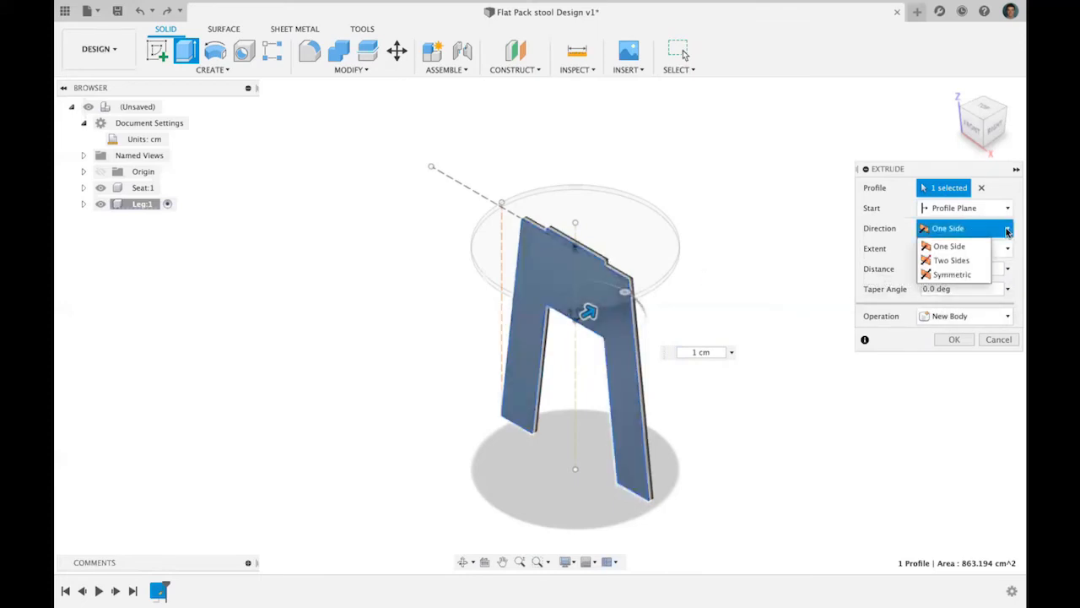
{"action": "left_click", "coordinate": [953, 276]}
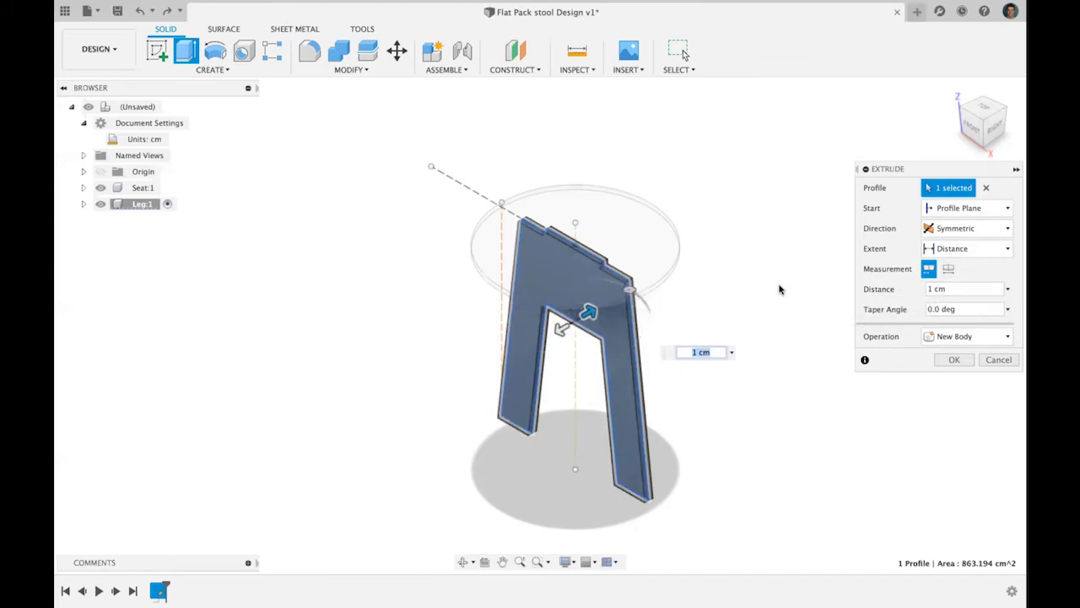
{"action": "left_click", "coordinate": [954, 289]}
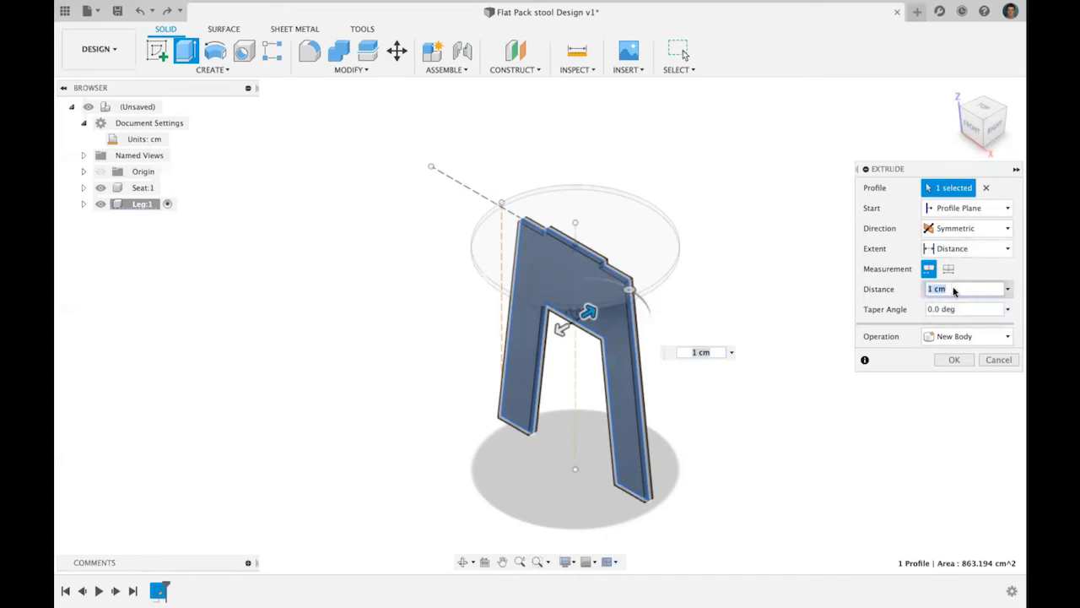
{"action": "type", "text": "w"}
{"action": "left_click", "coordinate": [946, 309]}
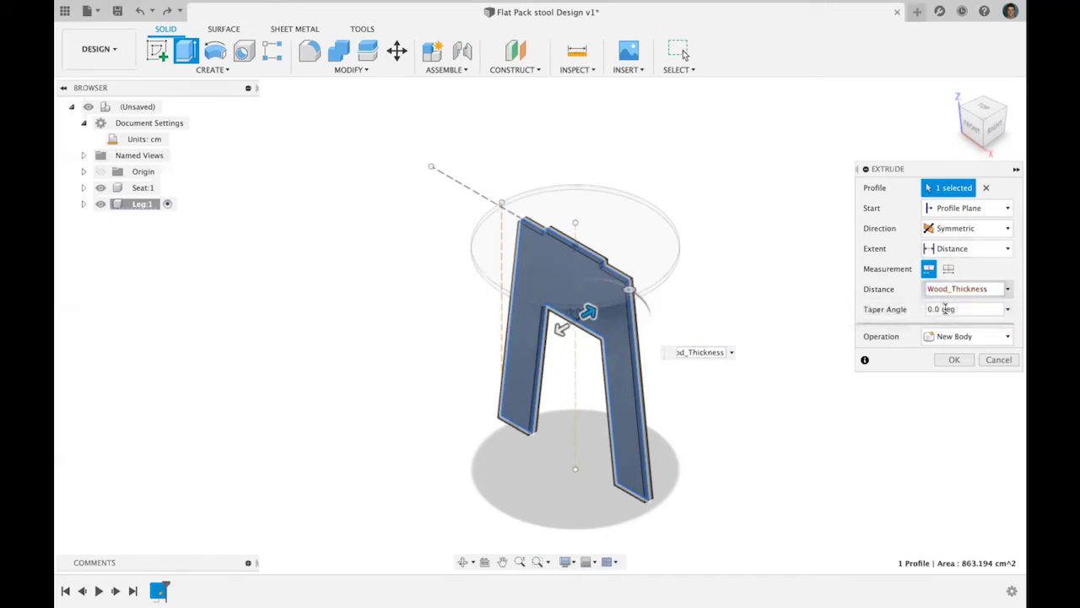
{"action": "key", "text": "Return"}
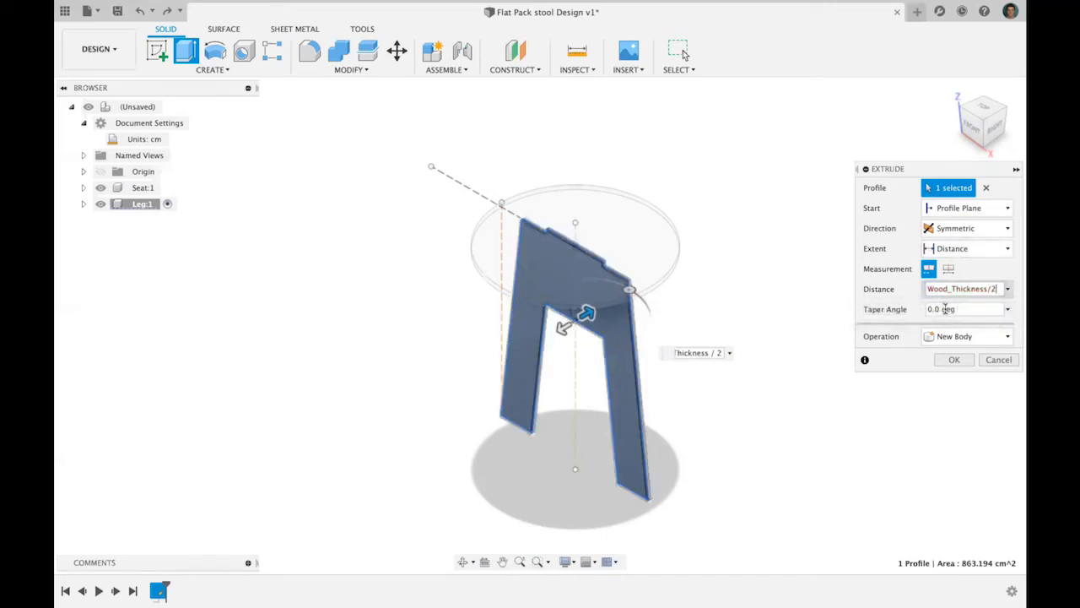
{"action": "key", "text": "Return"}
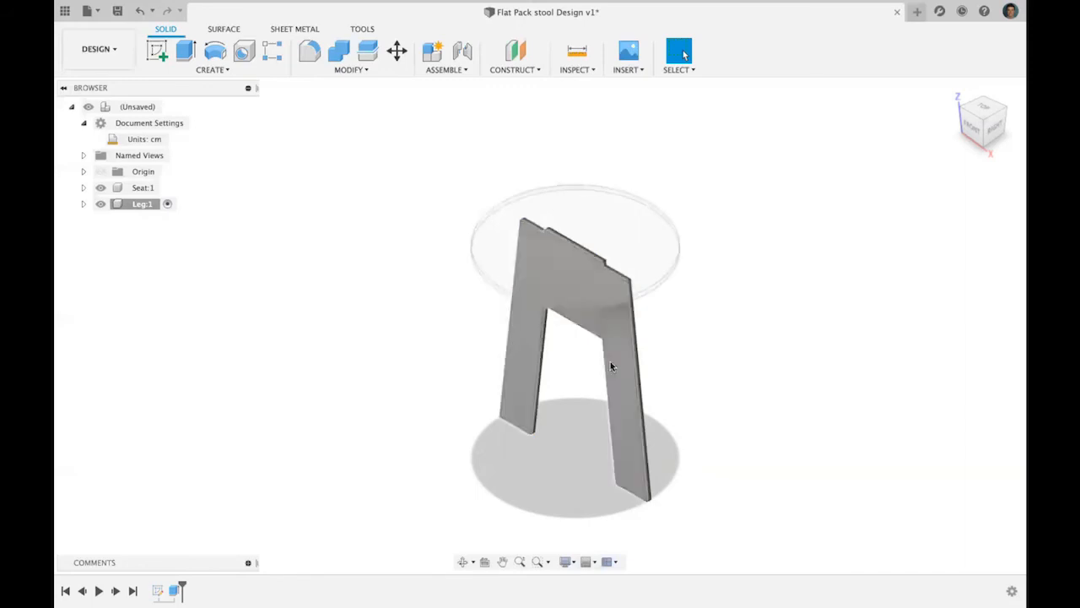
- Copy the Leg component and paste it as a new independent component into the activated top-level assembly
{"action": "right_click", "coordinate": [141, 205]}
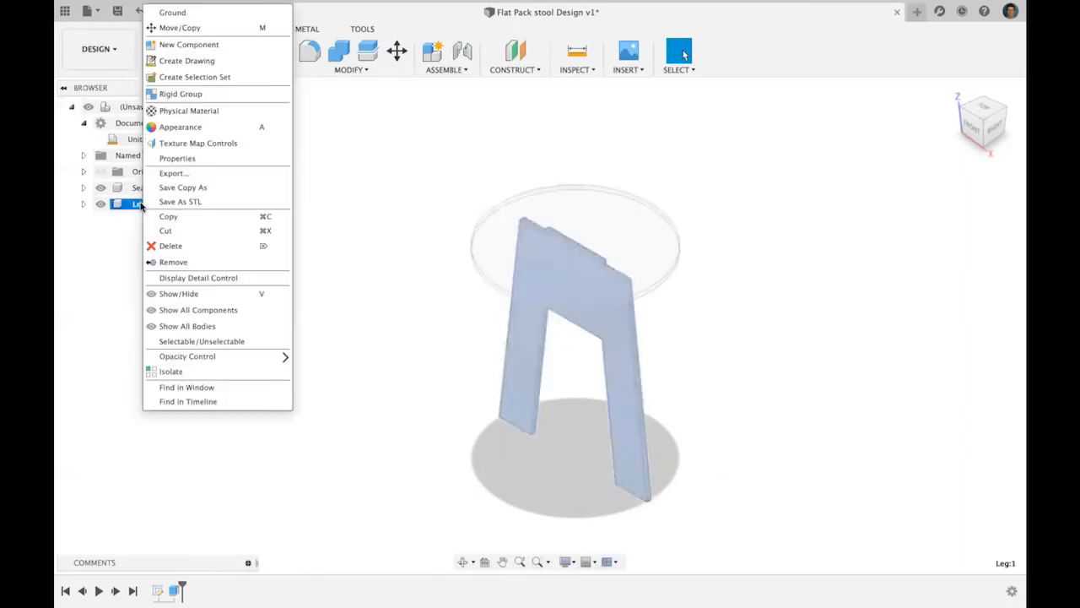
{"action": "left_click", "coordinate": [168, 216]}
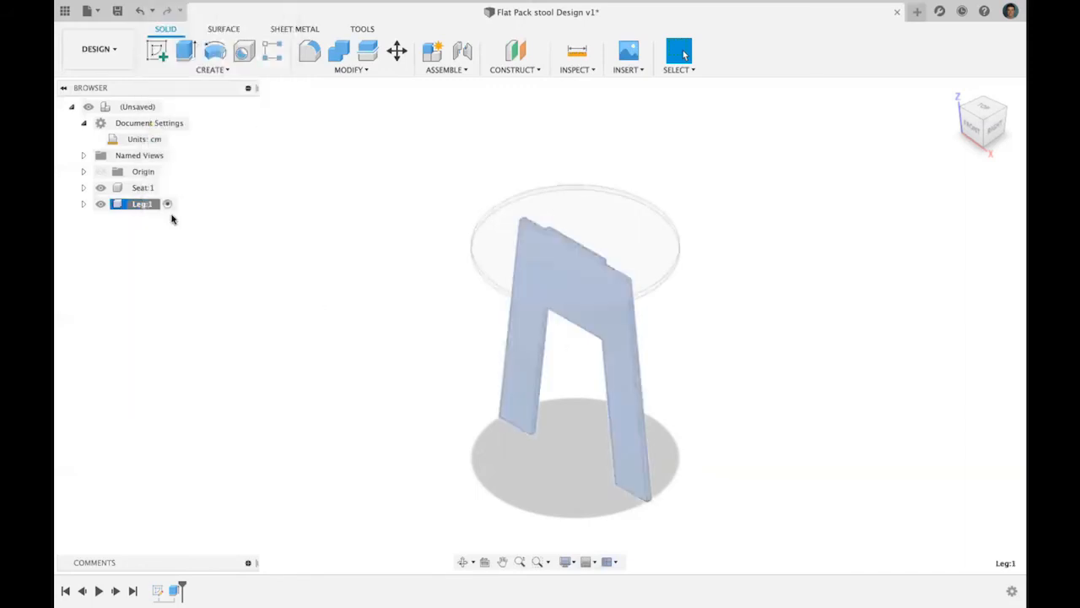
{"action": "left_click", "coordinate": [170, 107]}
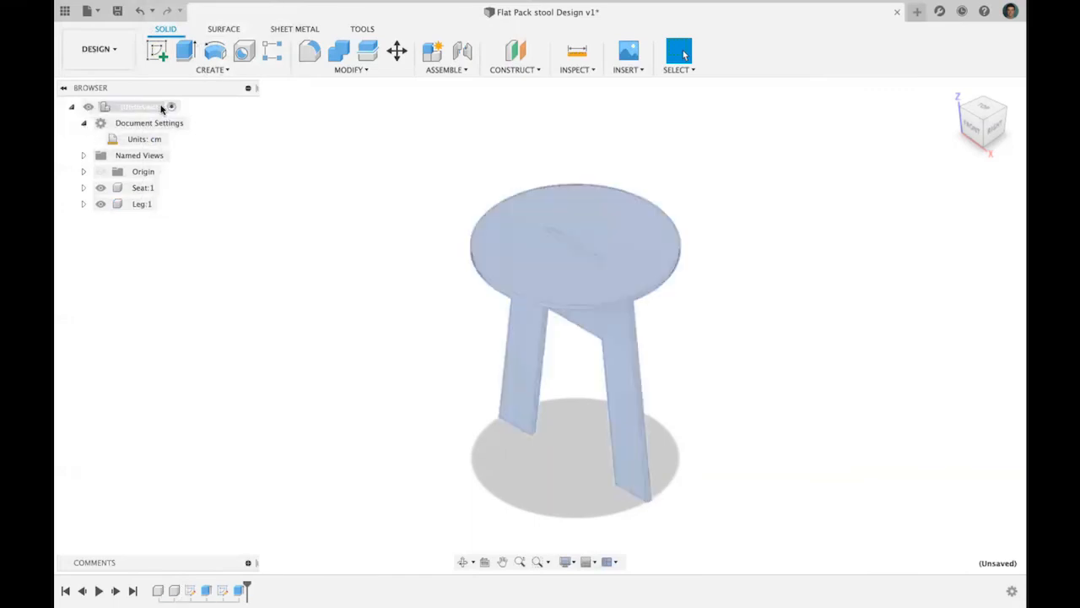
{"action": "right_click", "coordinate": [161, 108]}
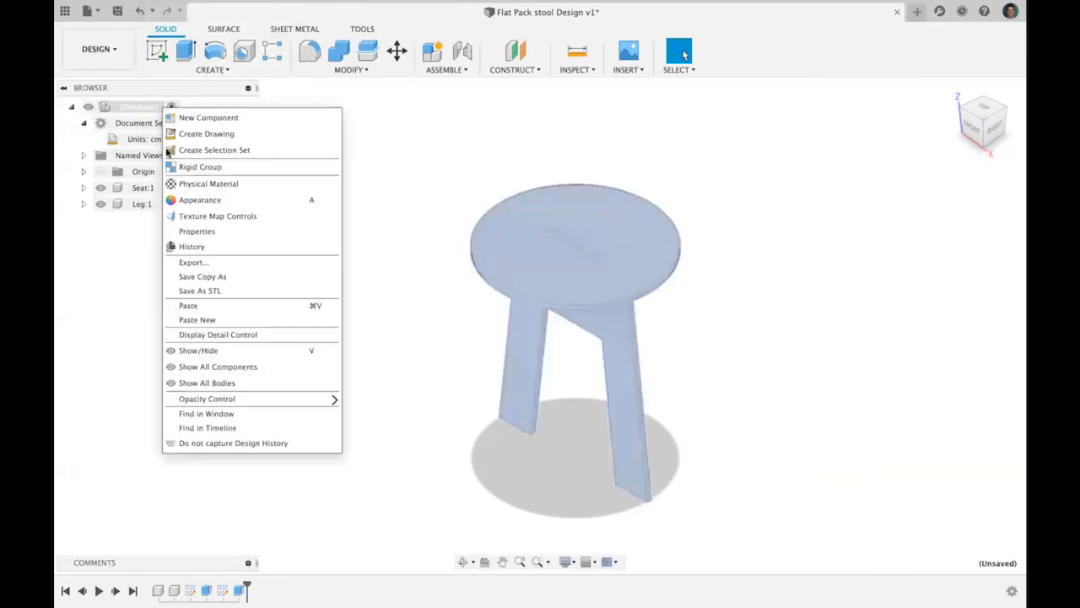
{"action": "left_click", "coordinate": [228, 321]}
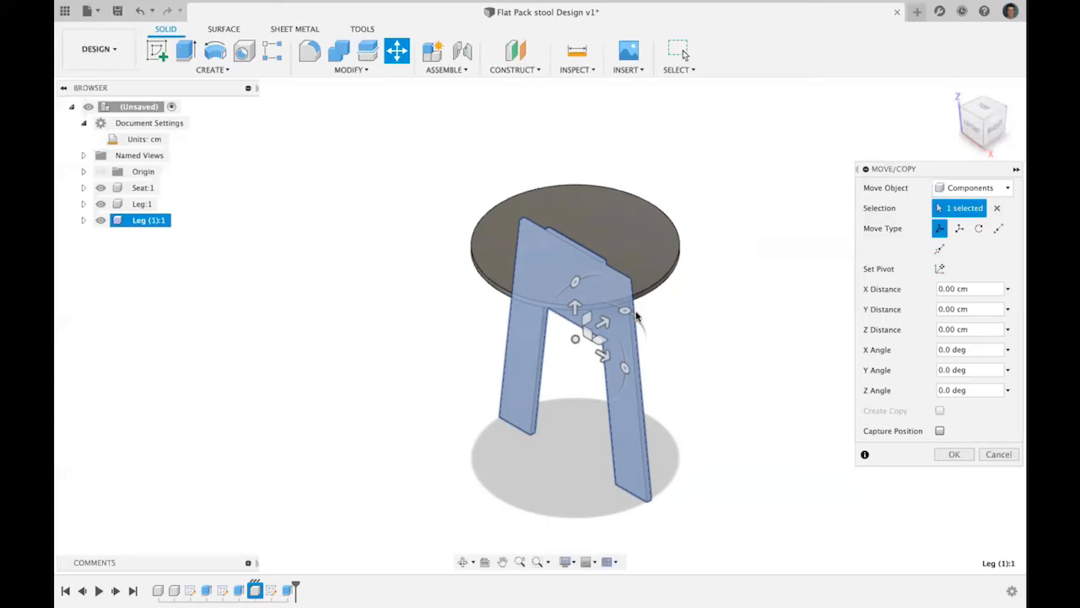
- Rotate the copied leg component about the vertical Z axis so it crosses the first leg at right angles
{"action": "left_click_drag", "start_coordinate": [624, 314], "coordinate": [639, 358]}
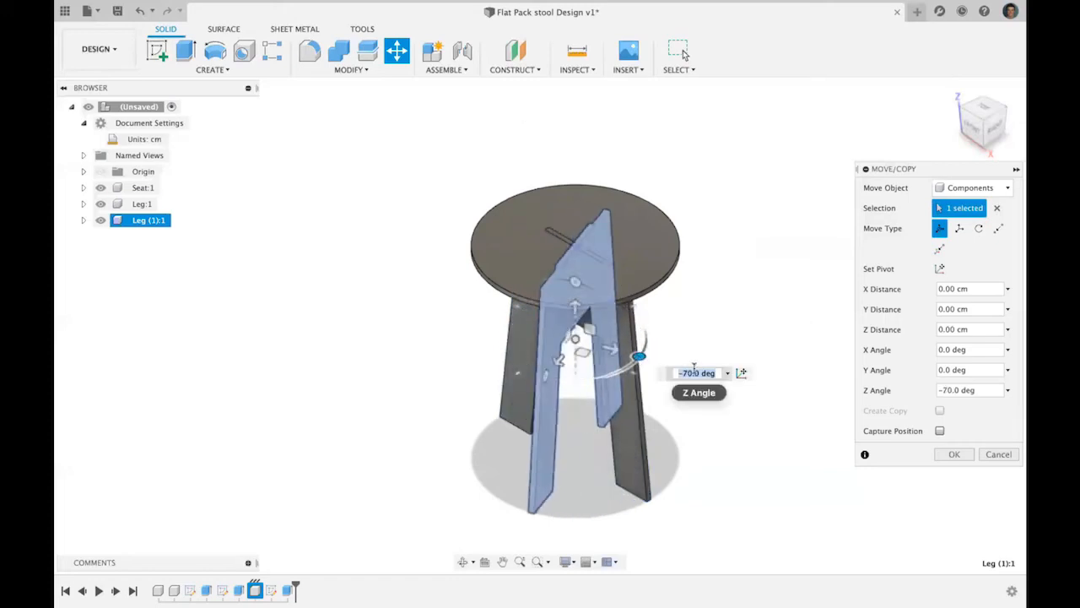
{"action": "key", "text": "Return"}
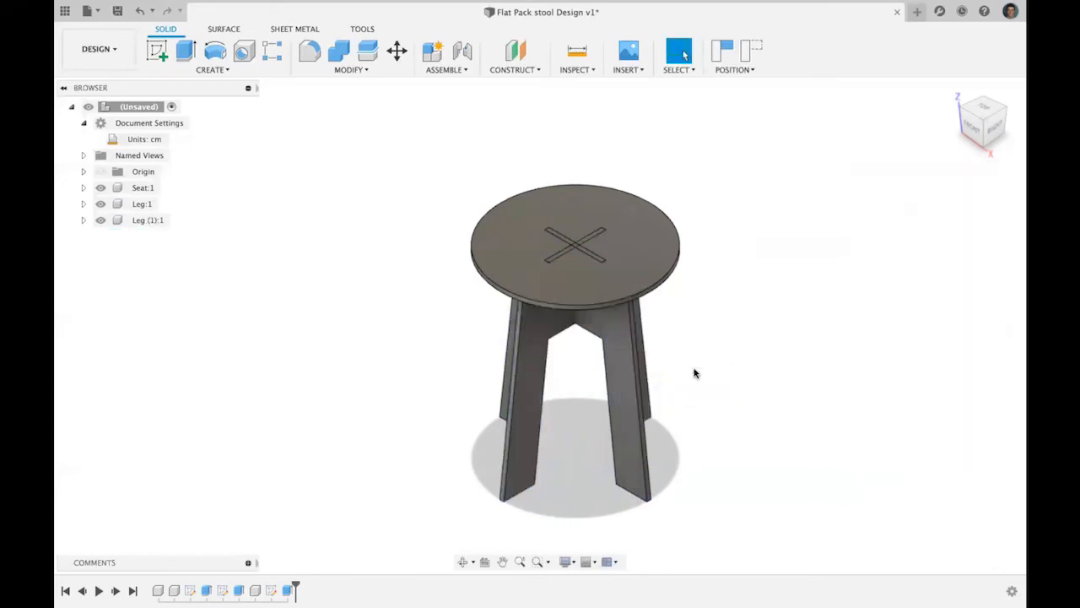
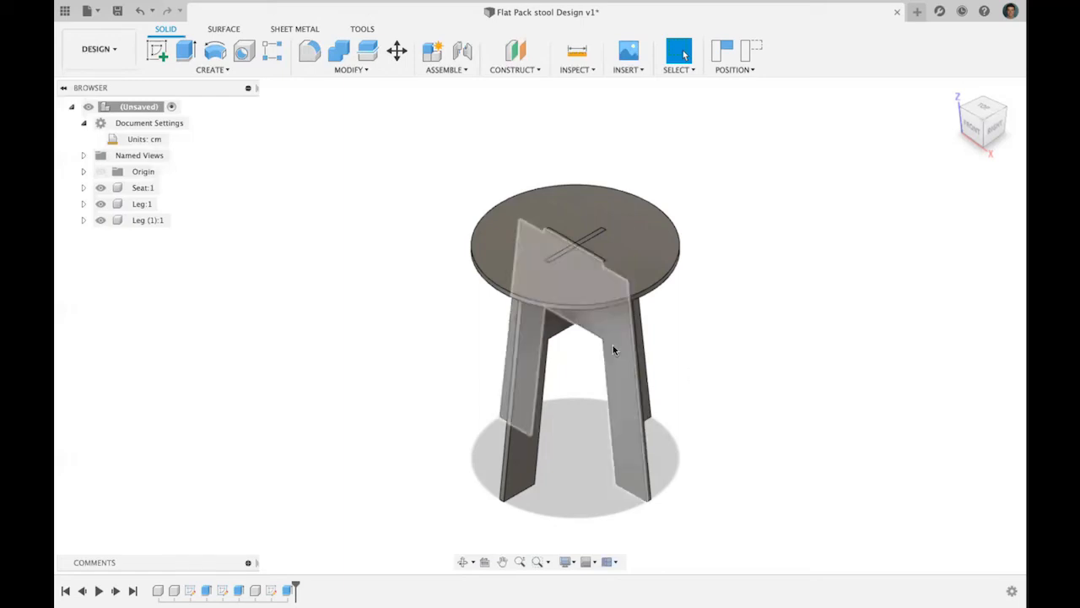
- Hide the Seat component and rename the copied leg component as Leg 2
{"action": "left_click", "coordinate": [100, 188]}
{"action": "left_click", "coordinate": [138, 220]}
{"action": "right_click", "coordinate": [140, 221]}
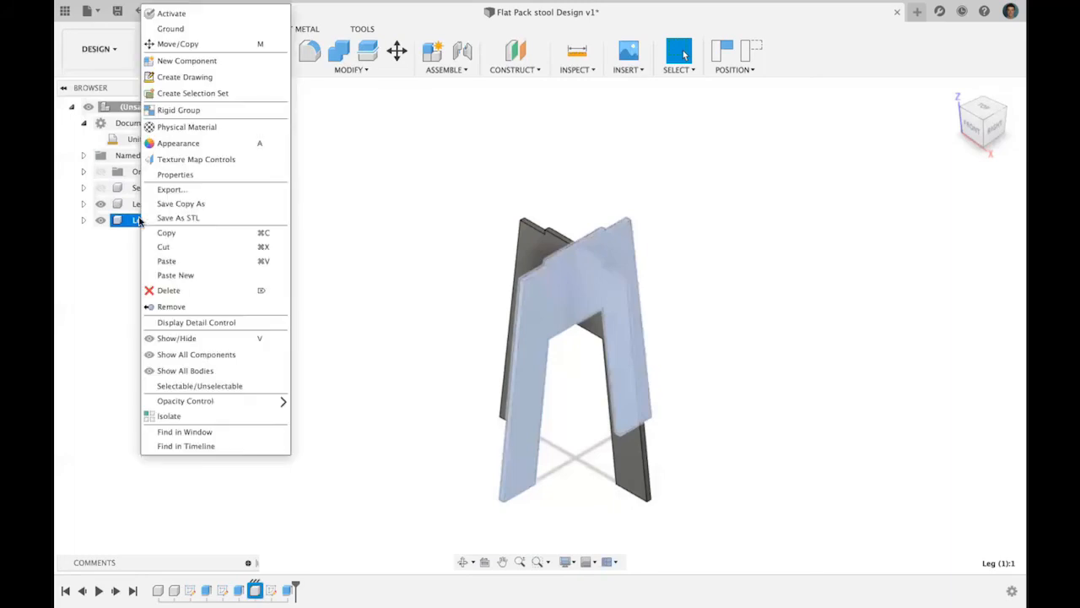
{"action": "left_click", "coordinate": [139, 221]}
{"action": "double_click", "coordinate": [140, 220]}
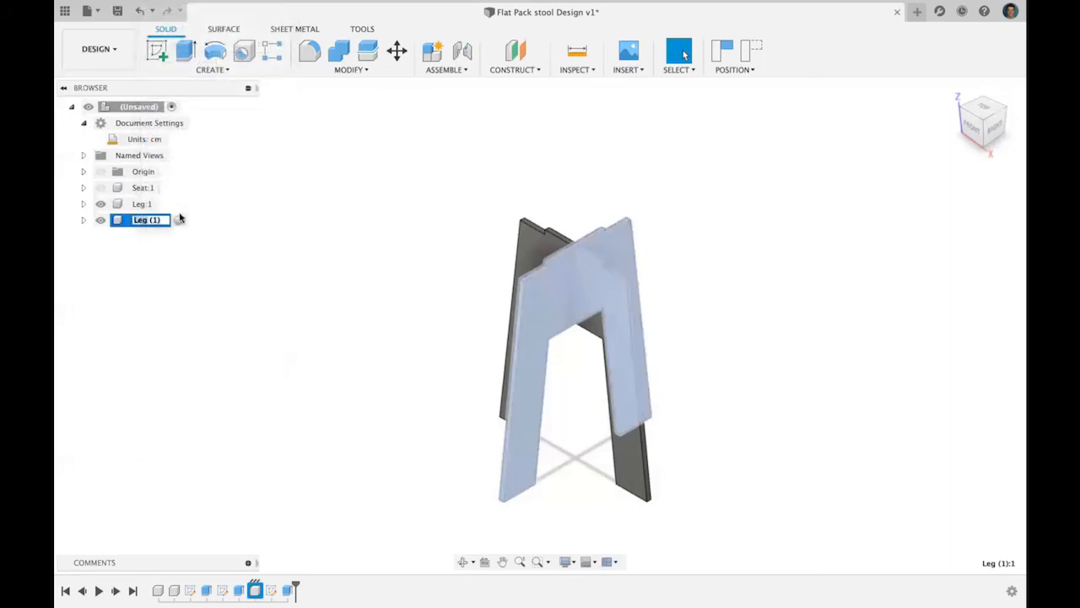
{"action": "left_click", "coordinate": [163, 219]}
{"action": "type", "text": "2"}
{"action": "key", "text": "Return"}
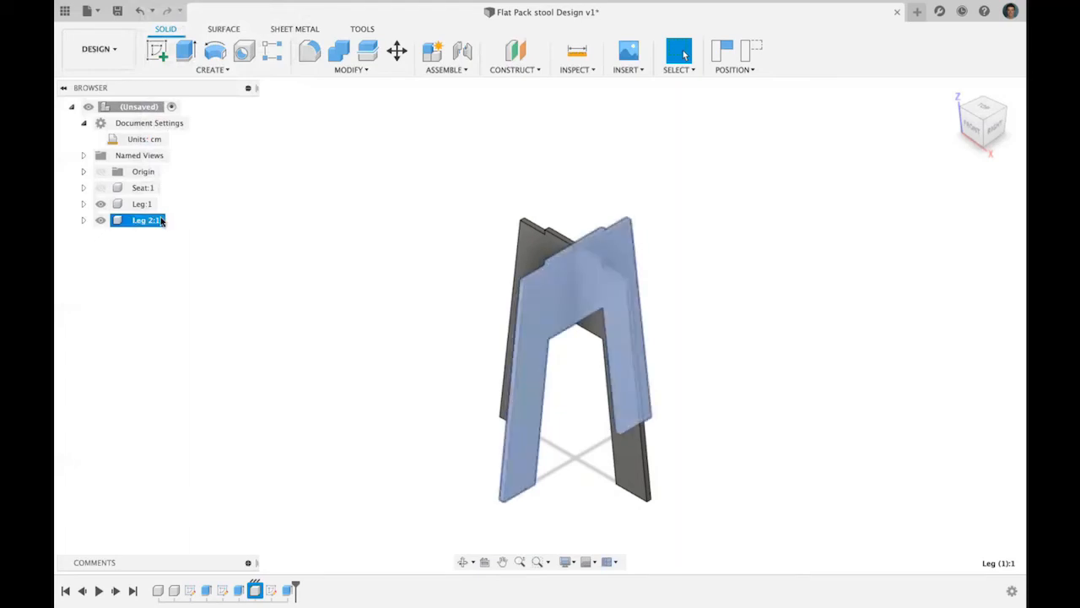
- Hide Leg 2 and start a sketch on the broad front face of the first leg, capturing the moved components' position
{"action": "left_click", "coordinate": [102, 221]}
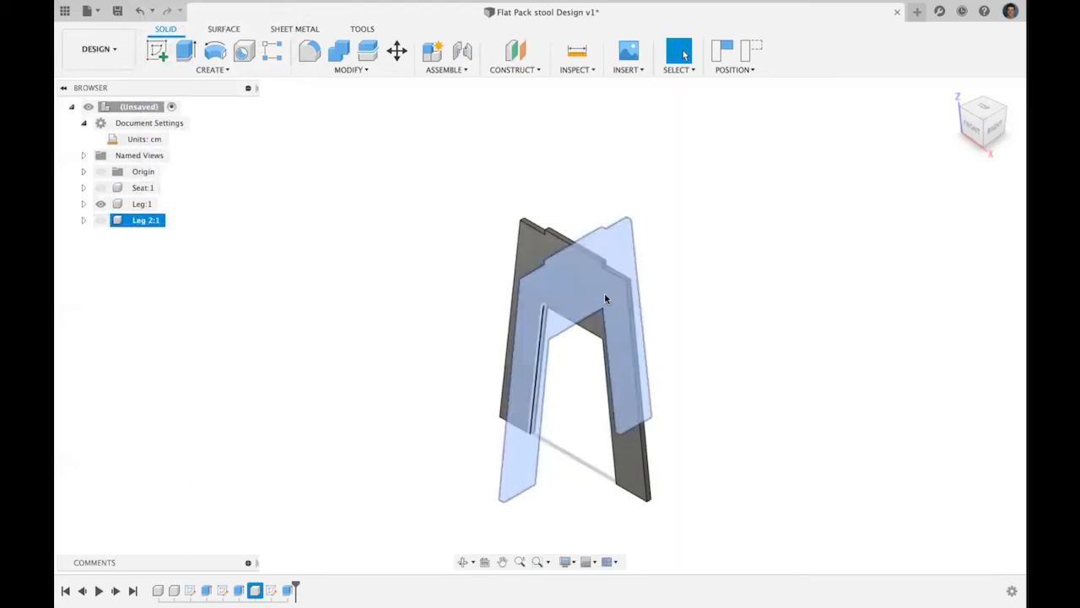
{"action": "left_click", "coordinate": [814, 345]}
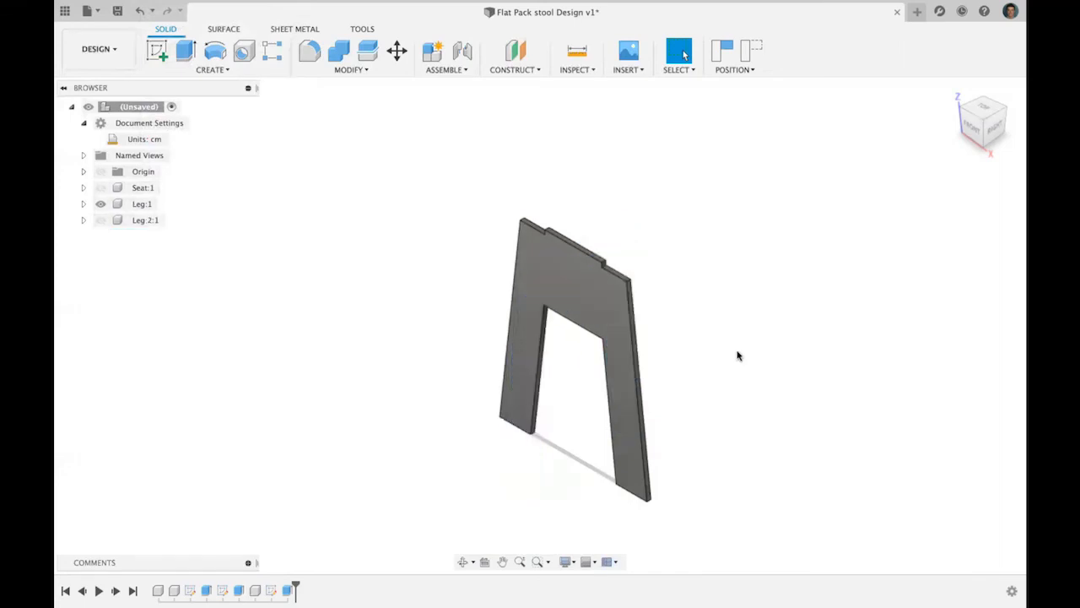
{"action": "left_click", "coordinate": [597, 293]}
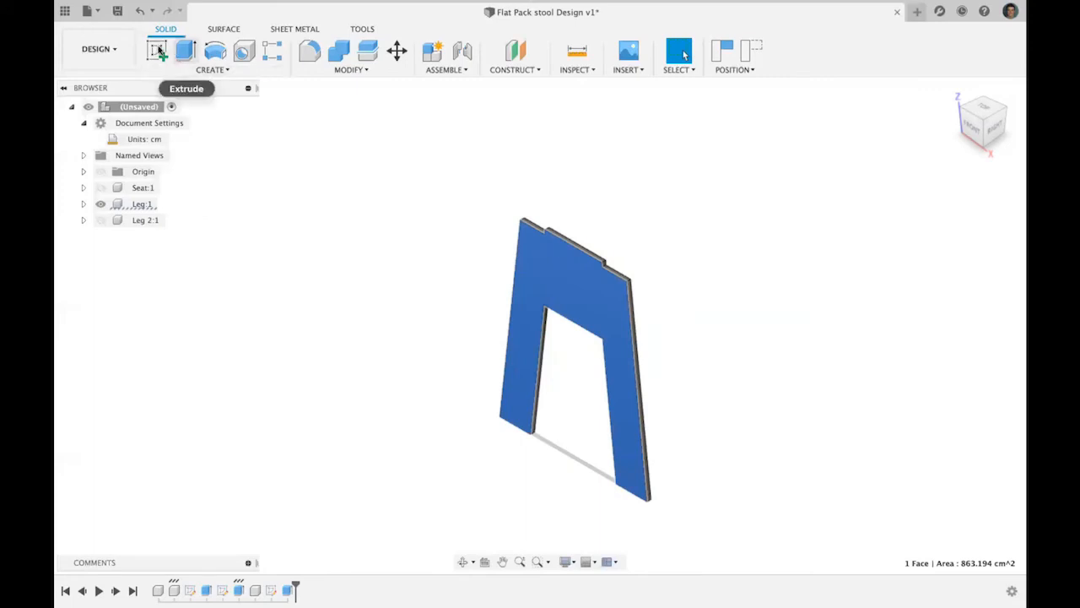
{"action": "left_click", "coordinate": [158, 51]}
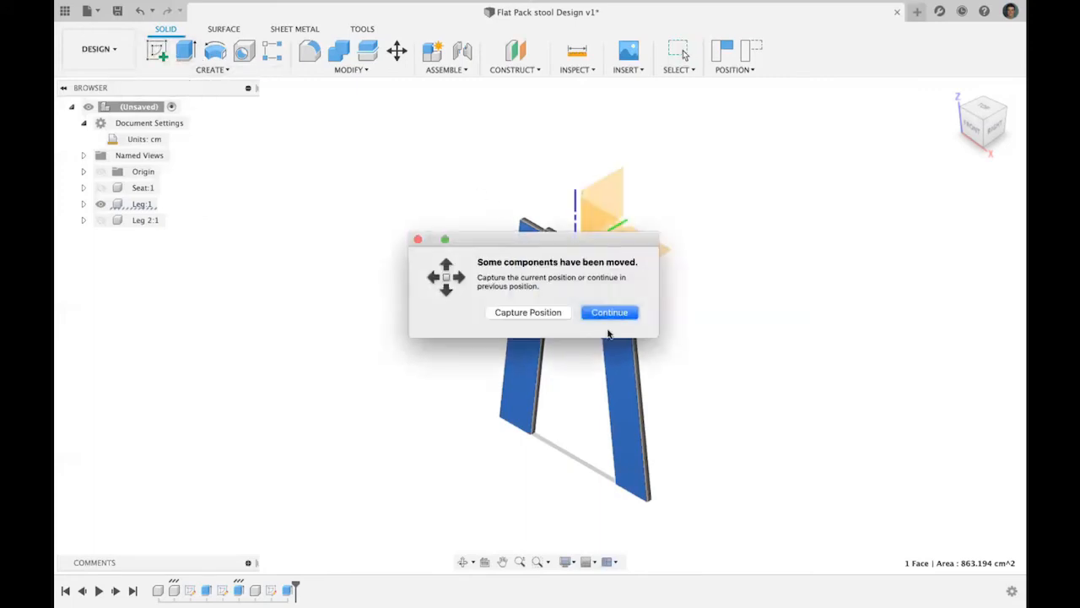
{"action": "left_click", "coordinate": [547, 313]}
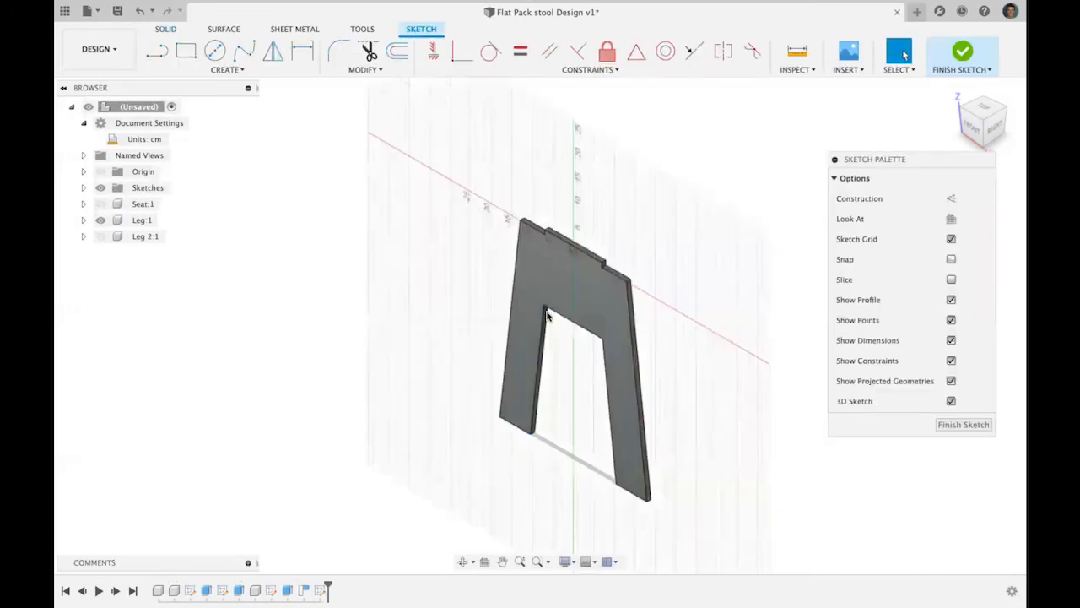
- Draw a vertical construction line from the midpoint of the leg's inner lower edge to the midpoint of the tab's top edge
{"action": "left_click", "coordinate": [990, 130]}
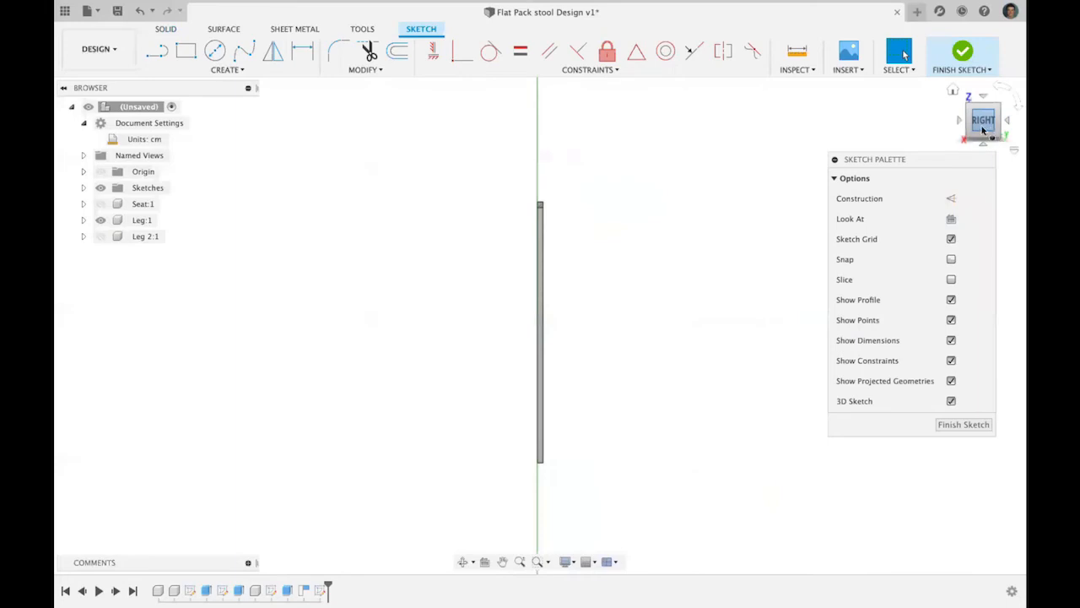
{"action": "left_click", "coordinate": [960, 120]}
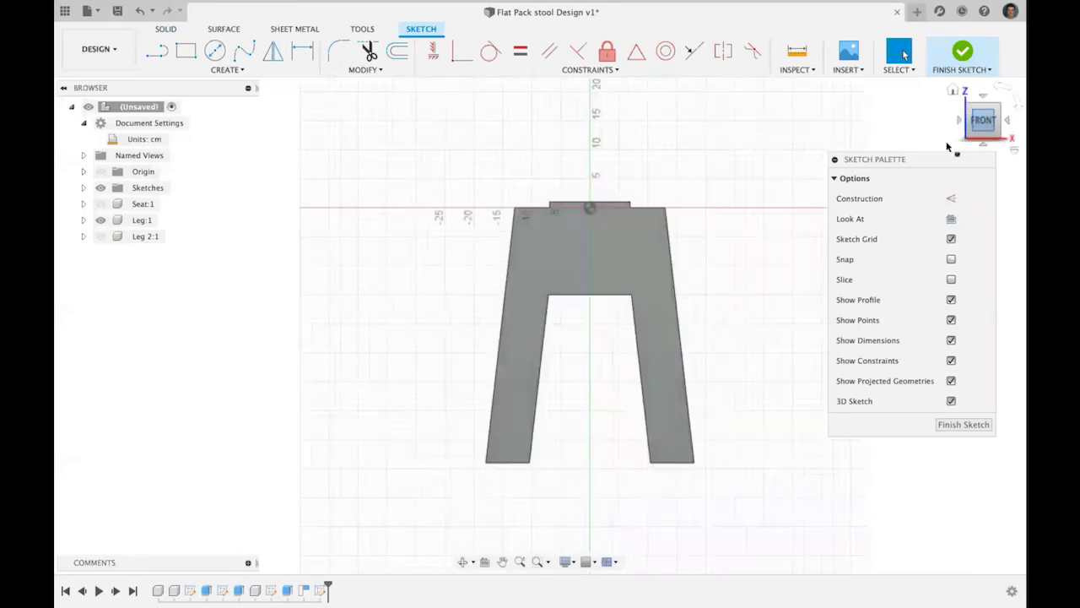
{"action": "scroll", "coordinate": [614, 293], "scroll_direction": "up", "scroll_amount": 5}
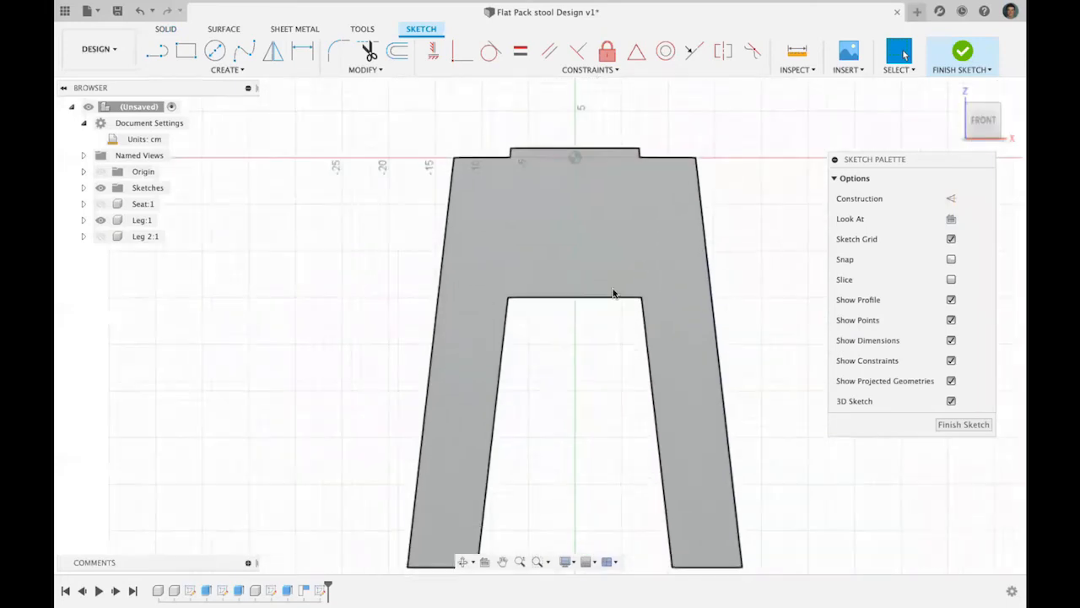
{"action": "scroll", "coordinate": [613, 292], "scroll_direction": "up", "scroll_amount": 3}
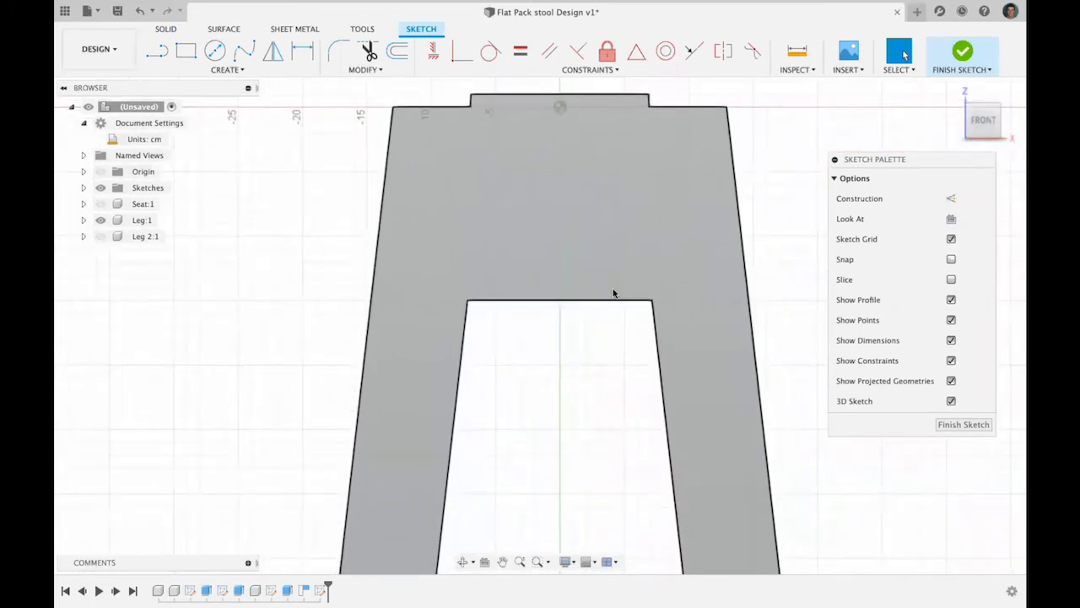
{"action": "left_click", "coordinate": [503, 561]}
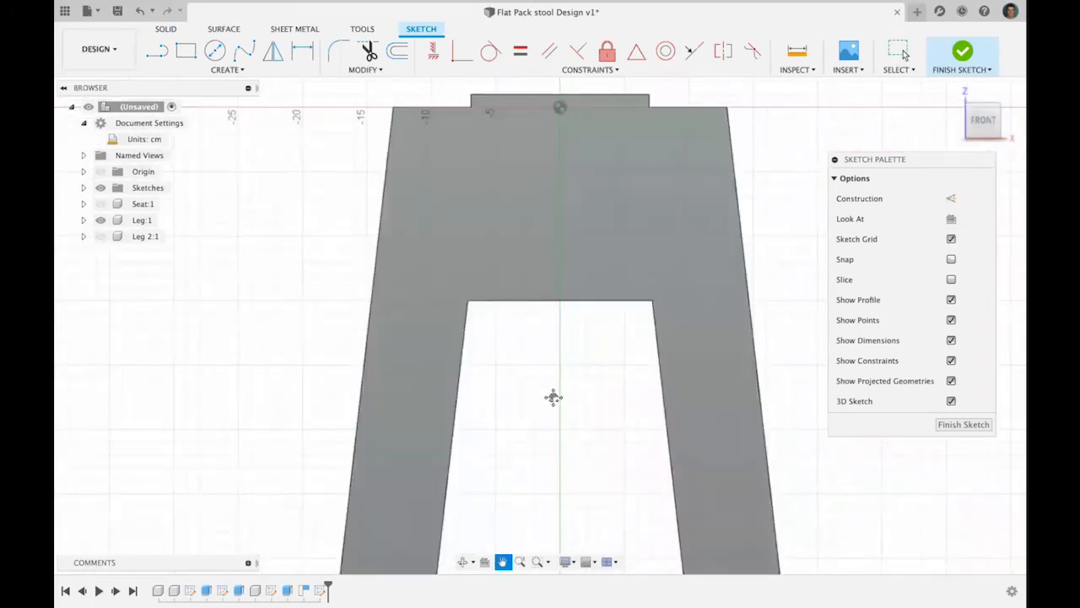
{"action": "mouse_move", "coordinate": [553, 397]}
{"action": "left_mouse_down"}
{"action": "mouse_move", "coordinate": [514, 444]}
{"action": "mouse_move", "coordinate": [520, 464]}
{"action": "left_mouse_up"}
{"action": "scroll", "coordinate": [520, 463], "scroll_direction": "up", "scroll_amount": 2}
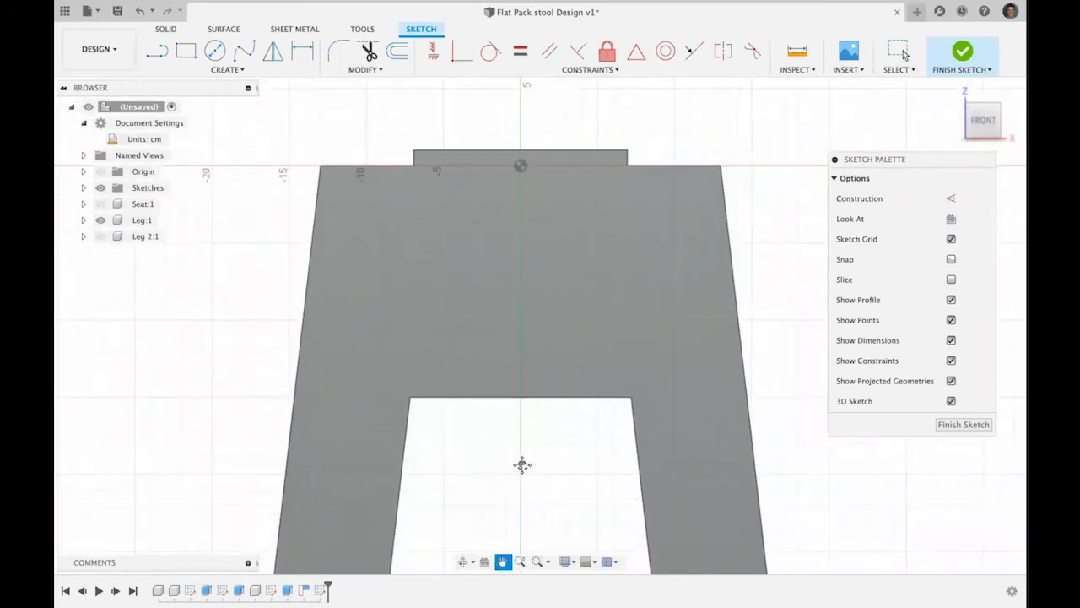
{"action": "scroll", "coordinate": [522, 465], "scroll_direction": "up", "scroll_amount": 1}
{"action": "left_click_drag", "start_coordinate": [519, 422], "coordinate": [514, 476]}
{"action": "scroll", "coordinate": [514, 476], "scroll_direction": "up", "scroll_amount": 1}
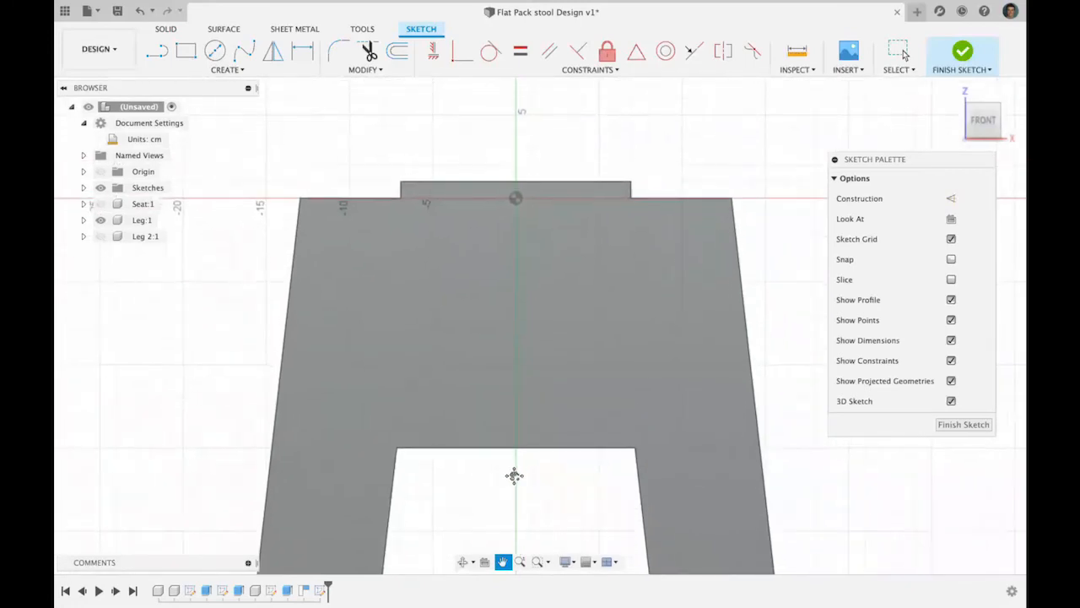
{"action": "scroll", "coordinate": [514, 475], "scroll_direction": "up", "scroll_amount": 1}
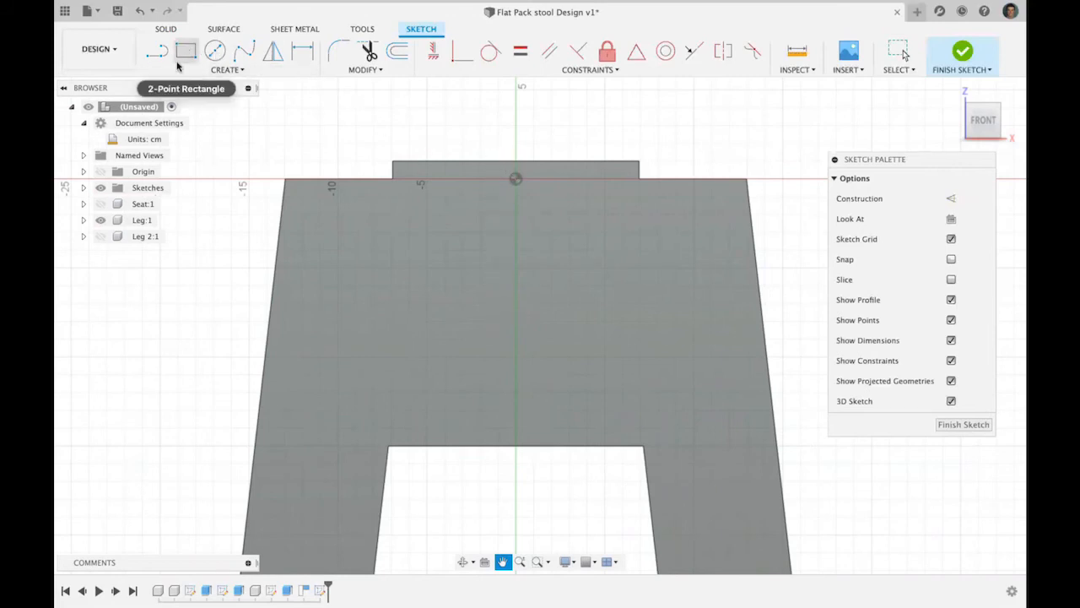
{"action": "left_click", "coordinate": [157, 51]}
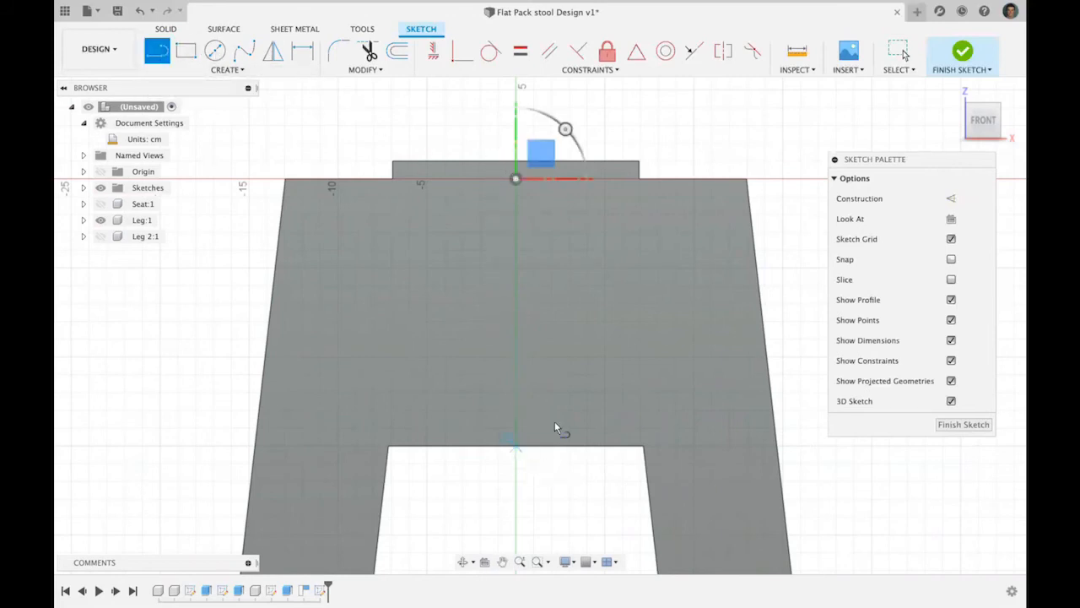
{"action": "left_click", "coordinate": [951, 198]}
{"action": "left_click", "coordinate": [516, 445]}
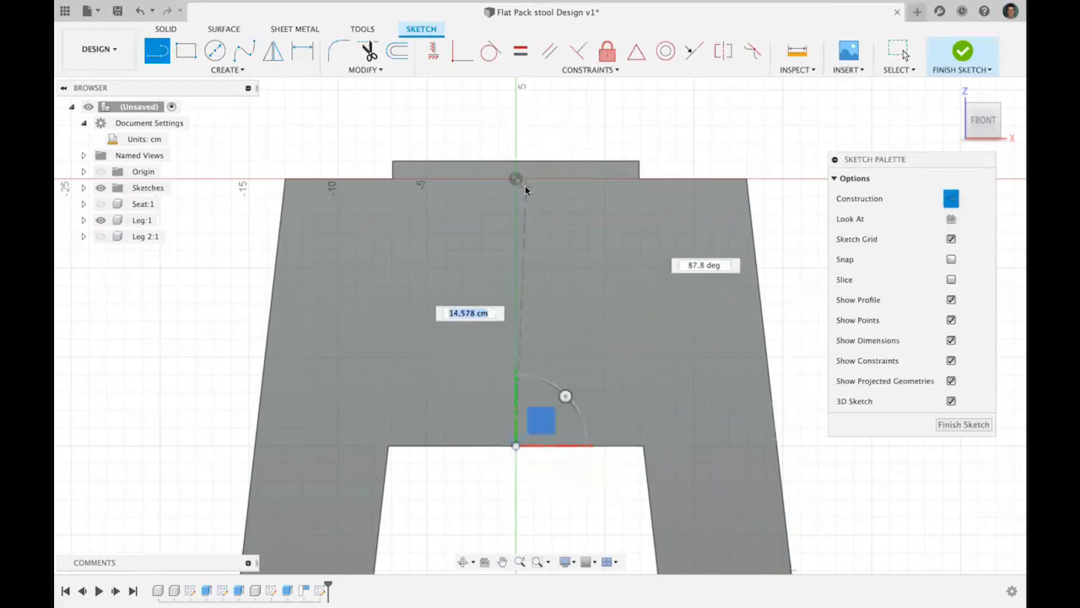
{"action": "double_click", "coordinate": [517, 164]}
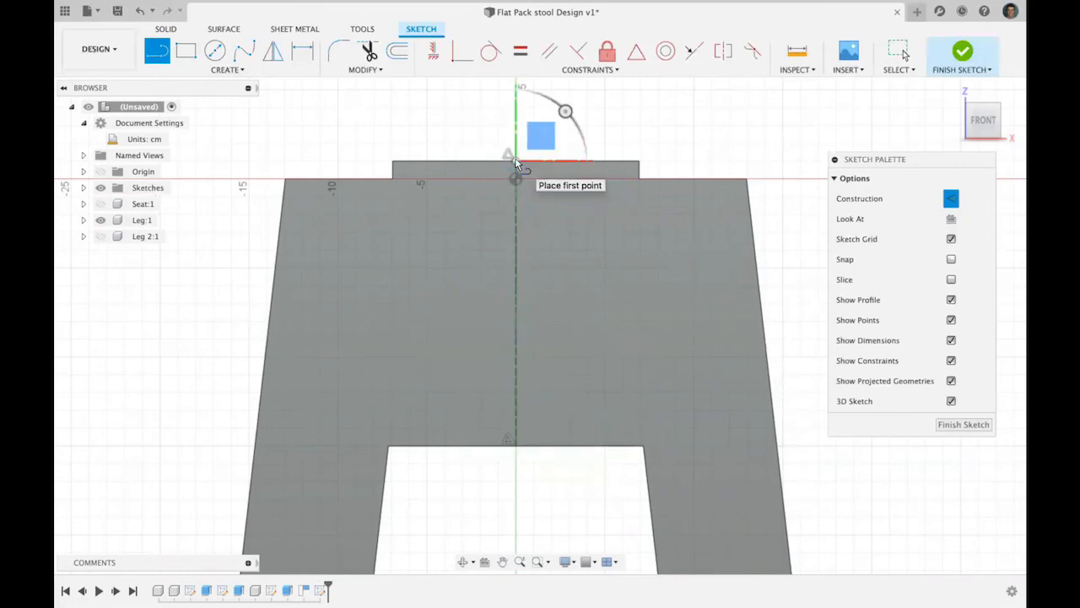
{"action": "key", "text": "Escape"}
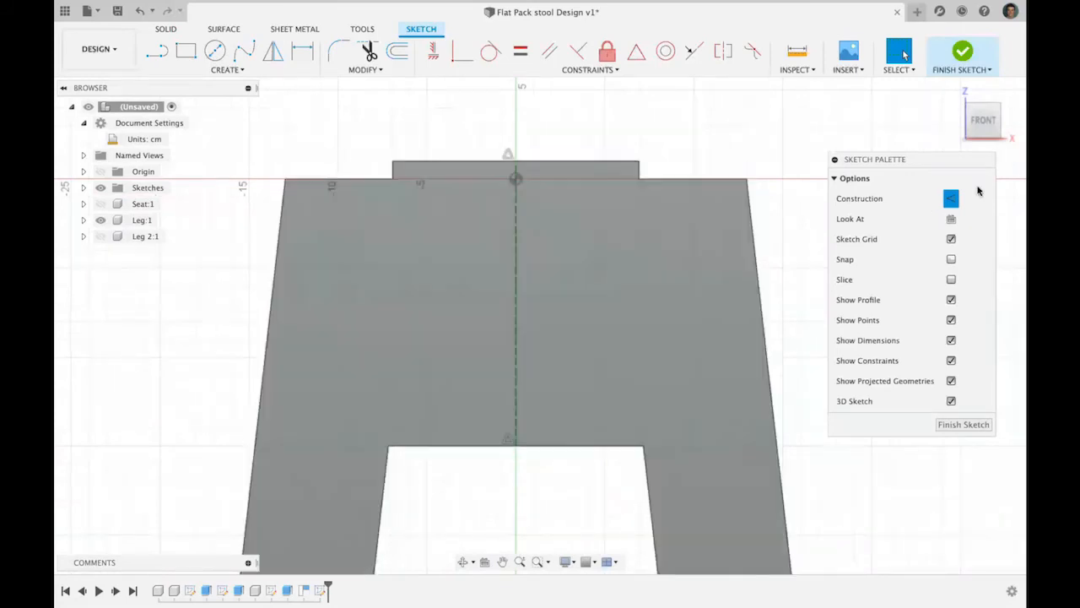
- Draw a normal vertical line about 10 cm long down from the tab's top edge, just right of the construction centre line
{"action": "left_click", "coordinate": [951, 199]}
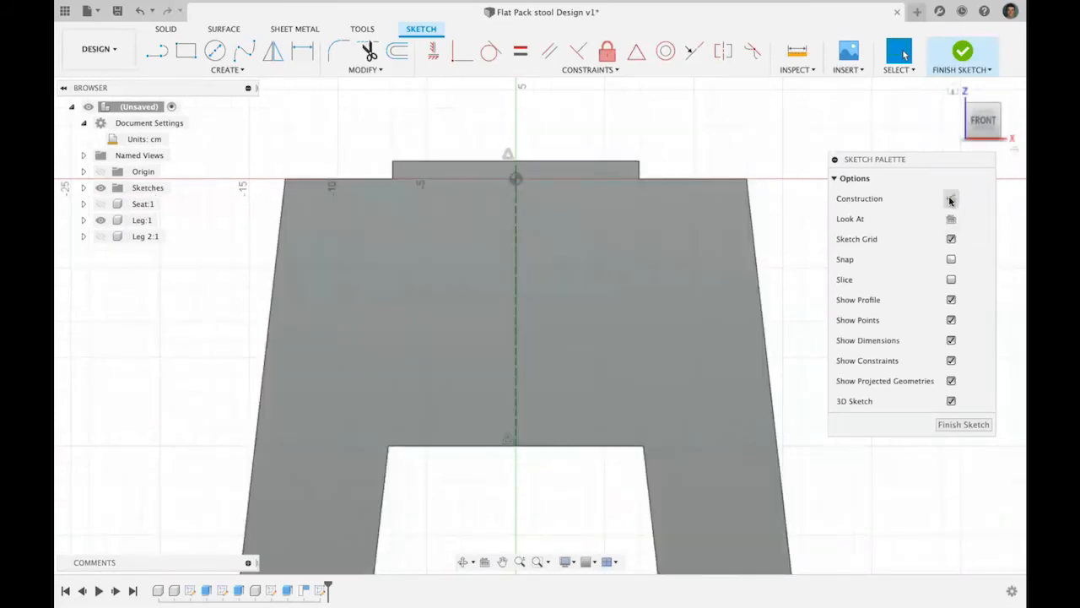
{"action": "key", "text": "l"}
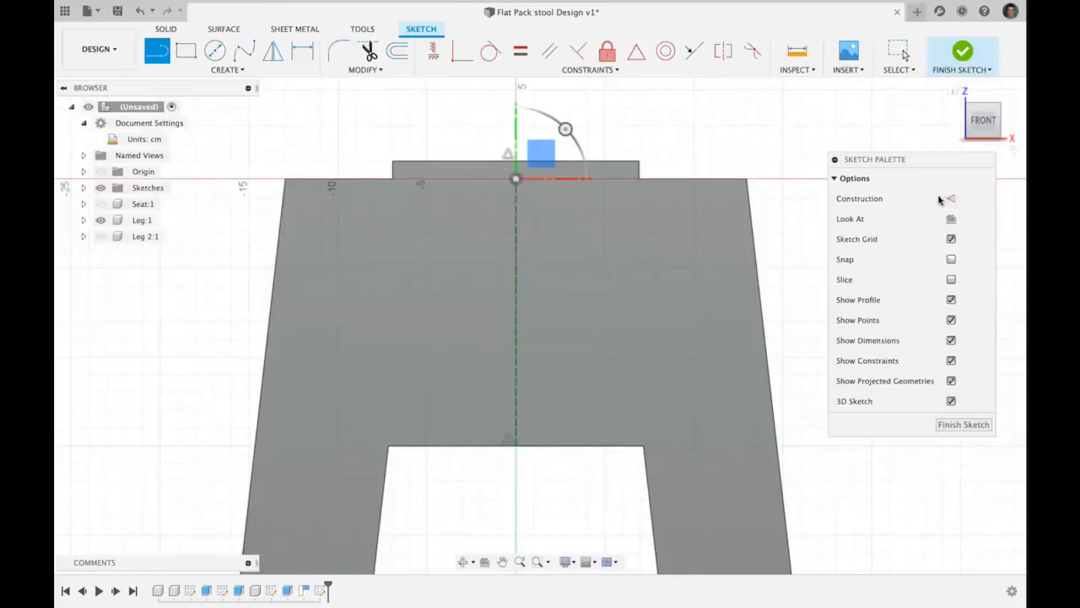
{"action": "left_click", "coordinate": [537, 162]}
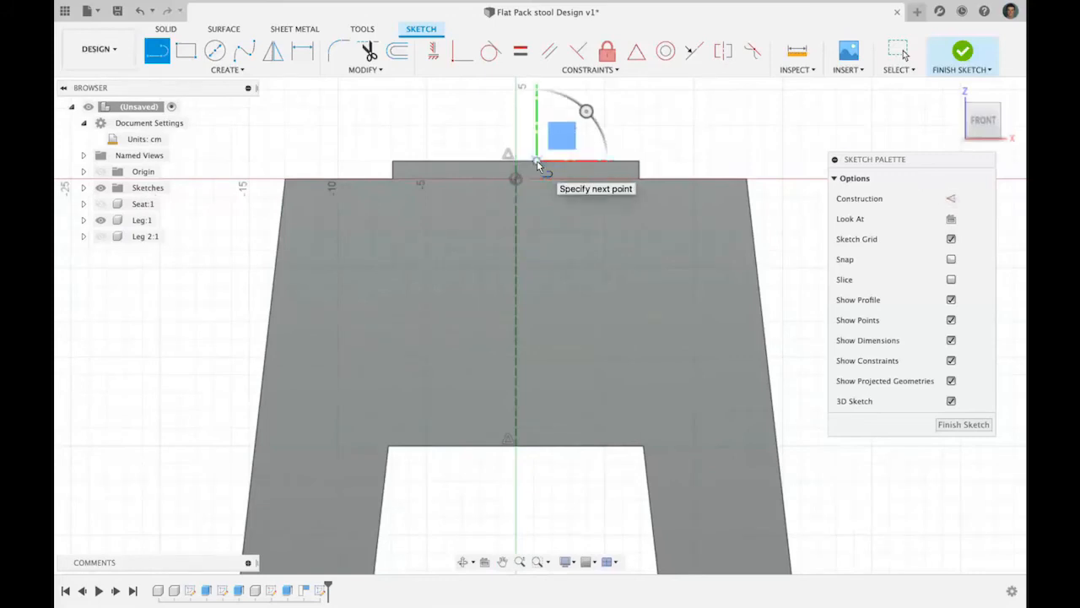
{"action": "left_click", "coordinate": [535, 340]}
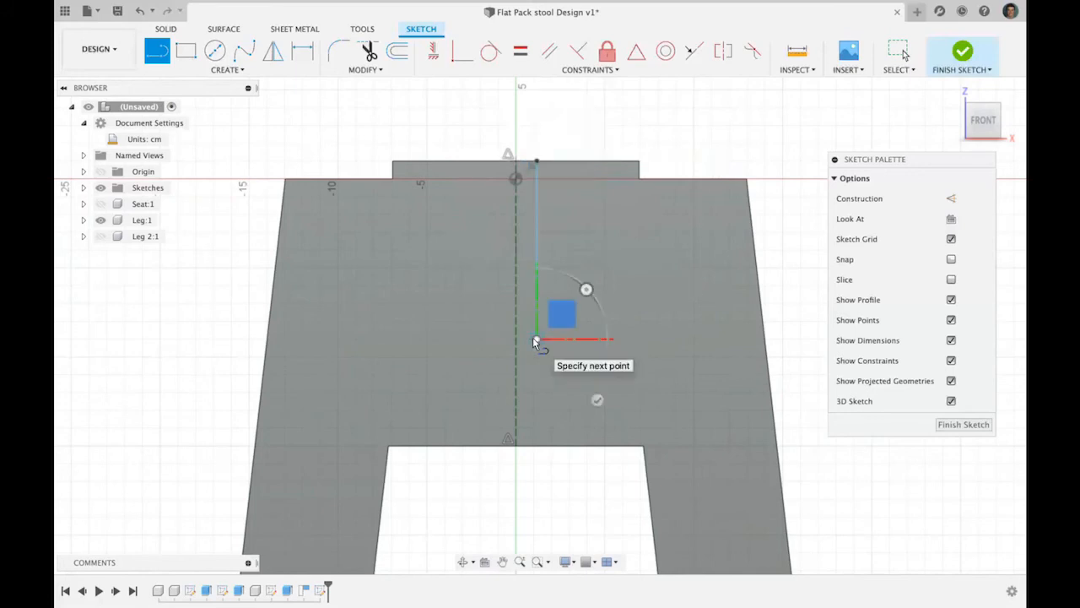
{"action": "key", "text": "Escape"}
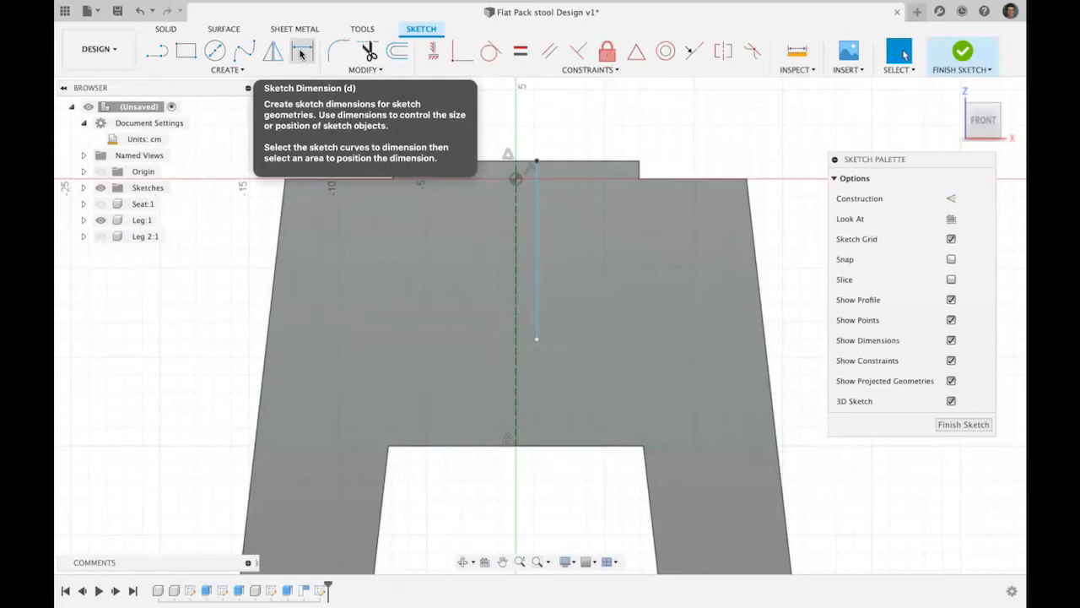
- Dimension the length of the vertical line beside the centre line
{"action": "left_click", "coordinate": [301, 53]}
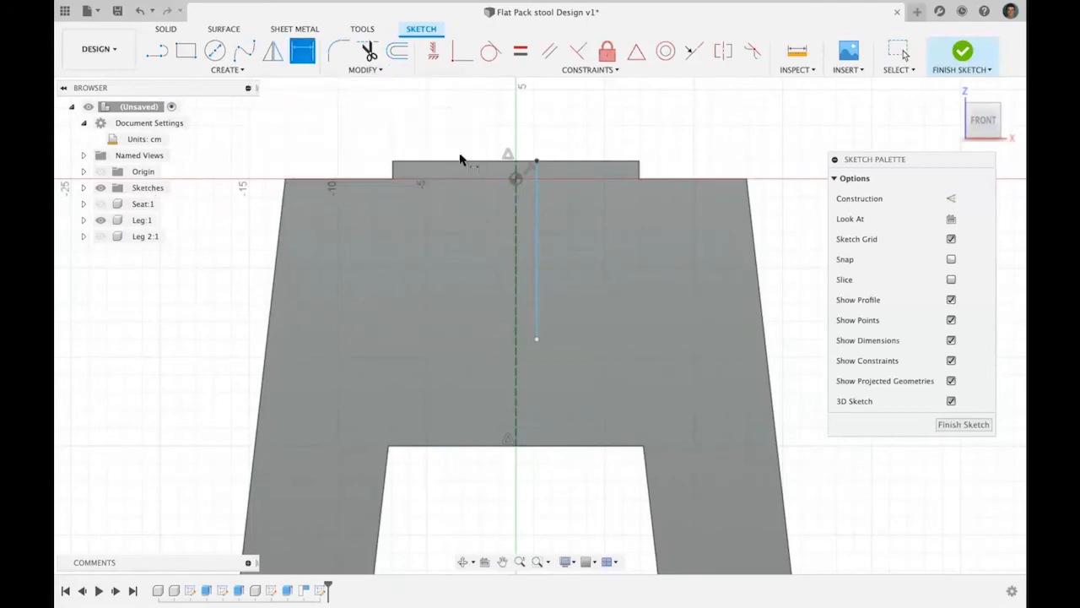
{"action": "left_click", "coordinate": [537, 245]}
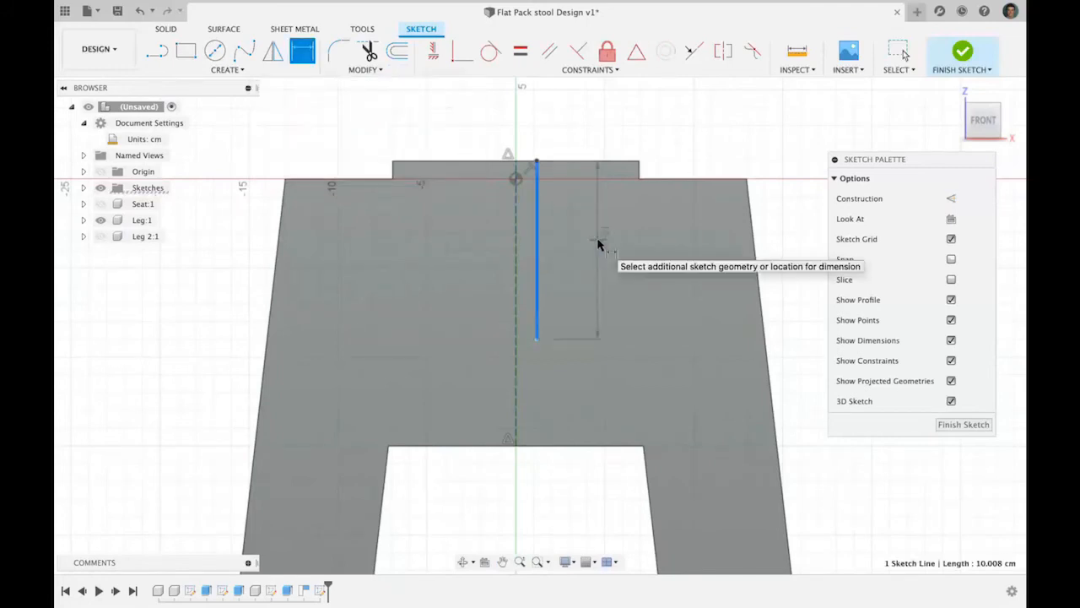
{"action": "left_click", "coordinate": [600, 238]}
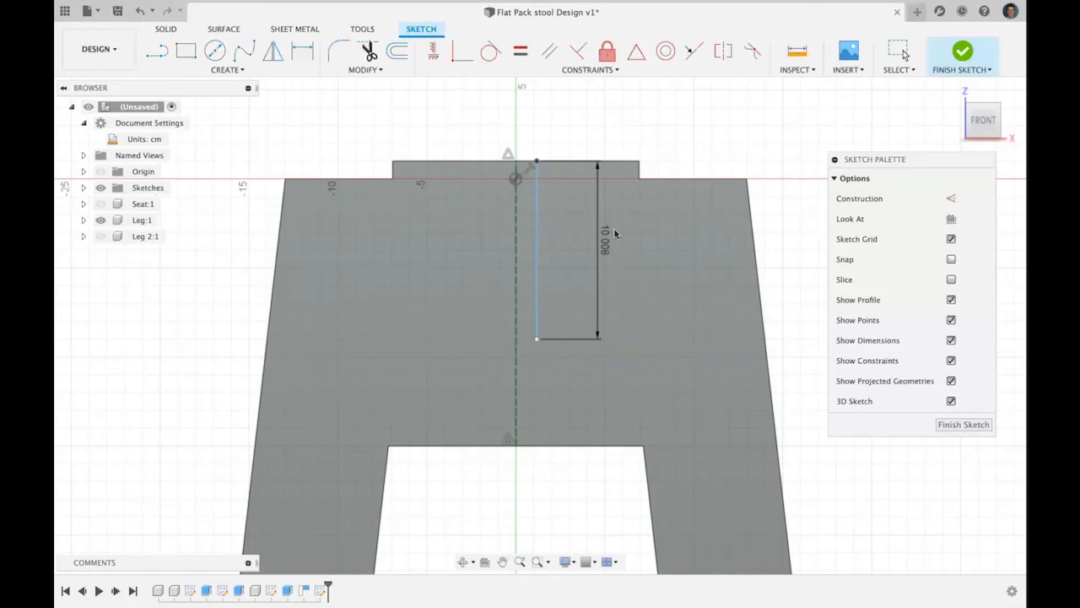
{"action": "key", "text": "Escape"}
- Set the length of the vertical line beside the centre line to ((Stool_Height/3)+Wood_Thickness)/2
{"action": "left_click", "coordinate": [606, 247]}
{"action": "double_click", "coordinate": [607, 250]}
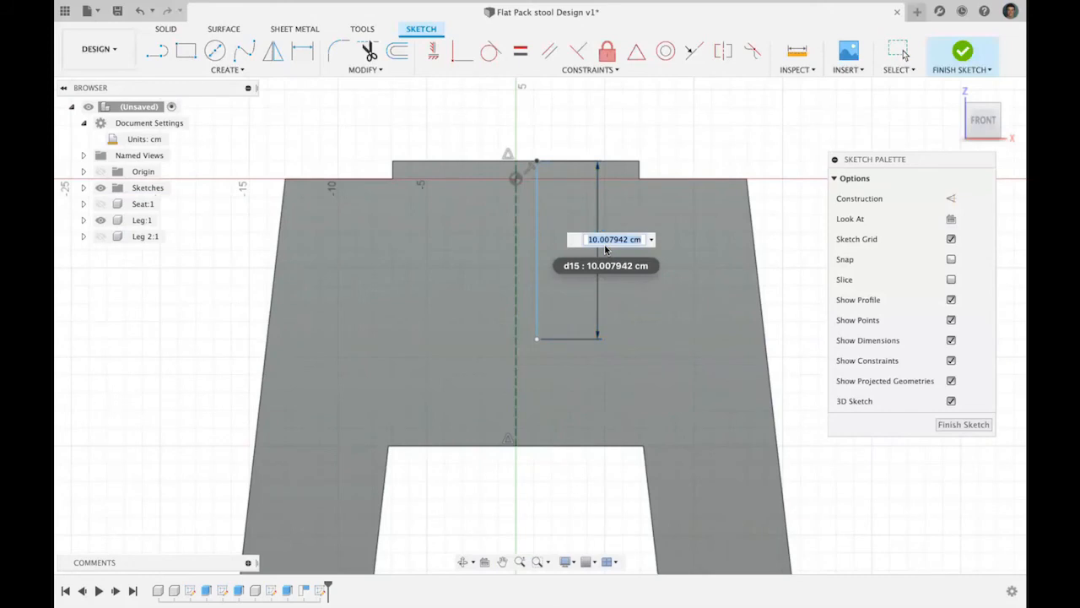
{"action": "key", "text": "BackSpace"}
{"action": "type", "text": "((st"}
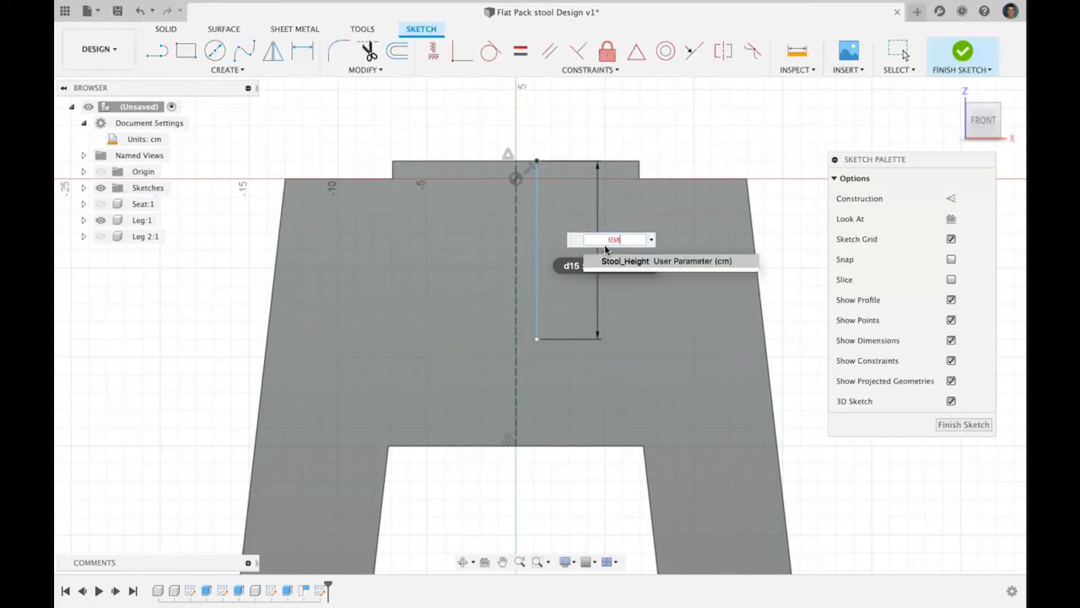
{"action": "left_click", "coordinate": [626, 263]}
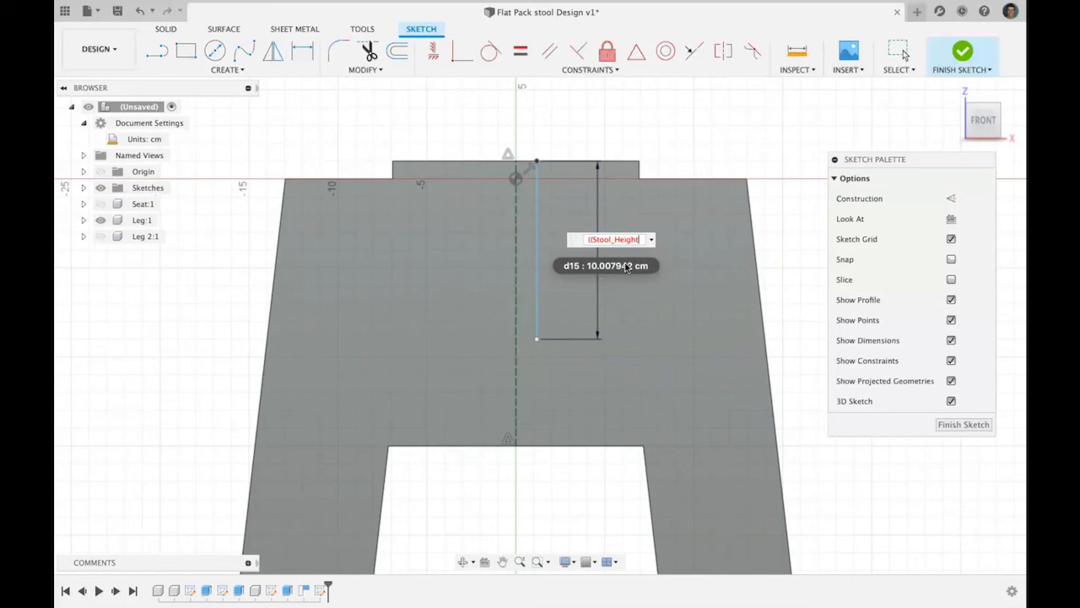
{"action": "type", "text": "/3)+"}
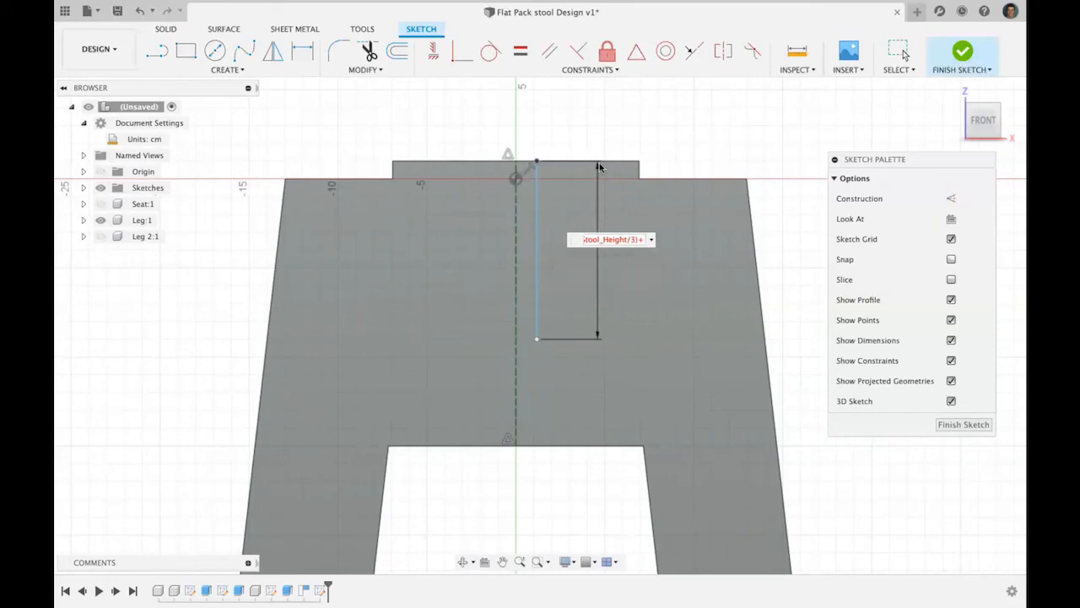
{"action": "type", "text": "wo"}
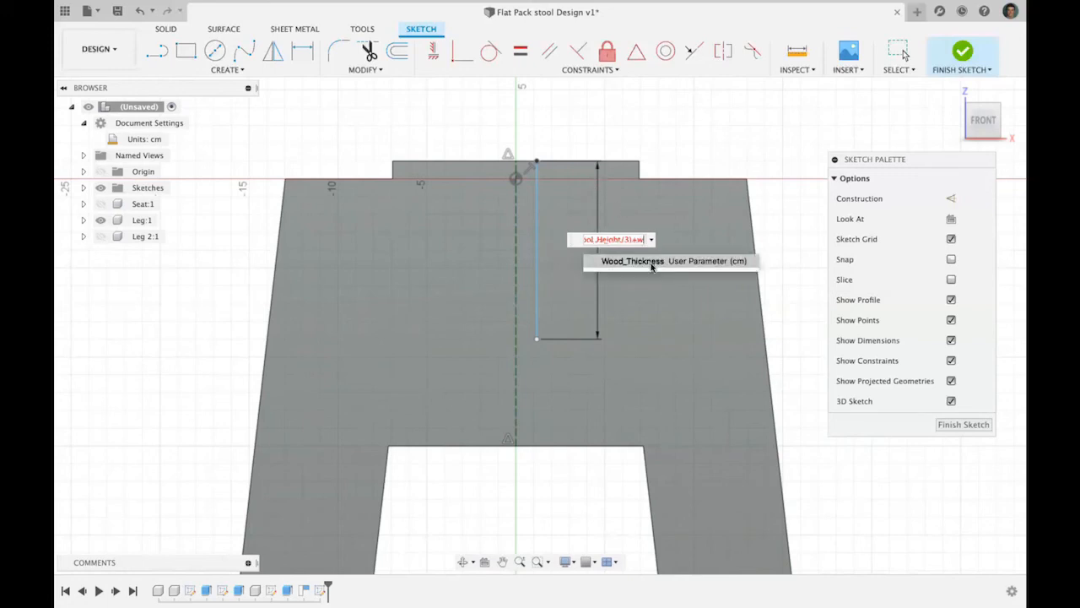
{"action": "left_click", "coordinate": [650, 268]}
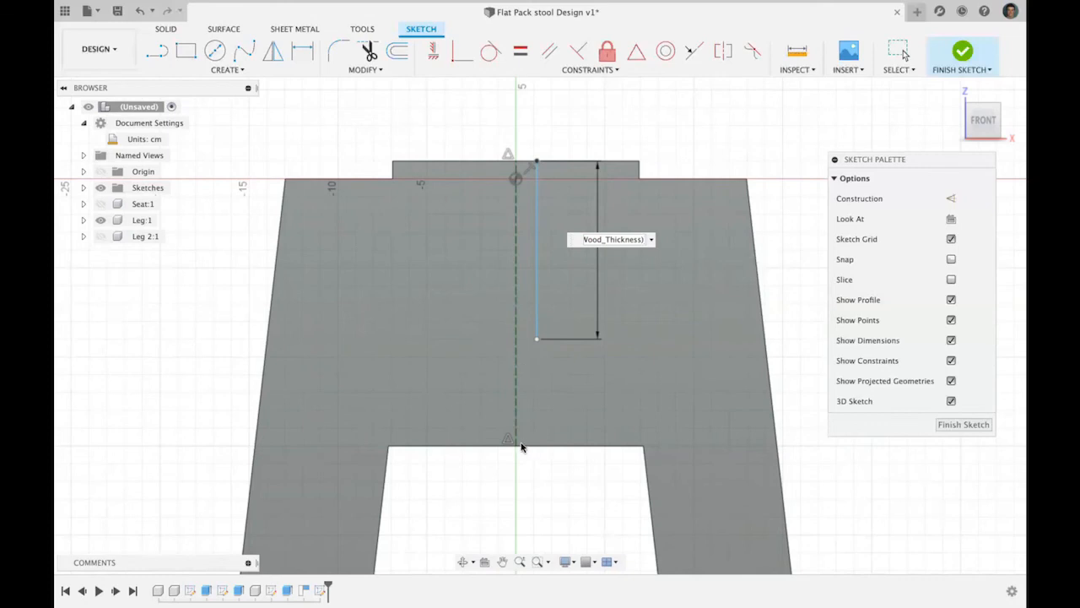
{"action": "type", "text": "/2"}
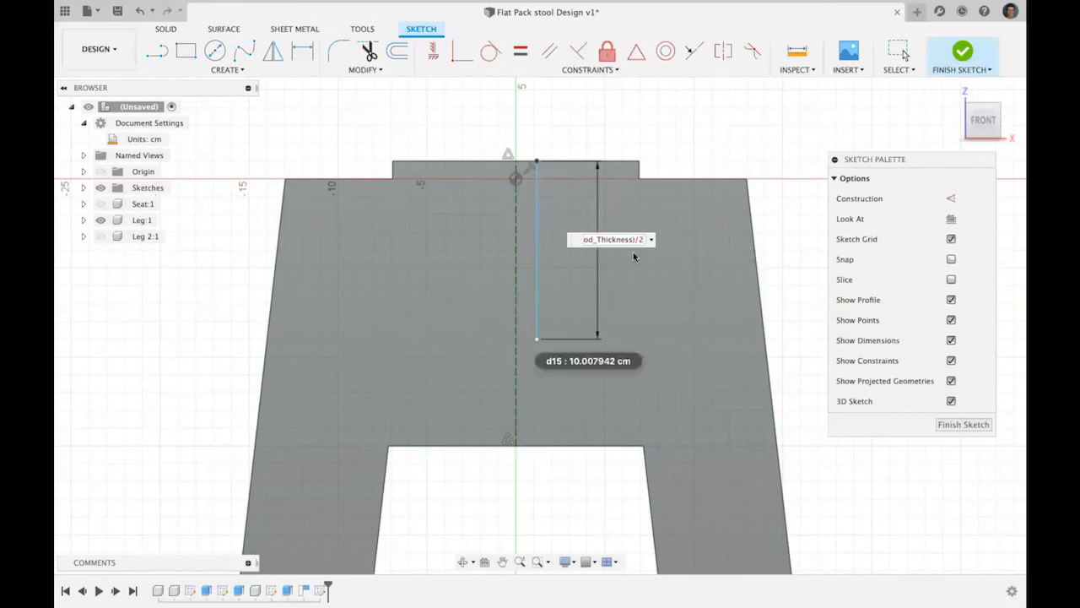
{"action": "key", "text": "Return"}
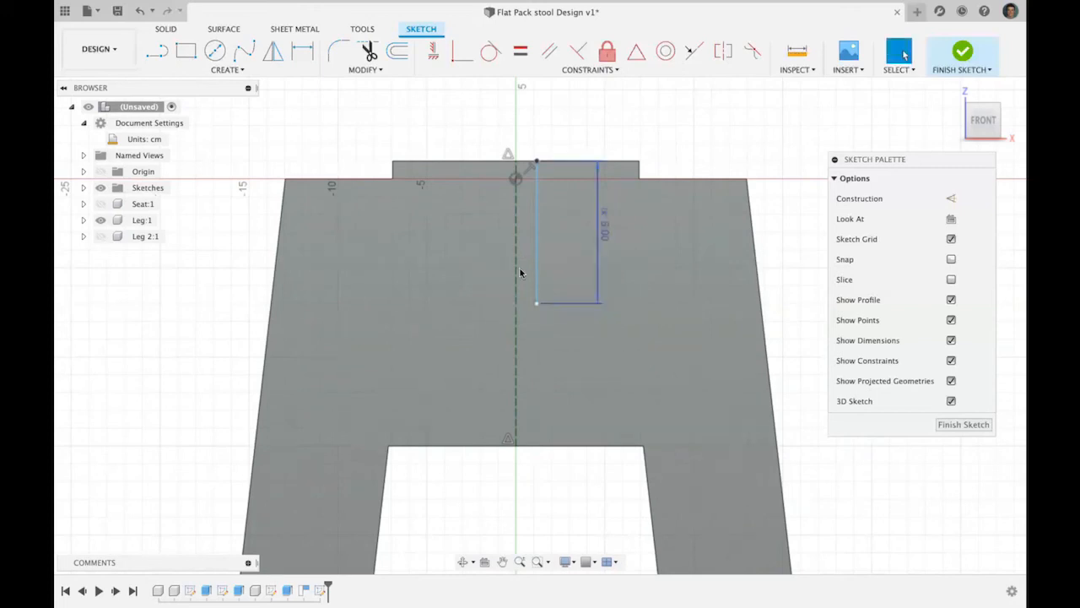
{"action": "key", "text": "Escape"}
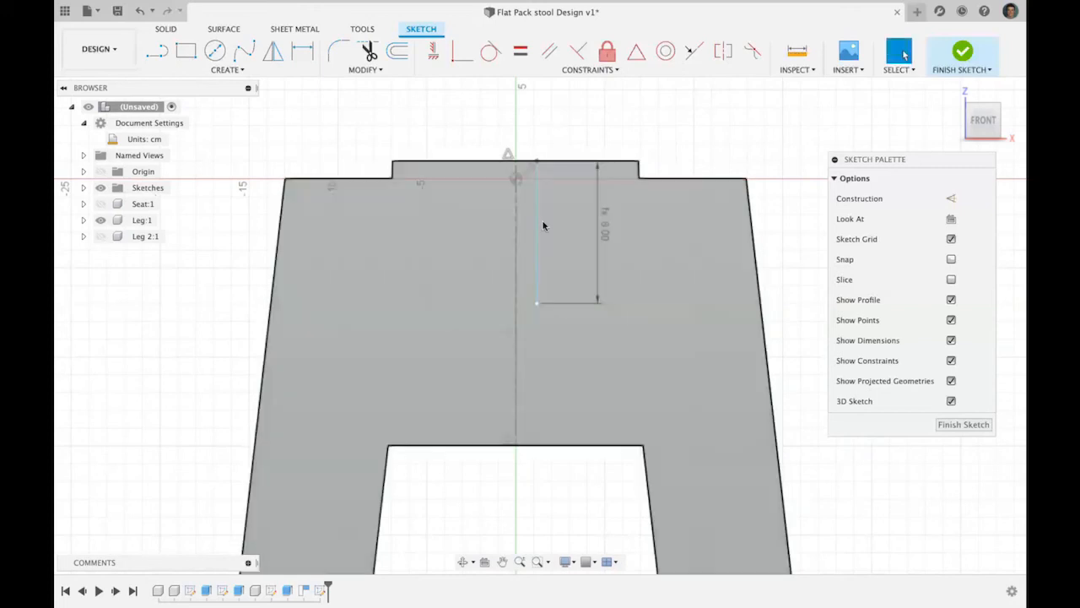
- Draw a horizontal line about 1.17 cm long from the vertical line's lower end to the construction centre line
{"action": "left_click", "coordinate": [540, 248]}
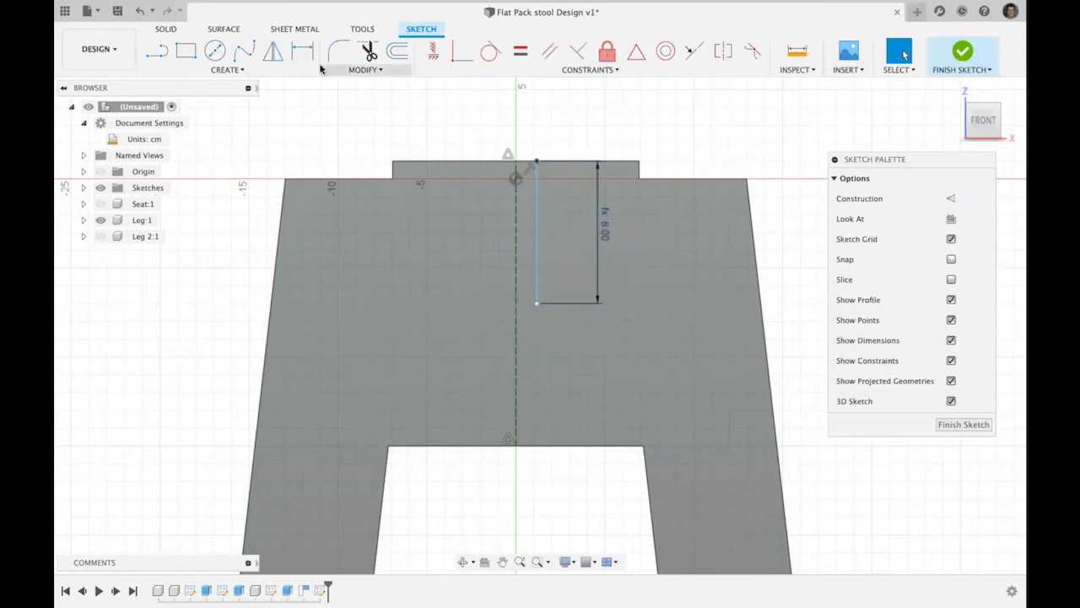
{"action": "key", "text": "l"}
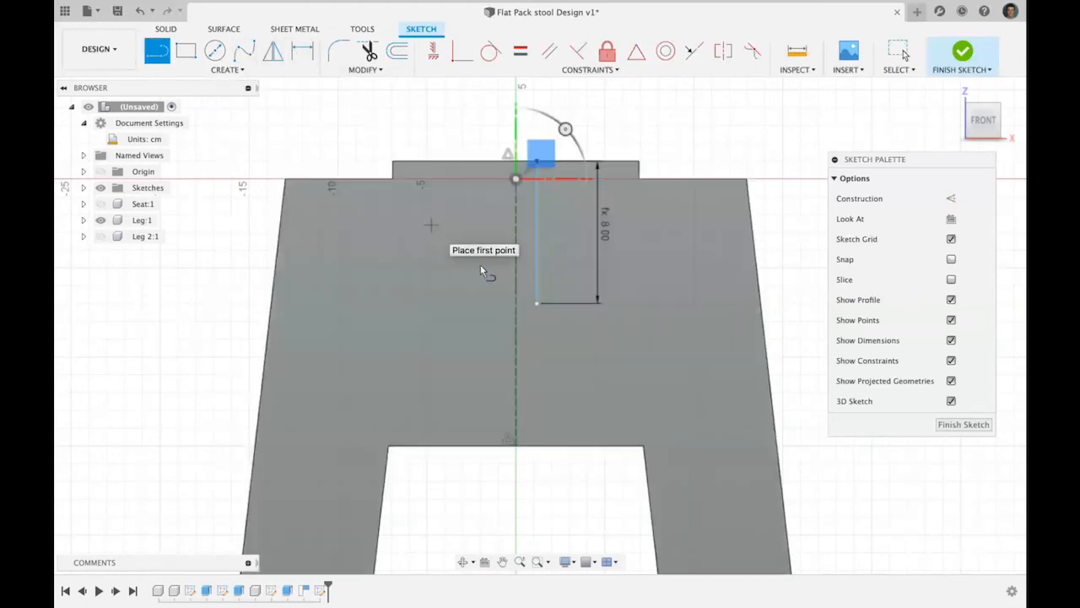
{"action": "left_click", "coordinate": [538, 304]}
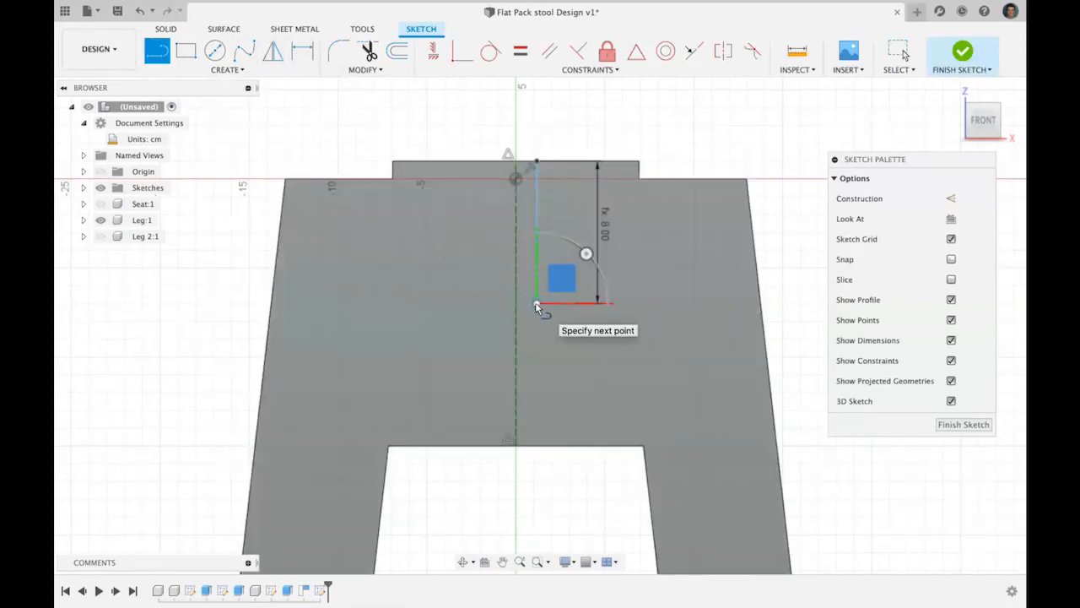
{"action": "left_click", "coordinate": [517, 304]}
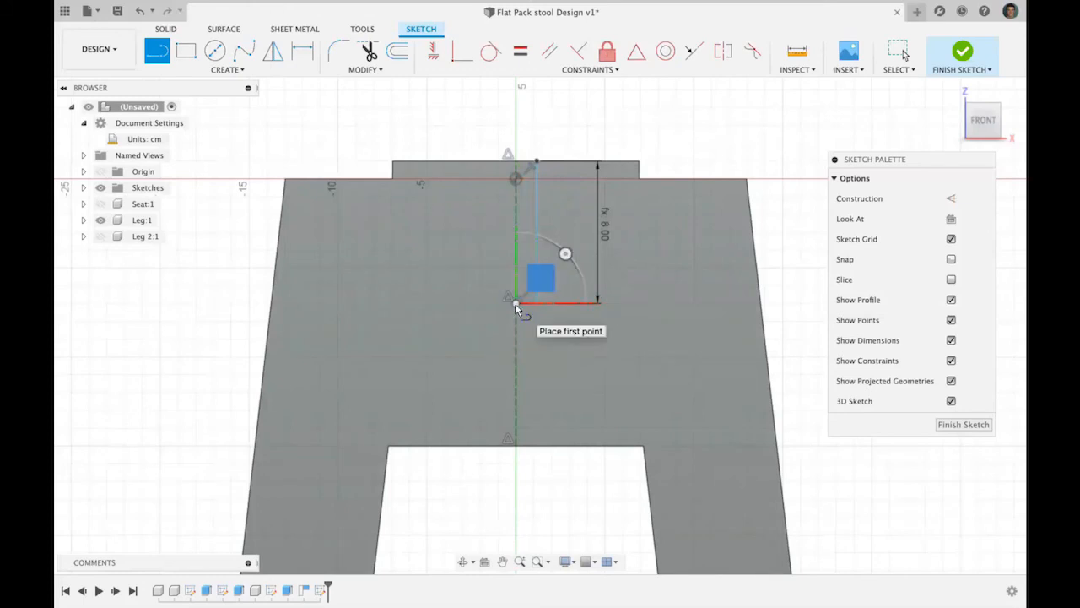
{"action": "key", "text": "Escape"}
- Dimension the short horizontal line at the slot's bottom and set its length to Wood_Thickness/2
{"action": "left_click", "coordinate": [303, 56]}
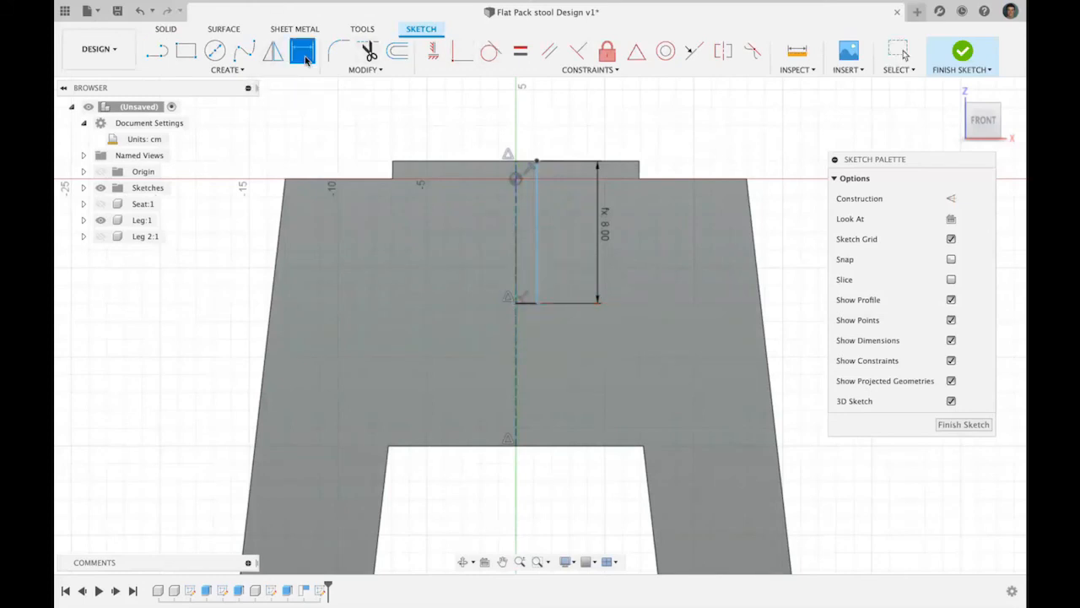
{"action": "left_click", "coordinate": [528, 304]}
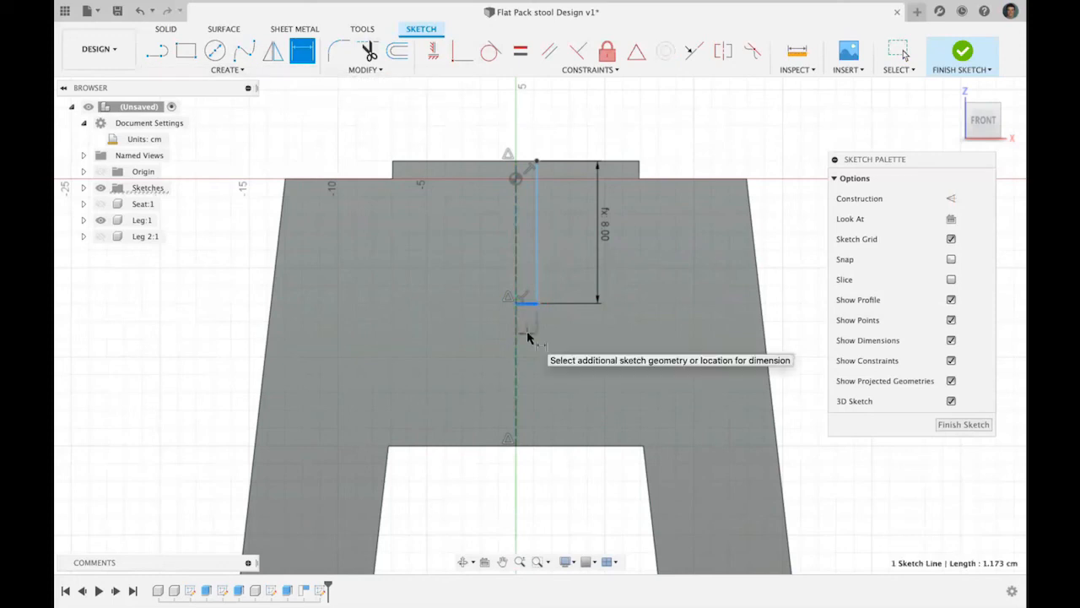
{"action": "left_click", "coordinate": [528, 329]}
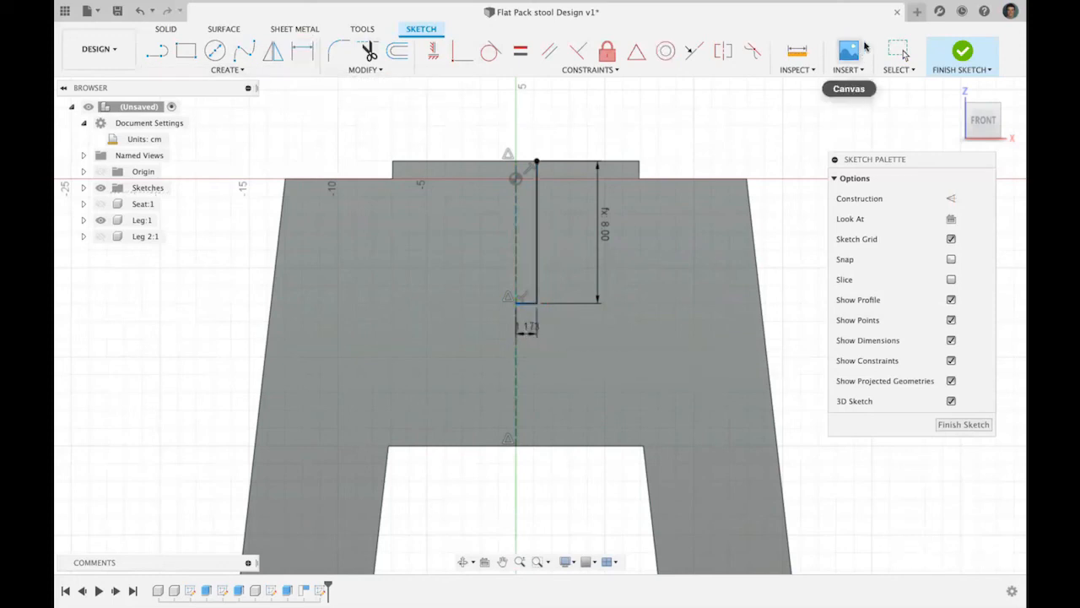
{"action": "left_click", "coordinate": [899, 51]}
{"action": "left_click", "coordinate": [529, 331]}
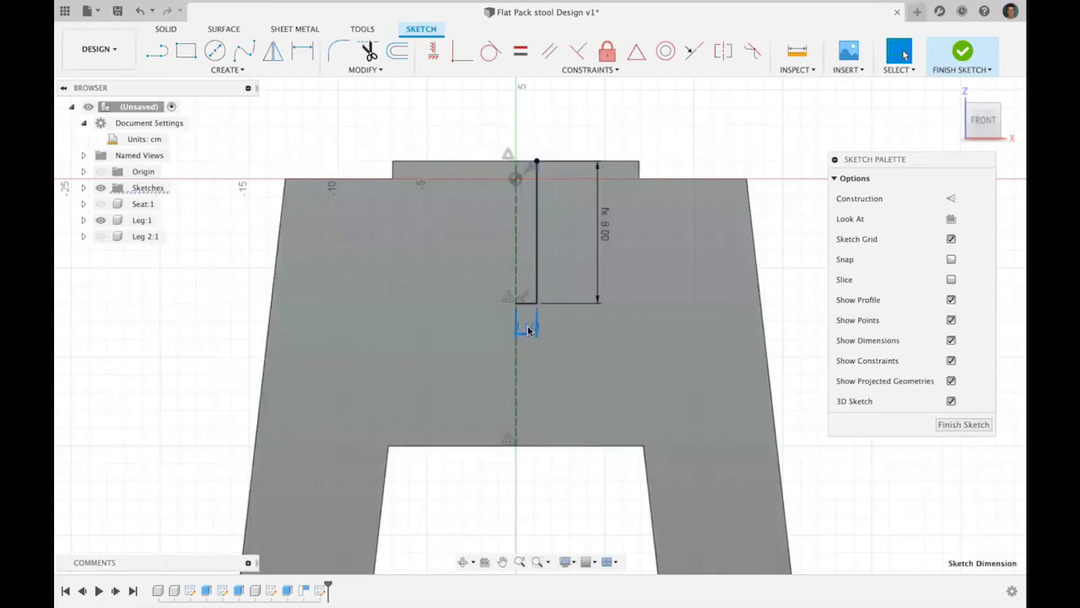
{"action": "double_click", "coordinate": [528, 331]}
{"action": "type", "text": "w"}
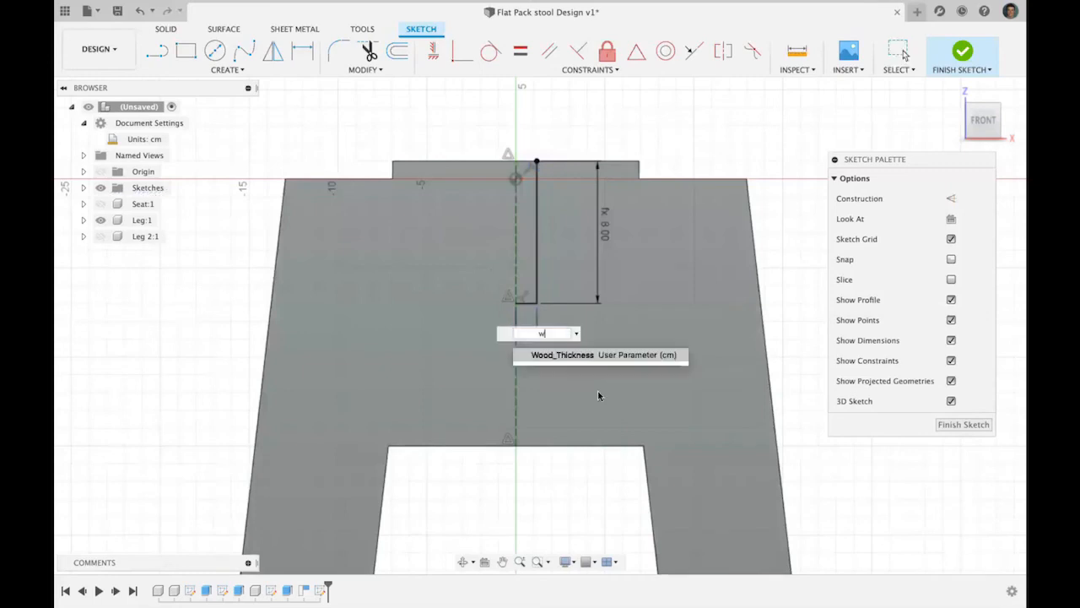
{"action": "left_click", "coordinate": [594, 356]}
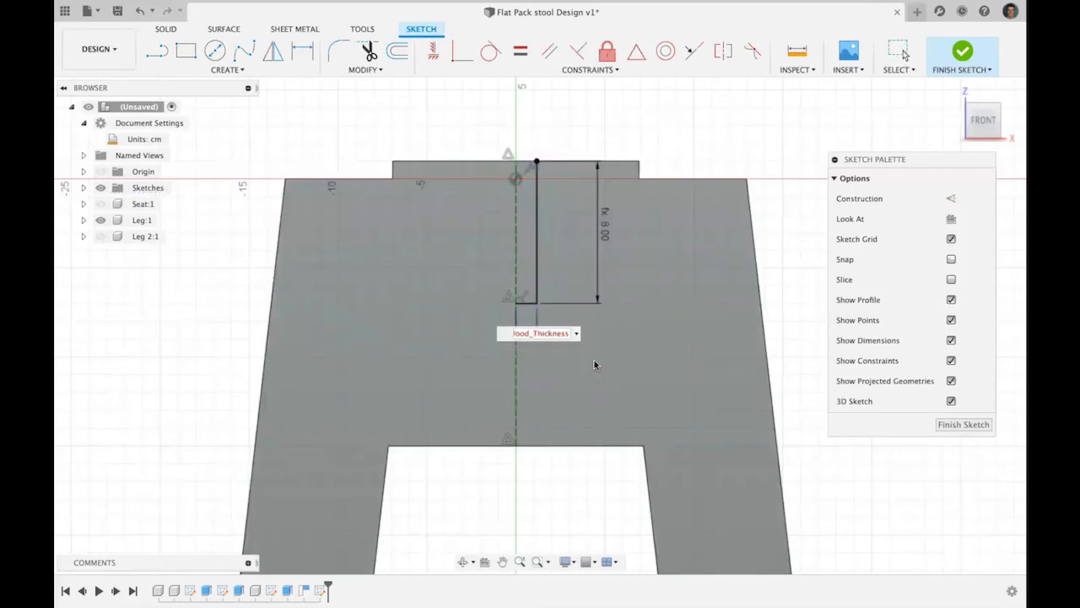
{"action": "type", "text": "/2"}
{"action": "key", "text": "Return"}
{"action": "key", "text": "Escape"}
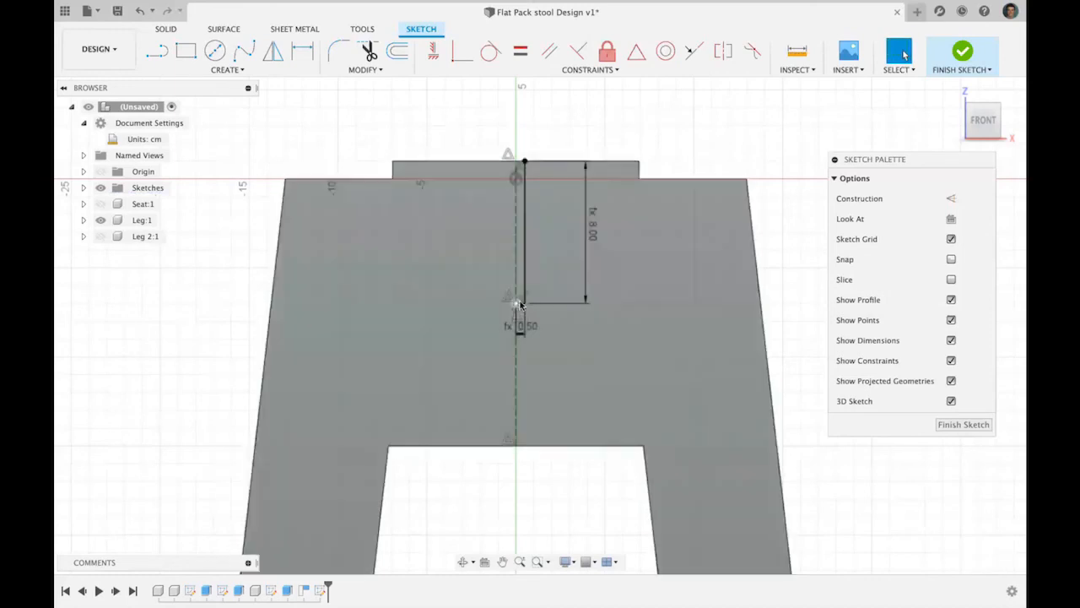
- Mirror the vertical line and the short horizontal line about the construction centre line to close the slot outline
{"action": "key", "text": "l"}
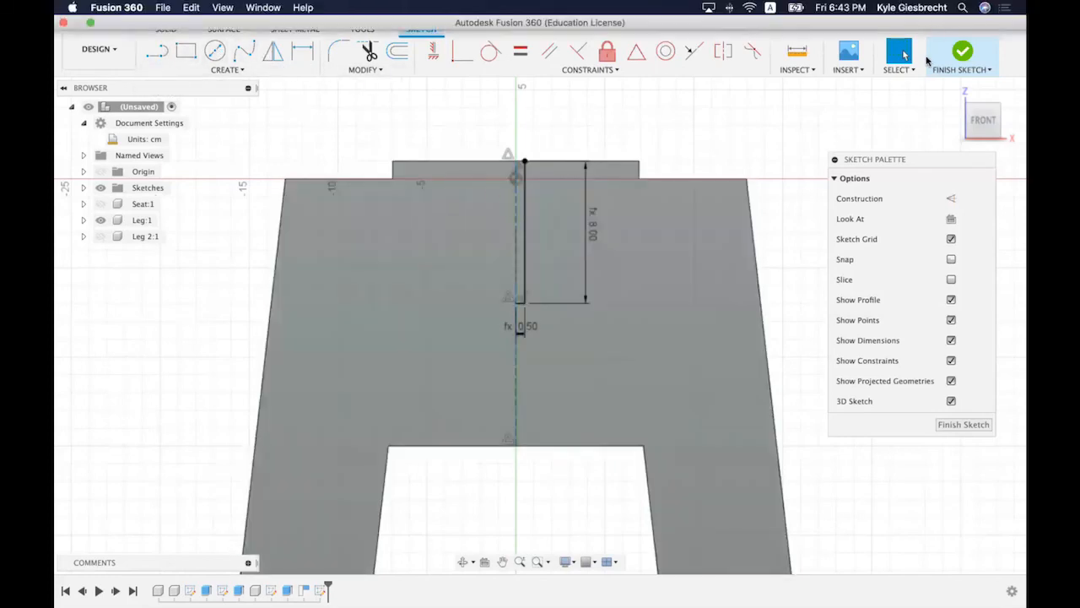
{"action": "left_click", "coordinate": [524, 222]}
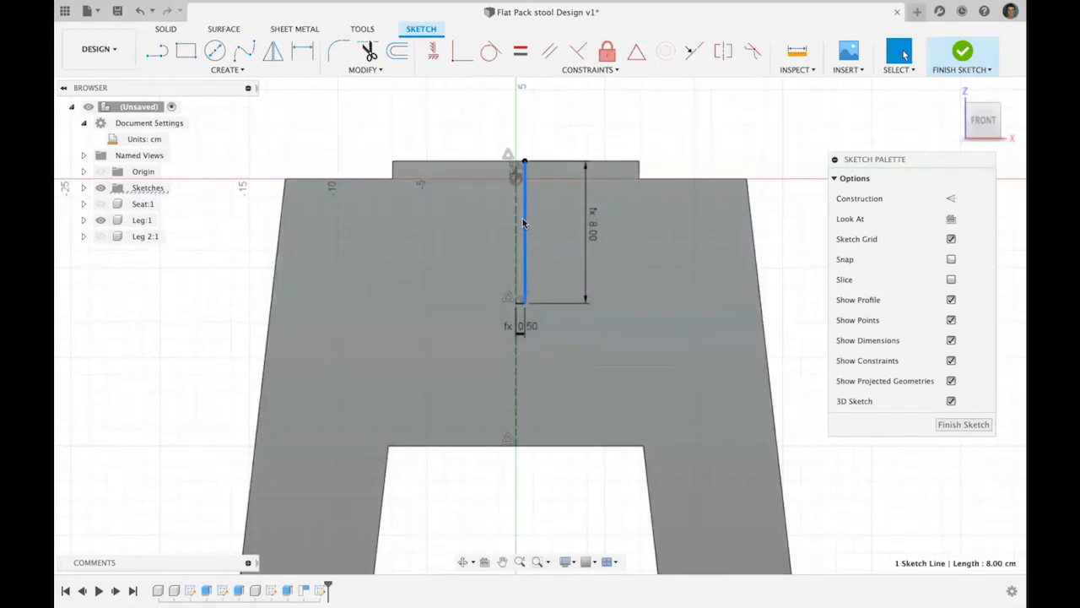
{"action": "left_click", "coordinate": [523, 303], "text": "shift"}
{"action": "left_click", "coordinate": [523, 303], "text": "shift"}
{"action": "scroll", "coordinate": [517, 316], "scroll_direction": "up", "scroll_amount": 1}
{"action": "scroll", "coordinate": [517, 311], "scroll_direction": "up", "scroll_amount": 3}
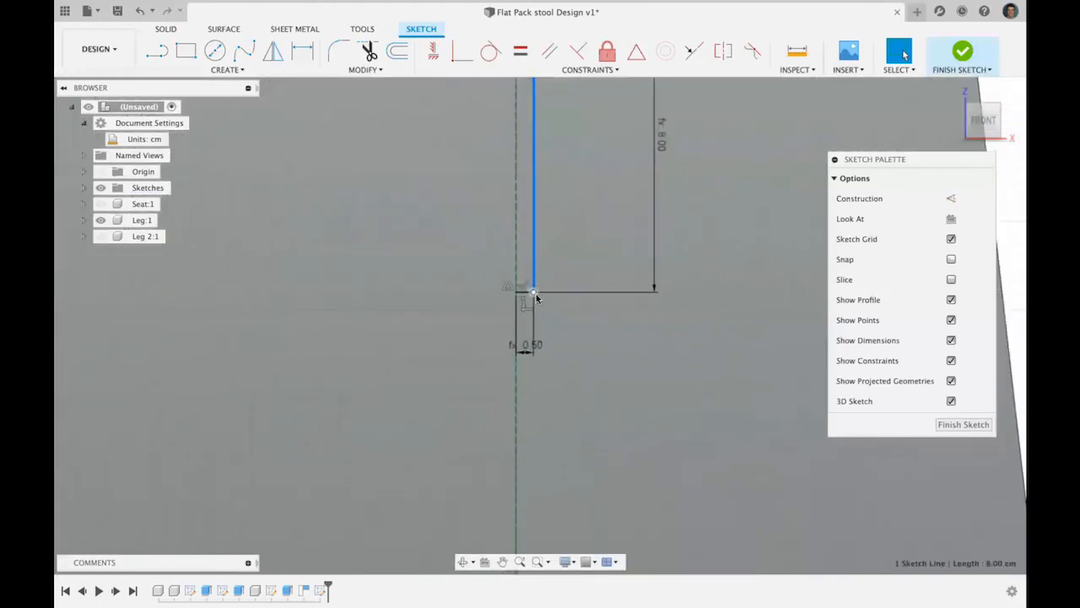
{"action": "left_click", "coordinate": [524, 292], "text": "shift"}
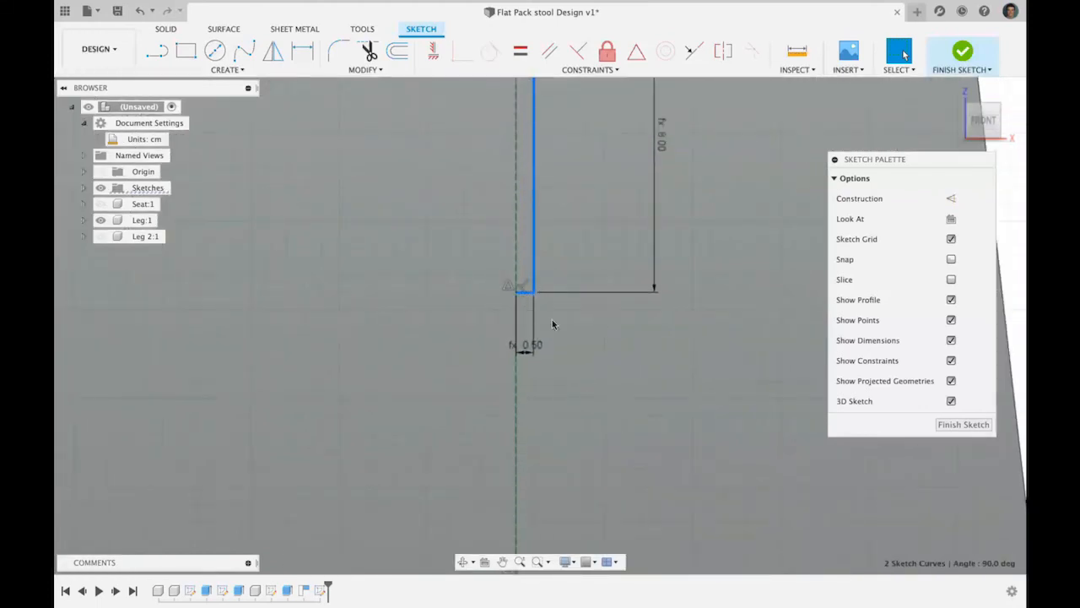
{"action": "scroll", "coordinate": [592, 258], "scroll_direction": "down", "scroll_amount": 4}
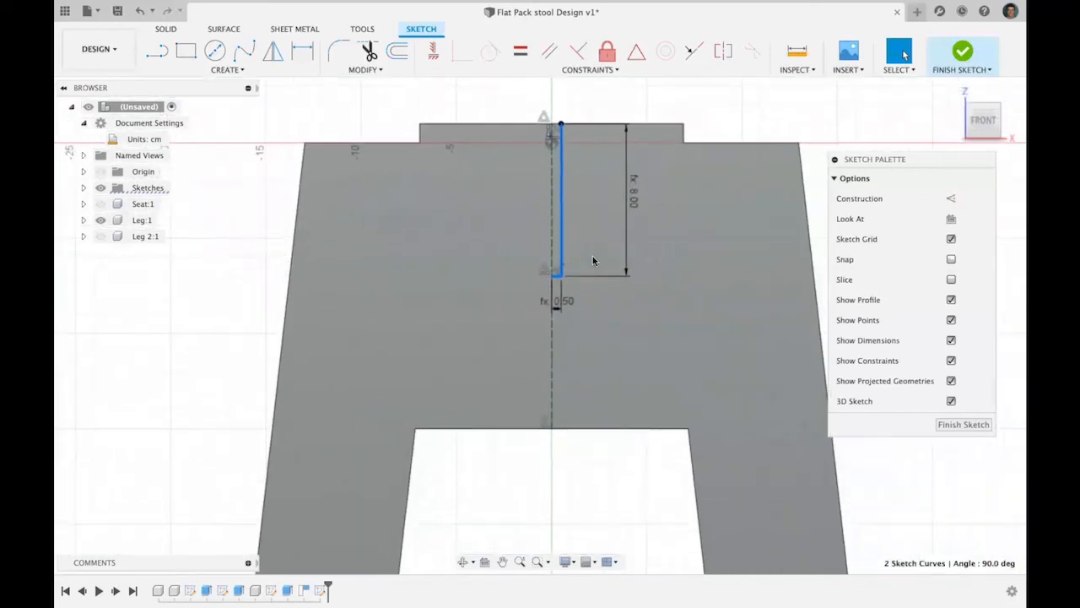
{"action": "left_click", "coordinate": [273, 51]}
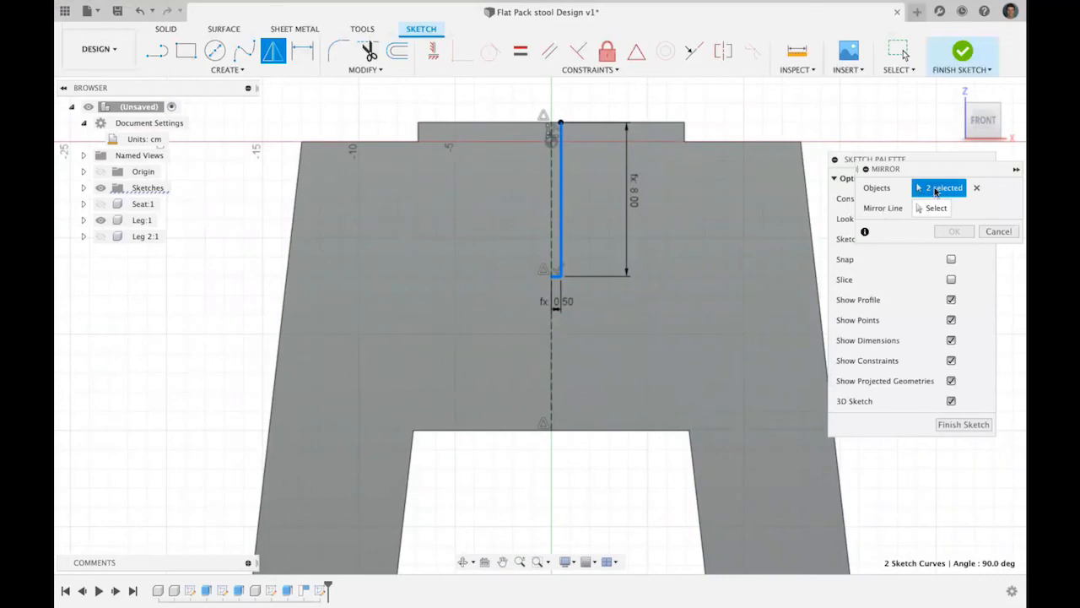
{"action": "left_click", "coordinate": [924, 208]}
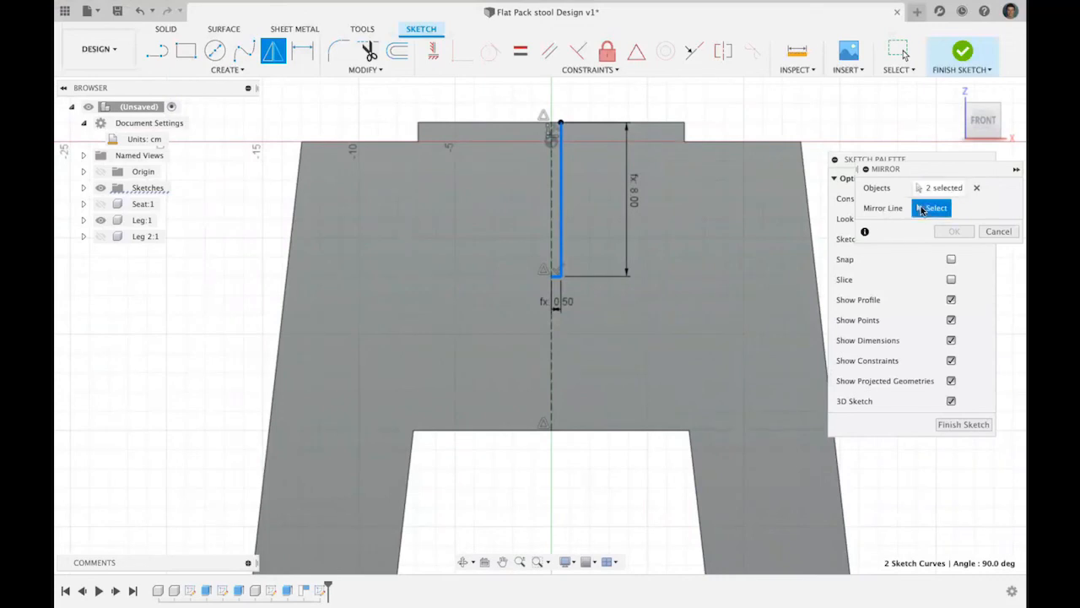
{"action": "left_click", "coordinate": [550, 334]}
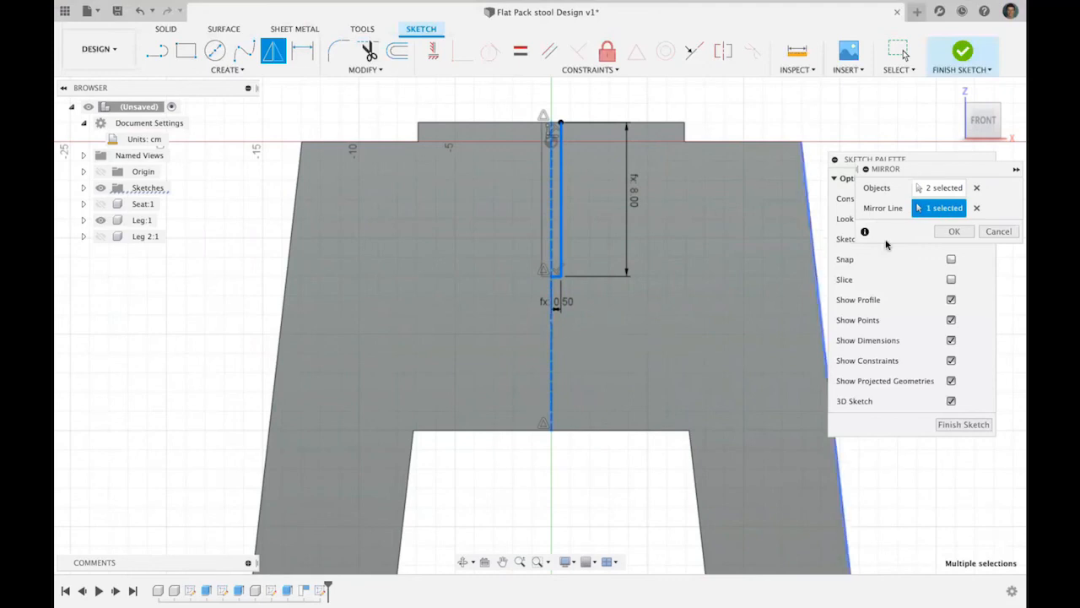
{"action": "left_click", "coordinate": [954, 232]}
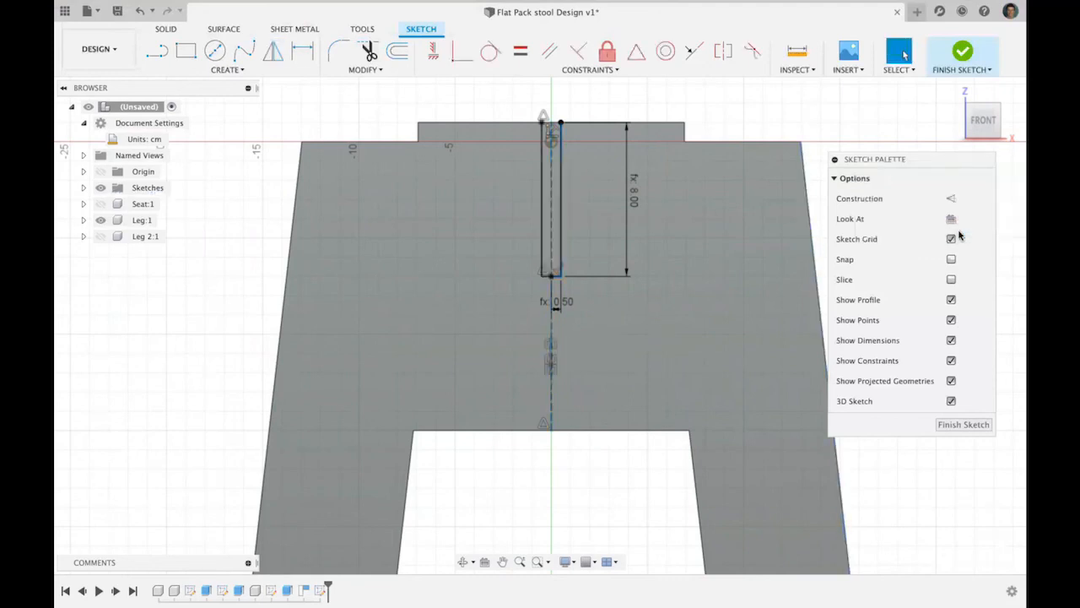
- Finish the slot sketch, return to the home view and activate the first Leg component
{"action": "left_click", "coordinate": [969, 429]}
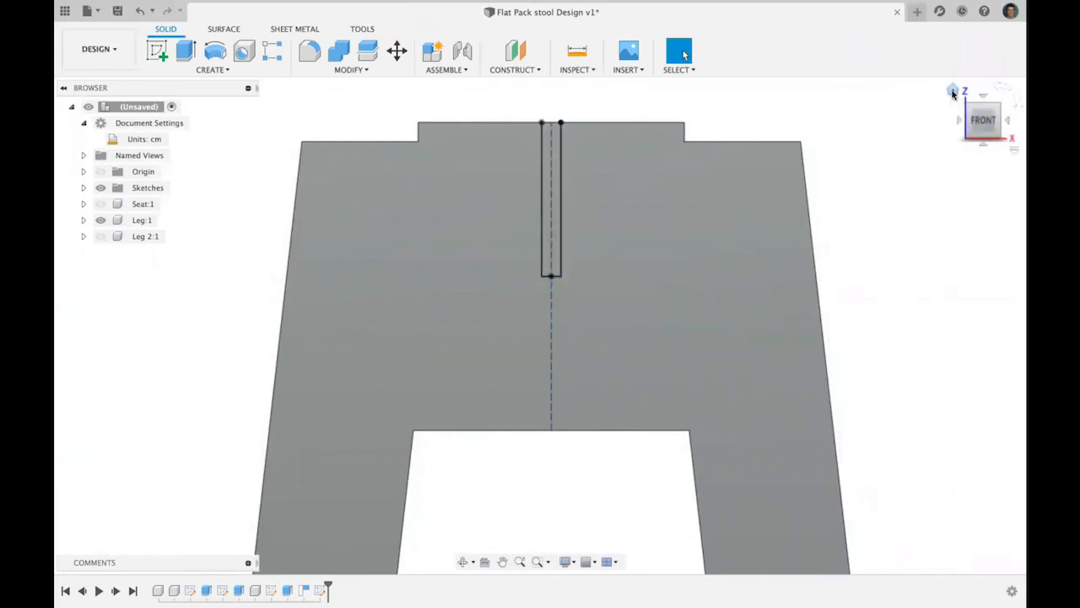
{"action": "left_click", "coordinate": [953, 91]}
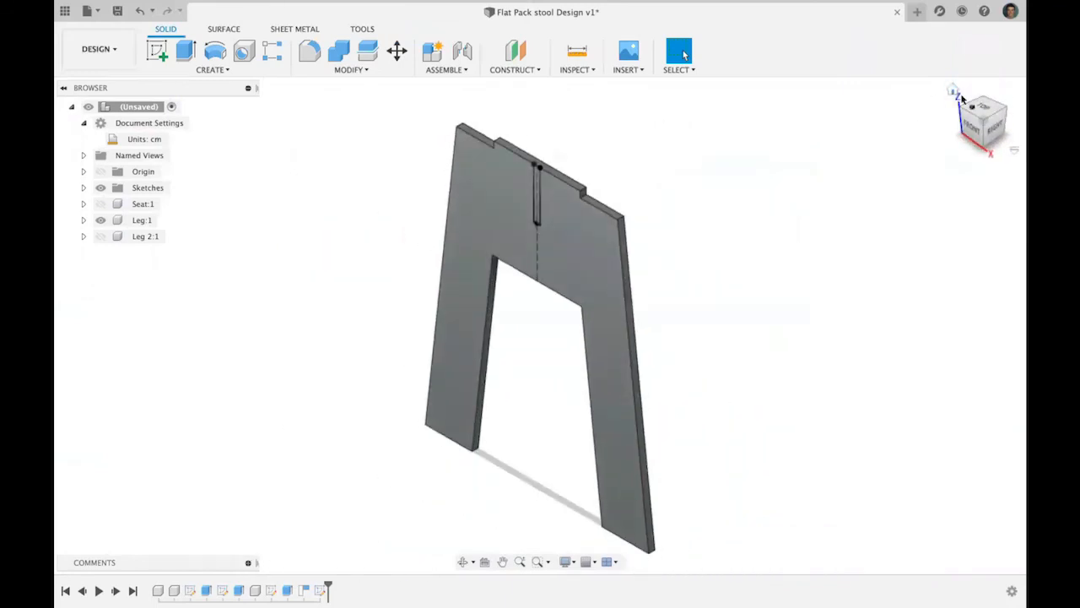
{"action": "double_click", "coordinate": [583, 181]}
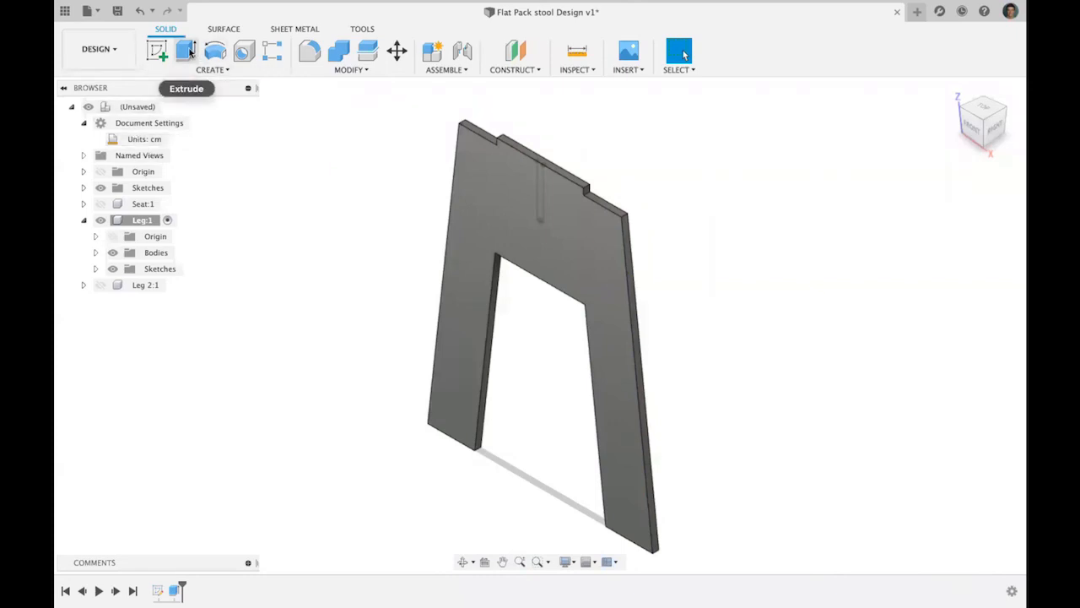
- Extrude the slot profile -6 cm as a cut through the first leg
{"action": "left_click", "coordinate": [187, 52]}
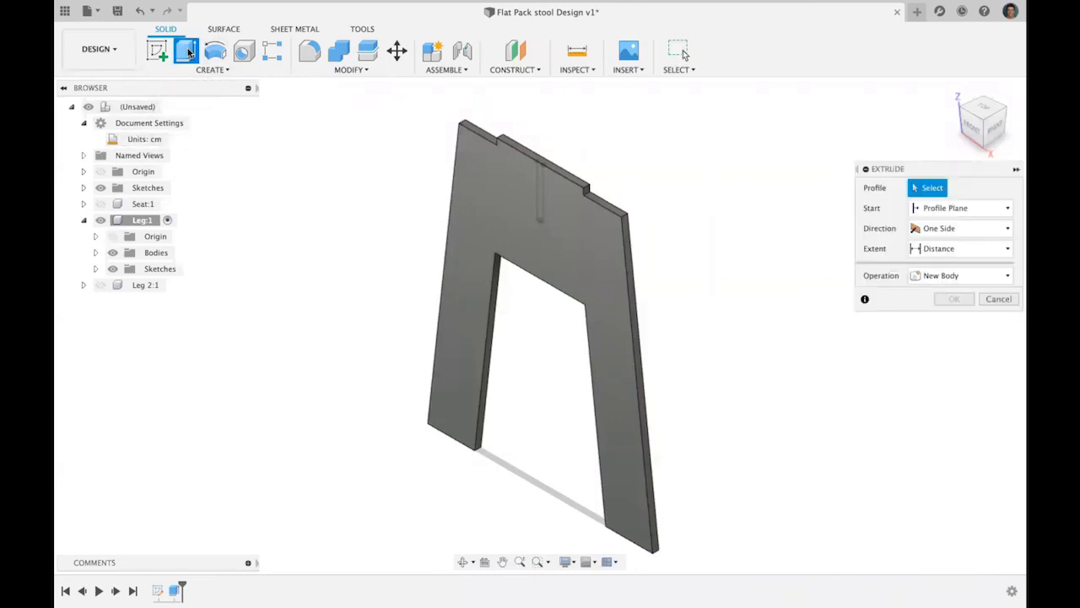
{"action": "left_click", "coordinate": [539, 194]}
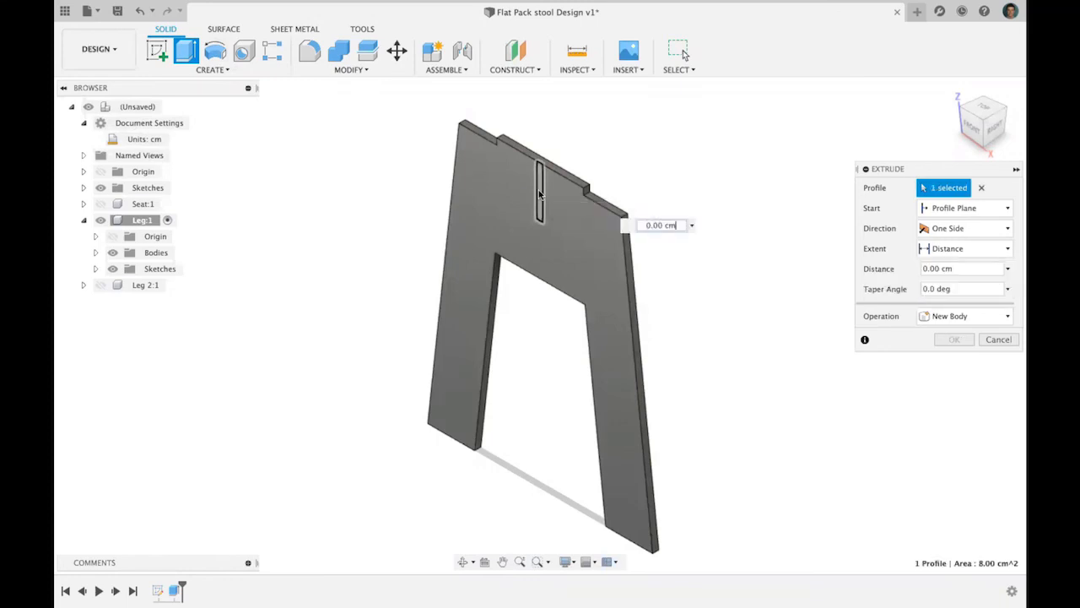
{"action": "left_click_drag", "start_coordinate": [529, 199], "coordinate": [561, 180]}
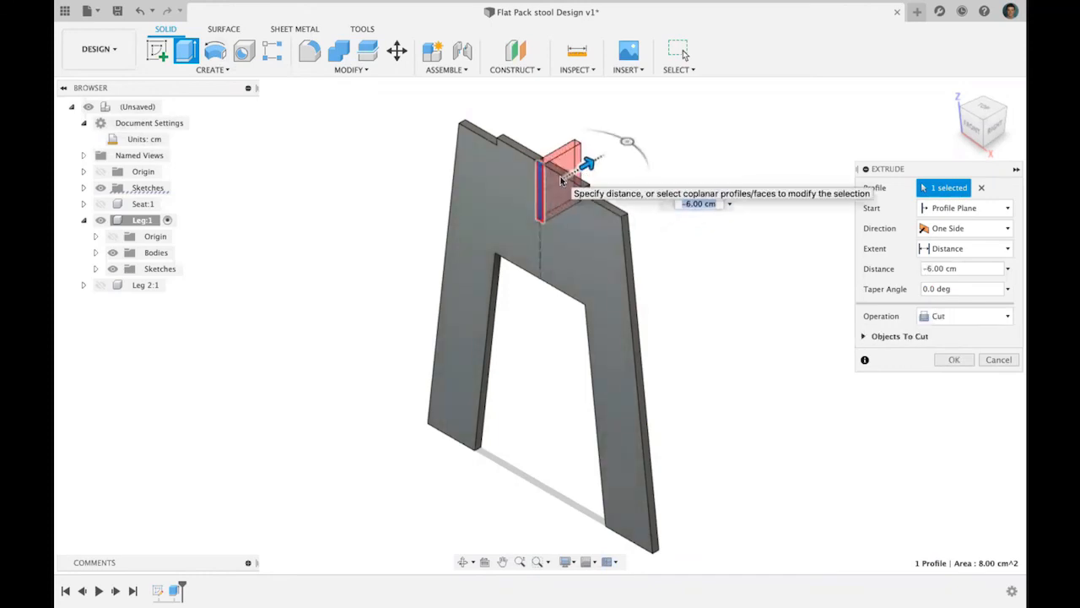
{"action": "left_click", "coordinate": [956, 361]}
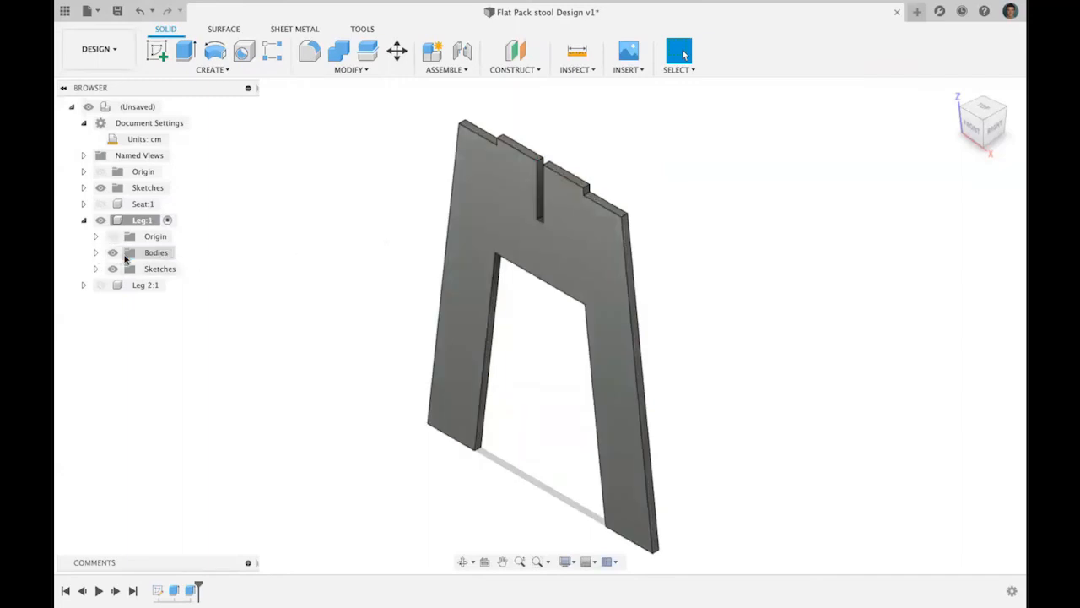
- Collapse the first Leg component, expand Leg 2 and make Leg 2 visible
{"action": "left_click", "coordinate": [84, 219]}
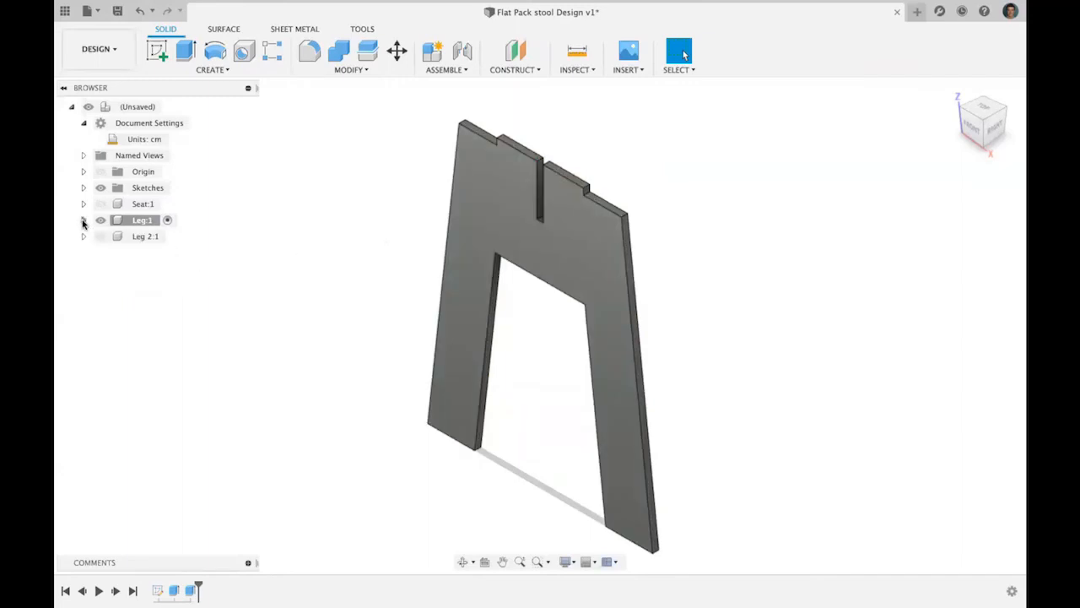
{"action": "left_click", "coordinate": [84, 237]}
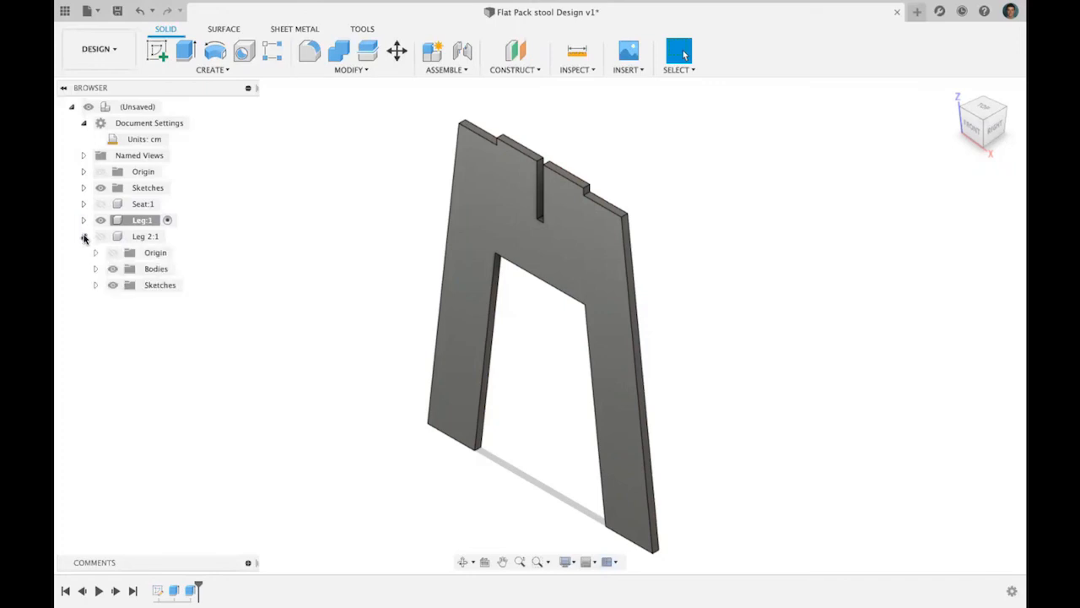
{"action": "left_click", "coordinate": [101, 237]}
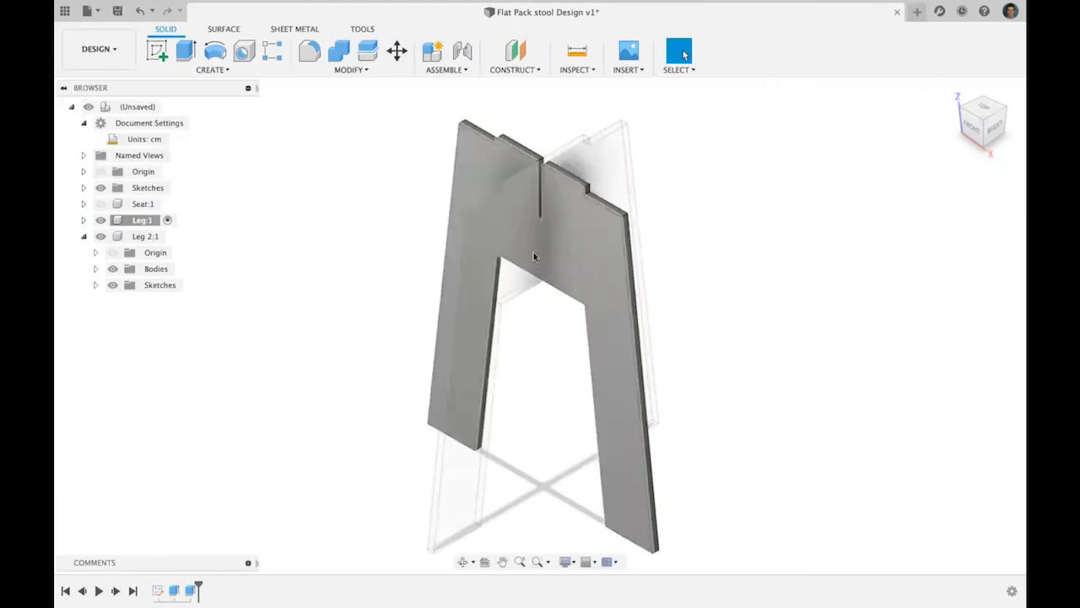
- Combine with Leg 2 as target body and the first leg as tool body, using Cut and keeping the tools
{"action": "left_click", "coordinate": [339, 52]}
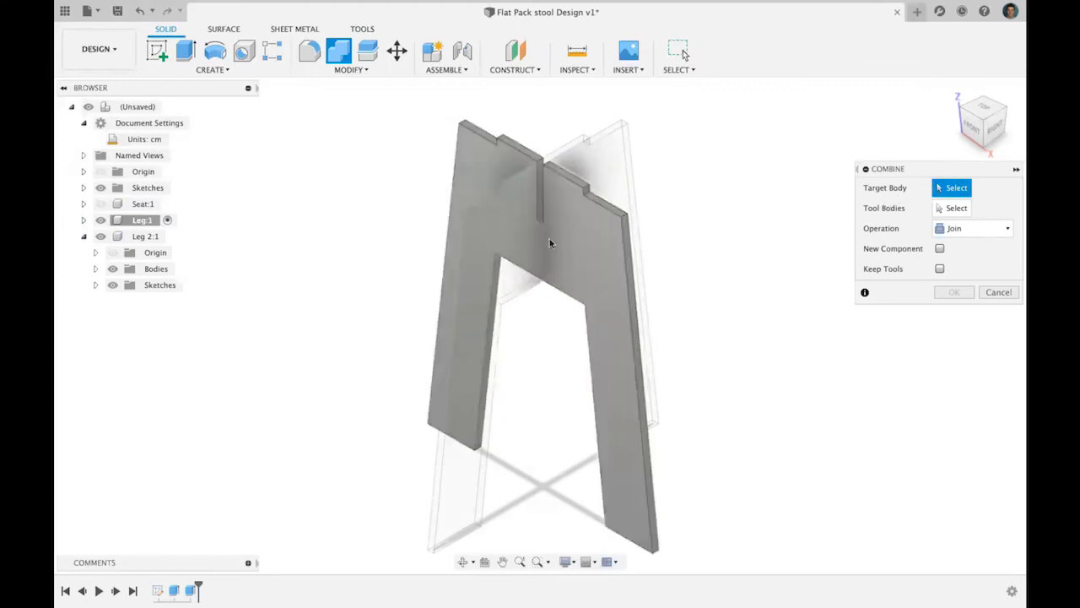
{"action": "left_click", "coordinate": [494, 230]}
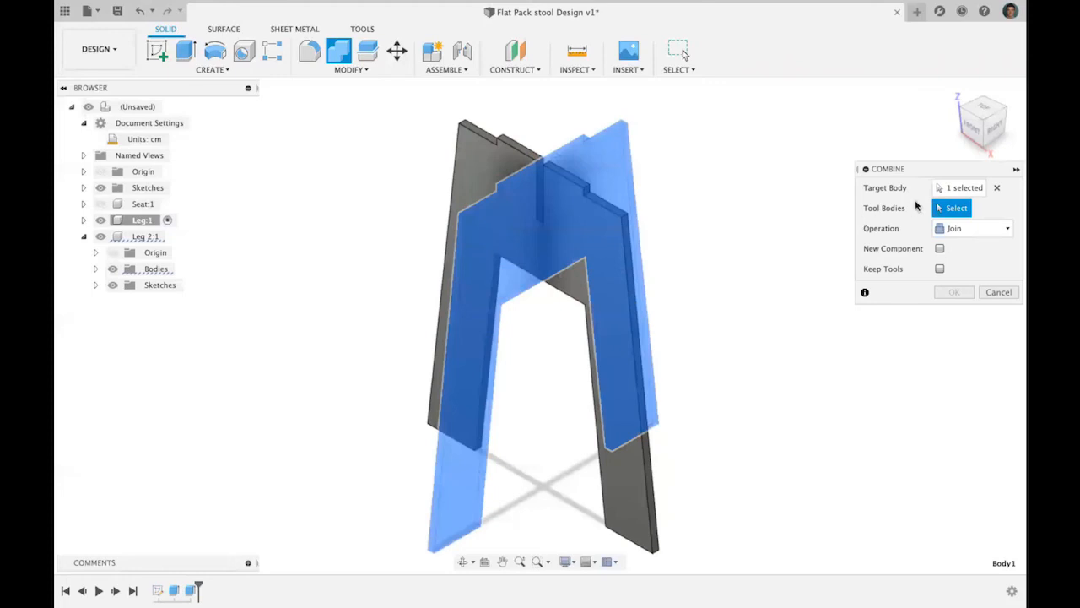
{"action": "left_click", "coordinate": [474, 162]}
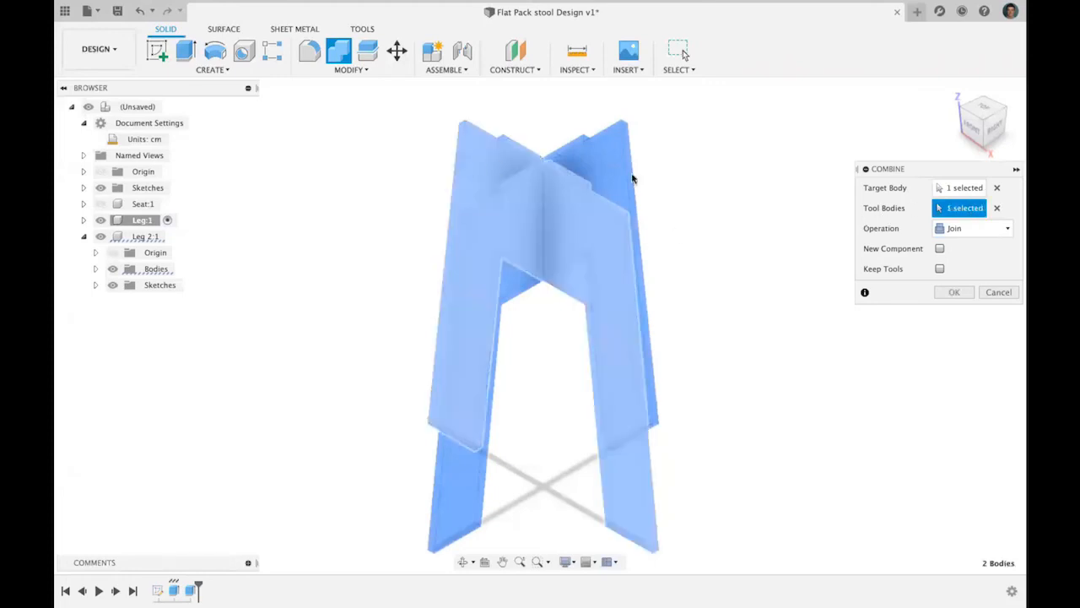
{"action": "left_click", "coordinate": [979, 230]}
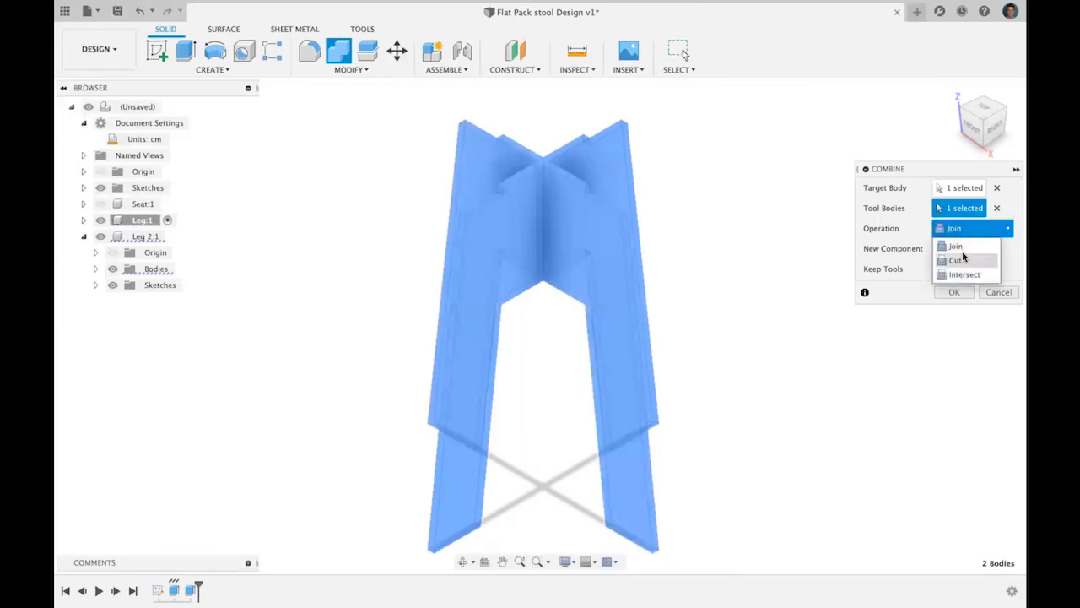
{"action": "left_click", "coordinate": [960, 260]}
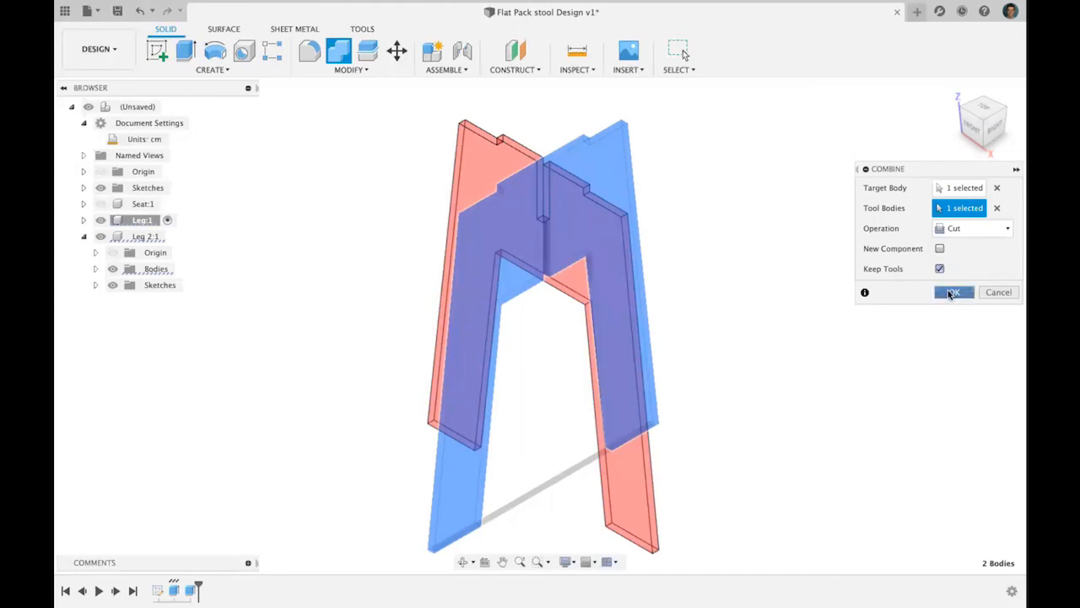
{"action": "left_click", "coordinate": [954, 292]}
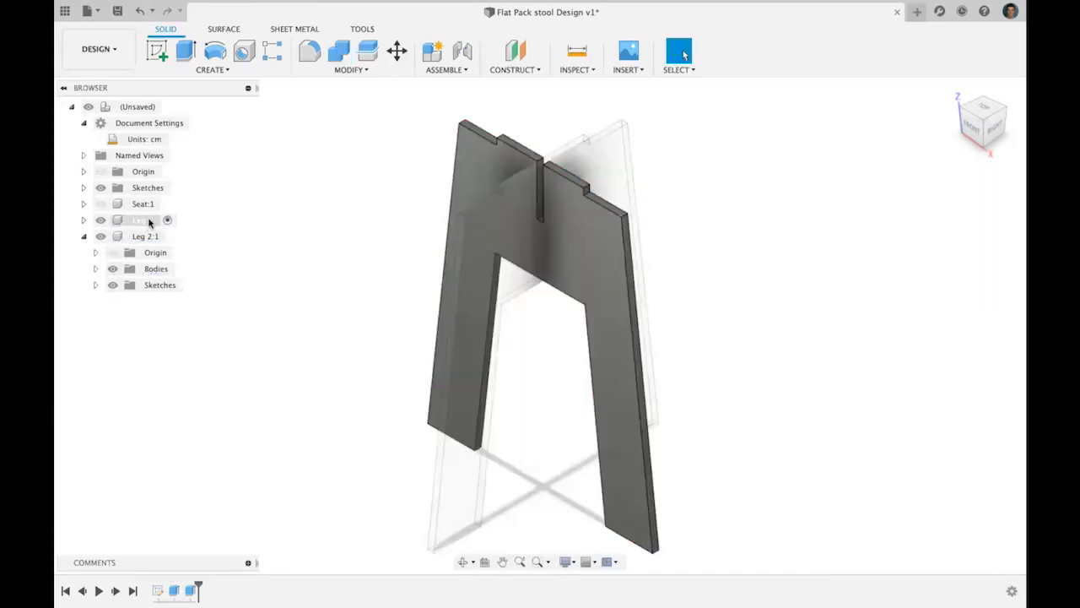
- Hide the first leg to examine the slot in Leg 2, and show Leg 2's origin
{"action": "left_click", "coordinate": [96, 222]}
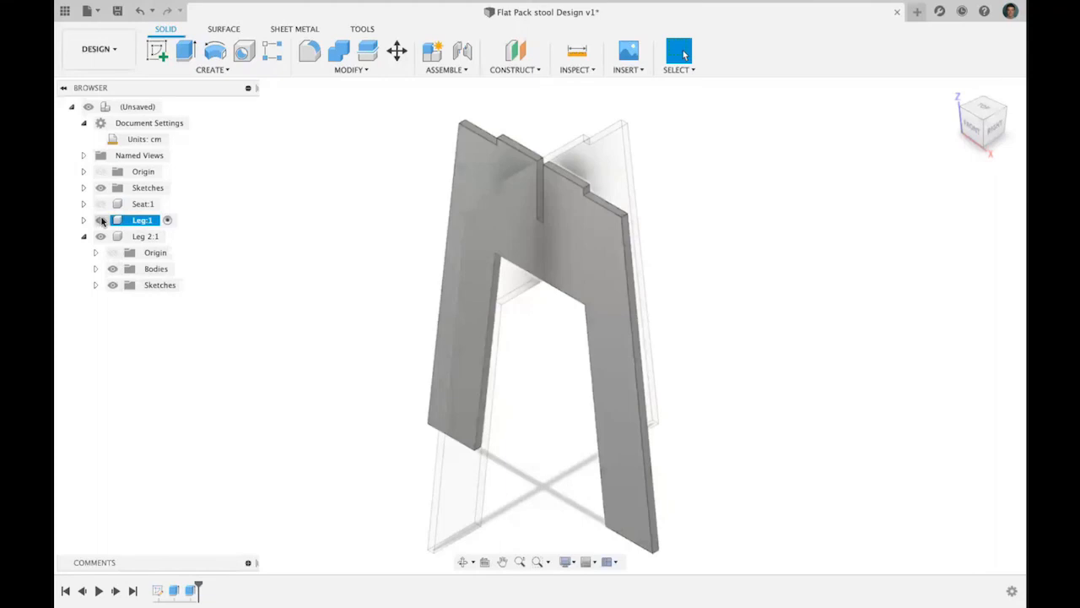
{"action": "left_click", "coordinate": [100, 220]}
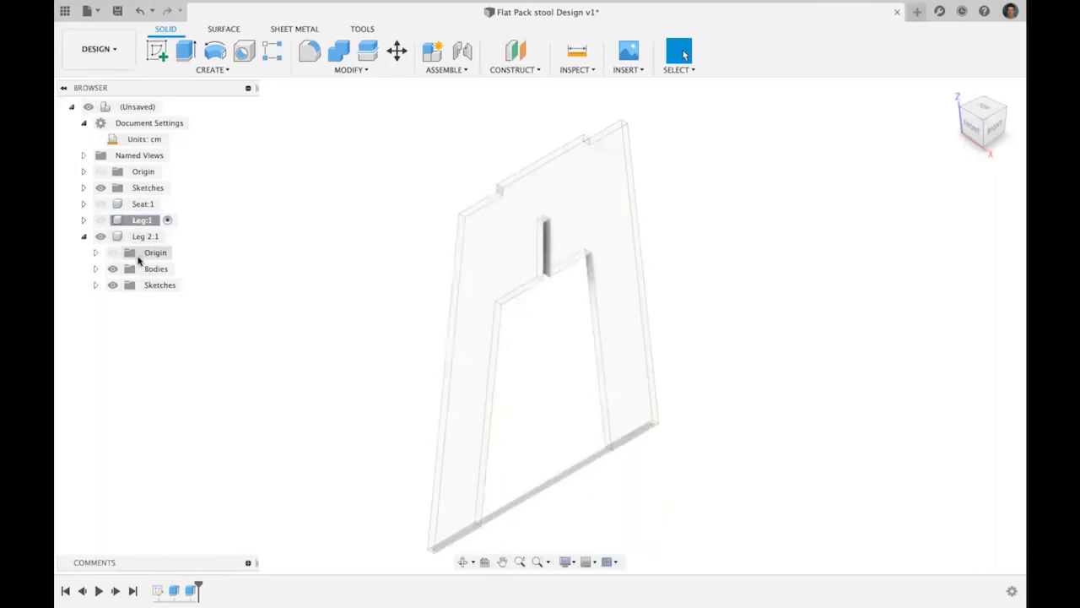
{"action": "left_click", "coordinate": [113, 253]}
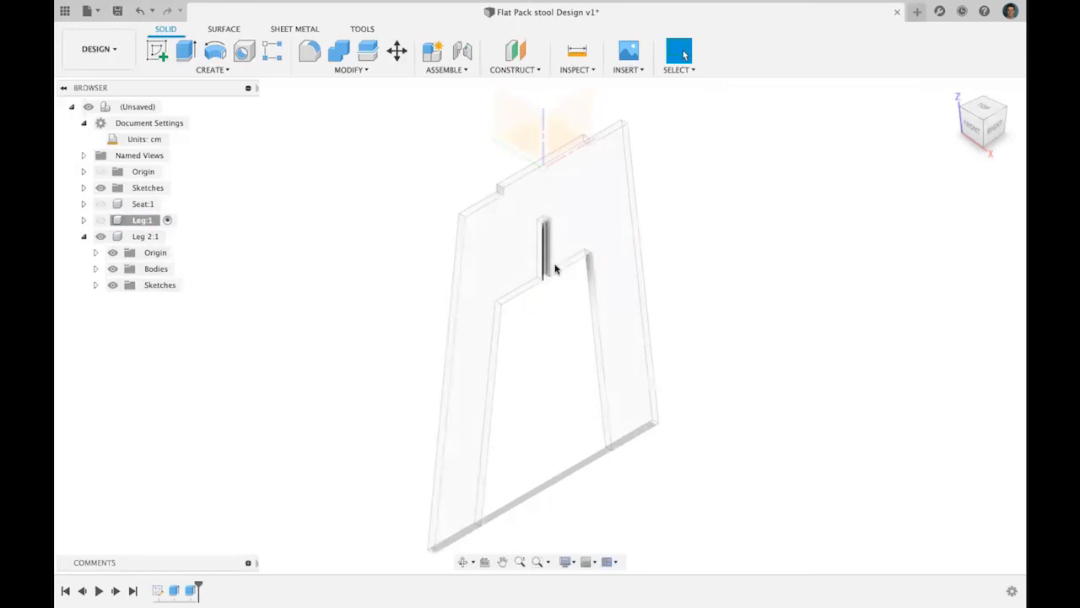
- Make the seat and both legs visible, collapse Leg 2 and return to the home view
{"action": "left_click", "coordinate": [100, 241]}
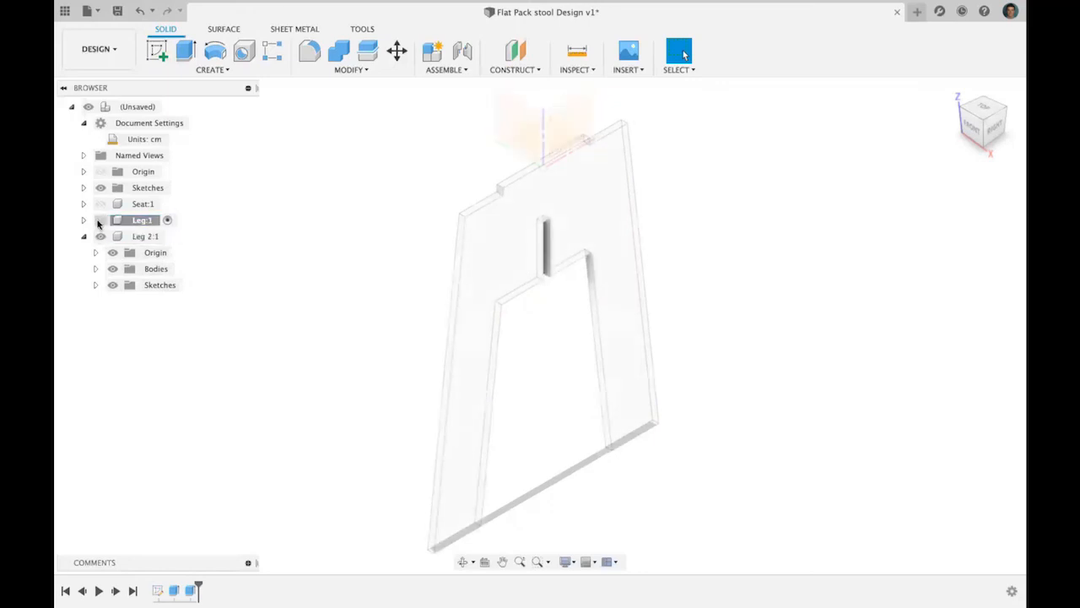
{"action": "left_click", "coordinate": [100, 237]}
{"action": "left_click", "coordinate": [107, 206]}
{"action": "left_click", "coordinate": [101, 204]}
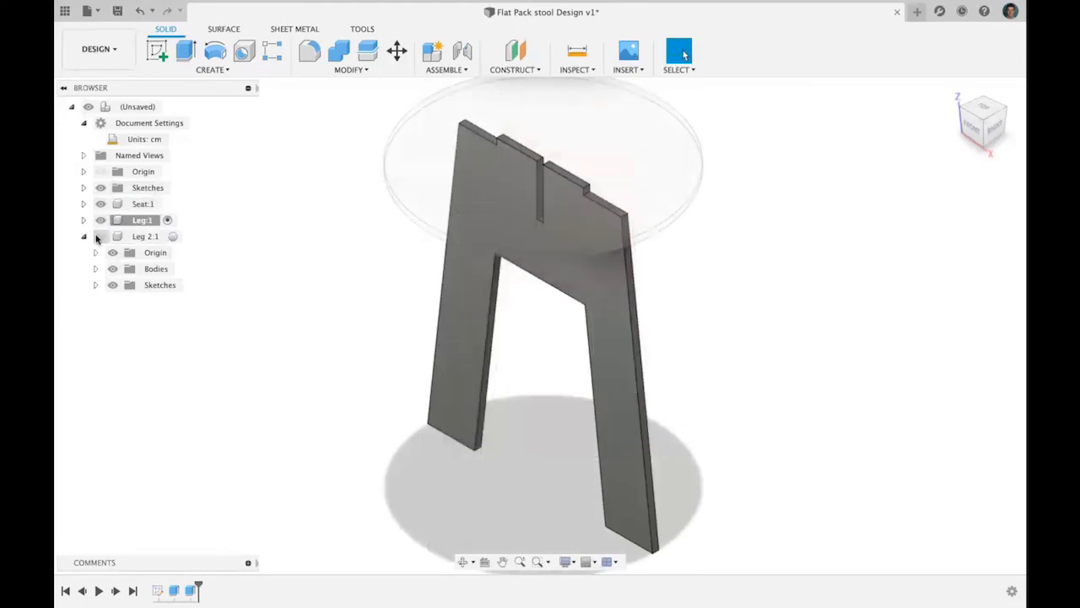
{"action": "left_click", "coordinate": [83, 237]}
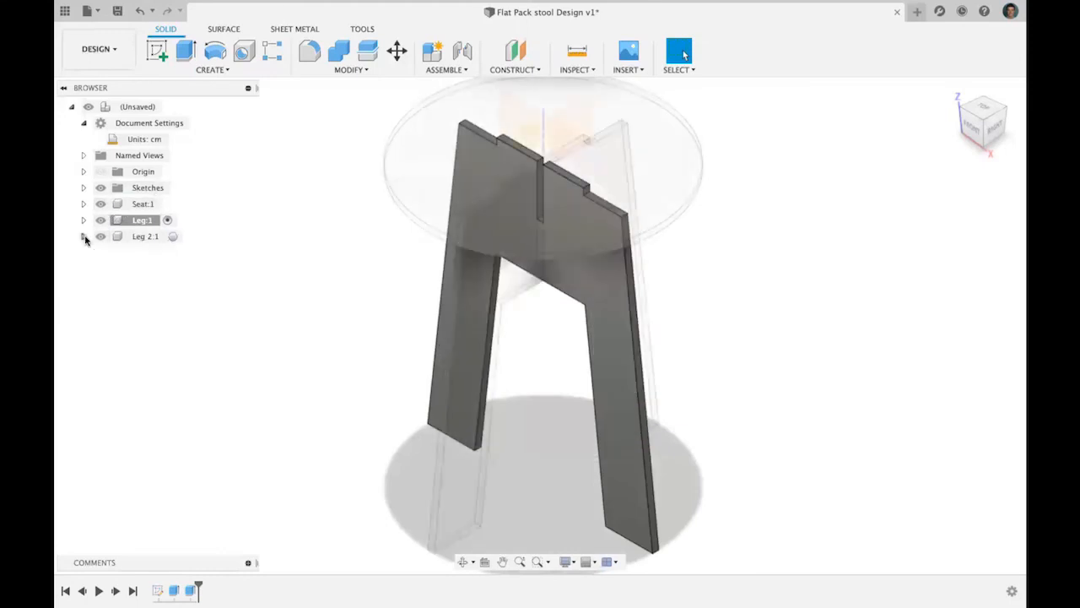
{"action": "left_click", "coordinate": [953, 90]}
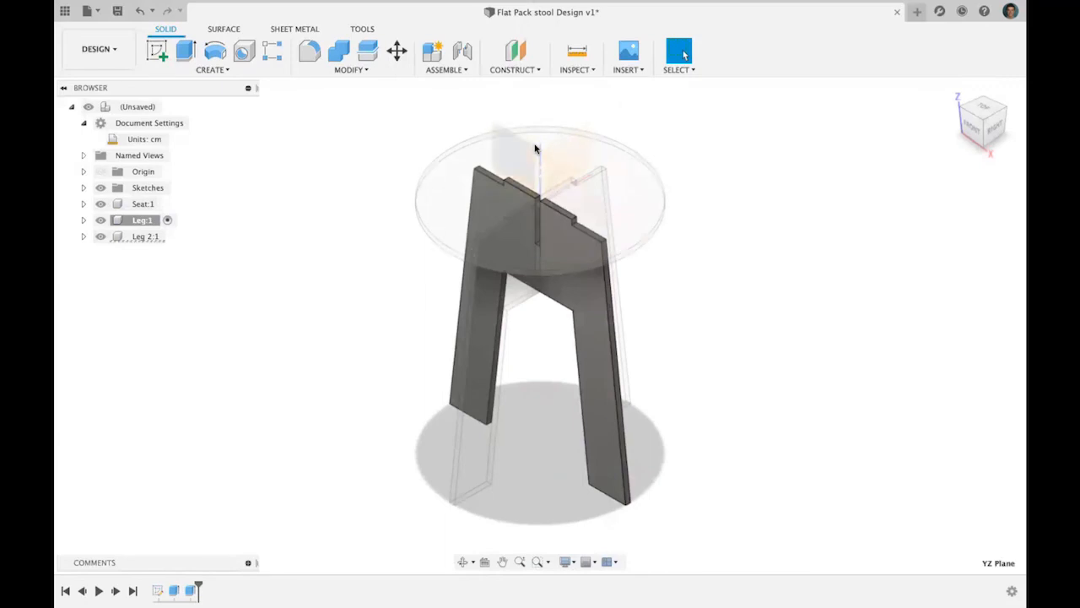
- Combine with the seat as target body and both legs as tool bodies, using Cut and keeping the tools
{"action": "left_click", "coordinate": [638, 205]}
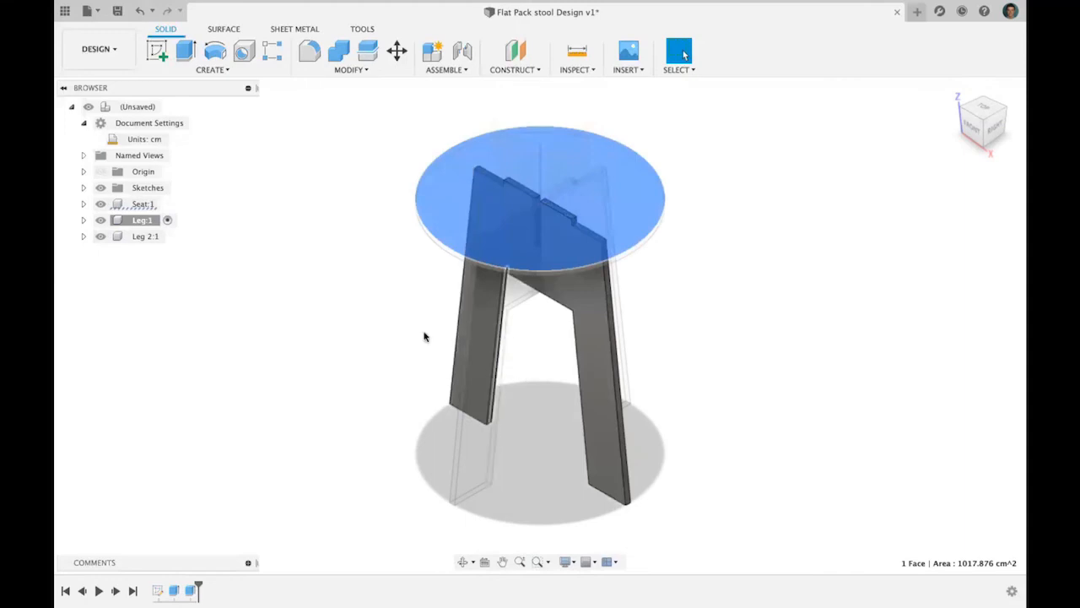
{"action": "left_click", "coordinate": [345, 51]}
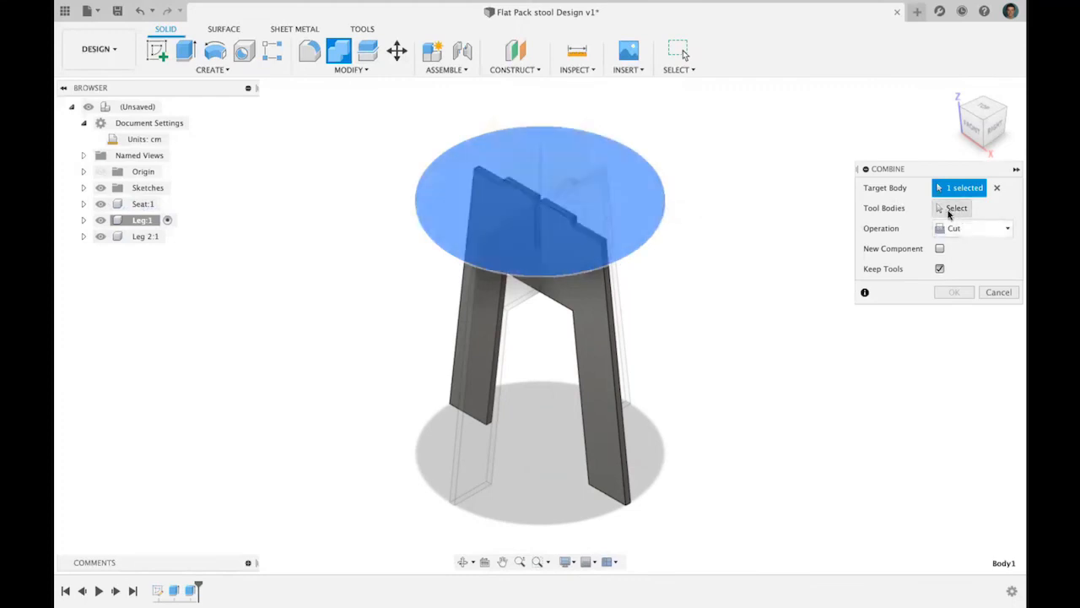
{"action": "left_click", "coordinate": [951, 210]}
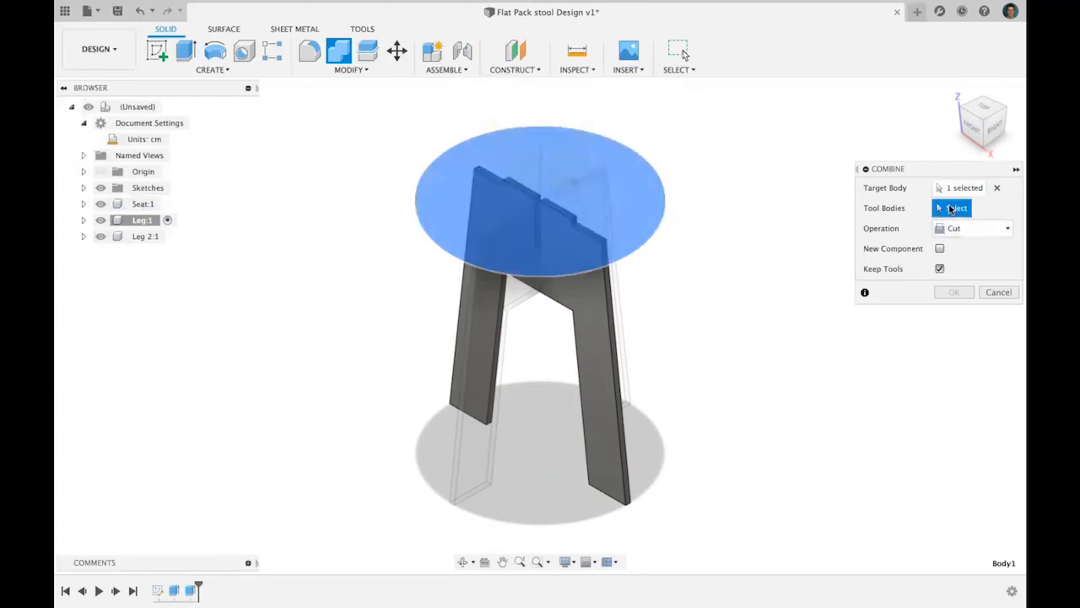
{"action": "left_click", "coordinate": [617, 318]}
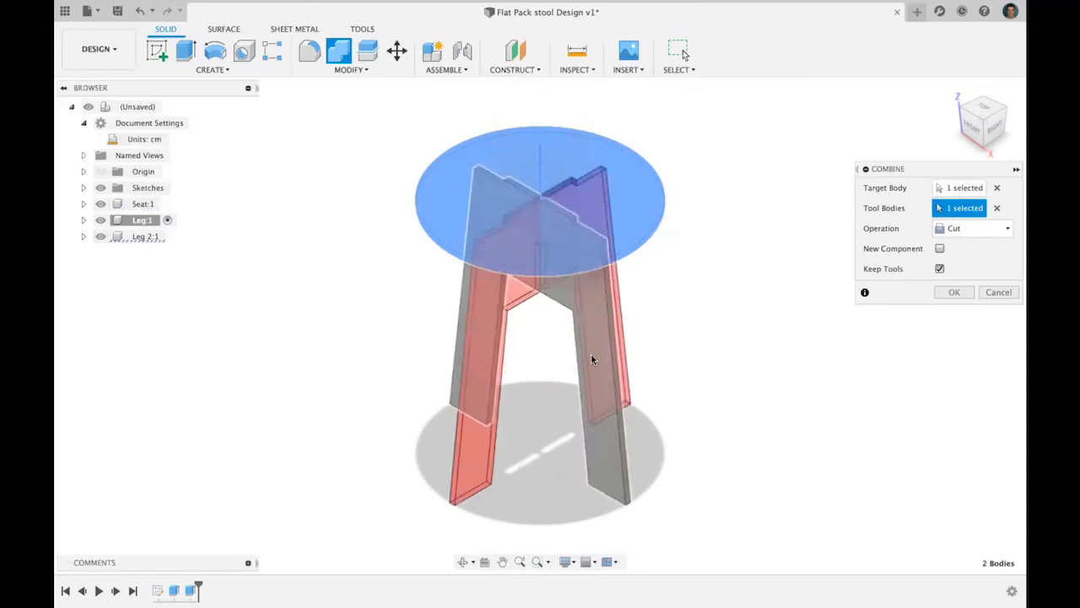
{"action": "left_click", "coordinate": [606, 456]}
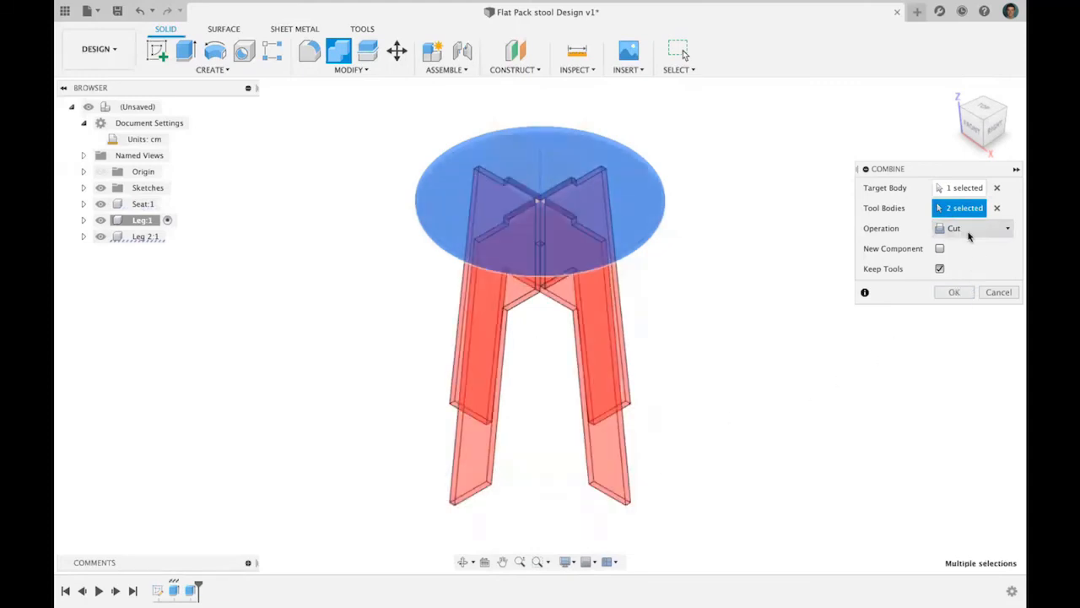
{"action": "left_click", "coordinate": [955, 292]}
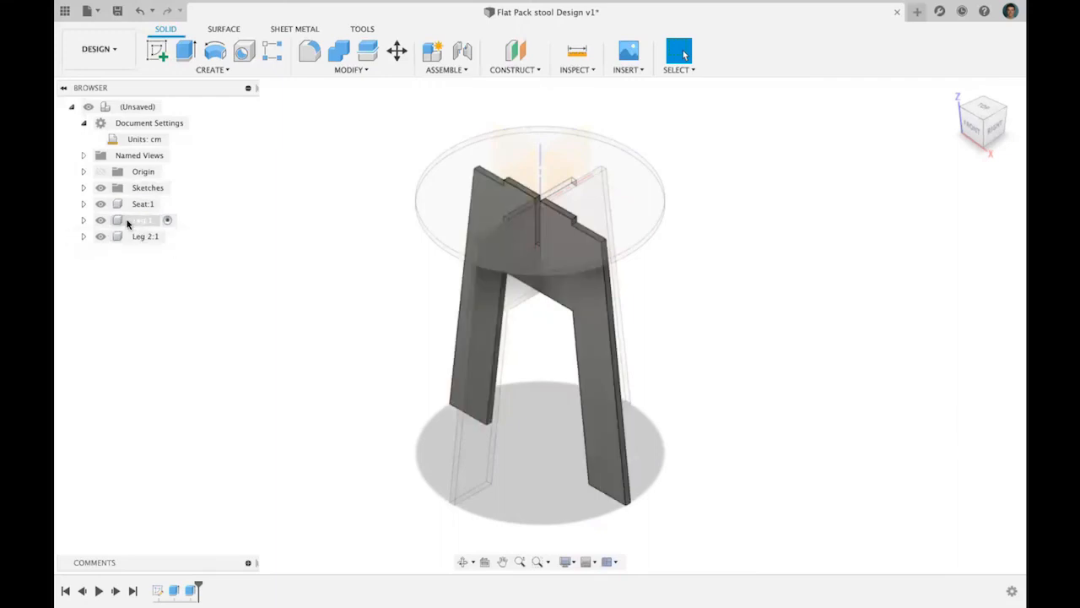
- Hide both legs to examine the cross-shaped slots in the seat, and activate the top-level component
{"action": "left_click", "coordinate": [100, 219]}
{"action": "left_click", "coordinate": [100, 236]}
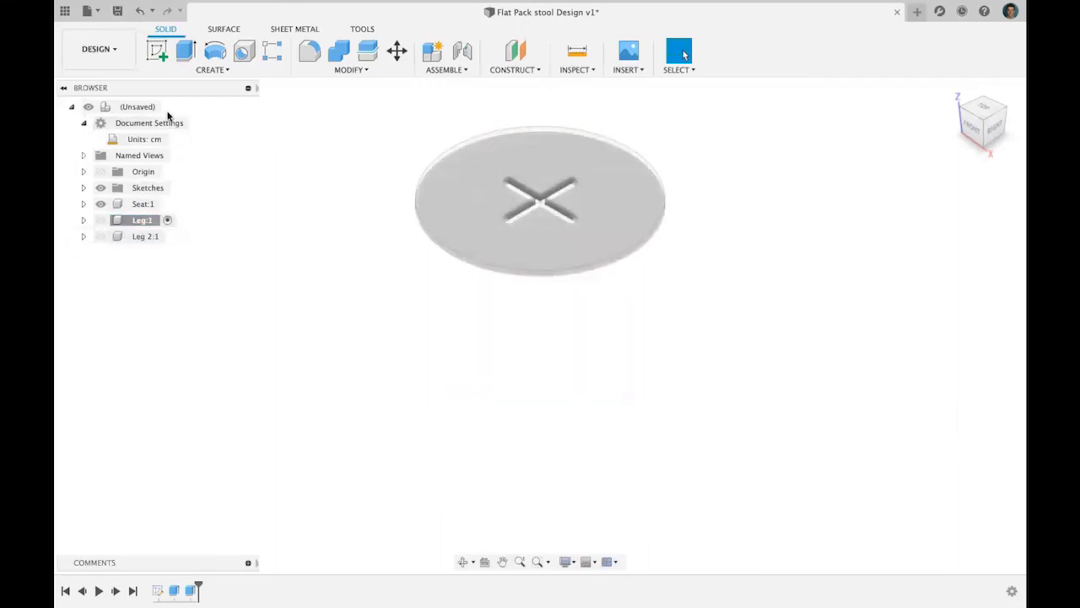
{"action": "left_click", "coordinate": [168, 219]}
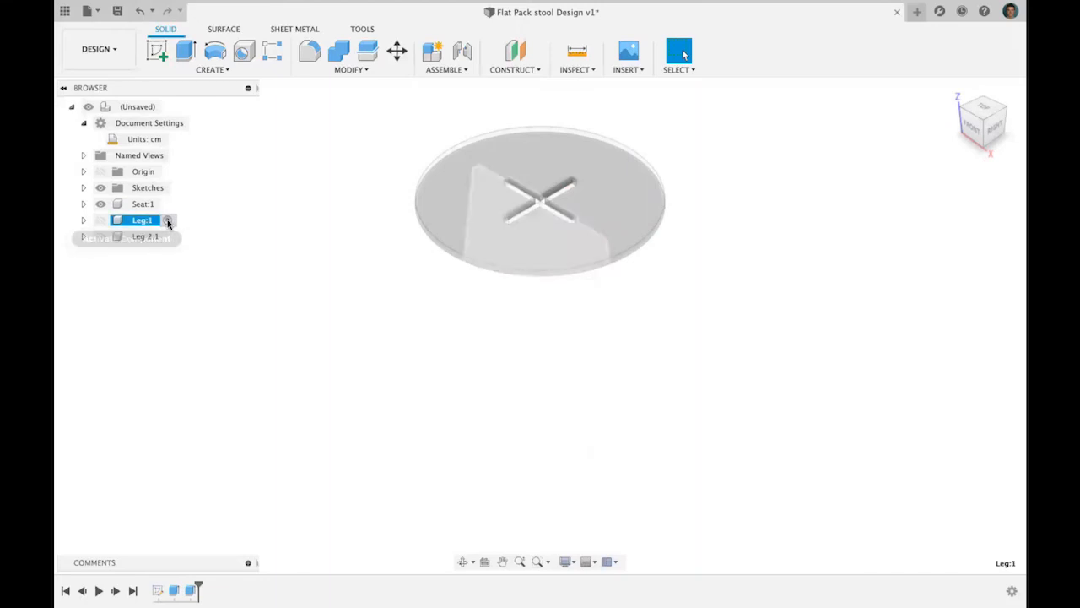
{"action": "left_click", "coordinate": [169, 107]}
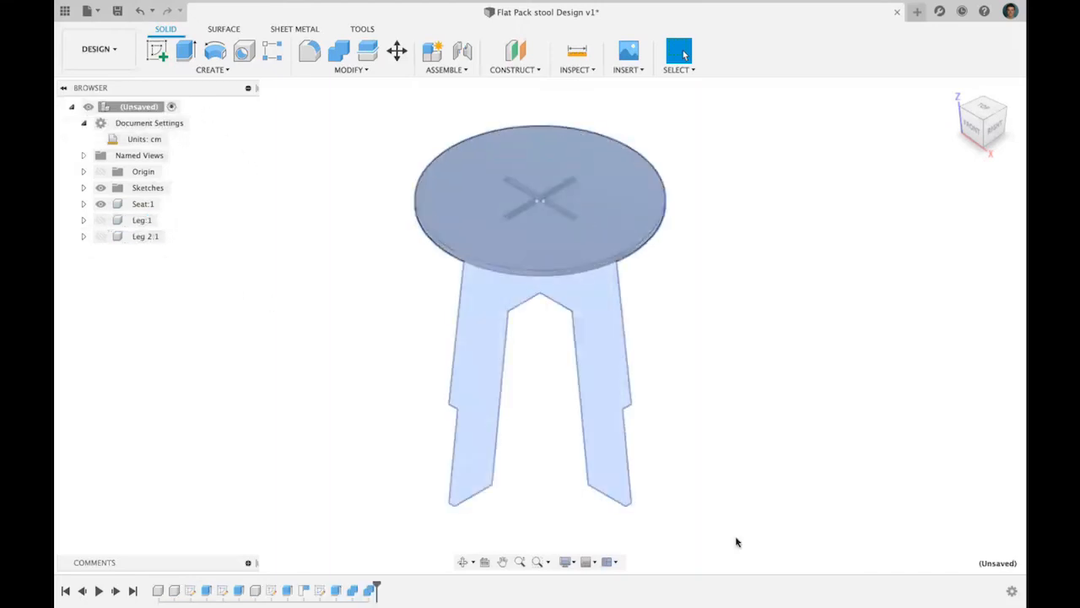
{"action": "left_click", "coordinate": [782, 382]}
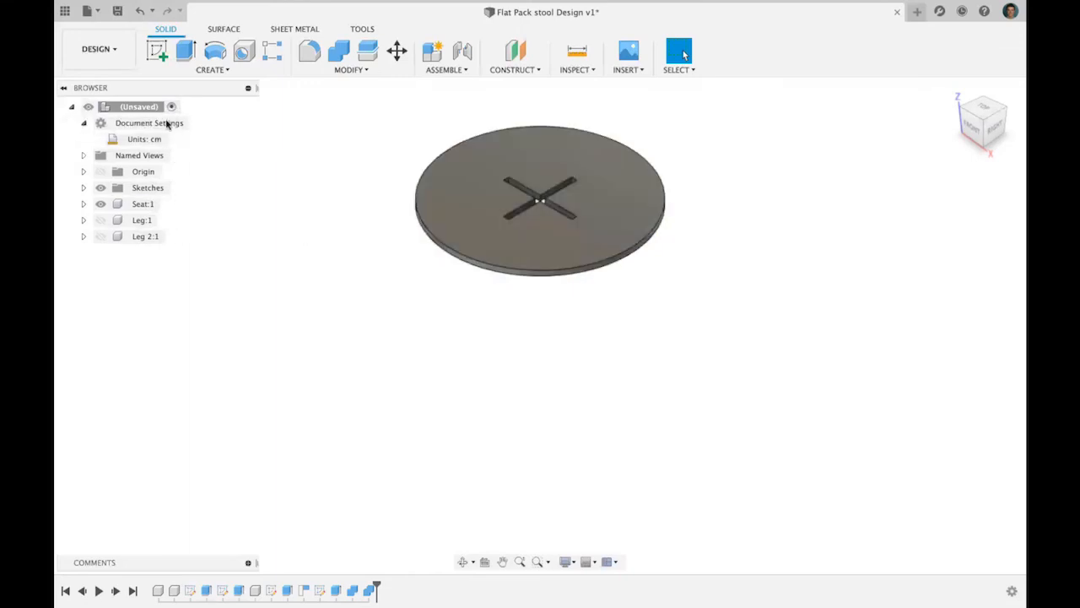
{"action": "left_click", "coordinate": [168, 221]}
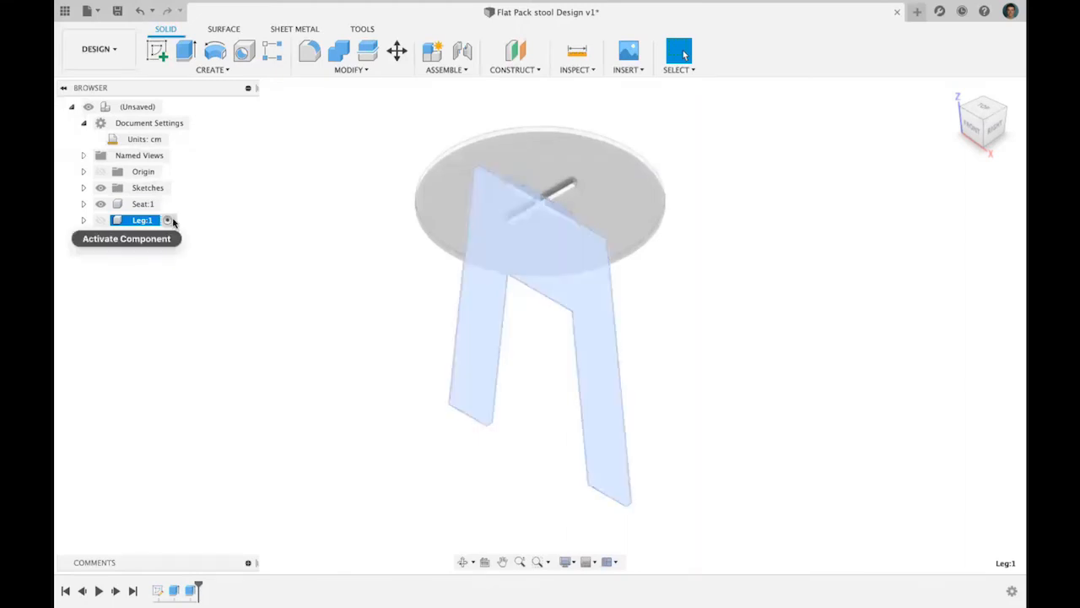
{"action": "left_click", "coordinate": [171, 107]}
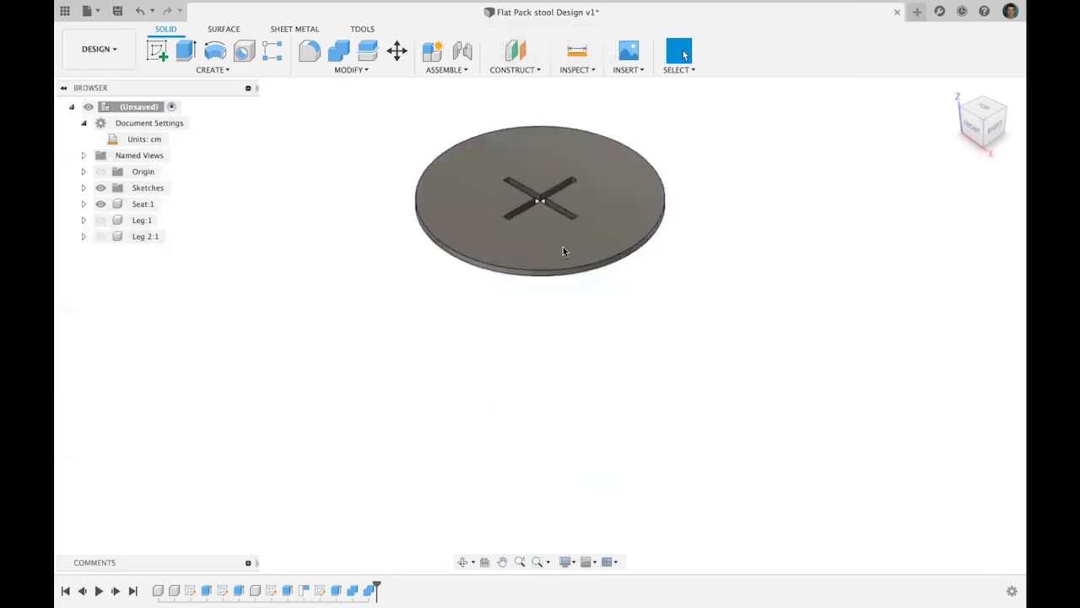
- Show both legs again and orbit around the assembled stool to inspect it
{"action": "left_click", "coordinate": [101, 220]}
{"action": "left_click", "coordinate": [100, 237]}
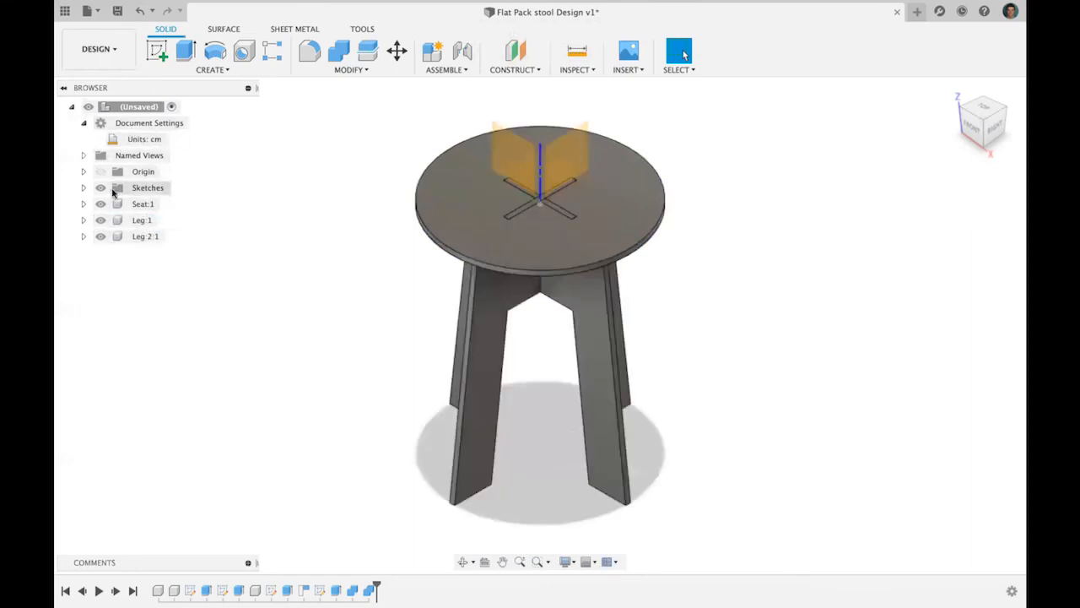
{"action": "mouse_move", "coordinate": [950, 94]}
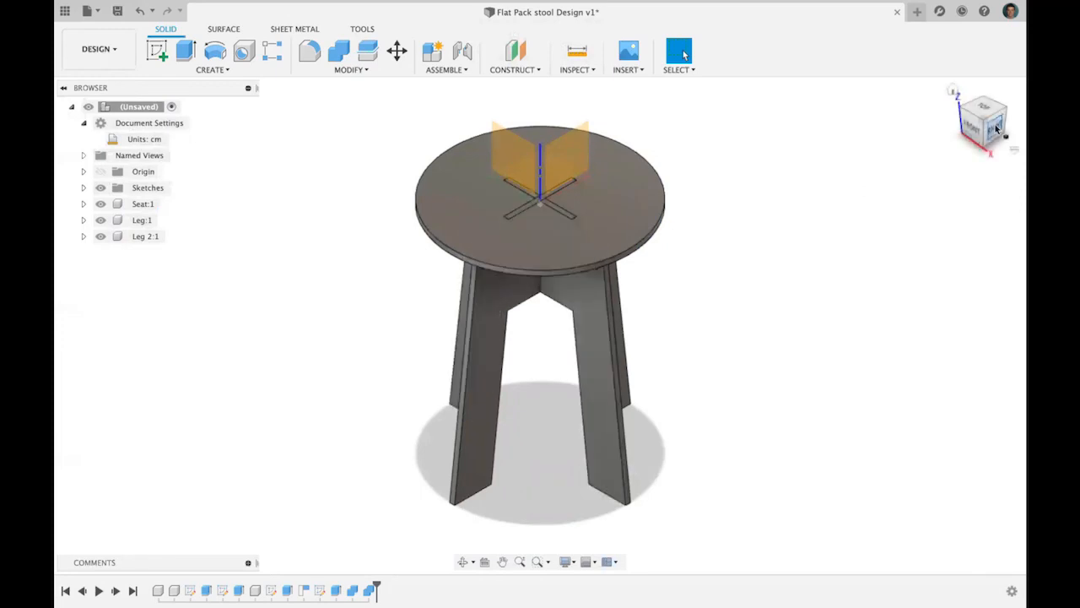
{"action": "mouse_move", "coordinate": [988, 125]}
{"action": "left_mouse_down"}
{"action": "mouse_move", "coordinate": [879, 129]}
{"action": "mouse_move", "coordinate": [861, 91]}
{"action": "mouse_move", "coordinate": [830, 78]}
{"action": "mouse_move", "coordinate": [771, 92]}
{"action": "mouse_move", "coordinate": [760, 127]}
{"action": "mouse_move", "coordinate": [856, 143]}
{"action": "mouse_move", "coordinate": [926, 108]}
{"action": "mouse_move", "coordinate": [912, 93]}
{"action": "mouse_move", "coordinate": [861, 92]}
{"action": "mouse_move", "coordinate": [780, 110]}
{"action": "mouse_move", "coordinate": [786, 126]}
{"action": "mouse_move", "coordinate": [831, 127]}
{"action": "mouse_move", "coordinate": [962, 99]}
{"action": "mouse_move", "coordinate": [1015, 101]}
{"action": "mouse_move", "coordinate": [1017, 124]}
{"action": "left_mouse_up"}
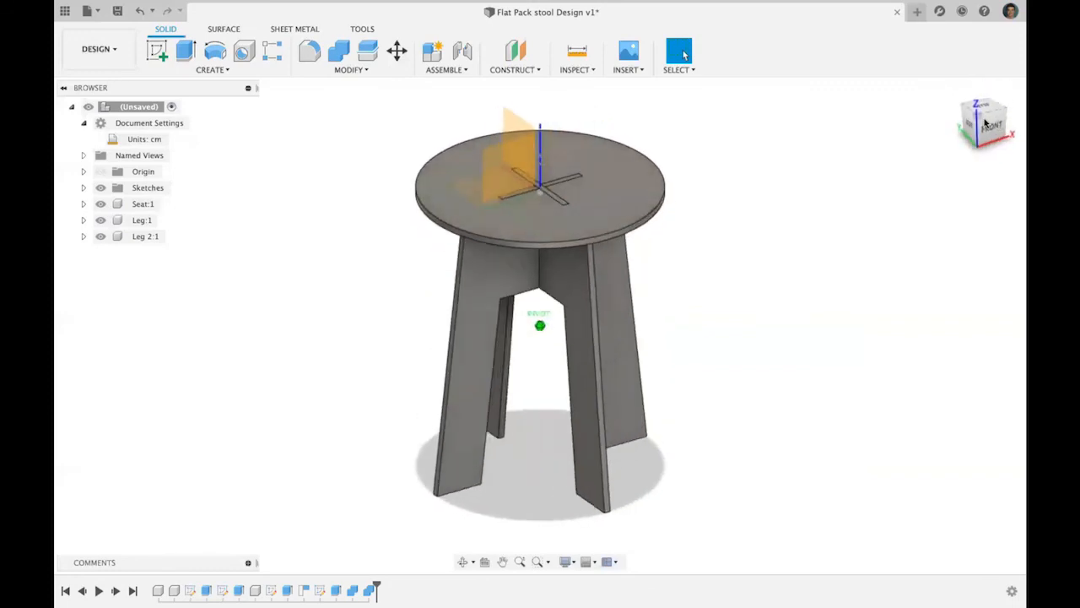